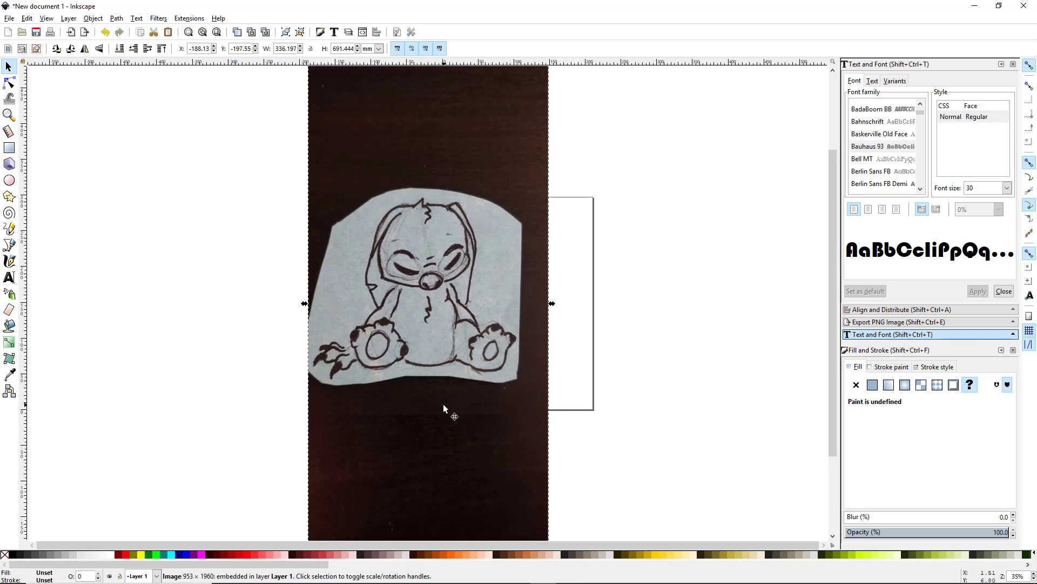
Draw a closed straight-segment Bezier outline loosely around the sketched character, including its feet and tail, leaving a narrow paper margin.
{"action": "key", "text": "b"}
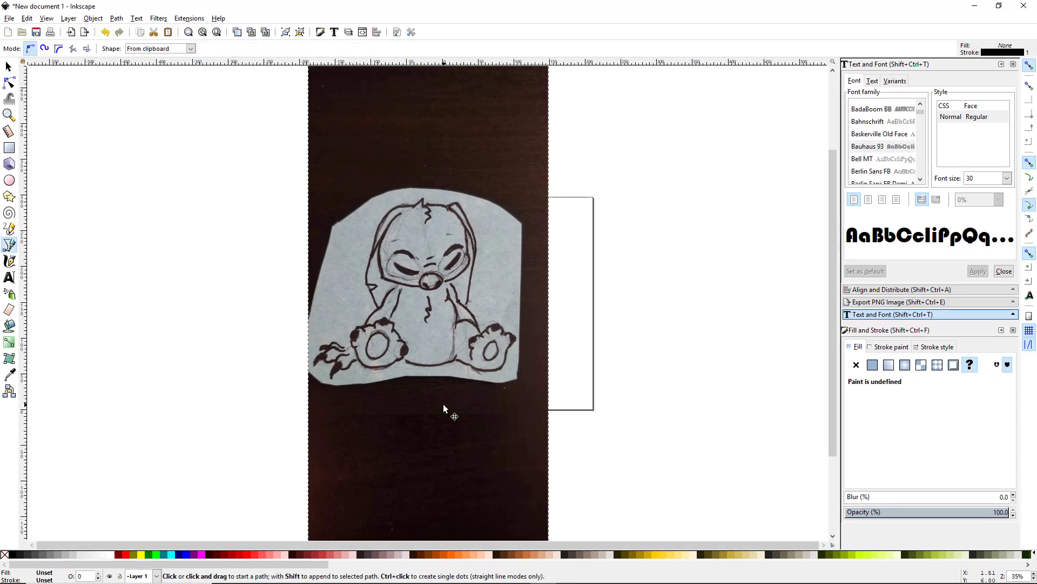
{"action": "left_click", "coordinate": [341, 333]}
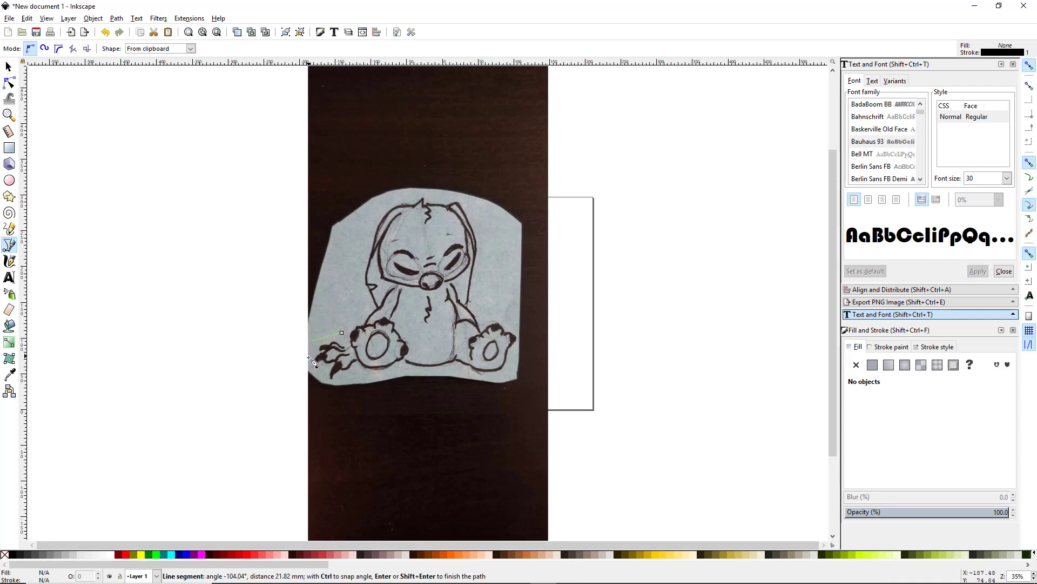
{"action": "left_click", "coordinate": [317, 378]}
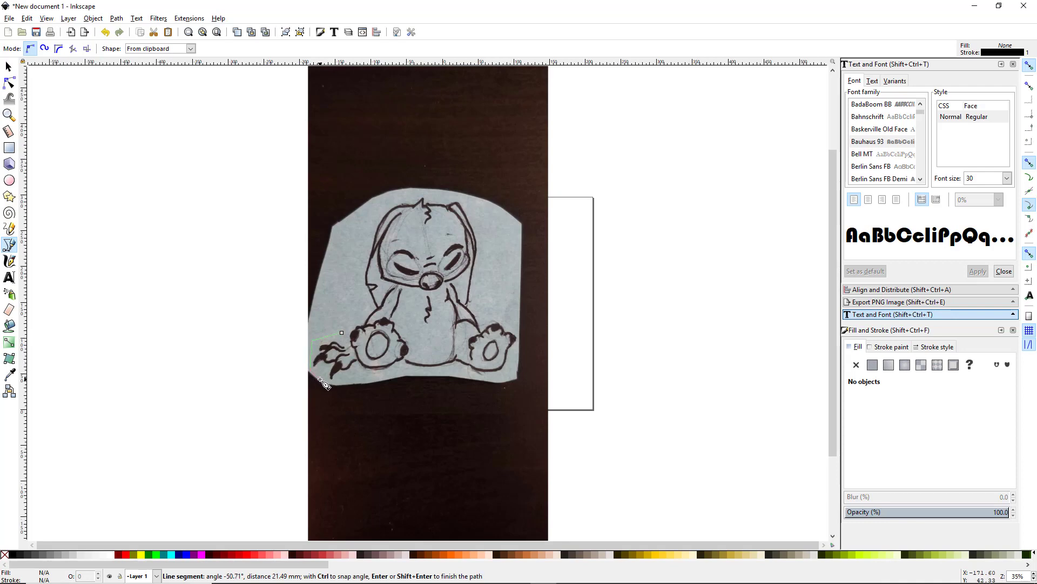
{"action": "left_click", "coordinate": [340, 386]}
{"action": "left_click", "coordinate": [382, 376]}
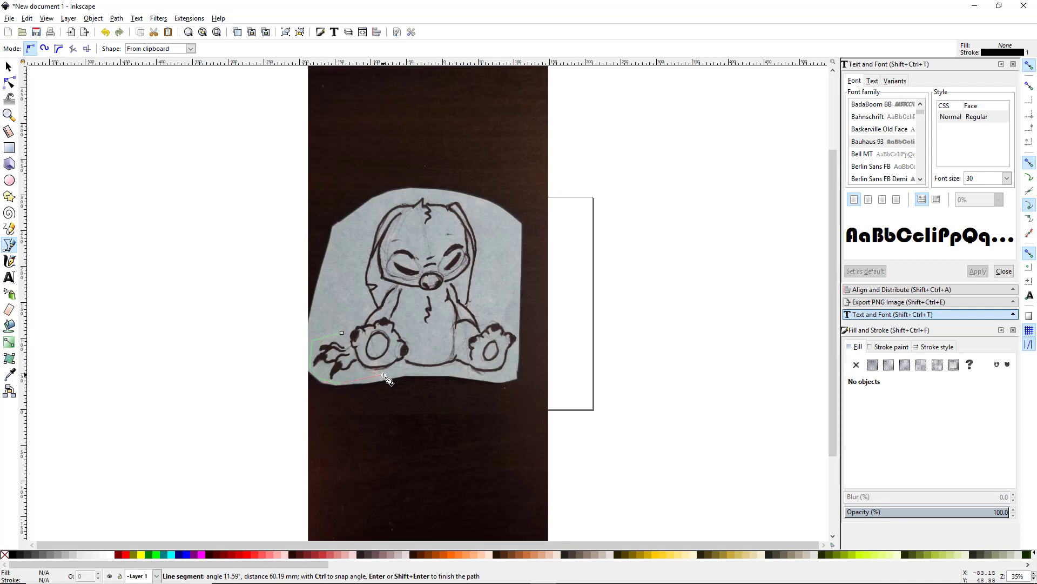
{"action": "left_click", "coordinate": [450, 371]}
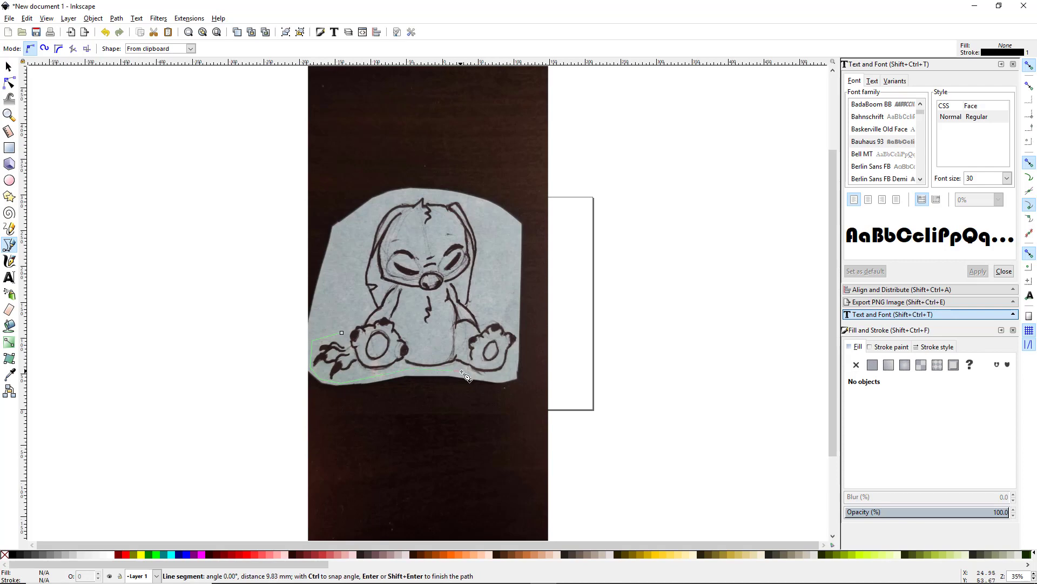
{"action": "left_click", "coordinate": [511, 375]}
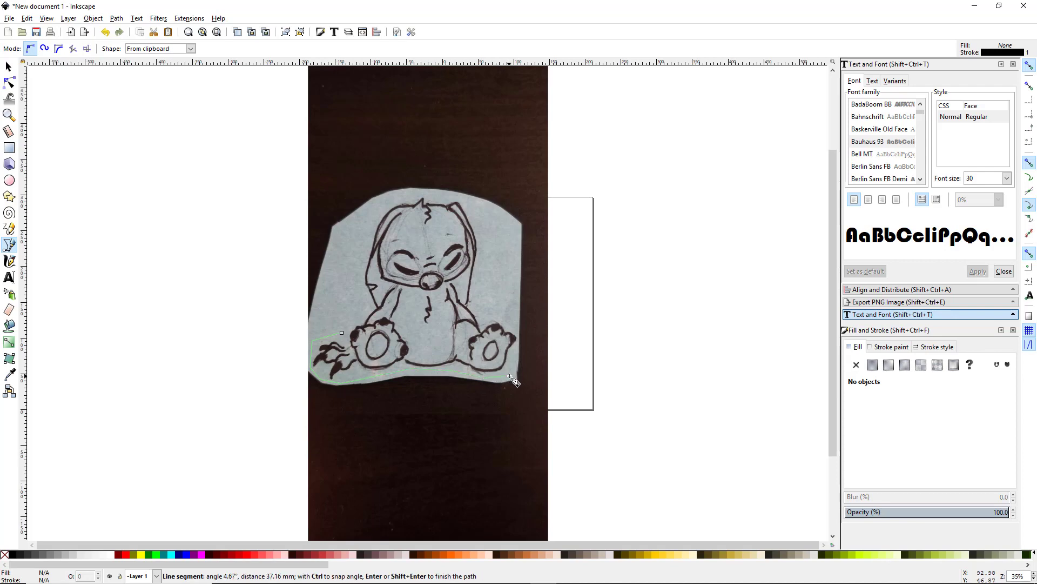
{"action": "left_click", "coordinate": [518, 334]}
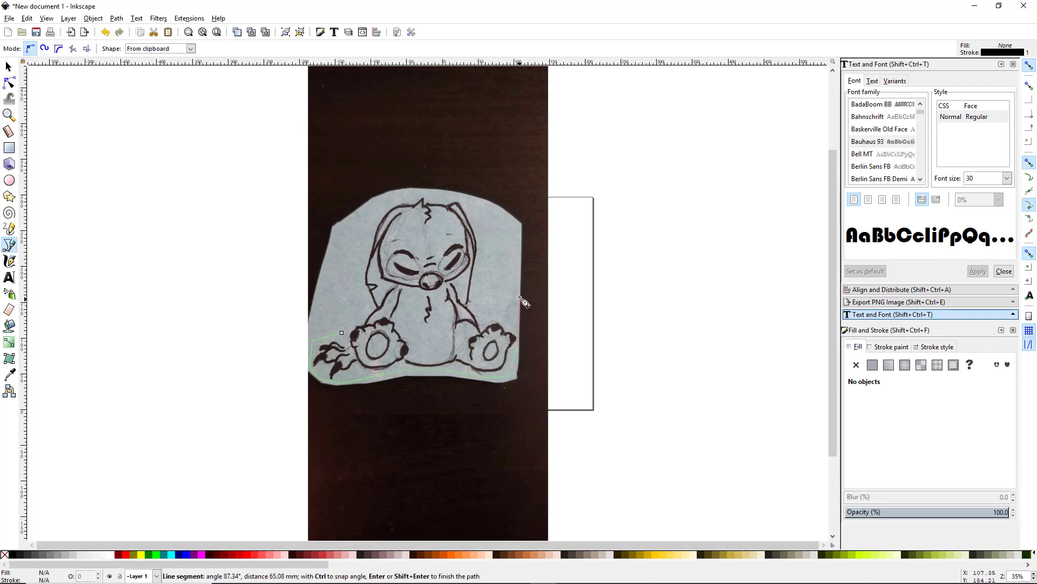
{"action": "left_click", "coordinate": [518, 317]}
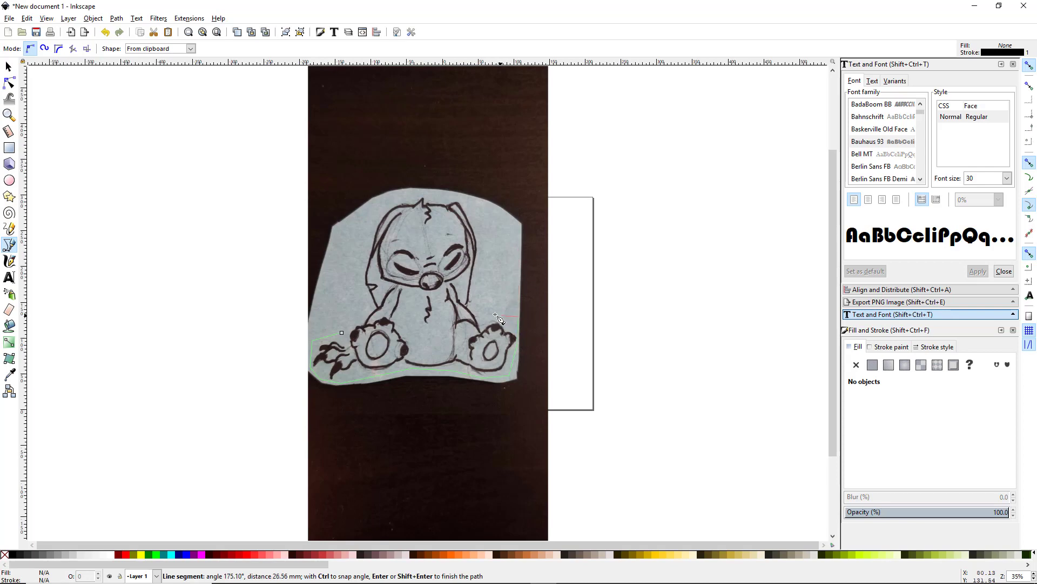
{"action": "left_click", "coordinate": [481, 313]}
{"action": "left_click", "coordinate": [482, 220]}
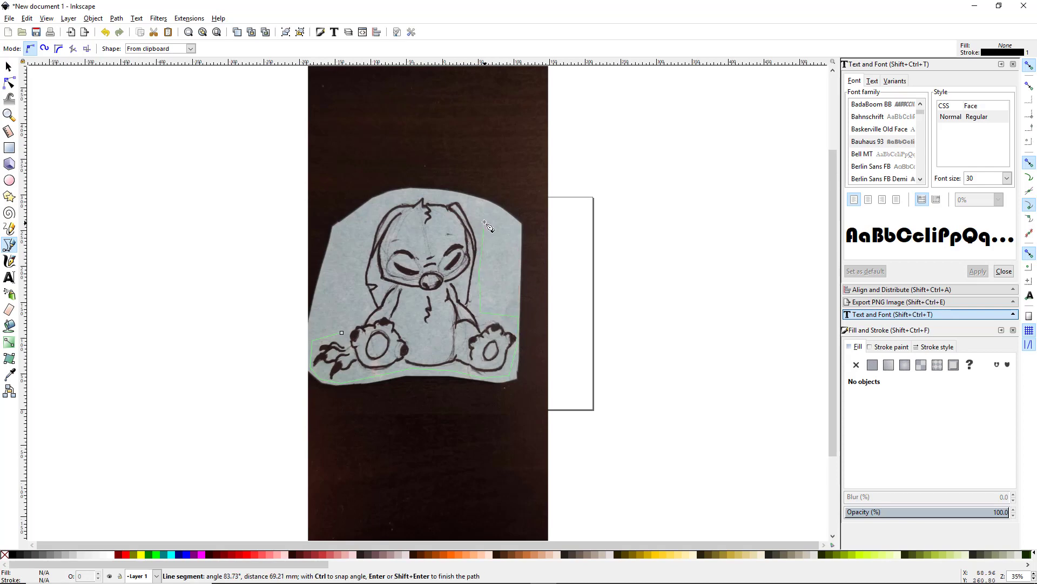
{"action": "left_click", "coordinate": [465, 198]}
{"action": "left_click", "coordinate": [402, 193]}
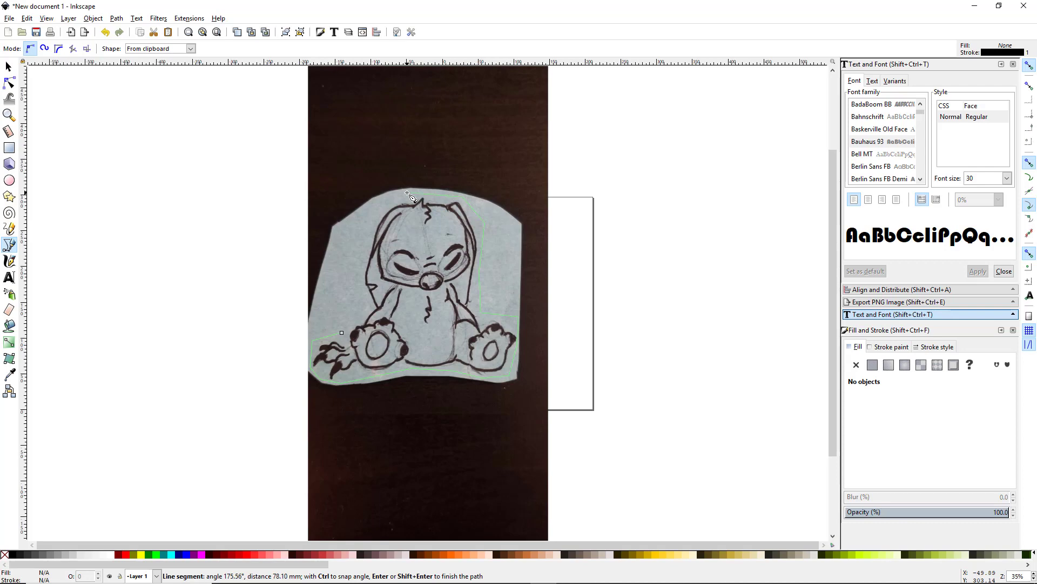
{"action": "left_click", "coordinate": [371, 223]}
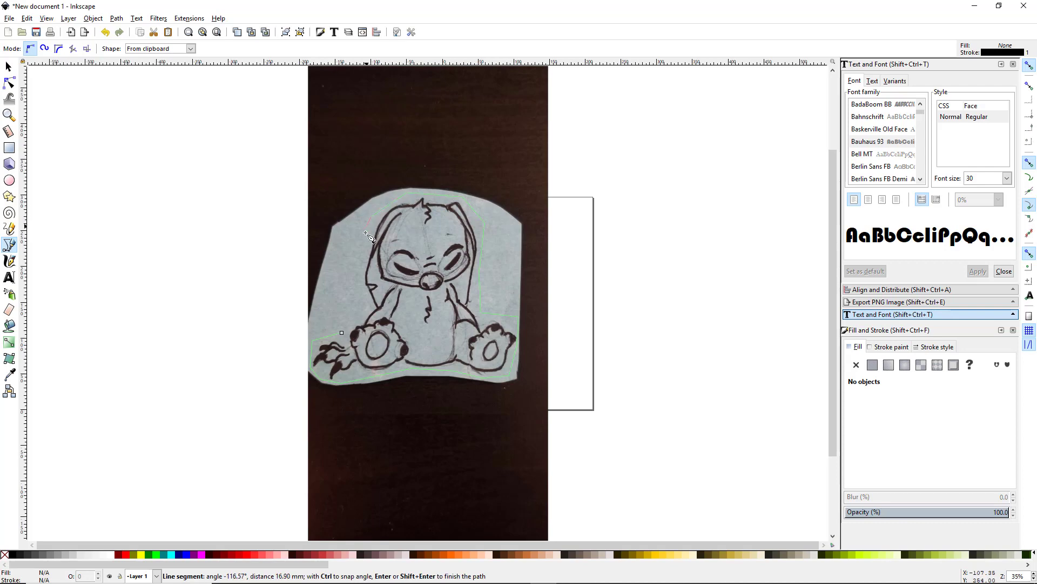
{"action": "left_click", "coordinate": [357, 277]}
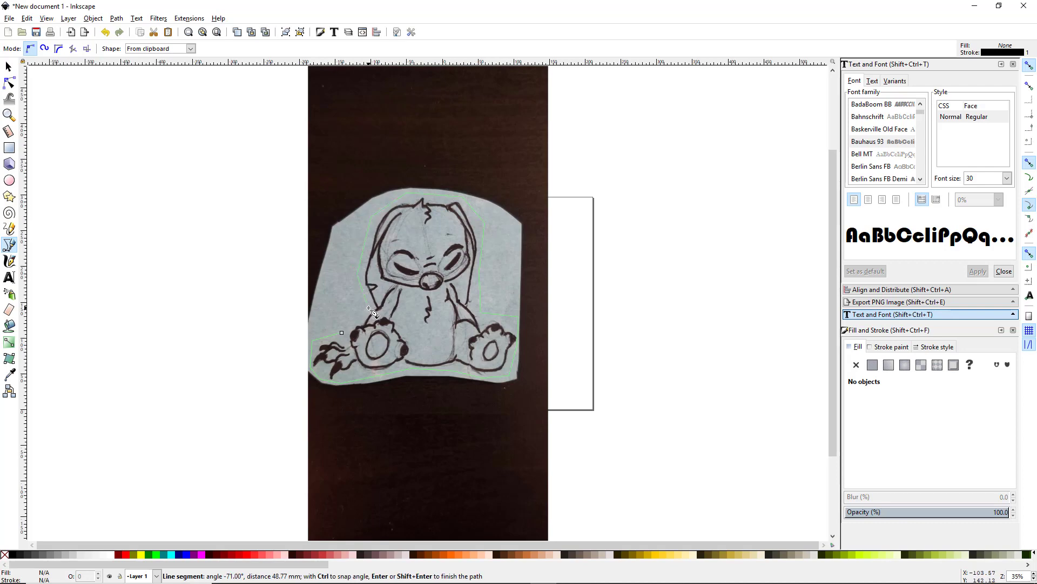
{"action": "left_click", "coordinate": [370, 311]}
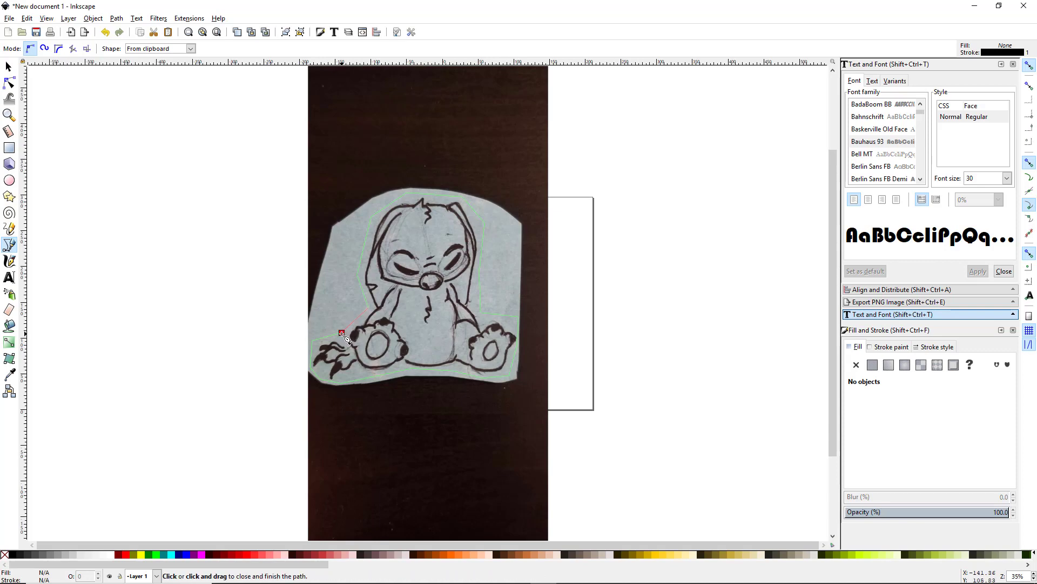
{"action": "left_click", "coordinate": [341, 333]}
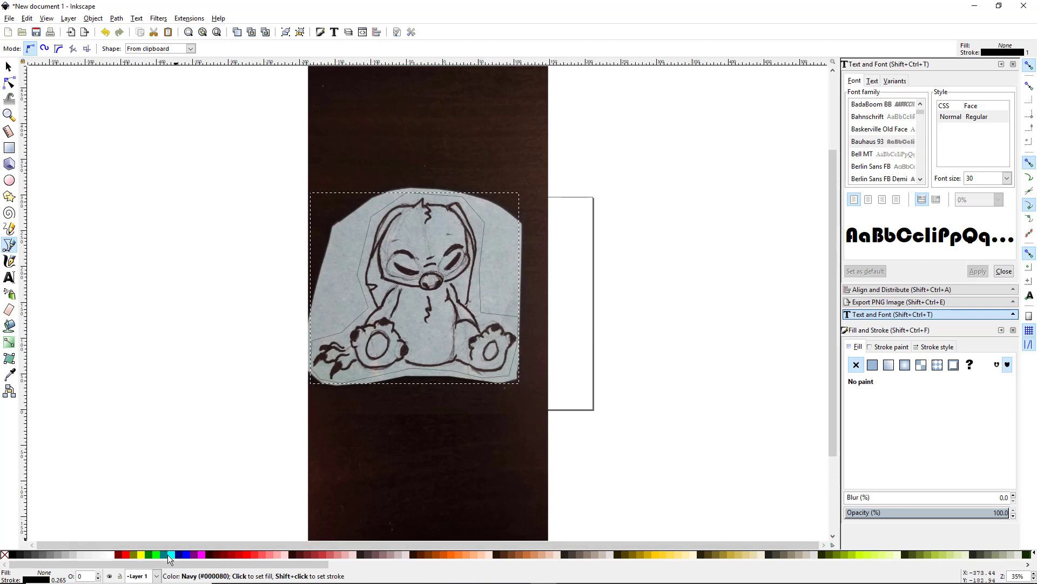
Fill the closed outline with light pink (ffaaaa) and remove its stroke paint.
{"action": "left_click", "coordinate": [291, 555]}
{"action": "left_click", "coordinate": [275, 555]}
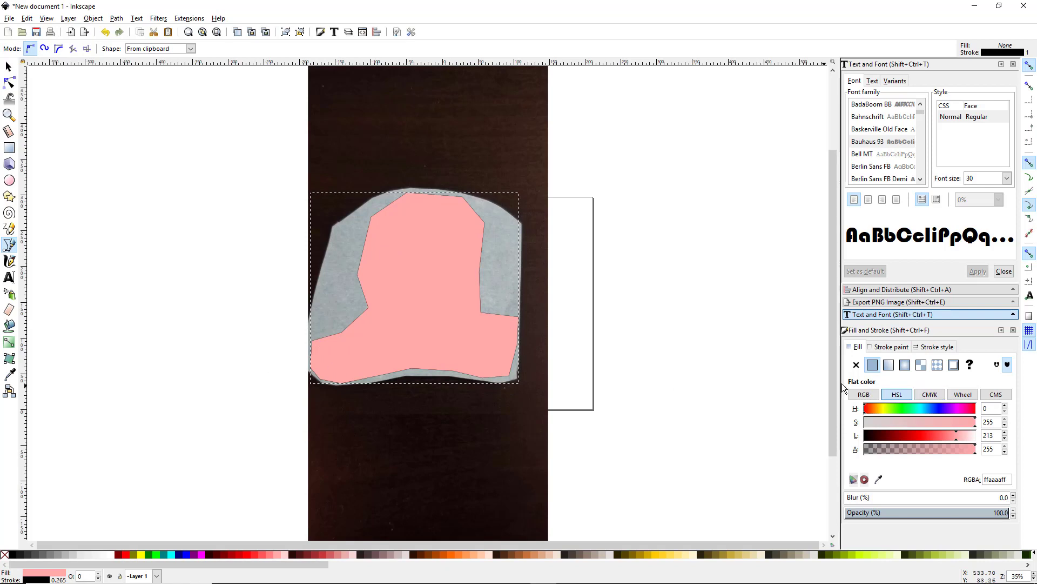
{"action": "left_click", "coordinate": [890, 347]}
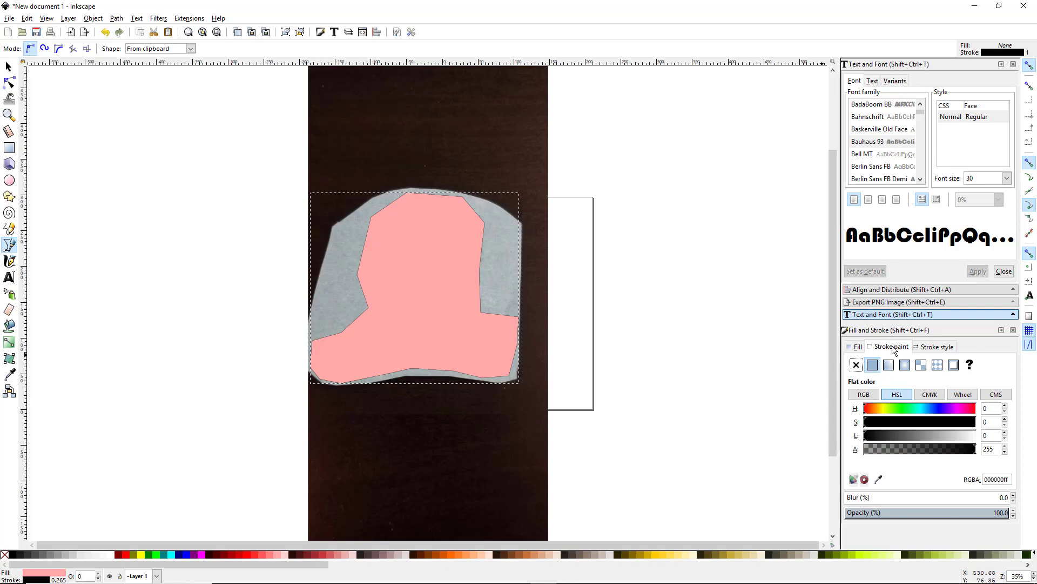
{"action": "left_click", "coordinate": [856, 366]}
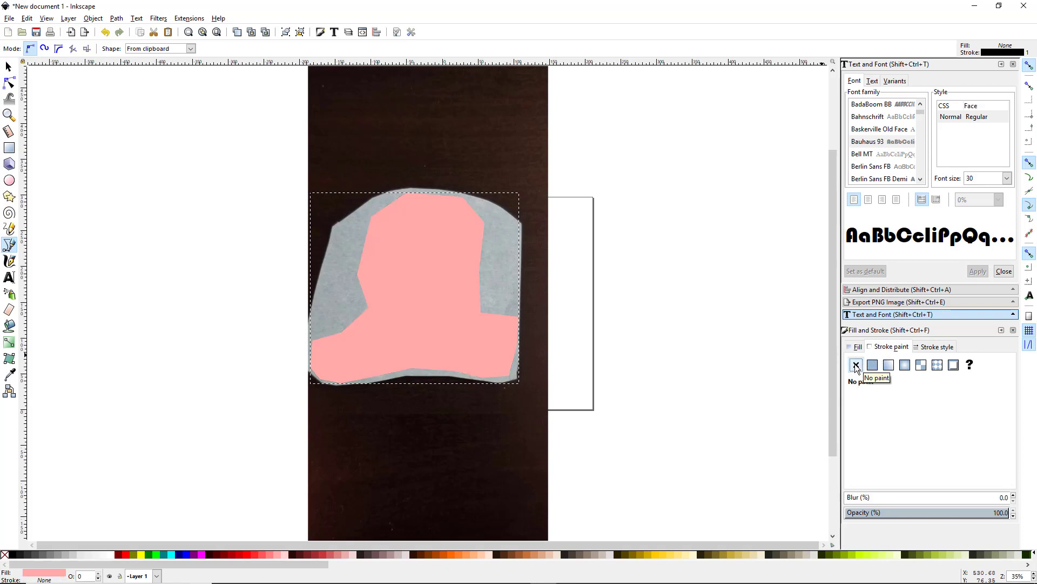
{"action": "left_click", "coordinate": [872, 365]}
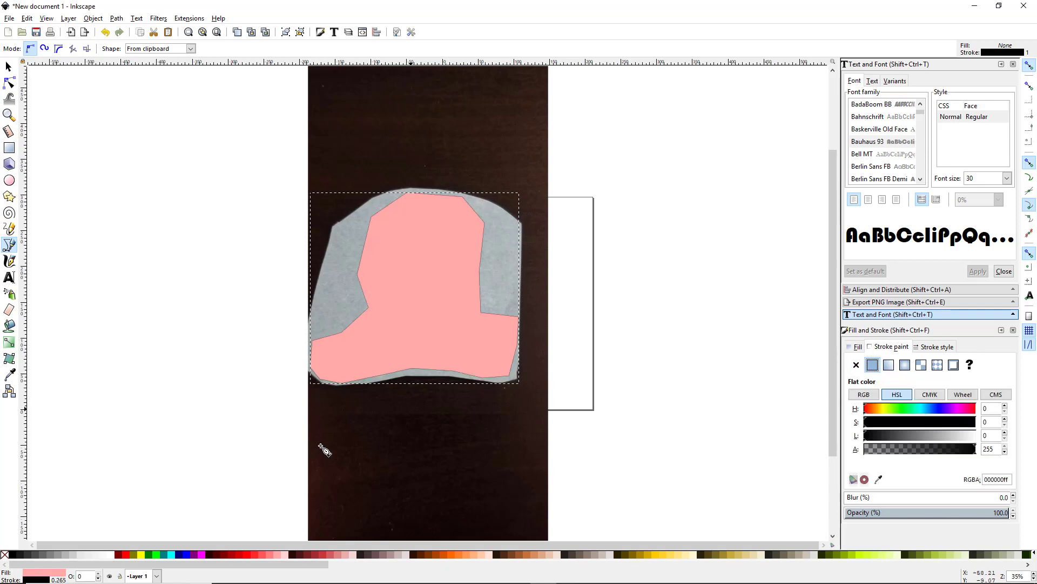
{"action": "left_click", "coordinate": [5, 556], "text": "shift"}
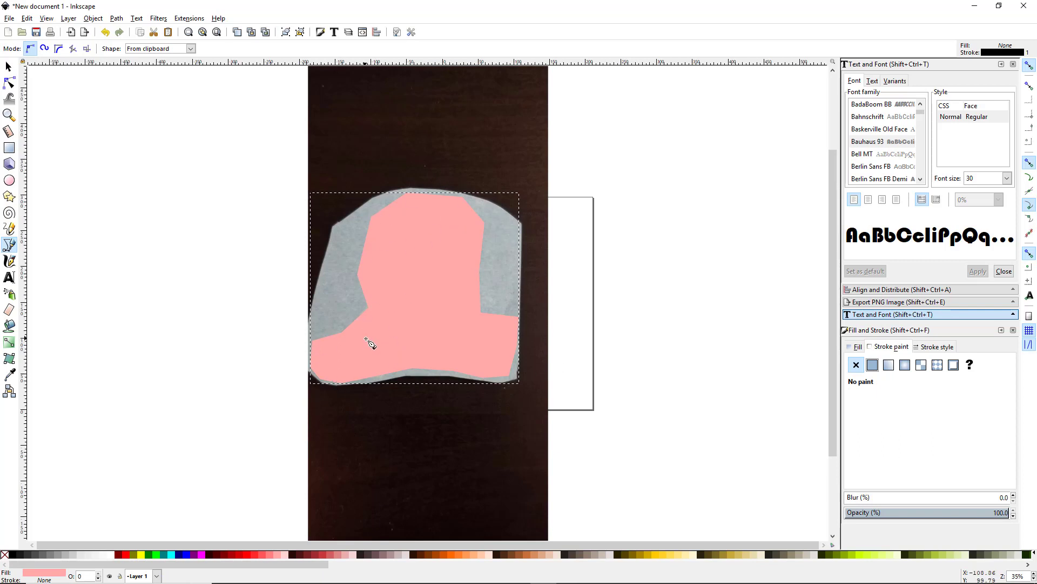
Reduce the pink shape's opacity to about 52.3% and try to convert the shape with Object to Path.
{"action": "key", "text": "s"}
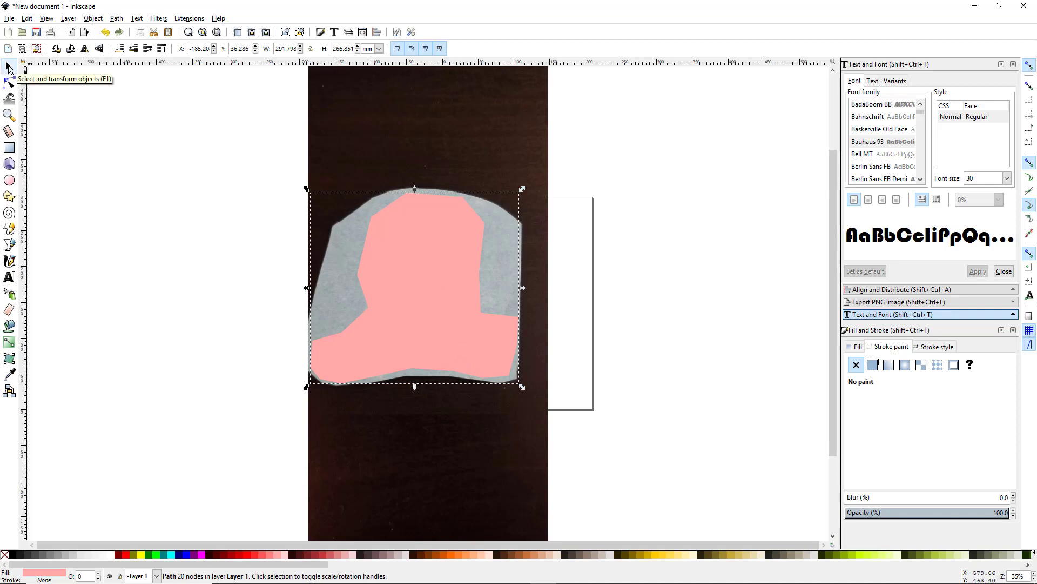
{"action": "left_click", "coordinate": [931, 512]}
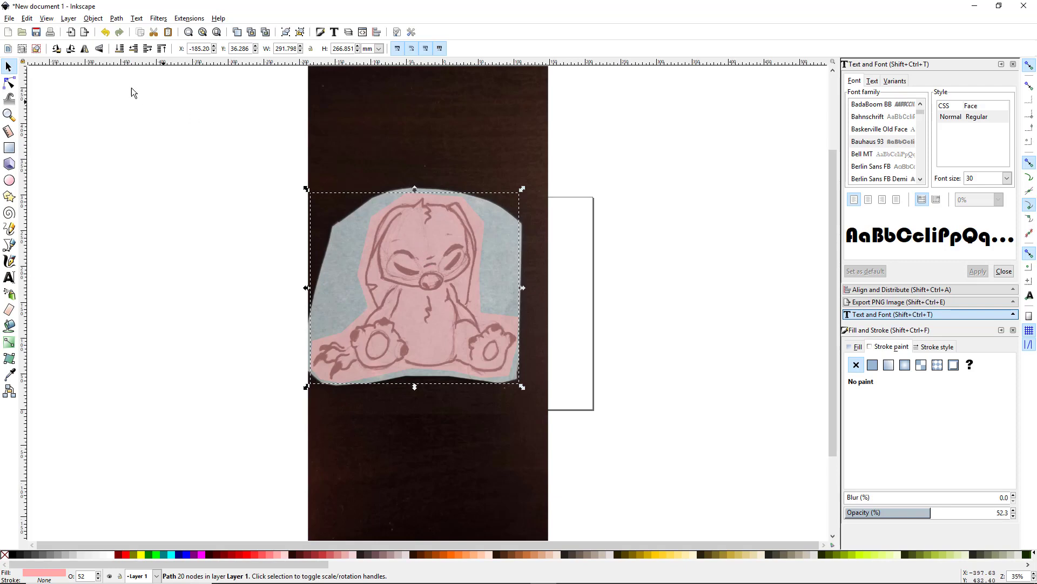
{"action": "left_click", "coordinate": [116, 19]}
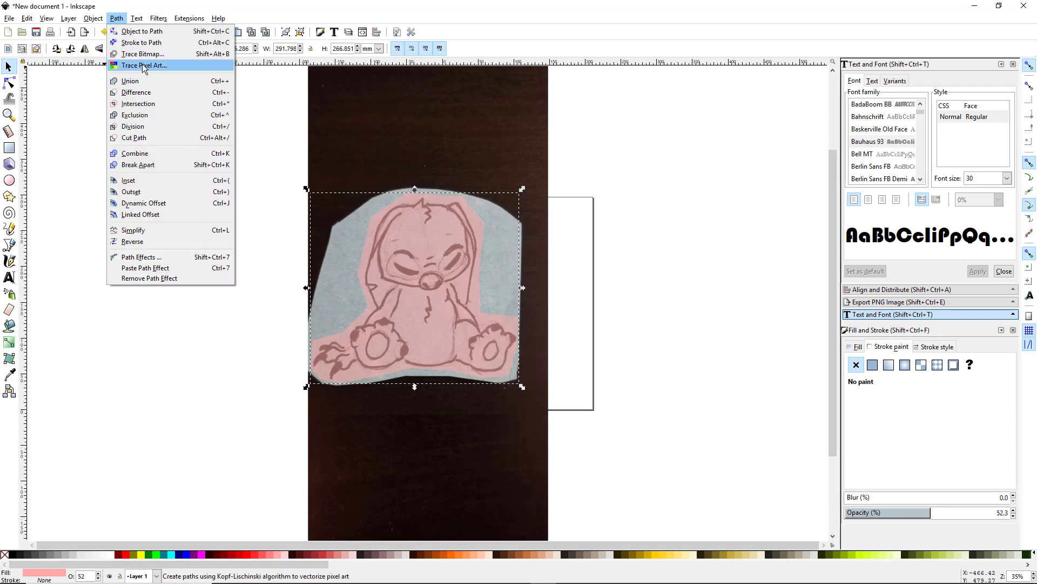
{"action": "left_click", "coordinate": [173, 31]}
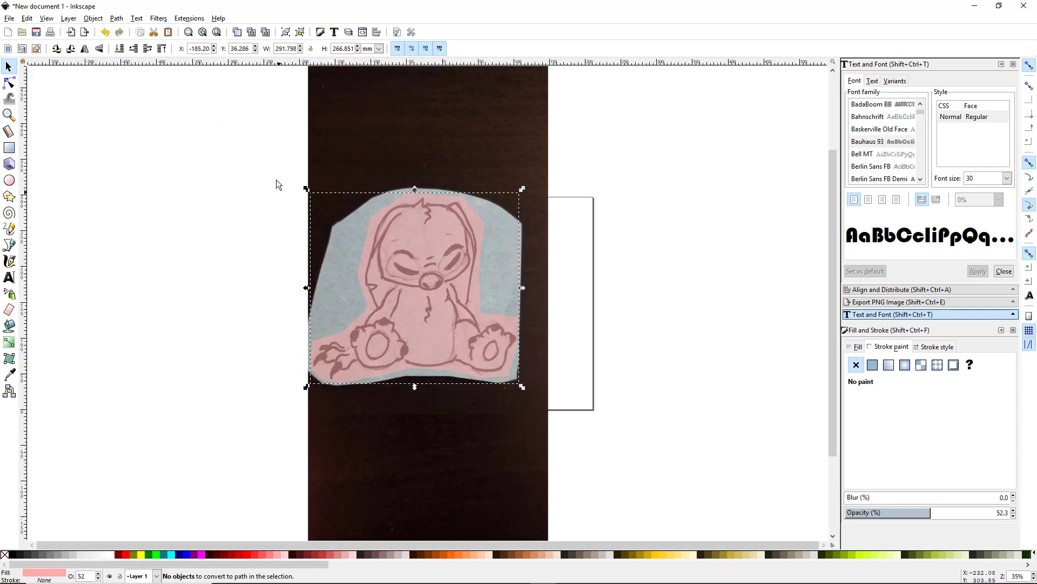
Clip the photo to the pink shape by selecting both objects and setting the clip.
{"action": "left_click", "coordinate": [414, 134], "text": "shift"}
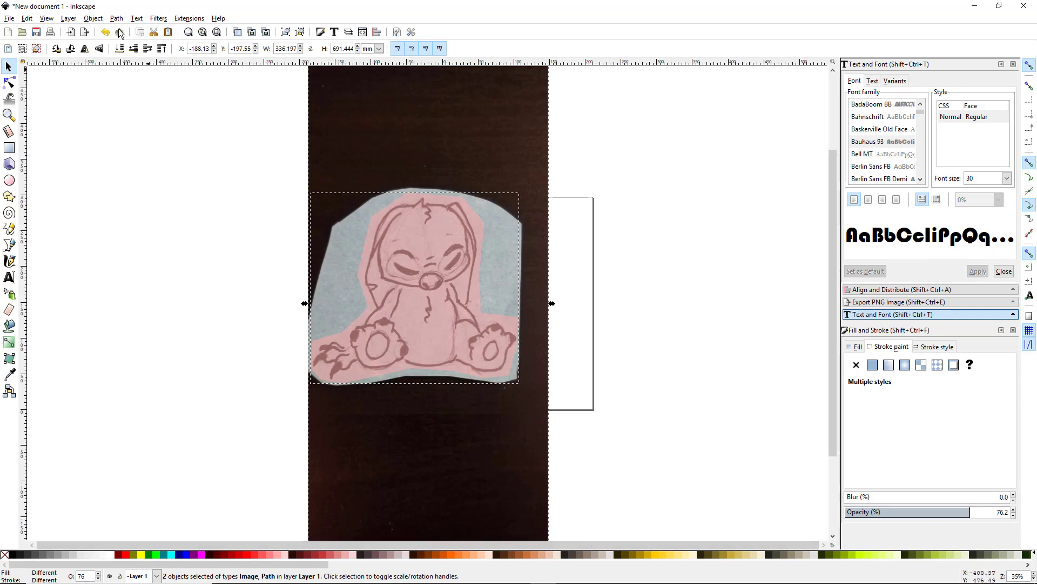
{"action": "left_click", "coordinate": [93, 18]}
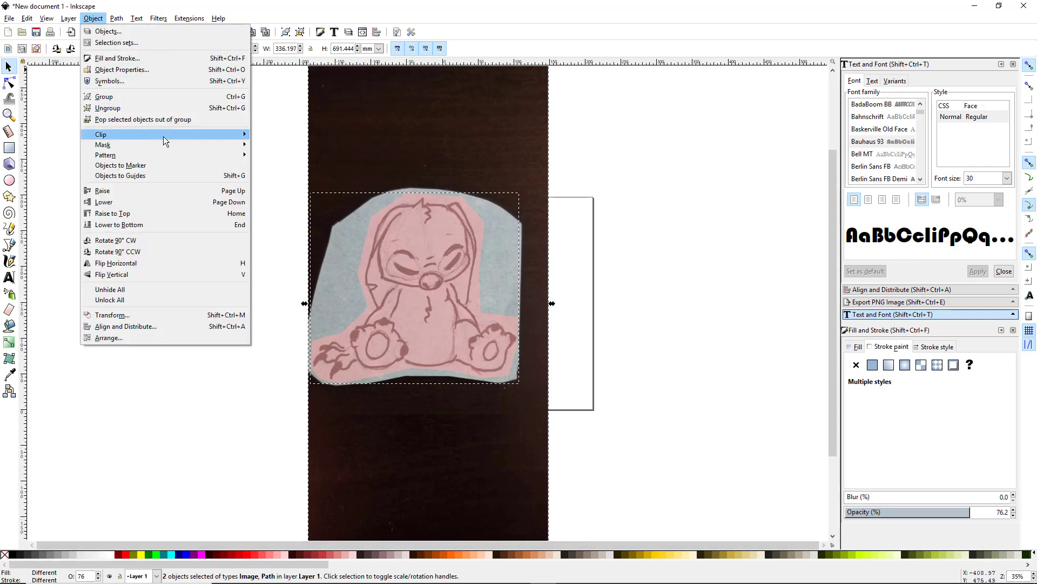
{"action": "mouse_move", "coordinate": [164, 135]}
{"action": "left_click", "coordinate": [265, 135]}
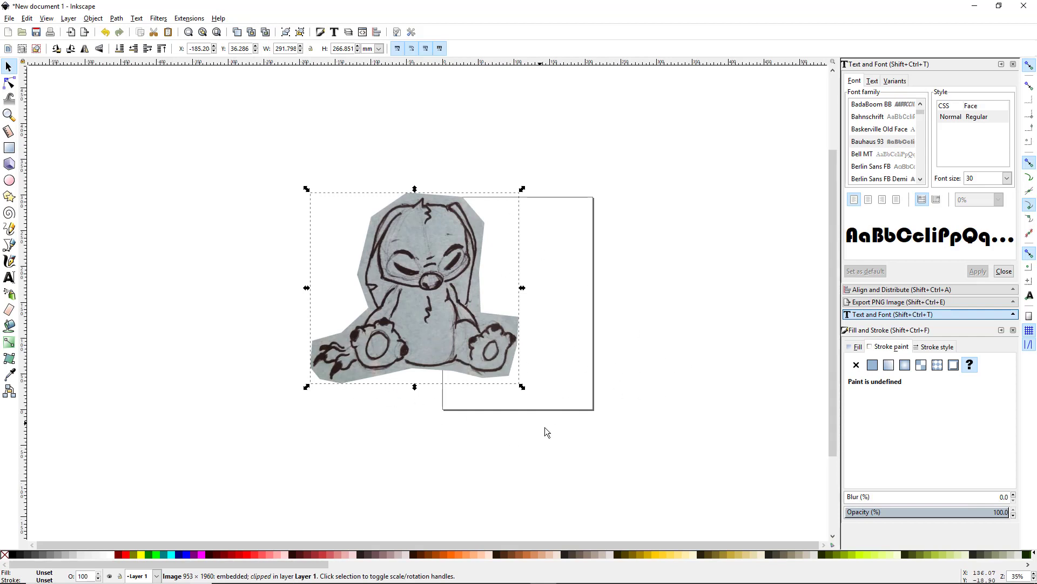
Scale the clipped drawing proportionally to about 167 × 153 mm and place it in the middle of the page.
{"action": "left_click_drag", "start_coordinate": [432, 338], "coordinate": [333, 347]}
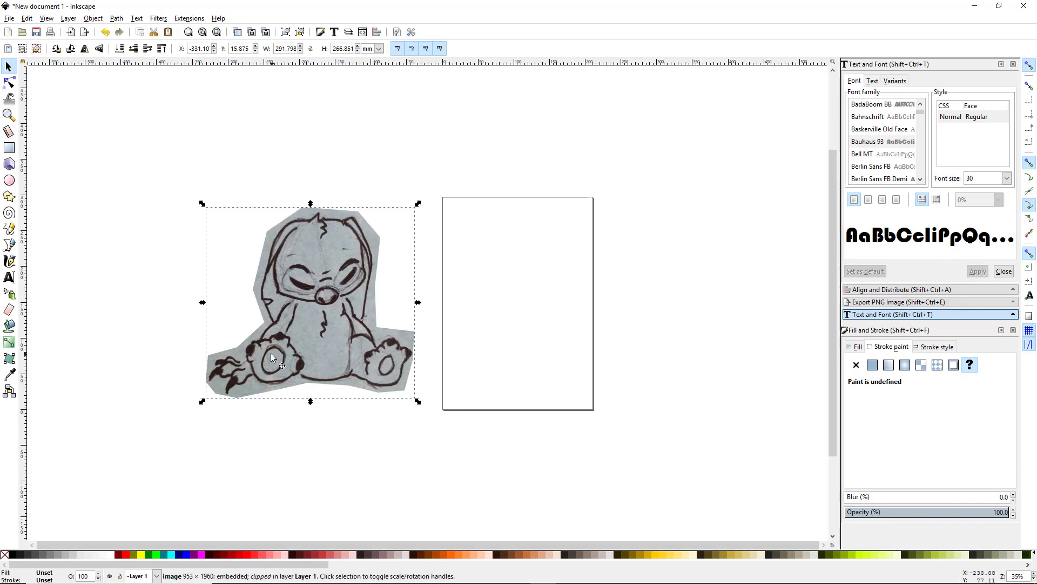
{"action": "left_click_drag", "start_coordinate": [327, 356], "coordinate": [525, 353]}
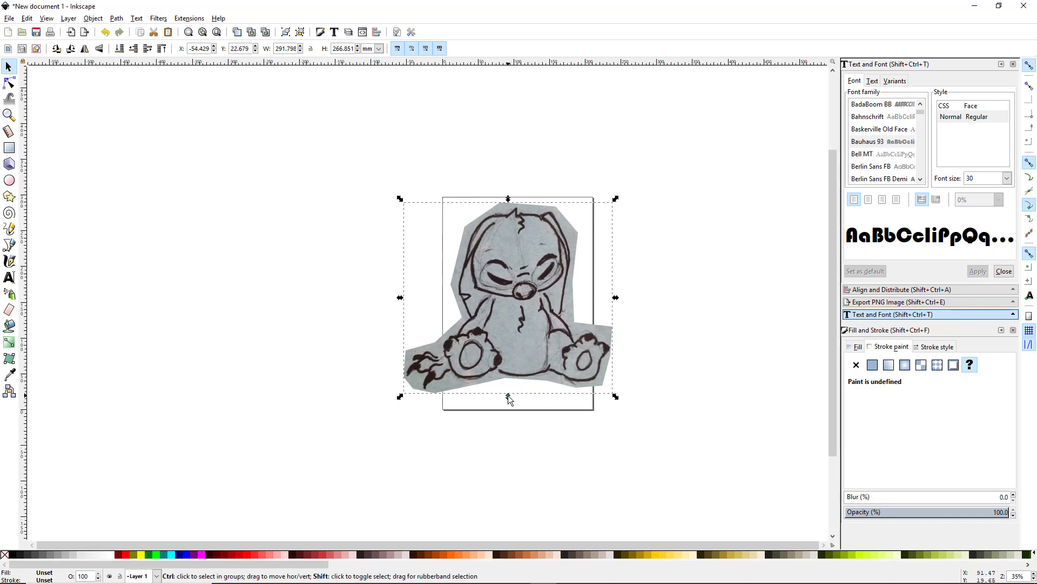
{"action": "left_click_drag", "start_coordinate": [507, 395], "coordinate": [514, 380]}
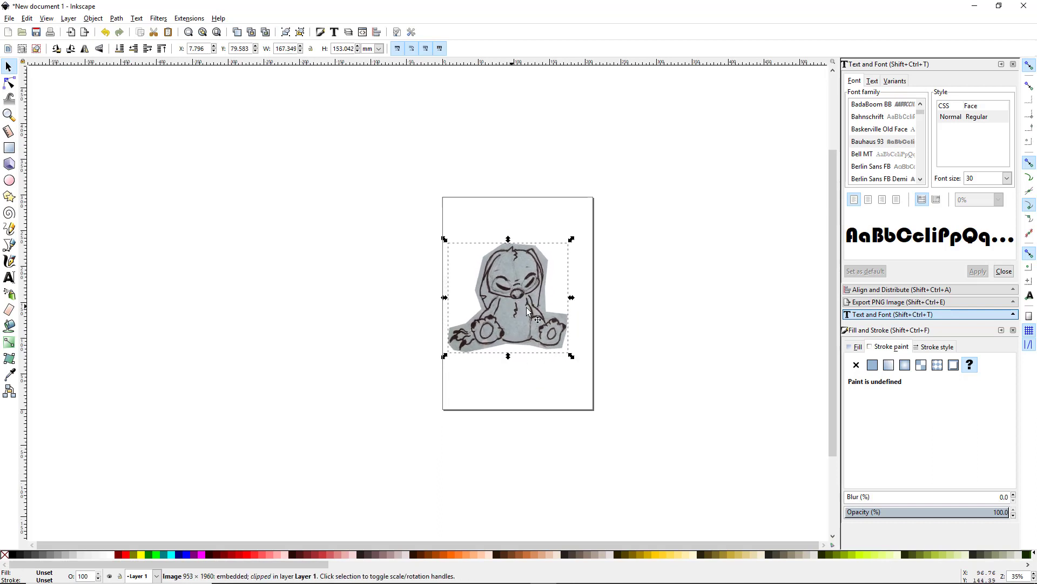
{"action": "left_click_drag", "start_coordinate": [514, 321], "coordinate": [523, 327]}
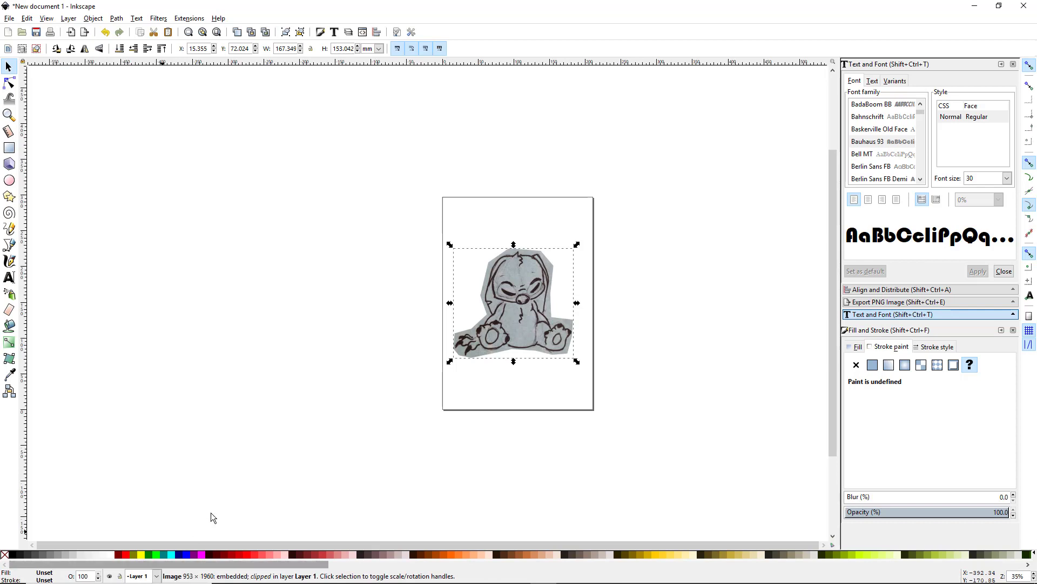
Add a new layer named Layer 2 above the current one.
{"action": "left_click", "coordinate": [71, 19]}
{"action": "left_click", "coordinate": [93, 33]}
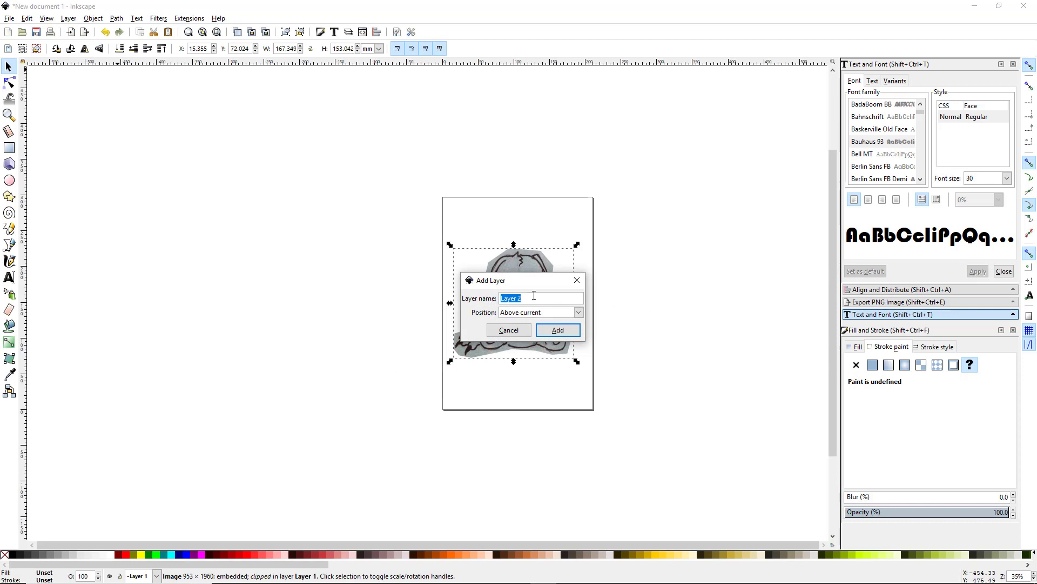
{"action": "left_click", "coordinate": [563, 332]}
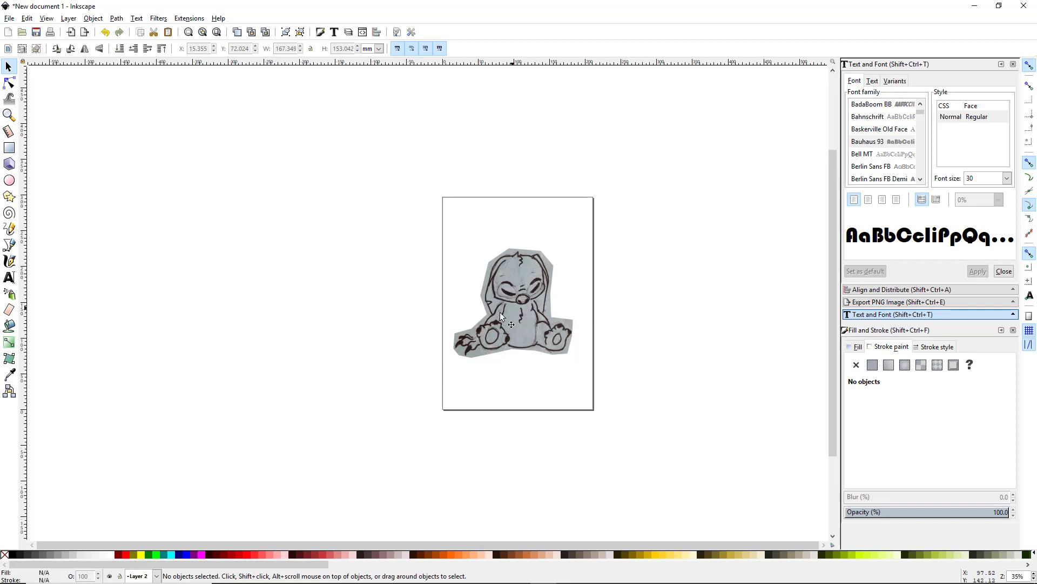
Switch to Layer 1 and reduce the clipped drawing's opacity to about 56.6%.
{"action": "left_click", "coordinate": [157, 577]}
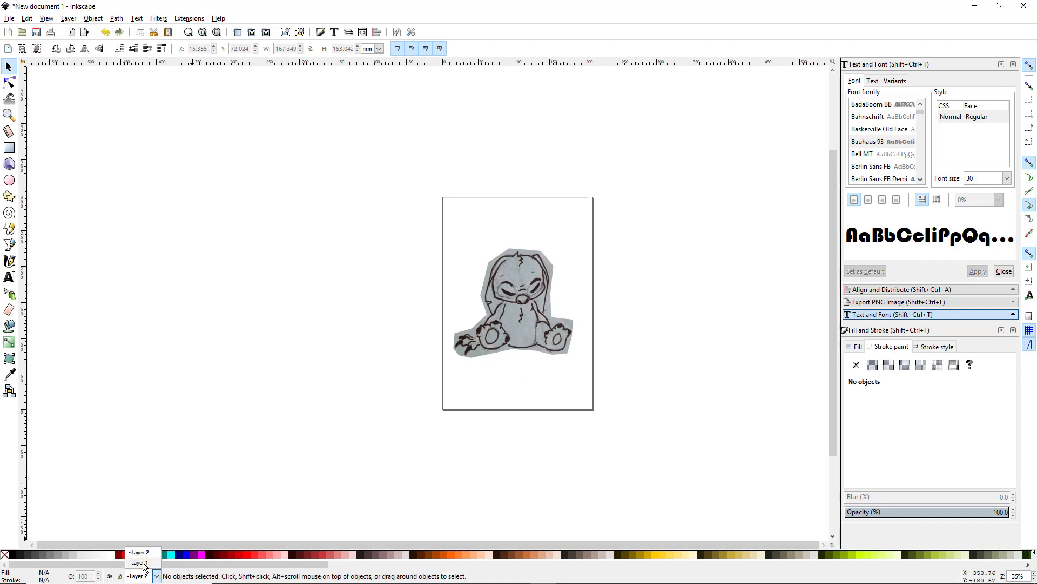
{"action": "left_click", "coordinate": [143, 565]}
{"action": "left_click", "coordinate": [527, 314]}
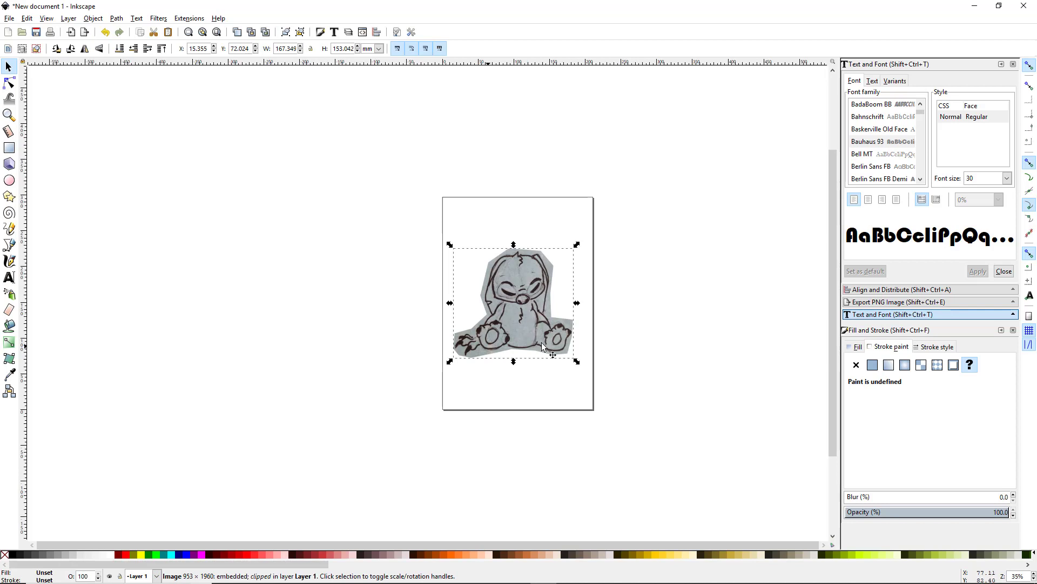
{"action": "left_click", "coordinate": [938, 512]}
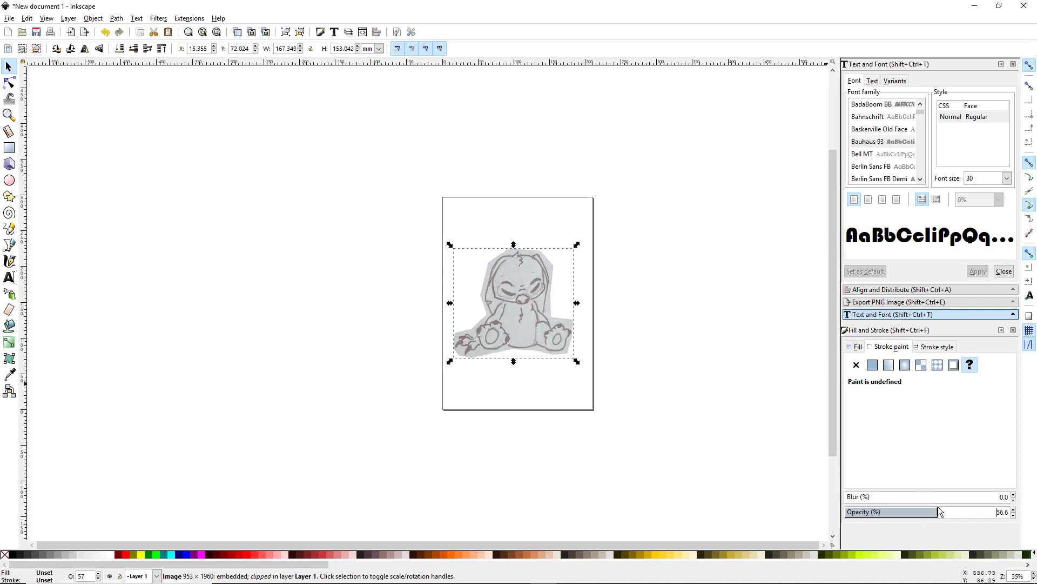
Fade the clipped drawing to 53% opacity and make Layer 2 the active layer.
{"action": "left_click", "coordinate": [931, 513]}
{"action": "left_click", "coordinate": [156, 576]}
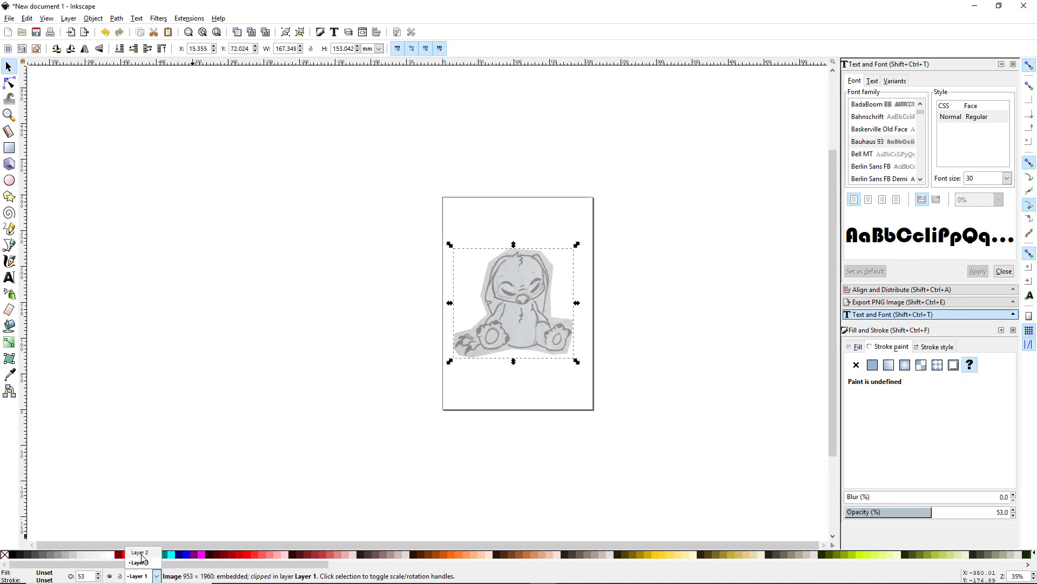
{"action": "left_click", "coordinate": [141, 553]}
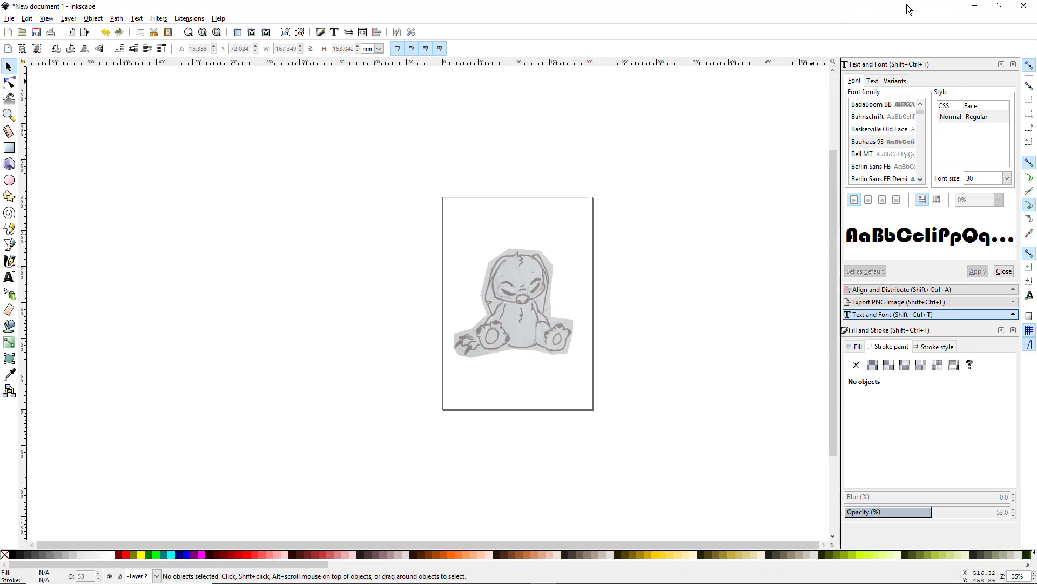
Import the coloured Stitch PNG from the desktop as an embedded image and place it just right of the page.
{"action": "left_click_drag", "start_coordinate": [903, 4], "coordinate": [828, 34]}
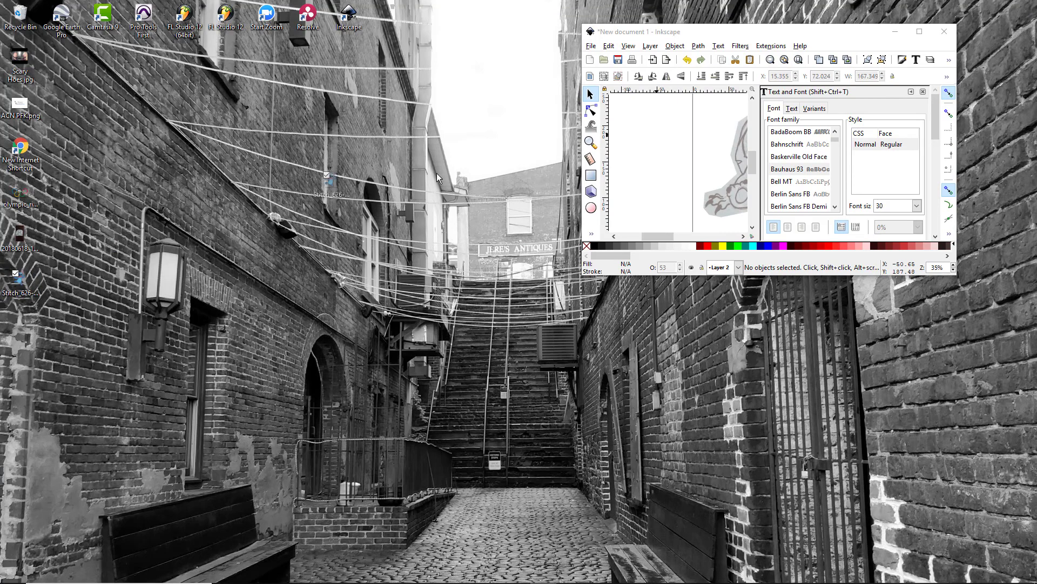
{"action": "left_click_drag", "start_coordinate": [602, 175], "coordinate": [670, 165]}
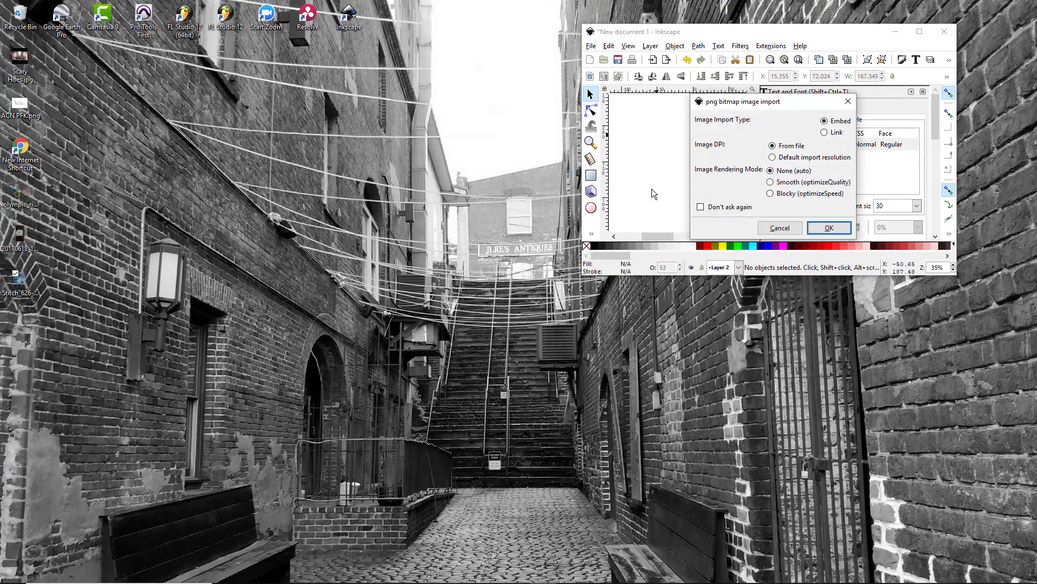
{"action": "left_click", "coordinate": [834, 227]}
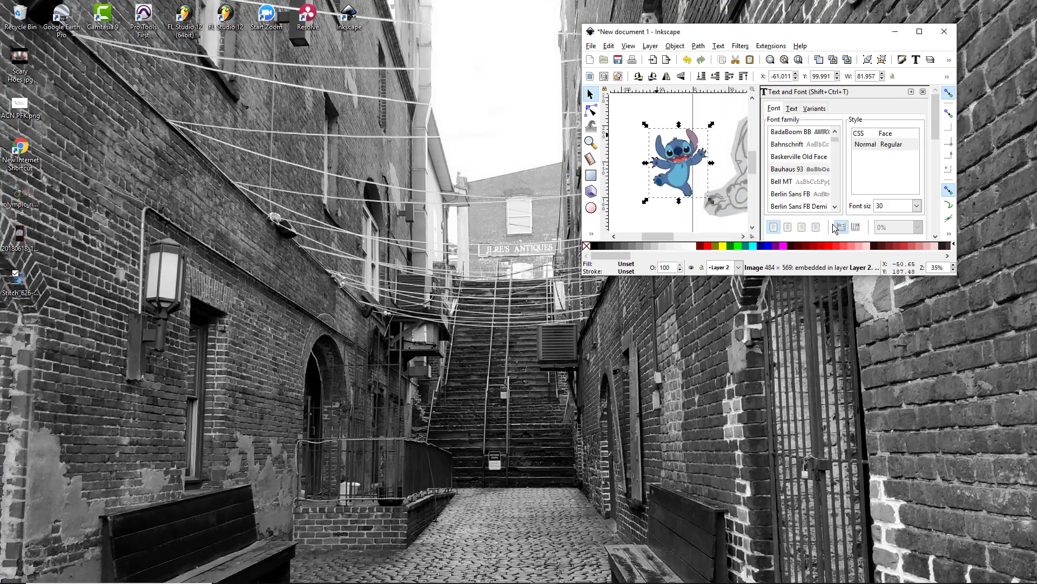
{"action": "left_click", "coordinate": [923, 31]}
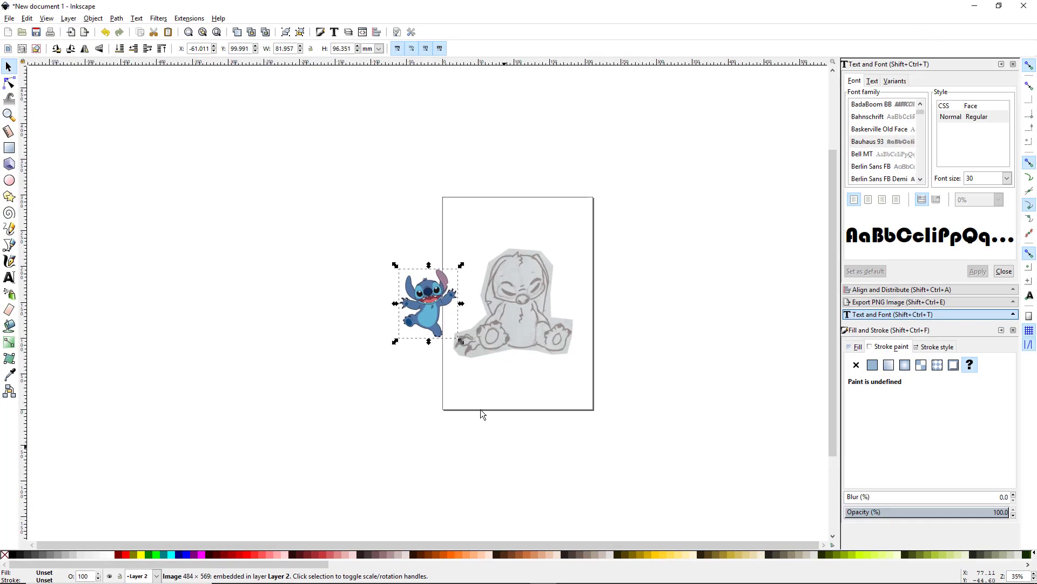
{"action": "left_click_drag", "start_coordinate": [428, 317], "coordinate": [636, 301]}
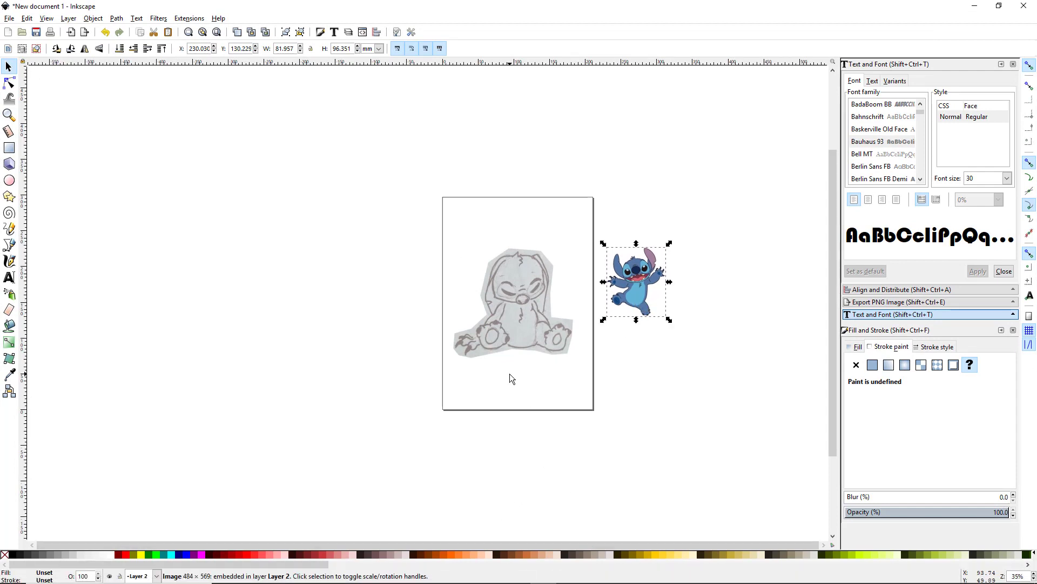
Start a straight-segment Bezier outline at the left ear's notch and trace it down the arm to the left foot.
{"action": "scroll", "coordinate": [510, 374], "scroll_direction": "up", "scroll_amount": 3}
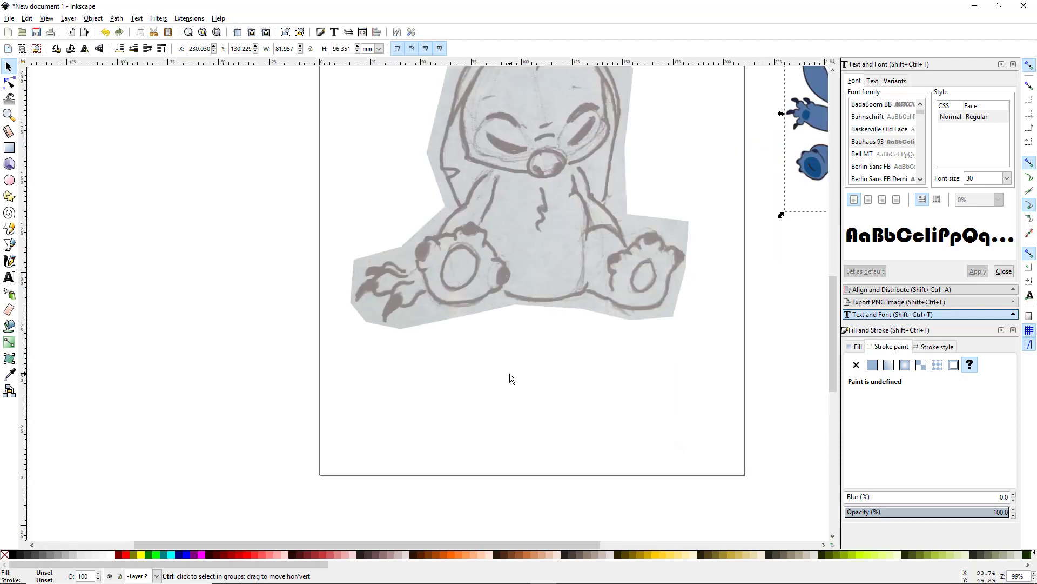
{"action": "scroll", "coordinate": [595, 317], "scroll_direction": "up", "scroll_amount": 6}
{"action": "scroll", "coordinate": [528, 297], "scroll_direction": "right", "scroll_amount": 4}
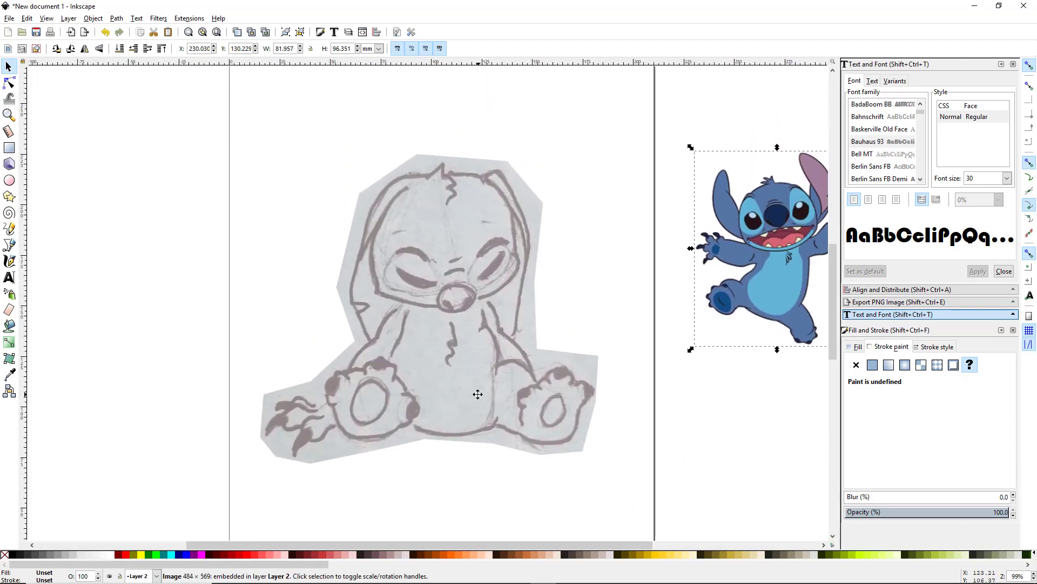
{"action": "scroll", "coordinate": [478, 394], "scroll_direction": "up", "scroll_amount": 1}
{"action": "scroll", "coordinate": [471, 391], "scroll_direction": "up", "scroll_amount": 1}
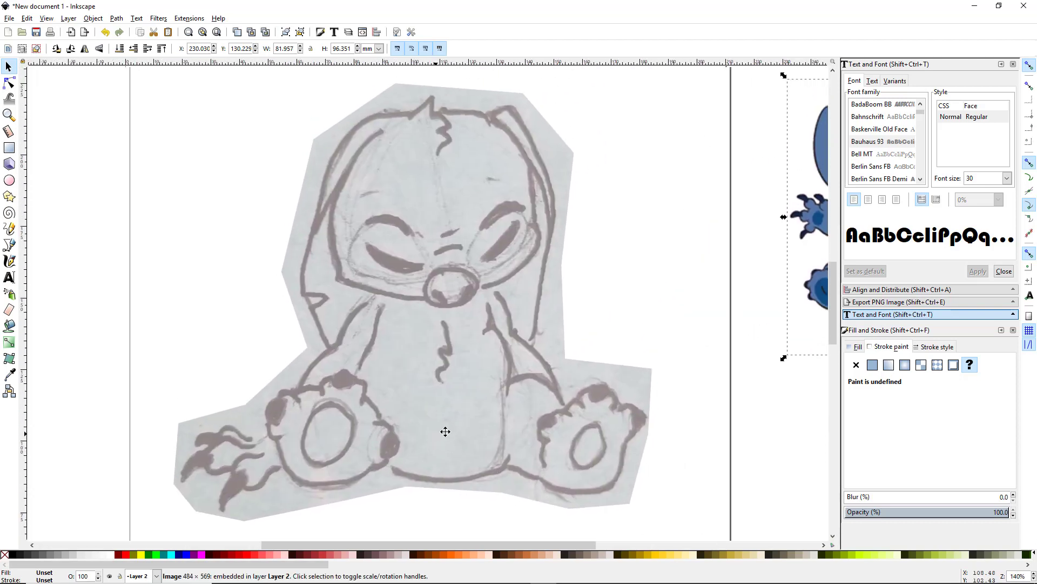
{"action": "scroll", "coordinate": [446, 431], "scroll_direction": "left", "scroll_amount": 2}
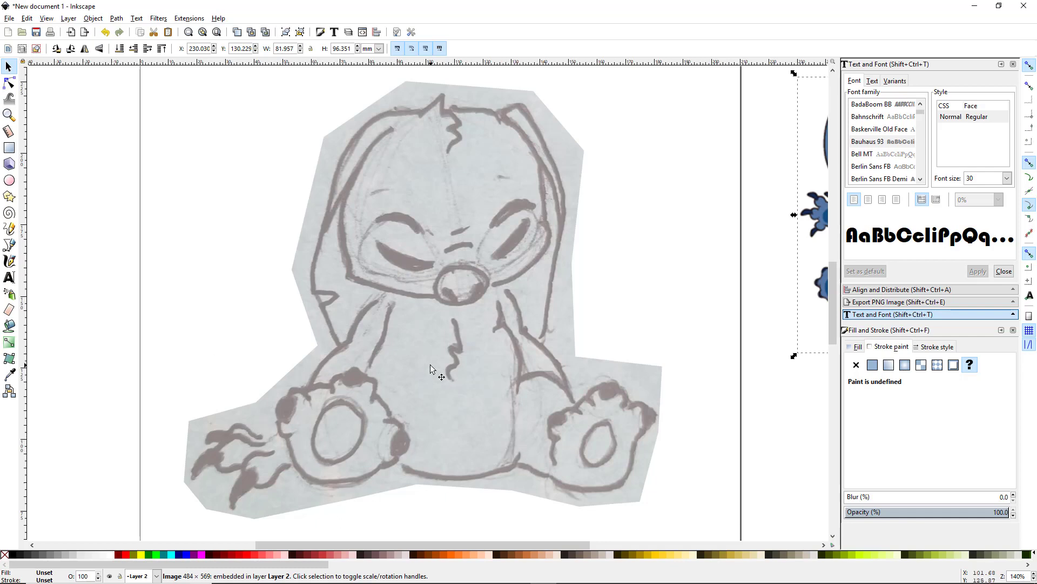
{"action": "key", "text": "b"}
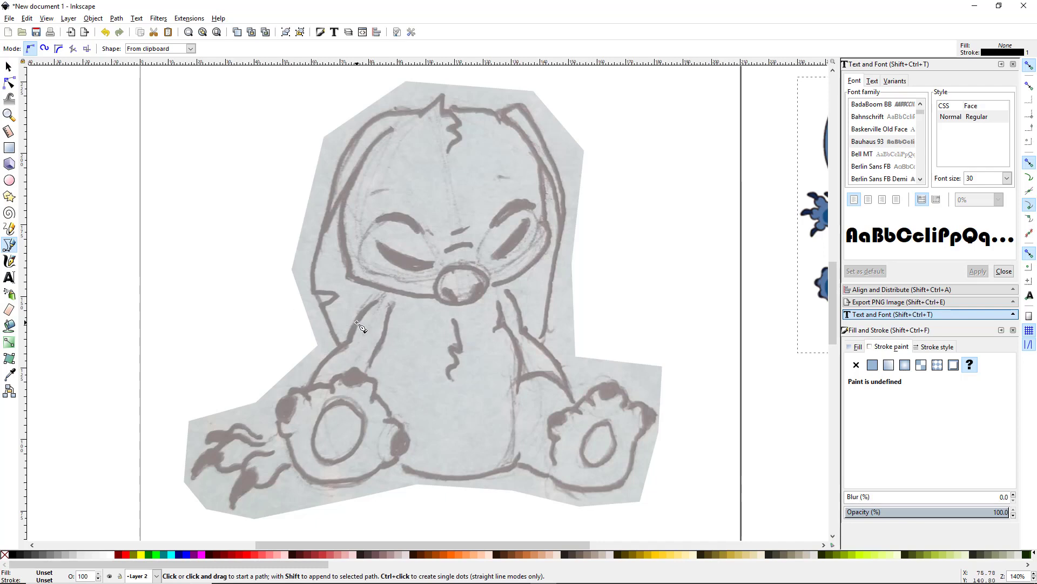
{"action": "left_click", "coordinate": [312, 291]}
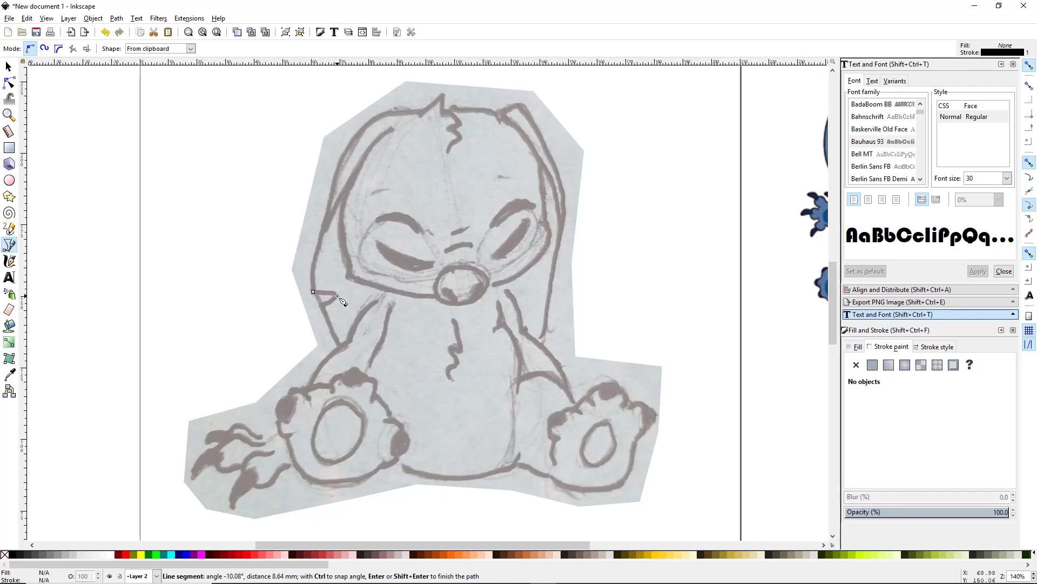
{"action": "left_click", "coordinate": [337, 296]}
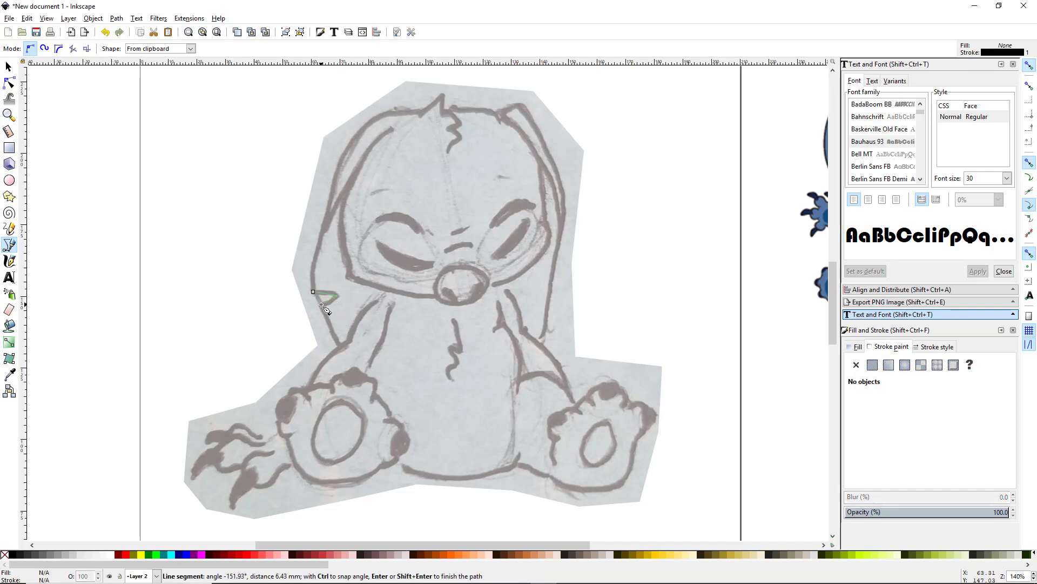
{"action": "left_click", "coordinate": [321, 306]}
{"action": "left_click", "coordinate": [339, 348]}
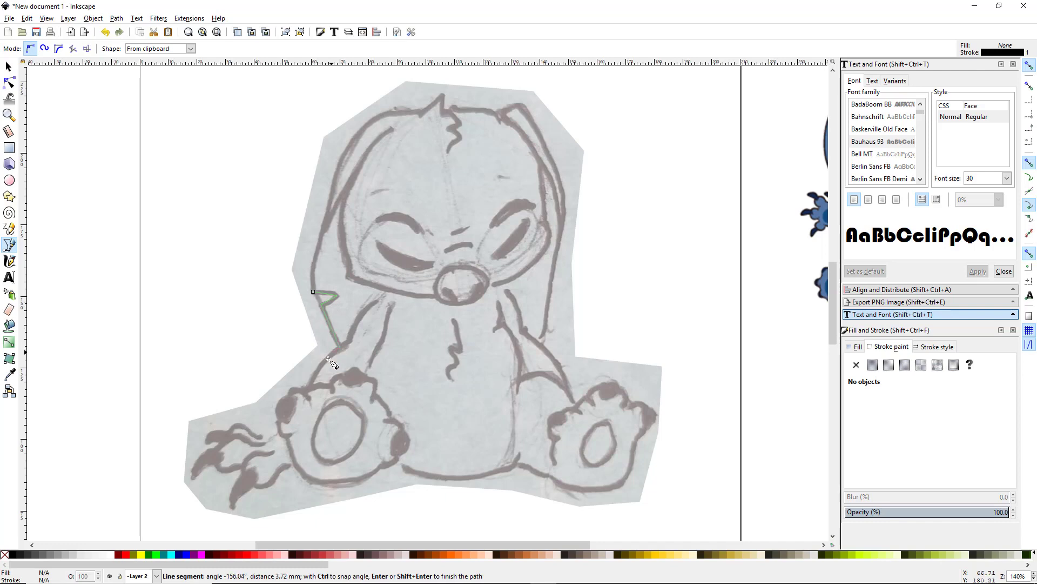
{"action": "left_click", "coordinate": [309, 389]}
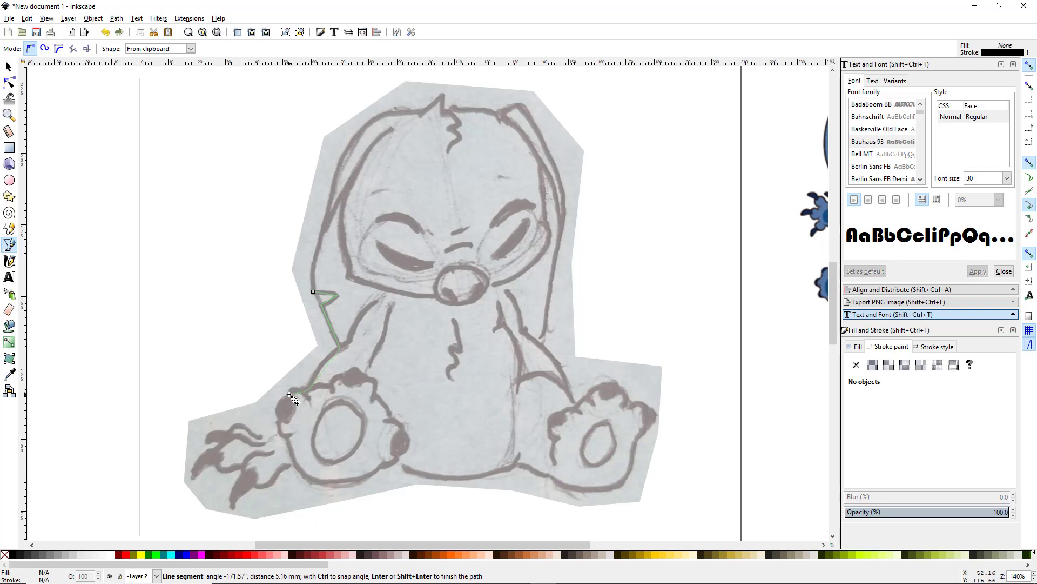
Continue the outline around the left foot's outer toe and the tail's pointed tufts, back to the foot.
{"action": "left_click", "coordinate": [290, 395]}
{"action": "left_click", "coordinate": [277, 420]}
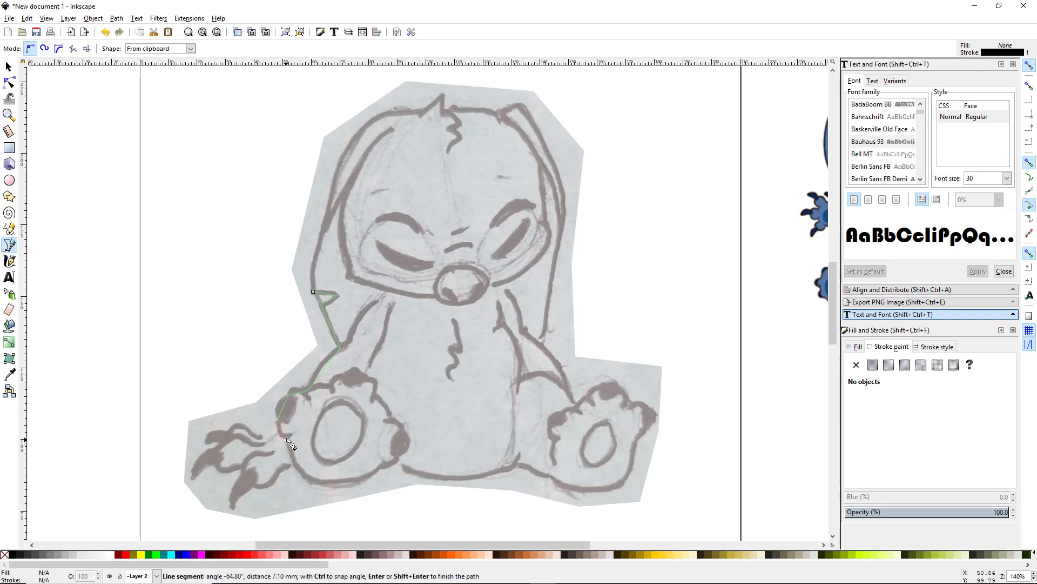
{"action": "left_click", "coordinate": [287, 439]}
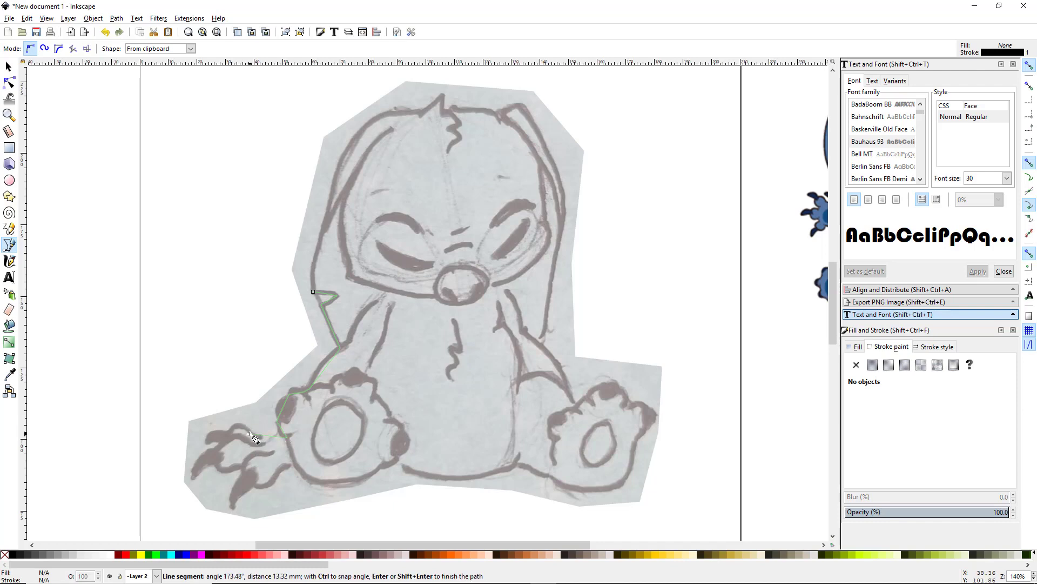
{"action": "left_click", "coordinate": [250, 434]}
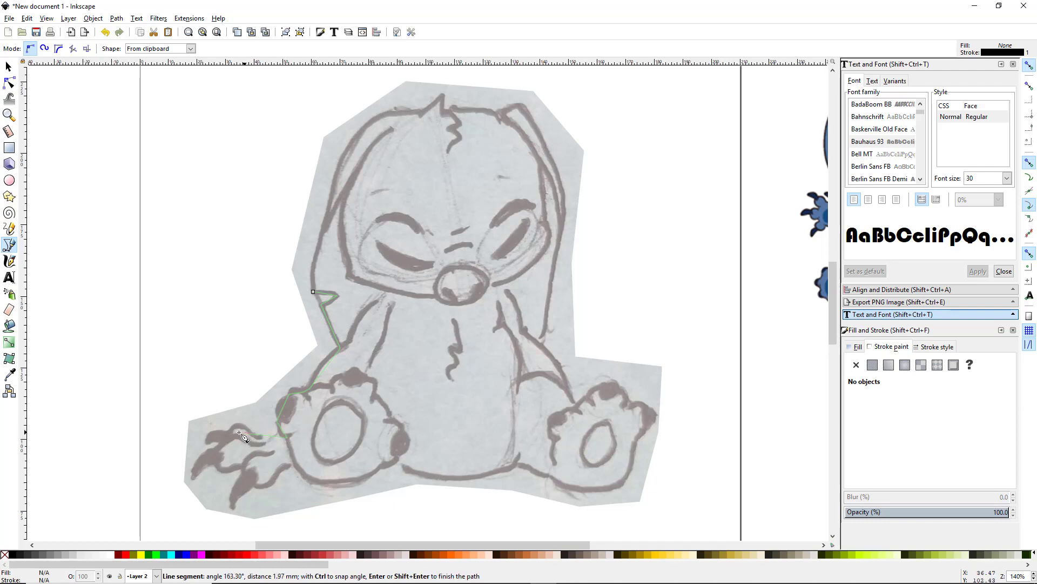
{"action": "left_click", "coordinate": [208, 442]}
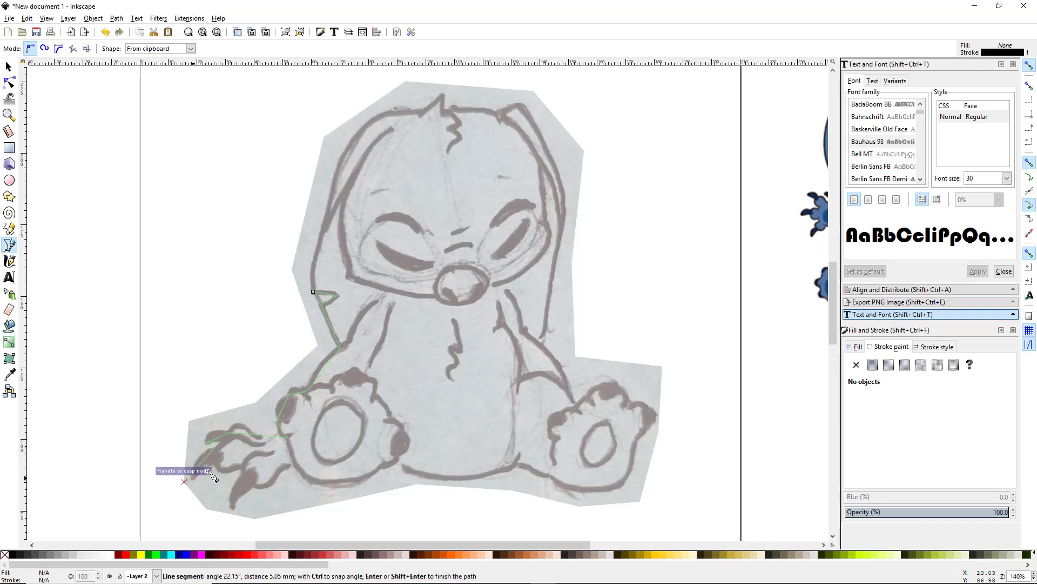
{"action": "left_click", "coordinate": [185, 480]}
{"action": "left_click", "coordinate": [215, 465]}
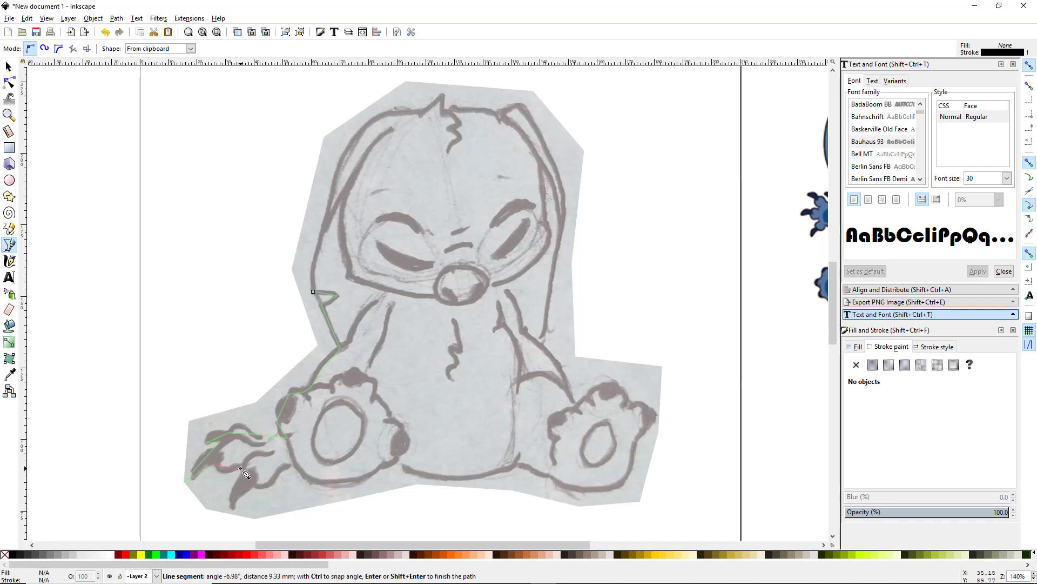
{"action": "left_click", "coordinate": [241, 472]}
{"action": "left_click", "coordinate": [234, 508]}
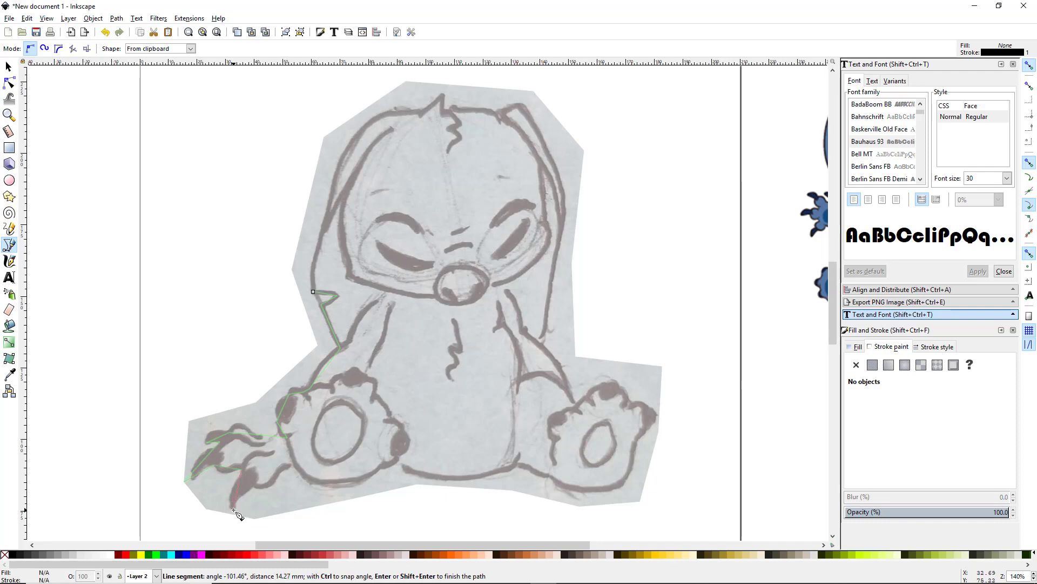
{"action": "left_click", "coordinate": [254, 489]}
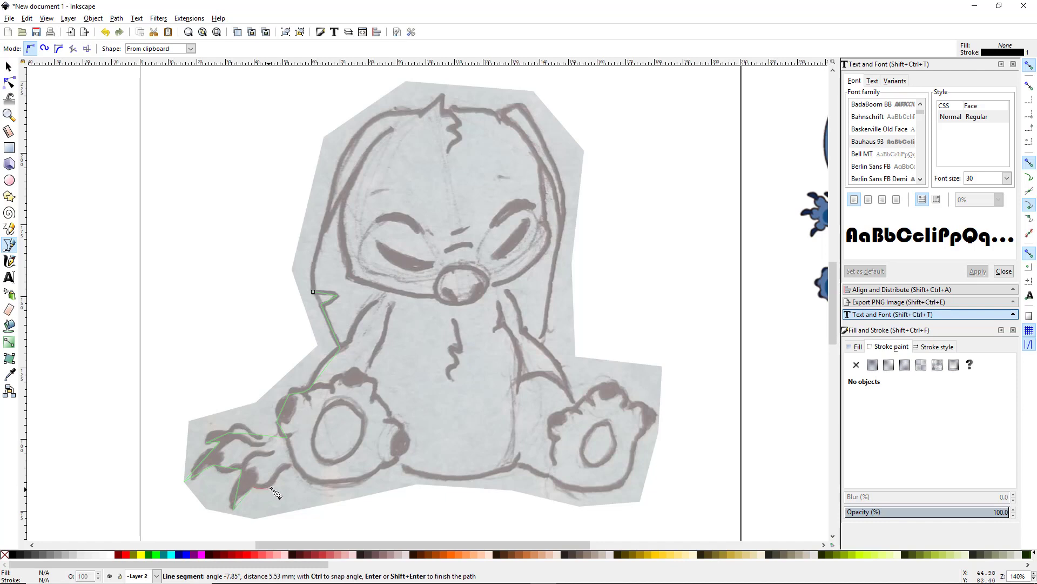
{"action": "left_click", "coordinate": [293, 465]}
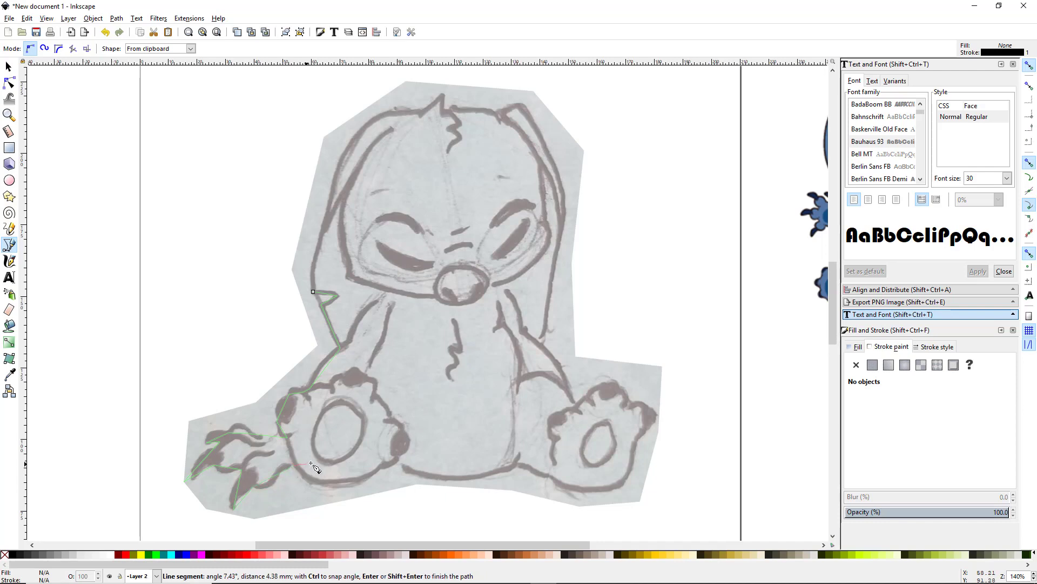
Extend the outline with rough straight segments across the left foot, the body's underside and the right foot to its outer toe.
{"action": "left_click", "coordinate": [384, 466]}
{"action": "left_click", "coordinate": [398, 463]}
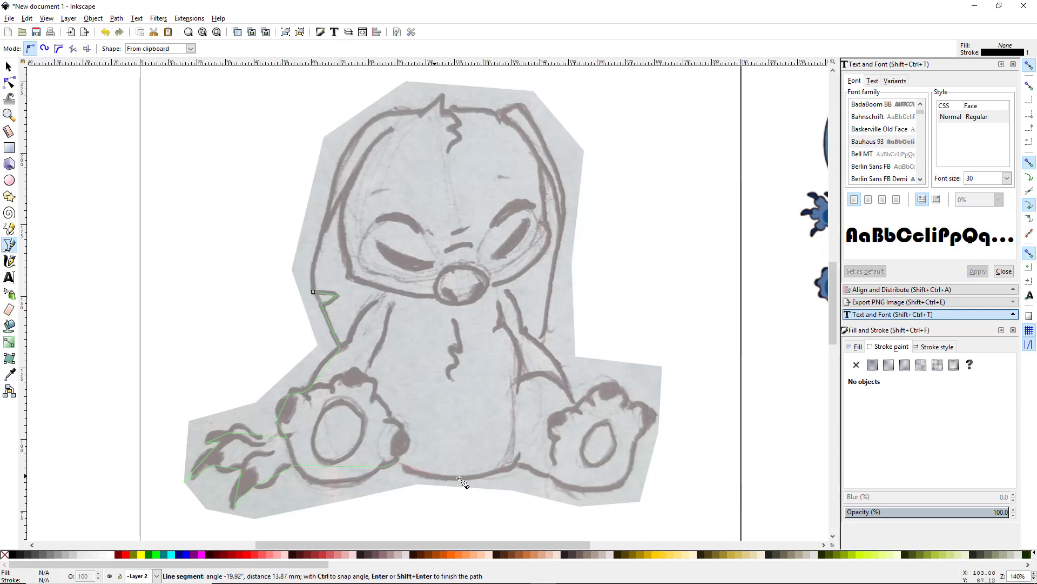
{"action": "left_click", "coordinate": [517, 464]}
{"action": "left_click", "coordinate": [550, 476]}
{"action": "left_click", "coordinate": [638, 440]}
{"action": "left_click", "coordinate": [647, 429]}
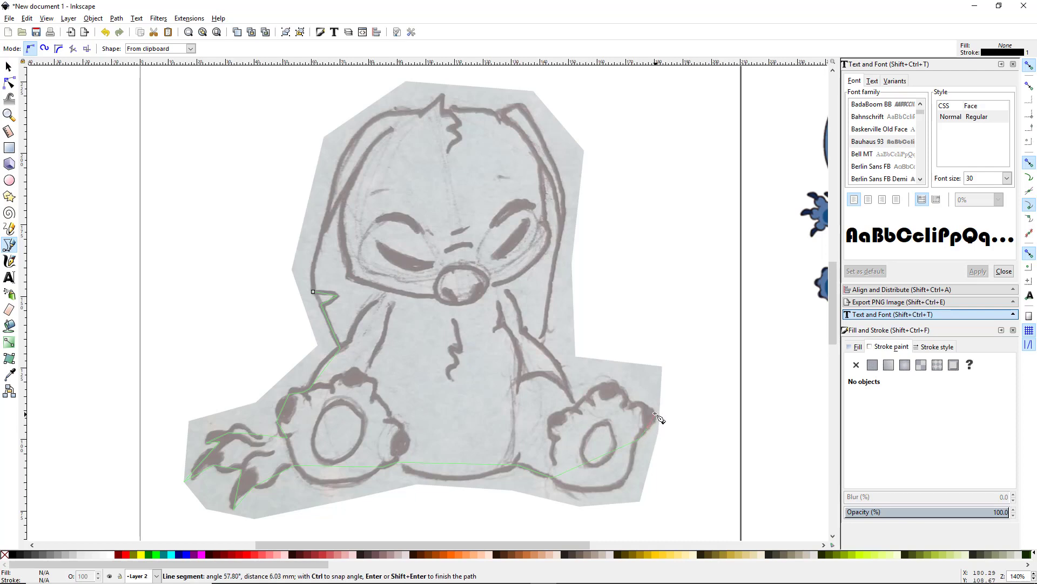
Trace the outline over the right foot's toes to where the foot meets the arm.
{"action": "left_click", "coordinate": [642, 409]}
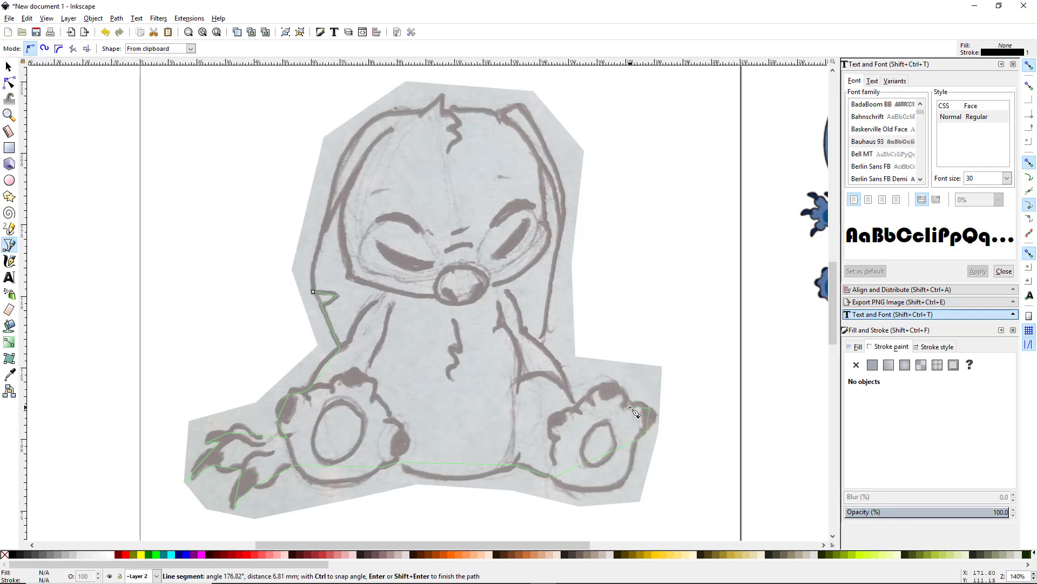
{"action": "left_click", "coordinate": [630, 406]}
{"action": "left_click", "coordinate": [620, 389]}
{"action": "left_click", "coordinate": [599, 385]}
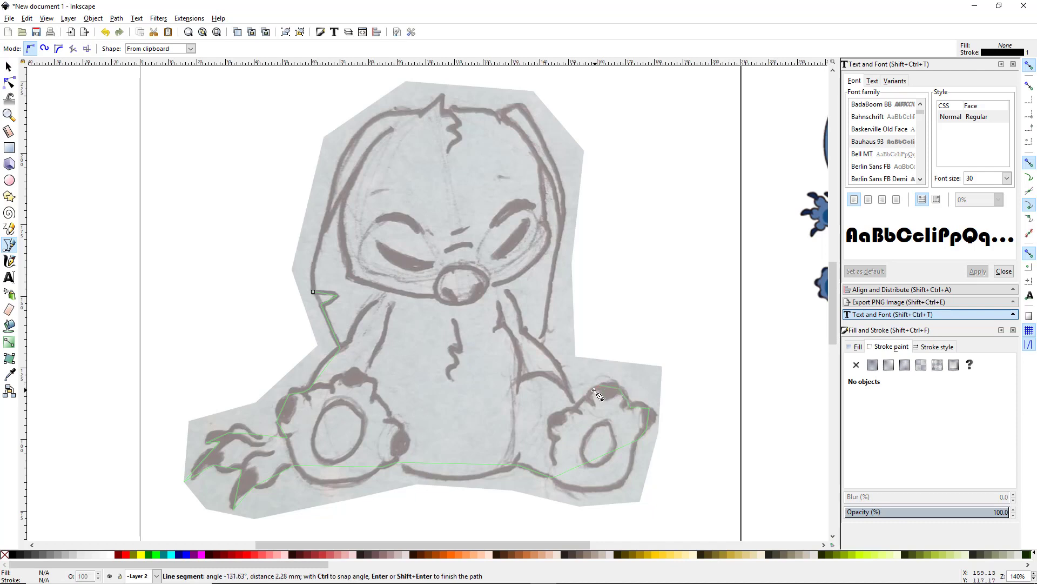
{"action": "left_click", "coordinate": [588, 397]}
{"action": "left_click", "coordinate": [576, 407]}
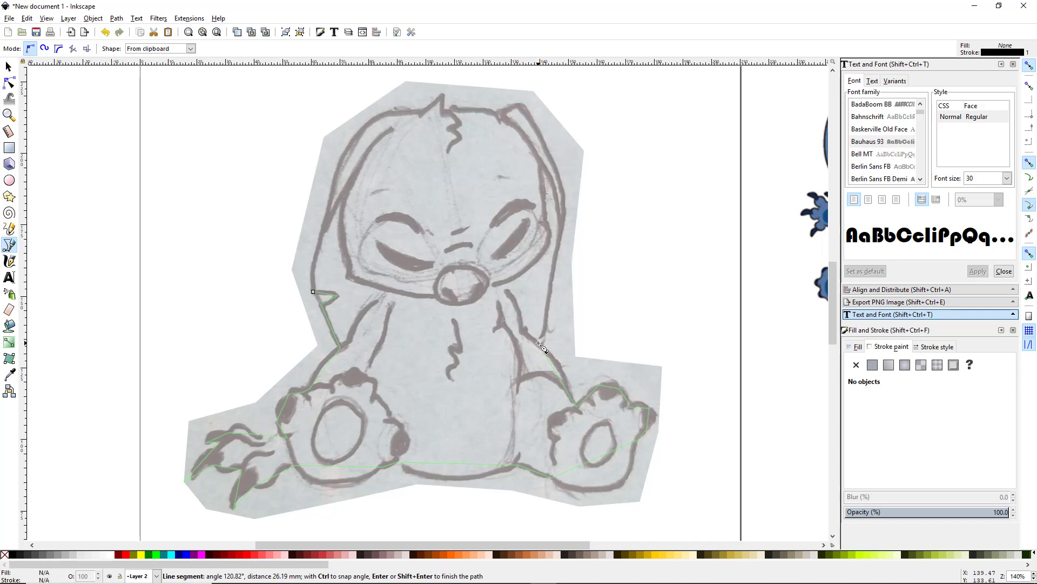
Trace up the right arm and ear, over the head and its hair tuft, and close the outline at its starting node.
{"action": "left_click", "coordinate": [540, 342]}
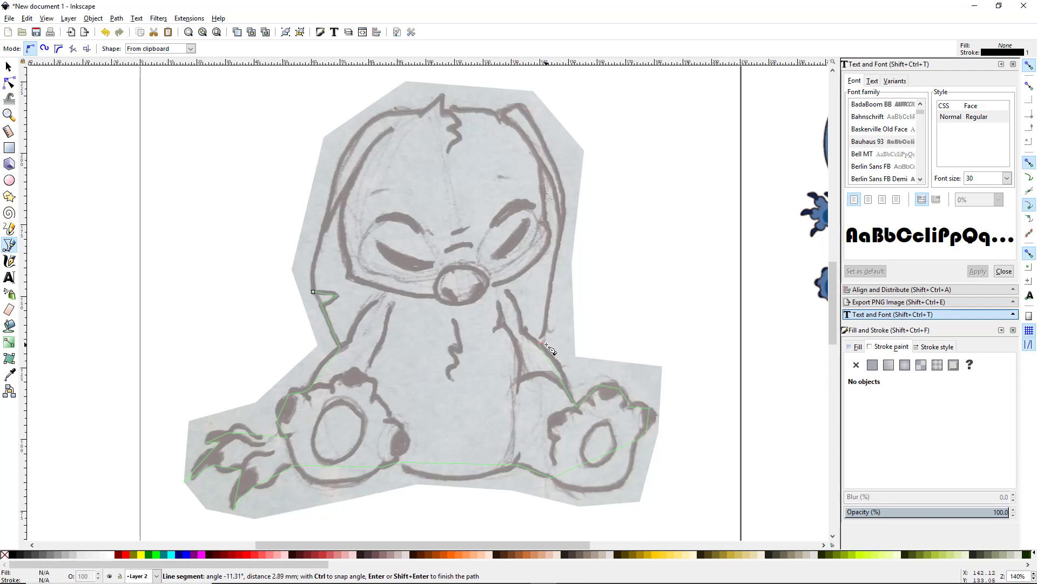
{"action": "left_click", "coordinate": [564, 213]}
{"action": "left_click", "coordinate": [521, 104]}
{"action": "left_click", "coordinate": [498, 114]}
{"action": "left_click", "coordinate": [444, 114]}
{"action": "left_click", "coordinate": [442, 96]}
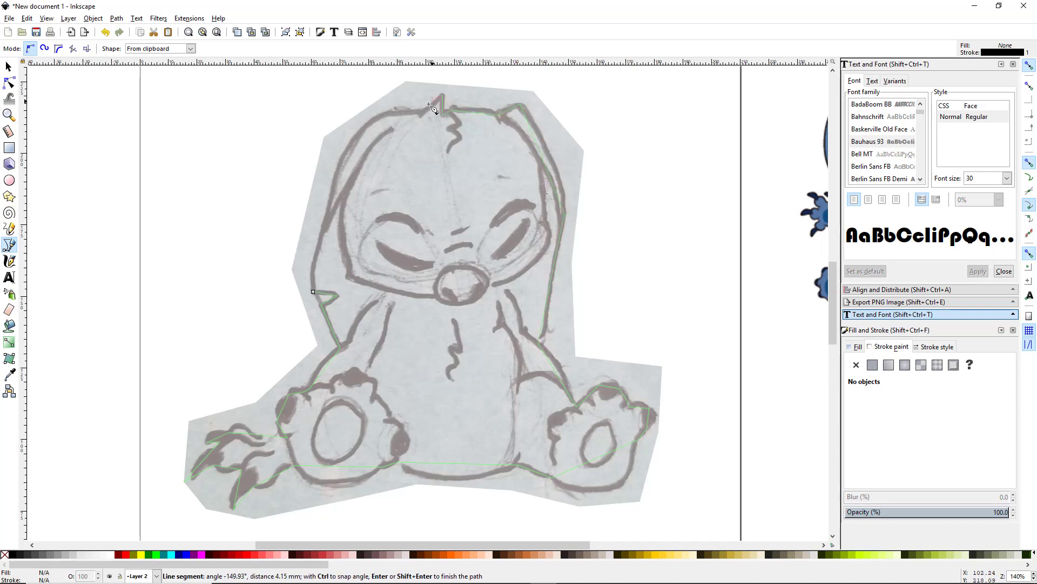
{"action": "left_click", "coordinate": [387, 113]}
{"action": "left_click", "coordinate": [338, 168]}
{"action": "left_click", "coordinate": [313, 292]}
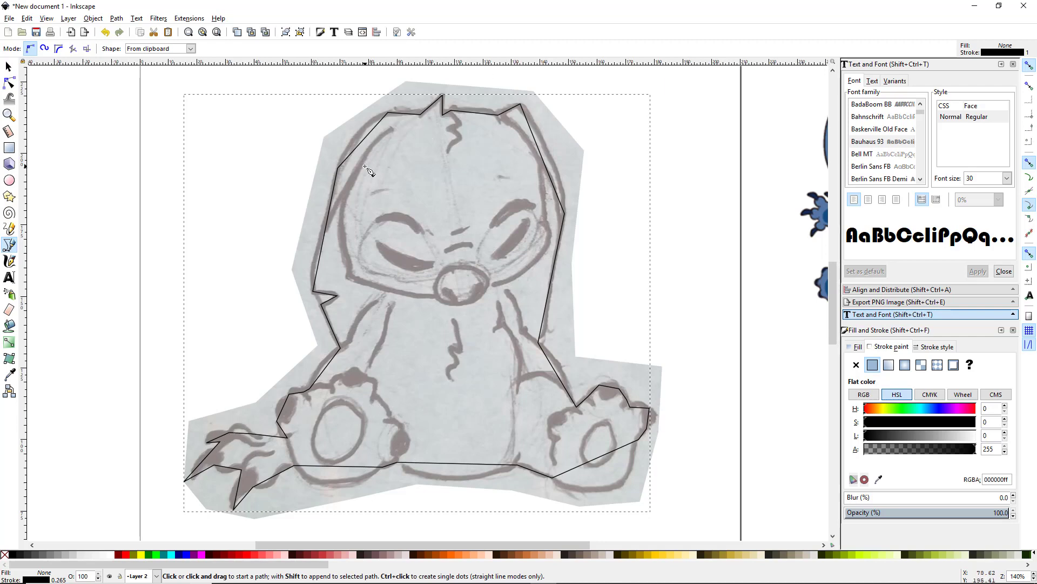
Bend the outline's straight segments along the left ear and the head's upper left edge into curves that follow the sketch.
{"action": "left_click", "coordinate": [9, 84]}
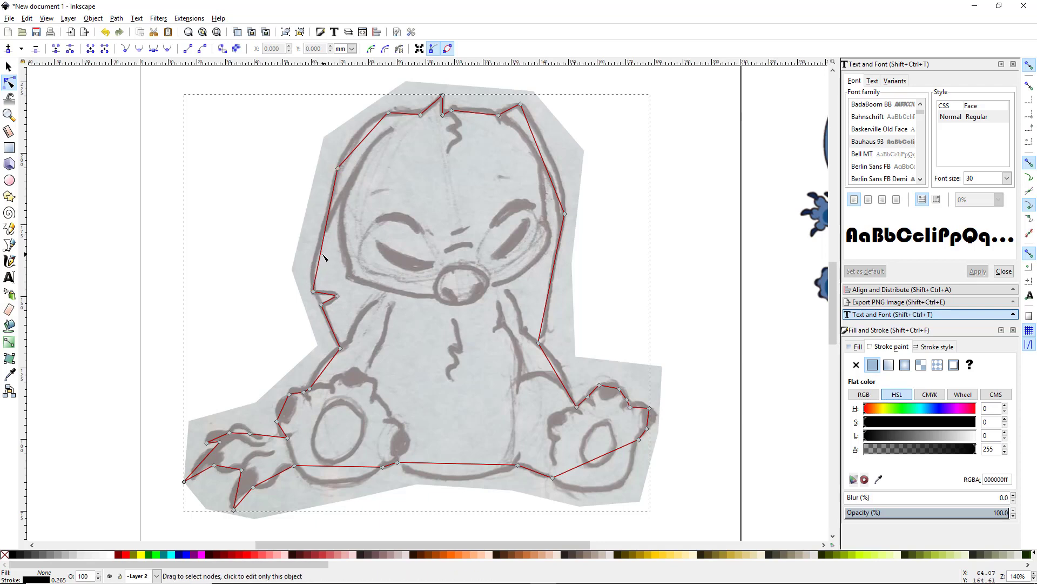
{"action": "scroll", "coordinate": [340, 276], "scroll_direction": "up", "scroll_amount": 3}
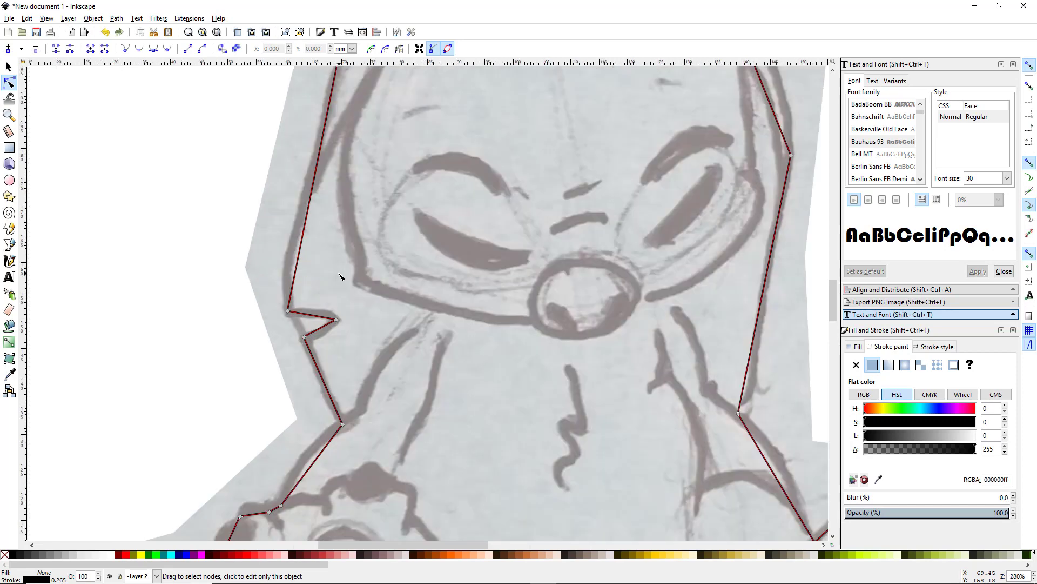
{"action": "scroll", "coordinate": [336, 398], "scroll_direction": "up", "scroll_amount": 5}
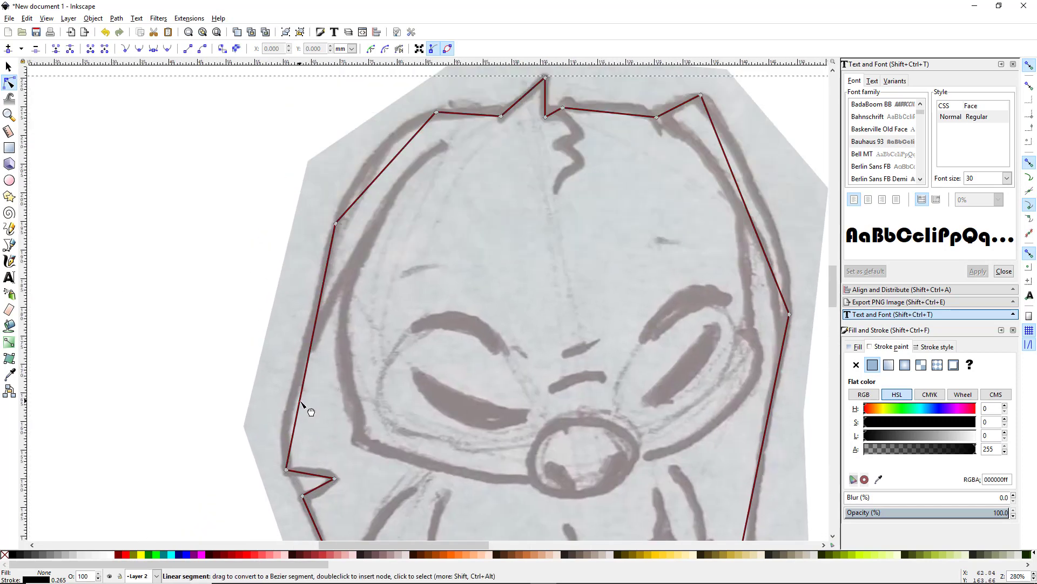
{"action": "left_click_drag", "start_coordinate": [300, 402], "coordinate": [297, 401]}
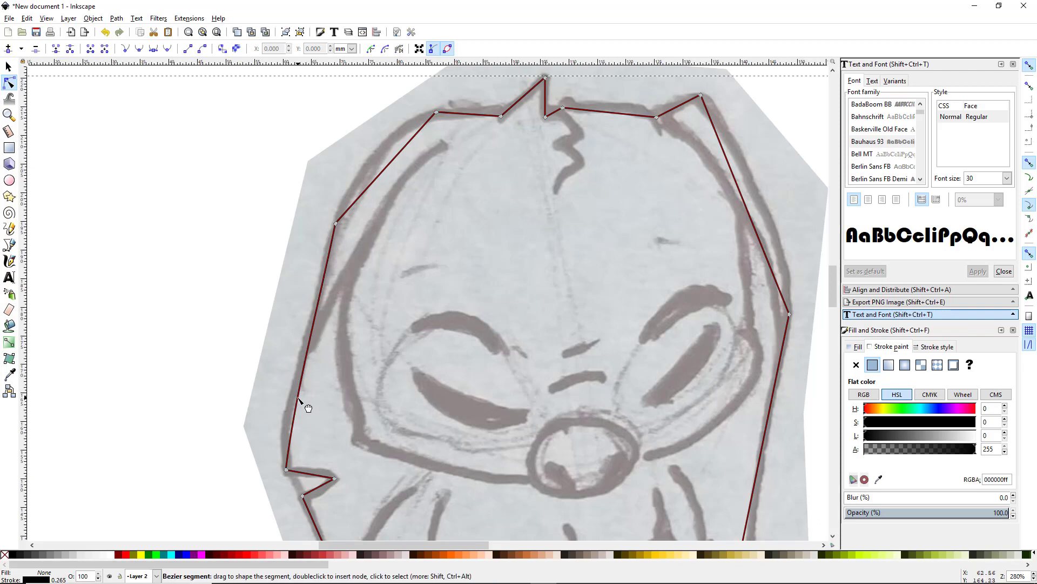
{"action": "left_click_drag", "start_coordinate": [298, 398], "coordinate": [290, 409]}
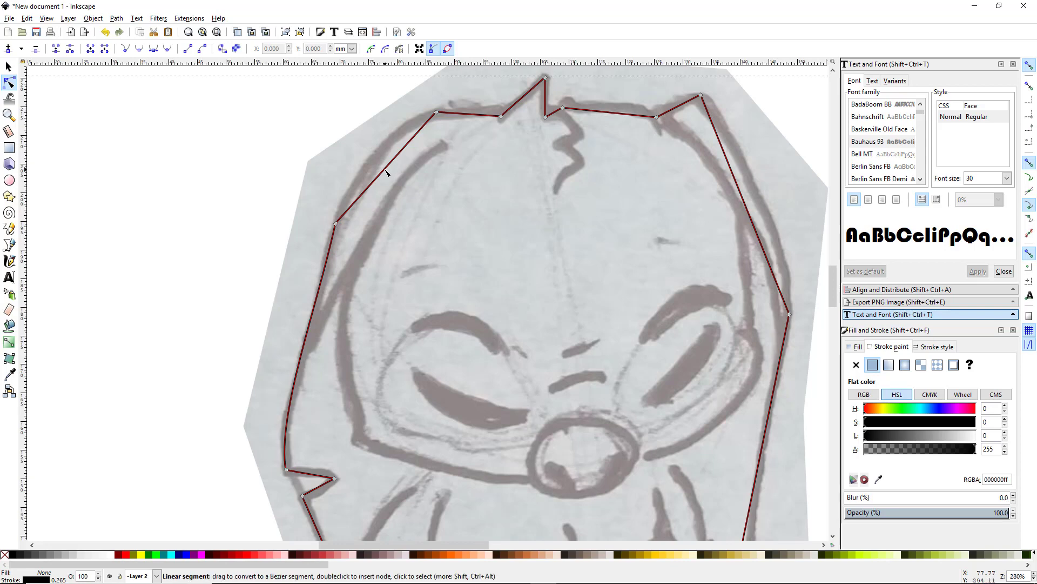
{"action": "mouse_move", "coordinate": [384, 171]}
{"action": "left_mouse_down"}
{"action": "mouse_move", "coordinate": [376, 154]}
{"action": "mouse_move", "coordinate": [382, 162]}
{"action": "left_mouse_up"}
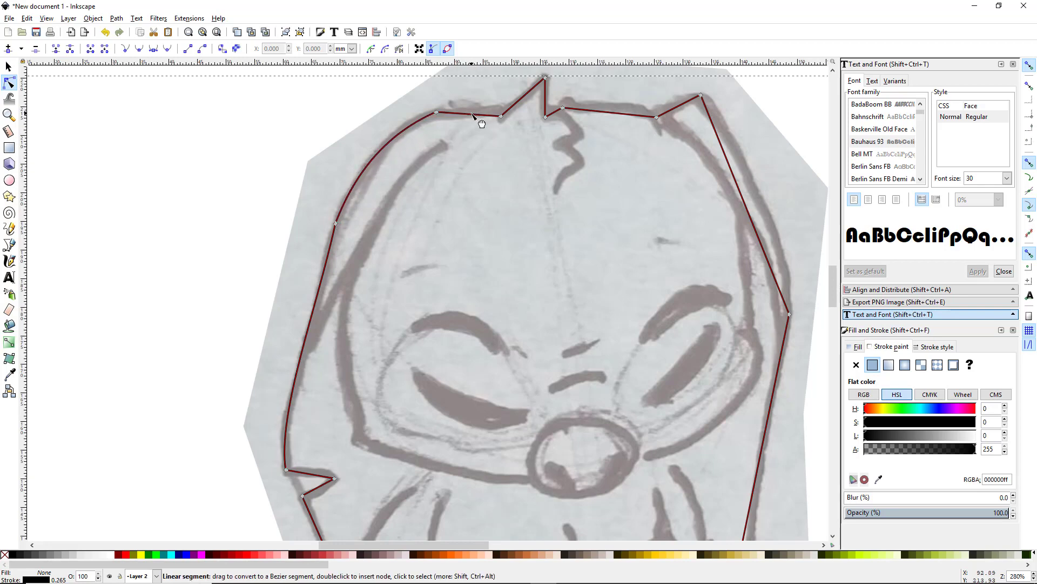
{"action": "left_click_drag", "start_coordinate": [474, 115], "coordinate": [470, 112]}
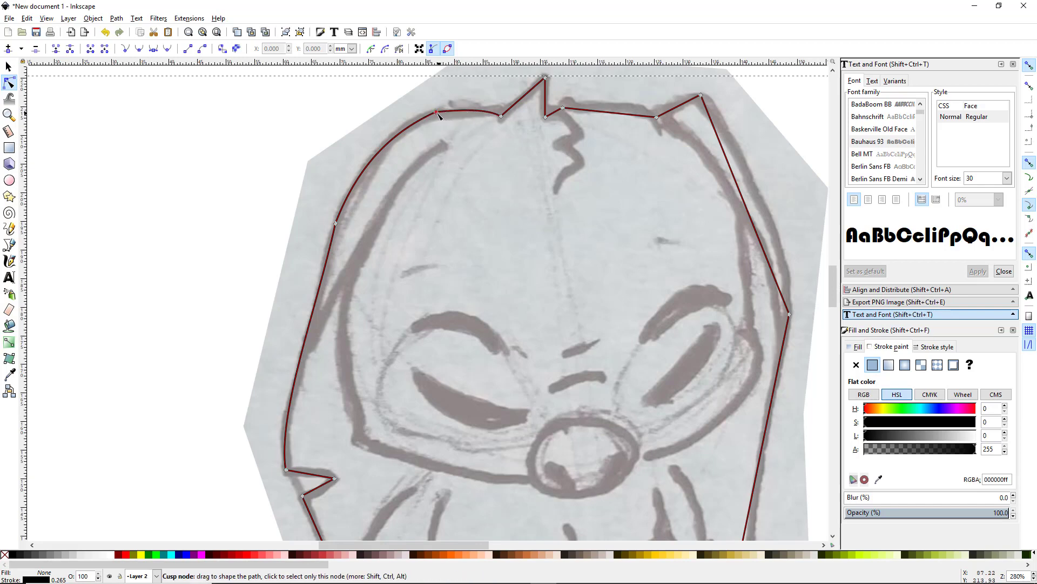
Make the node where the left ear meets the head smooth, and adjust its position and handles to the sketch line.
{"action": "left_click_drag", "start_coordinate": [436, 113], "coordinate": [436, 117]}
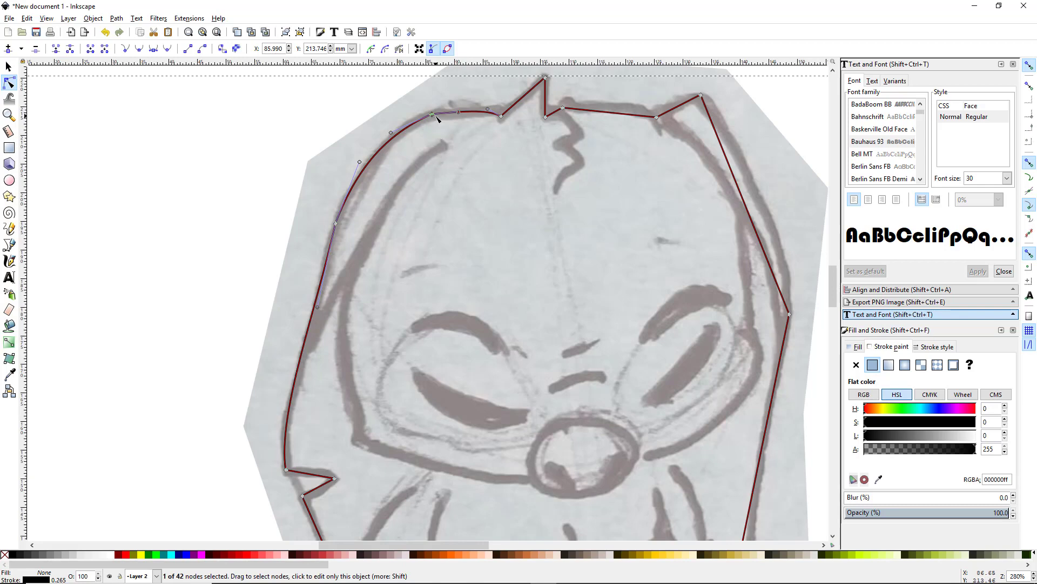
{"action": "left_click", "coordinate": [436, 117], "text": "ctrl"}
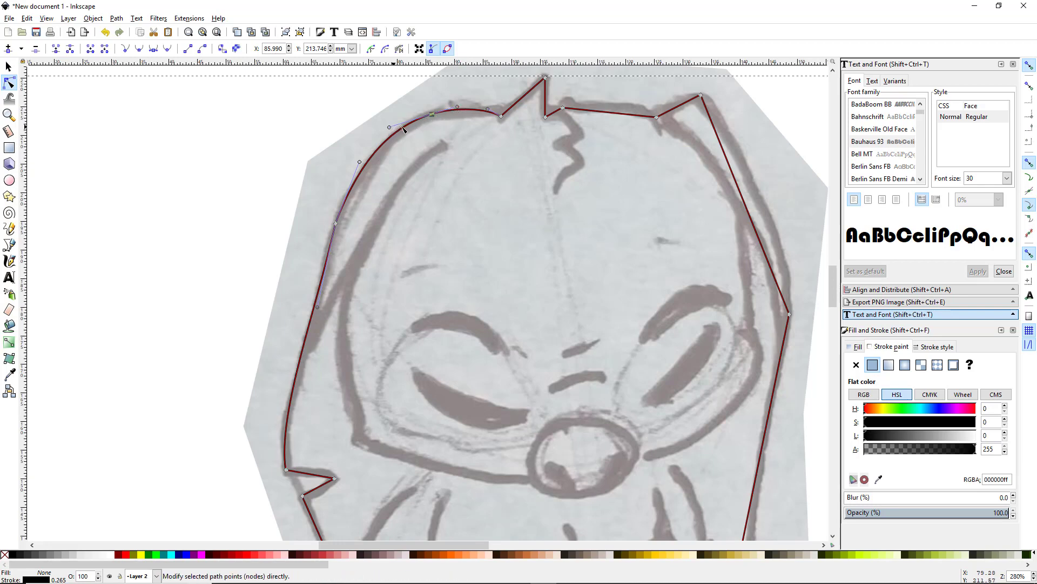
{"action": "left_click_drag", "start_coordinate": [459, 109], "coordinate": [461, 107]}
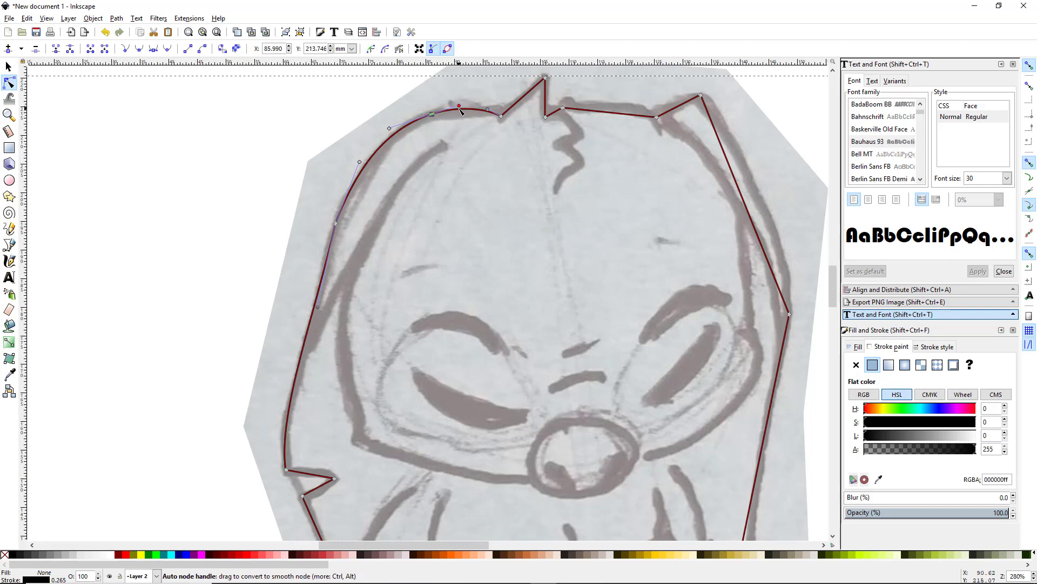
{"action": "left_click_drag", "start_coordinate": [460, 108], "coordinate": [441, 120]}
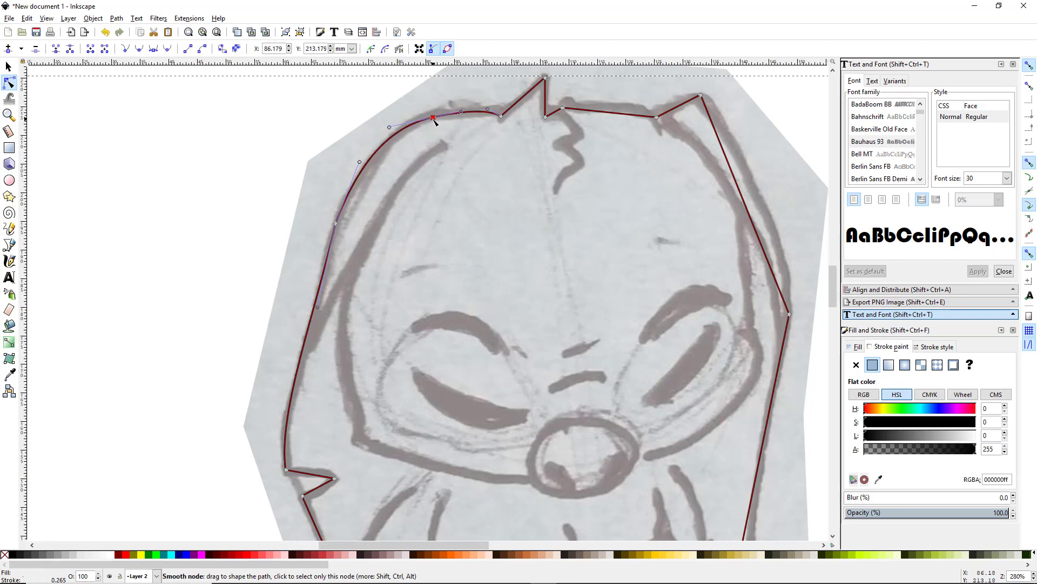
Curve both sides of the hair tuft and raise the node at its left base to fit the sketch.
{"action": "scroll", "coordinate": [527, 170], "scroll_direction": "up", "scroll_amount": 2}
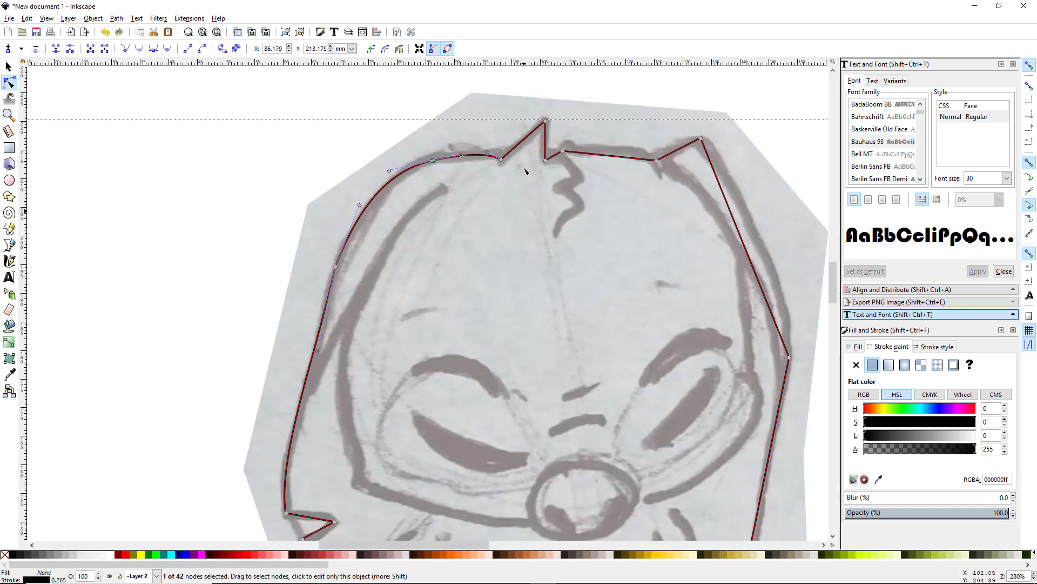
{"action": "scroll", "coordinate": [533, 135], "scroll_direction": "down", "scroll_amount": 2}
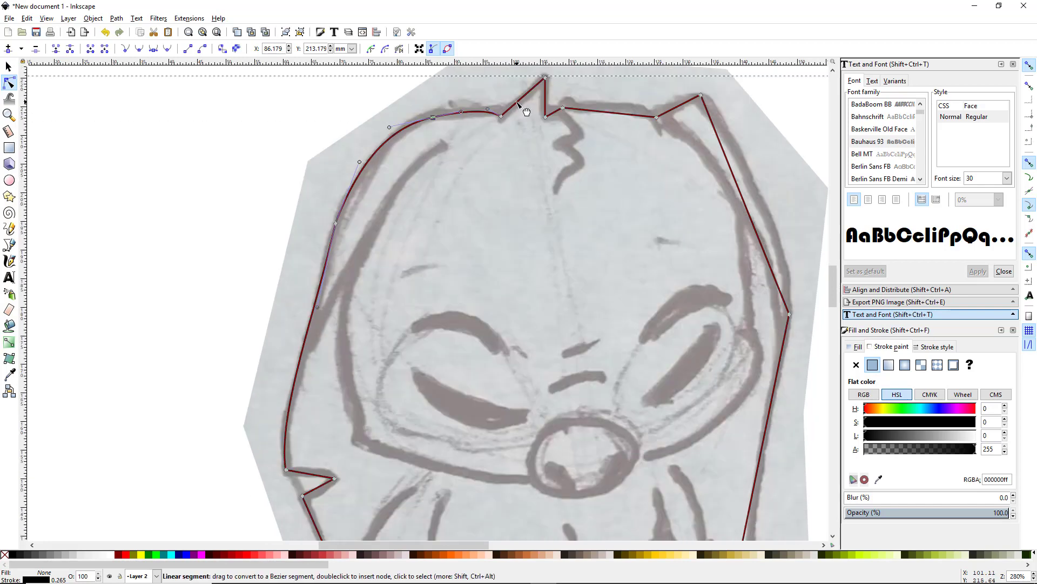
{"action": "left_click_drag", "start_coordinate": [518, 103], "coordinate": [521, 99]}
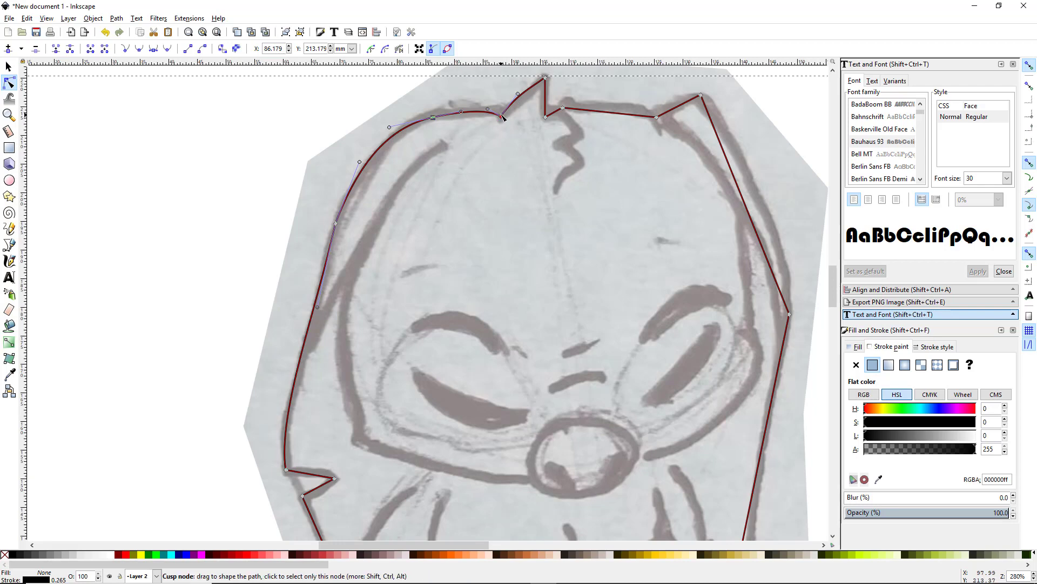
{"action": "left_click", "coordinate": [502, 116]}
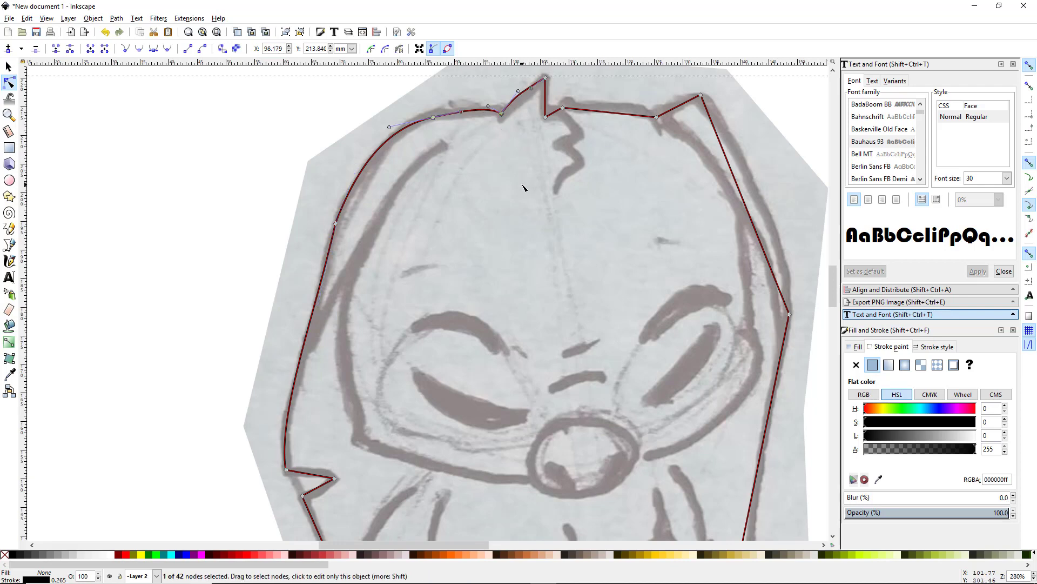
{"action": "left_click", "coordinate": [546, 103]}
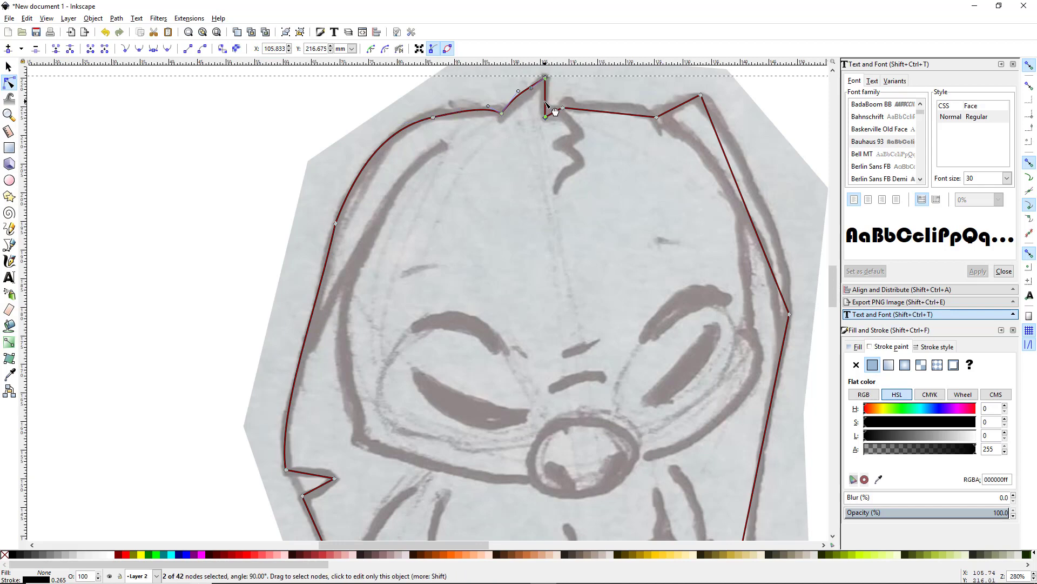
{"action": "left_click_drag", "start_coordinate": [545, 101], "coordinate": [542, 102]}
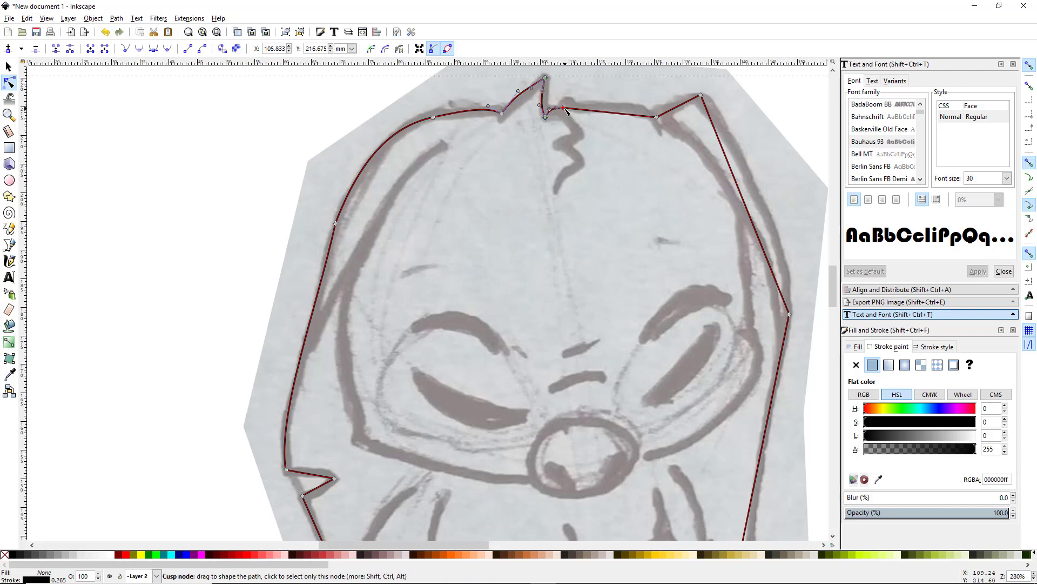
Curve the outline from the hair tuft across the head and down the right ear's upper outer edge.
{"action": "left_click_drag", "start_coordinate": [565, 110], "coordinate": [685, 108]}
{"action": "mouse_move", "coordinate": [751, 219]}
{"action": "left_mouse_down"}
{"action": "mouse_move", "coordinate": [771, 216]}
{"action": "mouse_move", "coordinate": [763, 203]}
{"action": "left_mouse_up"}
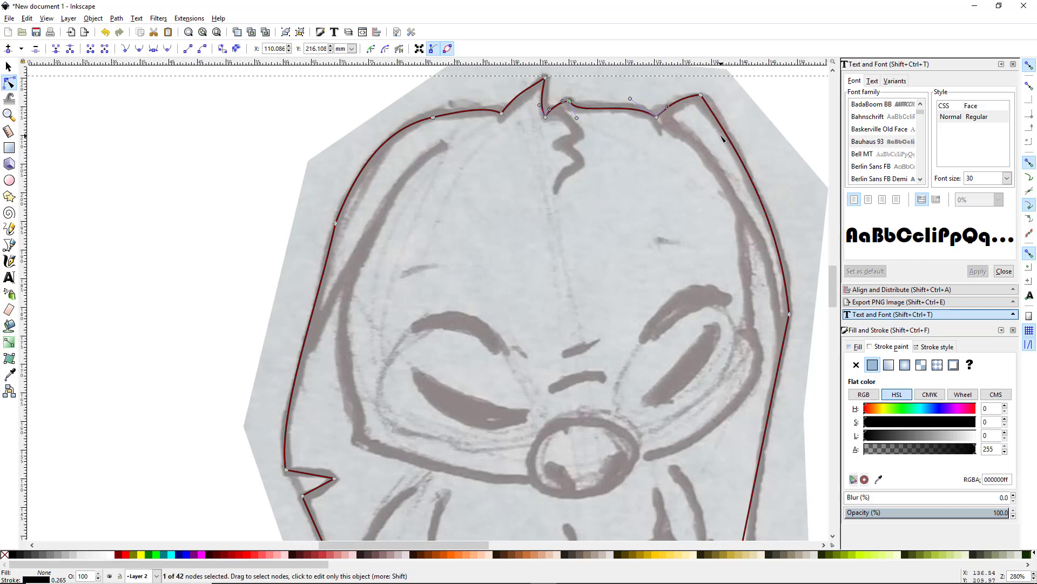
{"action": "left_click_drag", "start_coordinate": [720, 127], "coordinate": [723, 121]}
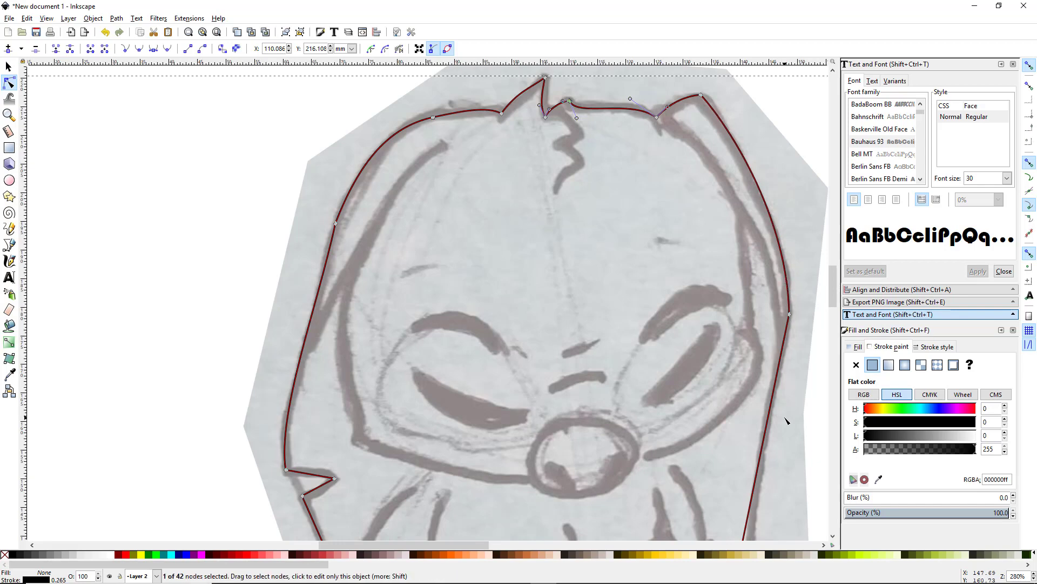
Shape the right ear's lower edge, reposition the node where it meets the arm, and curve the right arm's outer edge.
{"action": "scroll", "coordinate": [776, 478], "scroll_direction": "down", "scroll_amount": 5}
{"action": "left_click", "coordinate": [744, 447]}
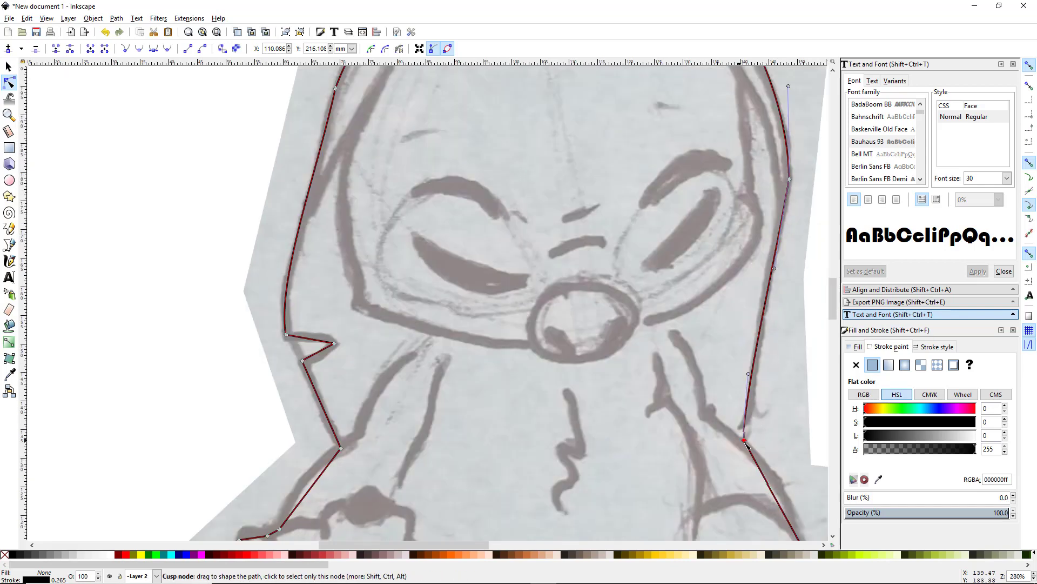
{"action": "left_click_drag", "start_coordinate": [774, 269], "coordinate": [769, 273]}
{"action": "left_click_drag", "start_coordinate": [744, 470], "coordinate": [498, 246]}
{"action": "left_click_drag", "start_coordinate": [506, 185], "coordinate": [512, 201]}
{"action": "left_click_drag", "start_coordinate": [529, 299], "coordinate": [537, 292]}
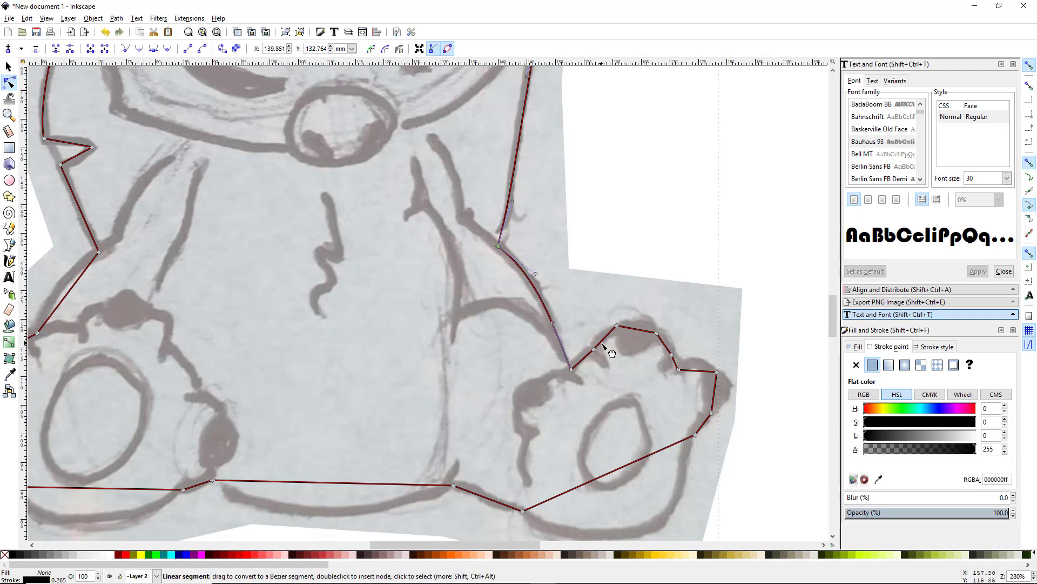
Round the outline segments over the right foot's toes, including the outer toe, to match the sketch.
{"action": "left_click_drag", "start_coordinate": [602, 341], "coordinate": [600, 335]}
{"action": "left_click_drag", "start_coordinate": [639, 330], "coordinate": [669, 341]}
{"action": "left_click_drag", "start_coordinate": [698, 371], "coordinate": [698, 362]}
{"action": "left_click_drag", "start_coordinate": [714, 394], "coordinate": [727, 391]}
Bend the right foot's sole outward and adjust its end node and handles to follow the sketched heel.
{"action": "left_click_drag", "start_coordinate": [645, 457], "coordinate": [670, 527]}
{"action": "left_click_drag", "start_coordinate": [696, 434], "coordinate": [690, 438]}
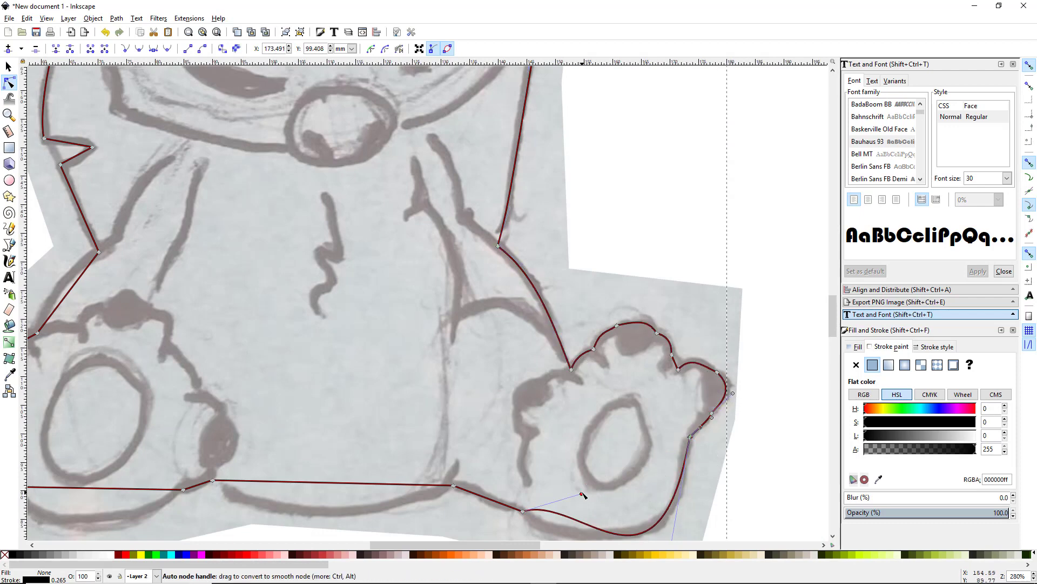
{"action": "left_click_drag", "start_coordinate": [582, 492], "coordinate": [546, 532]}
{"action": "left_click_drag", "start_coordinate": [607, 533], "coordinate": [475, 319]}
{"action": "left_click_drag", "start_coordinate": [528, 379], "coordinate": [558, 371]}
Curve the outline from the right foot along the body's underside and around the left foot's sole.
{"action": "mouse_move", "coordinate": [351, 277]}
{"action": "left_mouse_down"}
{"action": "mouse_move", "coordinate": [318, 262]}
{"action": "mouse_move", "coordinate": [340, 263]}
{"action": "left_mouse_up"}
{"action": "left_click_drag", "start_coordinate": [196, 263], "coordinate": [193, 293]}
{"action": "left_click_drag", "start_coordinate": [81, 270], "coordinate": [447, 357]}
{"action": "left_click_drag", "start_coordinate": [324, 354], "coordinate": [322, 389]}
Shape the tail's outline into curves along its pointed tufts and its lower and upper edges.
{"action": "left_click_drag", "start_coordinate": [229, 358], "coordinate": [225, 351]}
{"action": "left_click", "coordinate": [157, 395]}
{"action": "left_click_drag", "start_coordinate": [184, 381], "coordinate": [214, 400]}
{"action": "left_click_drag", "start_coordinate": [138, 418], "coordinate": [115, 411]}
{"action": "scroll", "coordinate": [116, 370], "scroll_direction": "left", "scroll_amount": 10}
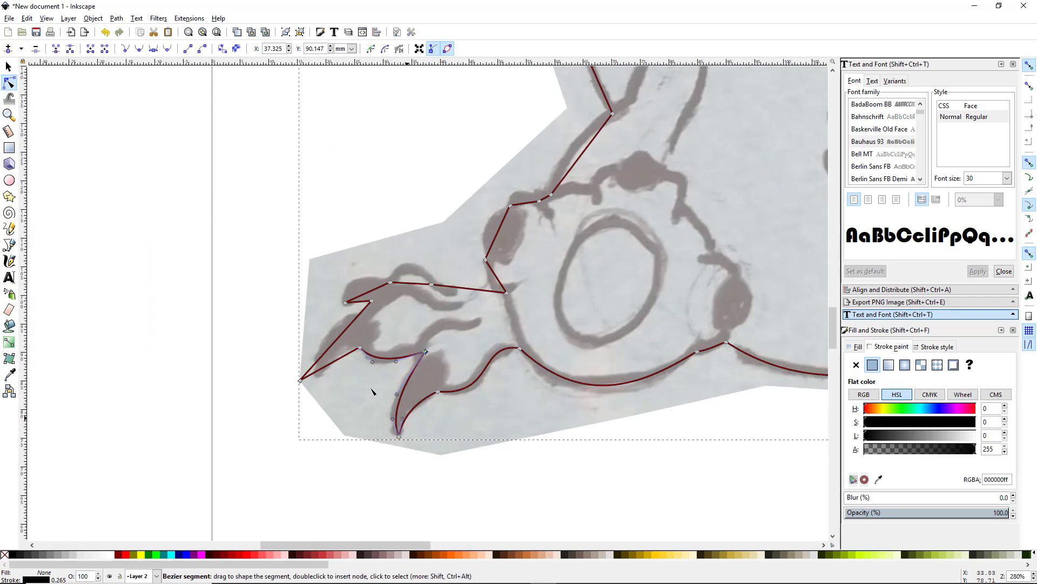
{"action": "left_click_drag", "start_coordinate": [411, 283], "coordinate": [411, 267]}
{"action": "left_click_drag", "start_coordinate": [441, 301], "coordinate": [455, 304]}
Fit the outline around the left foot's toes and curve the left arm's outer edge up towards the ear.
{"action": "left_click_drag", "start_coordinate": [506, 292], "coordinate": [489, 281]}
{"action": "left_click", "coordinate": [491, 229]}
{"action": "left_click_drag", "start_coordinate": [490, 227], "coordinate": [490, 224]}
{"action": "left_click_drag", "start_coordinate": [510, 206], "coordinate": [517, 193]}
{"action": "left_click_drag", "start_coordinate": [546, 198], "coordinate": [547, 199]}
{"action": "left_click_drag", "start_coordinate": [580, 157], "coordinate": [571, 149]}
{"action": "left_click_drag", "start_coordinate": [604, 81], "coordinate": [408, 285]}
Fill the traced outline with the body blue sampled from the coloured reference picture and set its opacity to 53%.
{"action": "scroll", "coordinate": [388, 381], "scroll_direction": "down", "scroll_amount": 3}
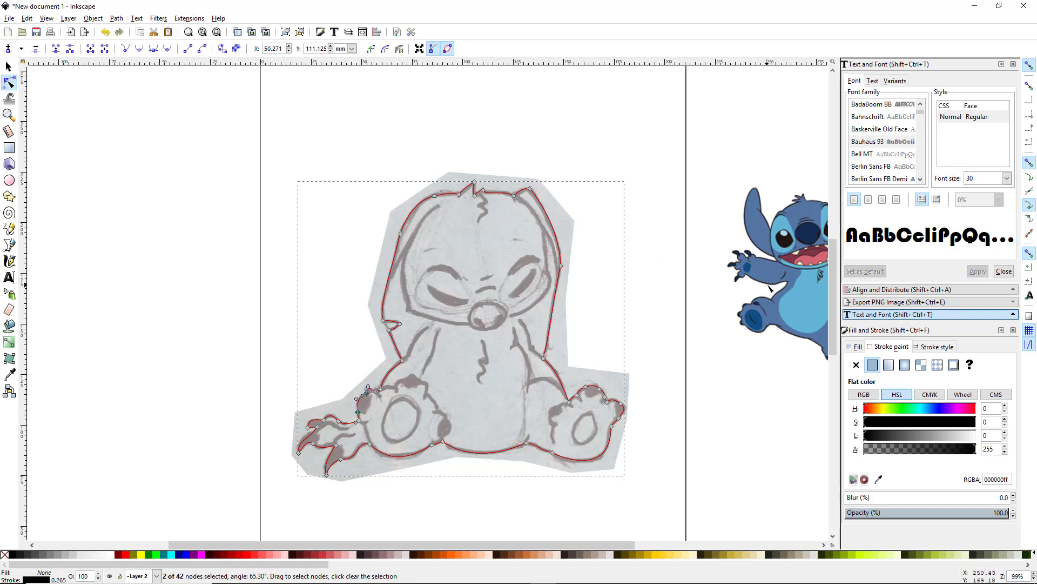
{"action": "scroll", "coordinate": [575, 326], "scroll_direction": "down", "scroll_amount": 1}
{"action": "scroll", "coordinate": [575, 326], "scroll_direction": "right", "scroll_amount": 6}
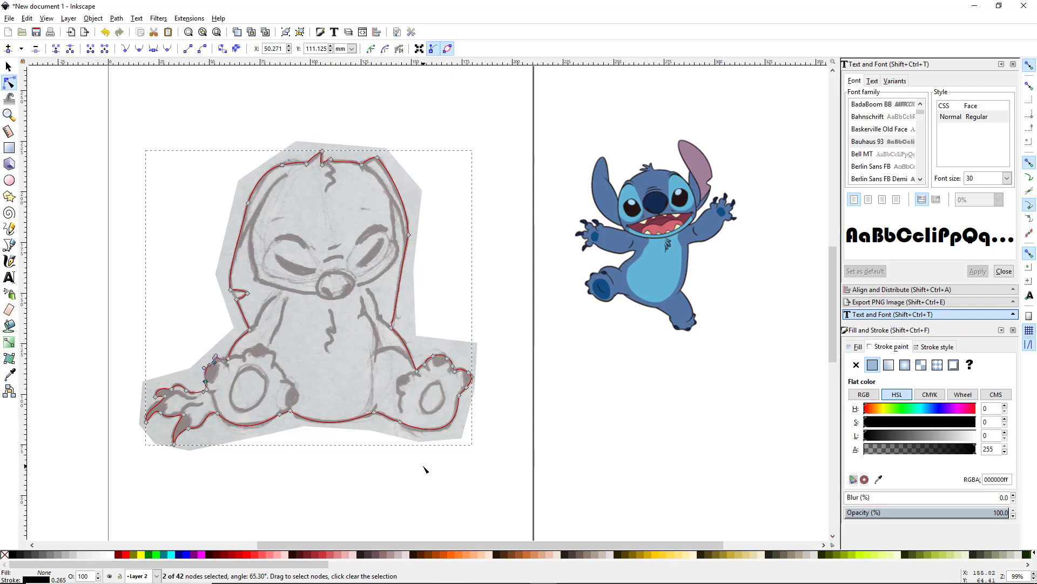
{"action": "key", "text": "d"}
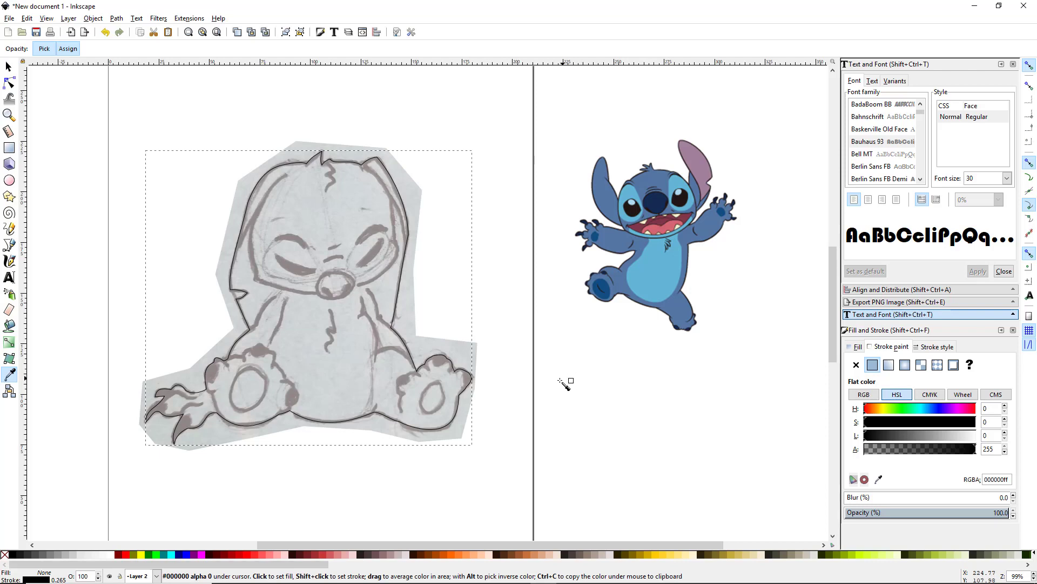
{"action": "left_click", "coordinate": [620, 277]}
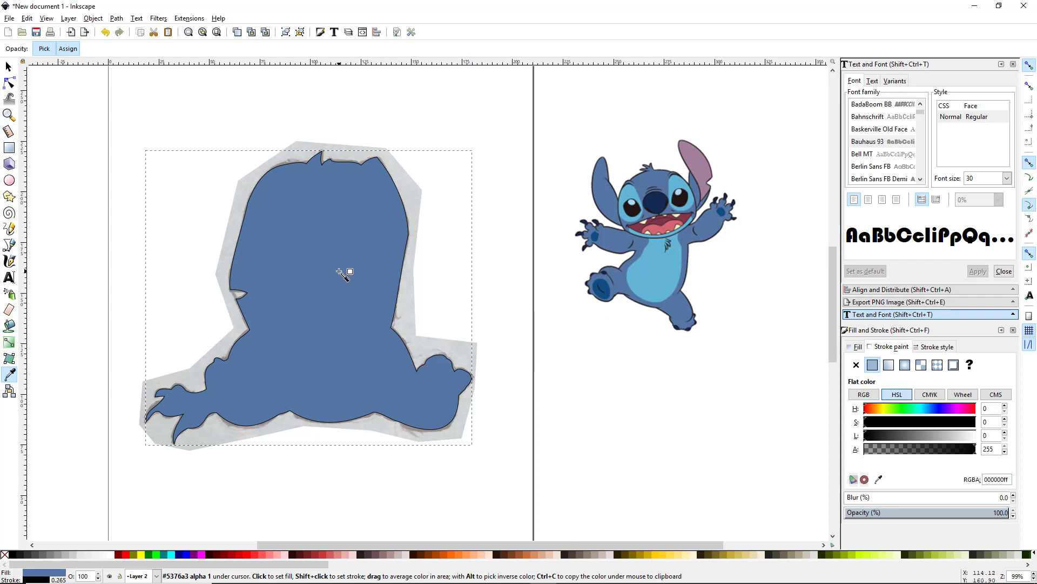
{"action": "key", "text": "s"}
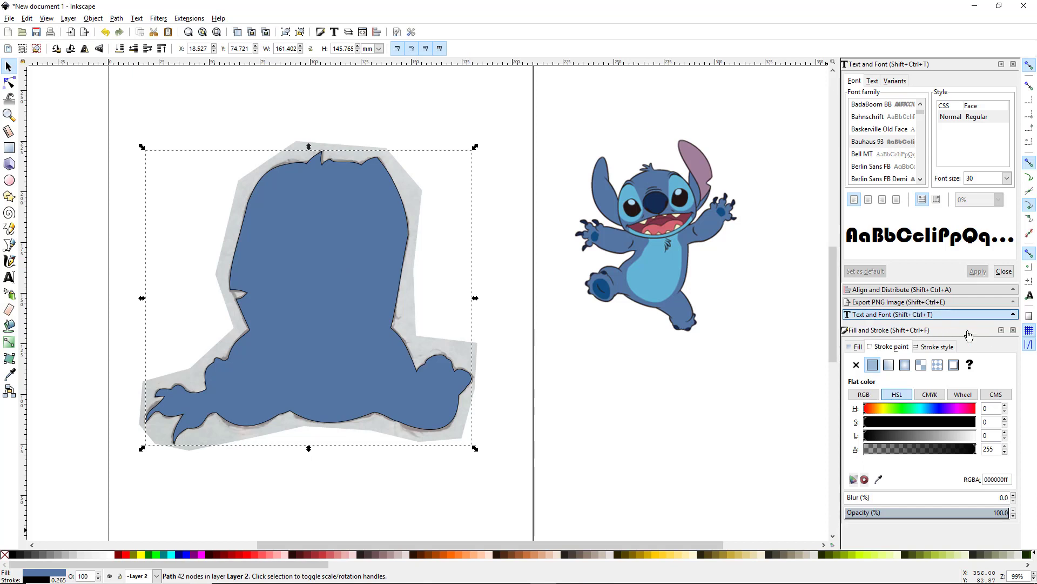
{"action": "left_click", "coordinate": [932, 512]}
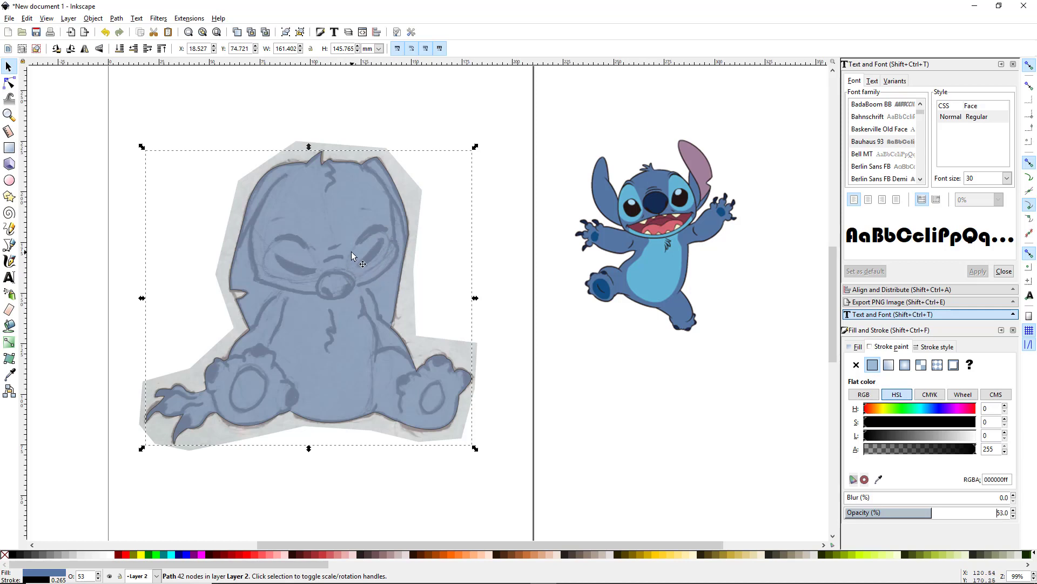
Draw an upright ellipse about 17 × 25 mm beside the head and fill it with the reference face's light blue.
{"action": "left_click", "coordinate": [9, 180]}
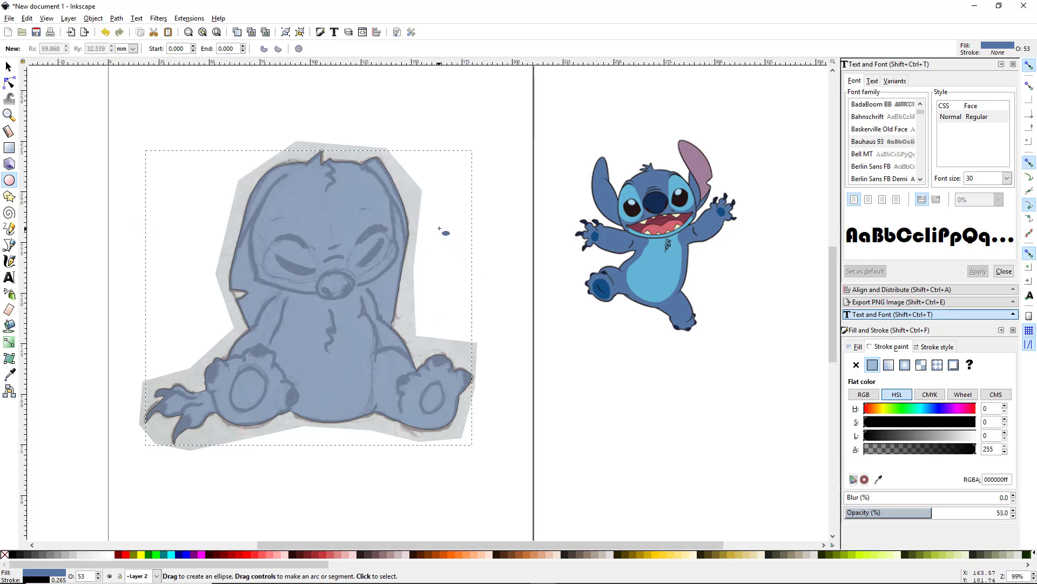
{"action": "left_click_drag", "start_coordinate": [439, 230], "coordinate": [473, 278]}
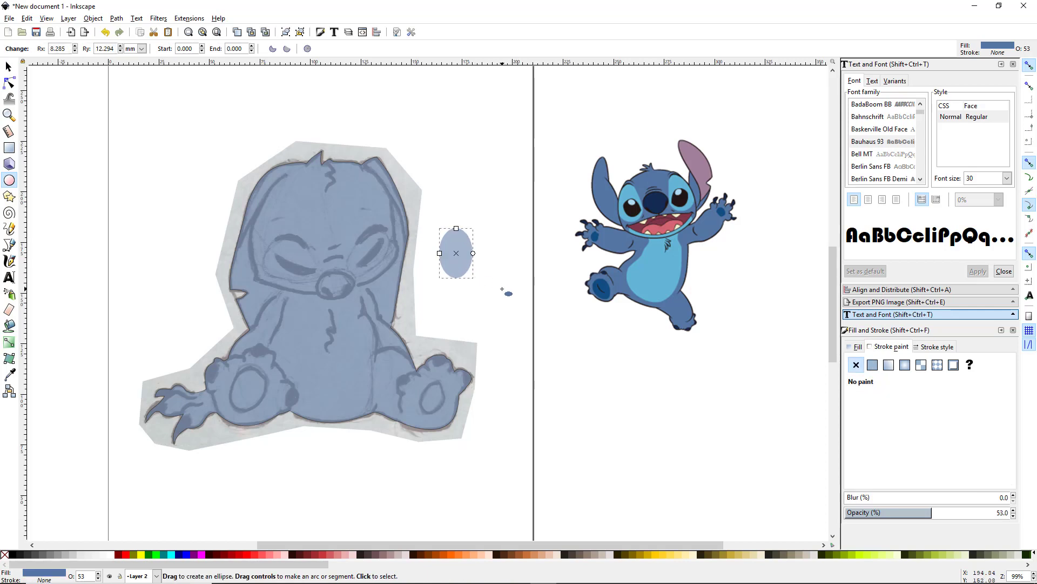
{"action": "key", "text": "d"}
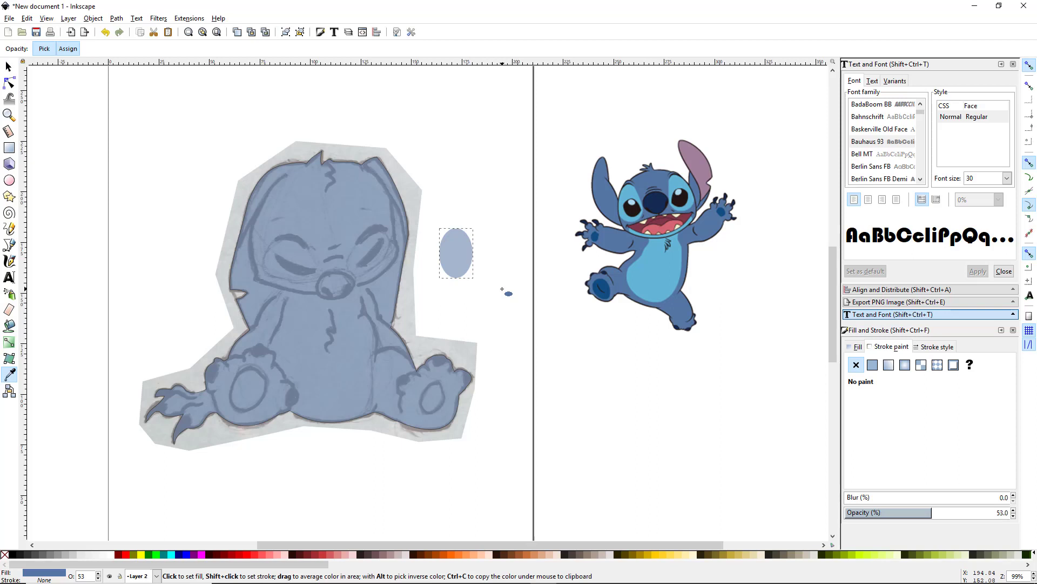
{"action": "left_click", "coordinate": [630, 191]}
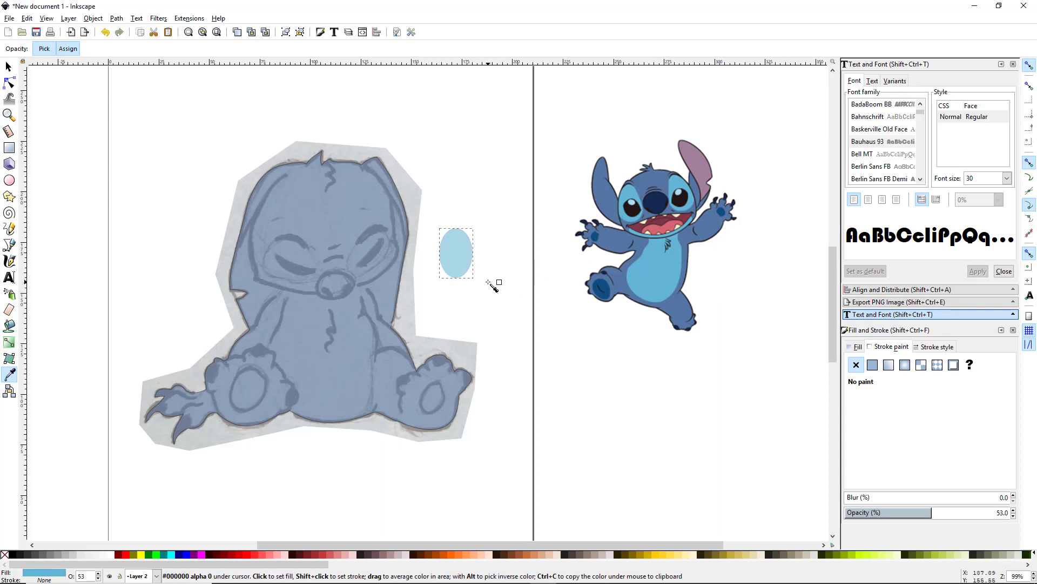
Rotate the light-blue ellipse about 45° clockwise and place it over the sketch's right-hand eye.
{"action": "key", "text": "s"}
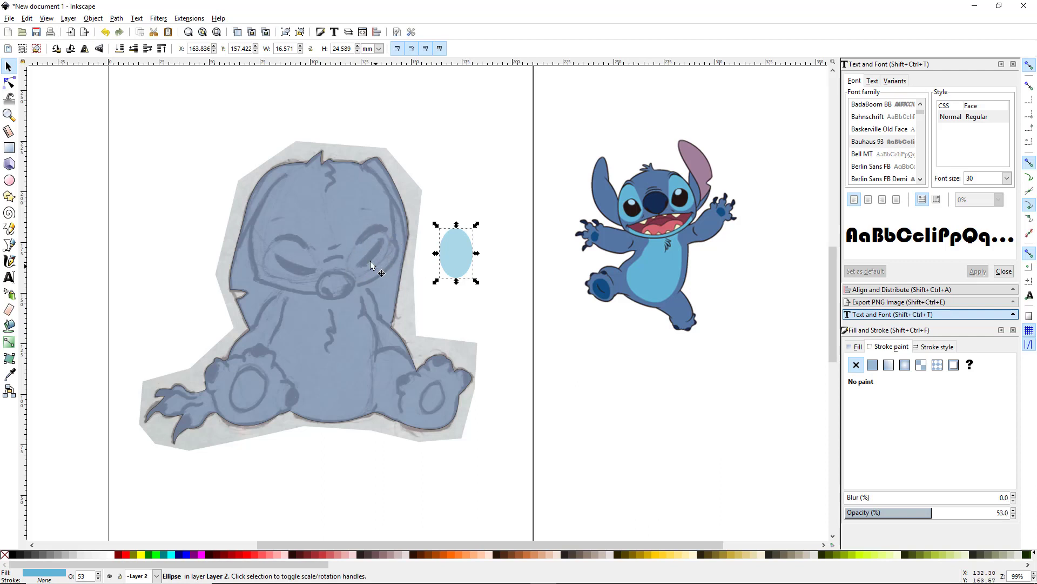
{"action": "left_click", "coordinate": [457, 261]}
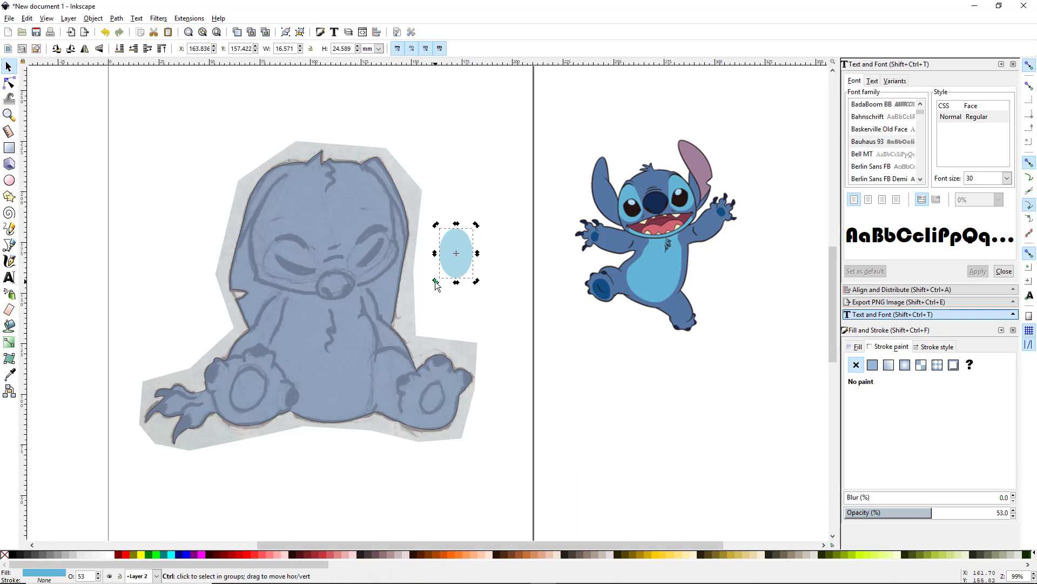
{"action": "left_click_drag", "start_coordinate": [435, 281], "coordinate": [417, 270]}
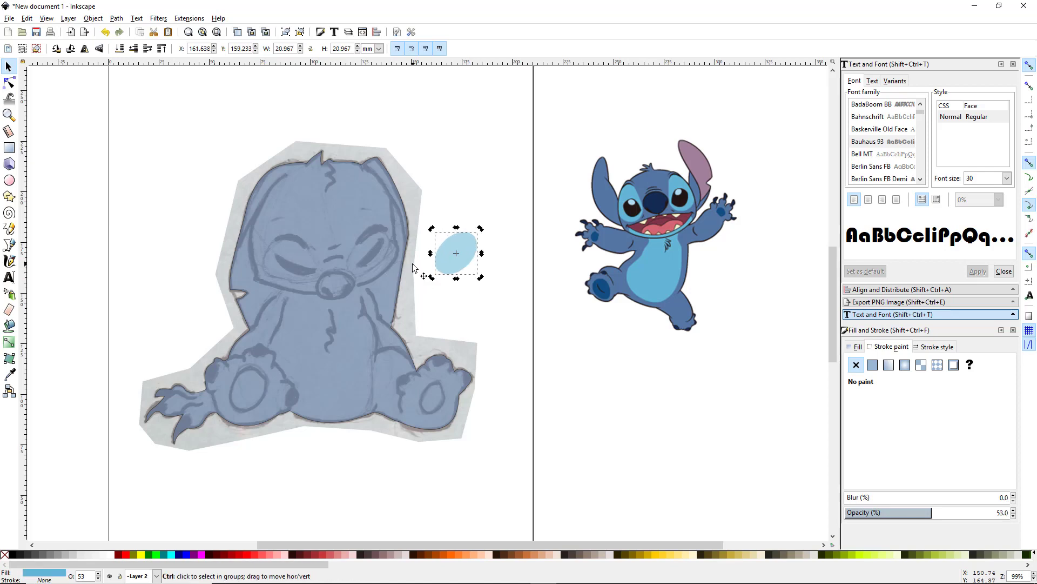
{"action": "left_click_drag", "start_coordinate": [459, 261], "coordinate": [378, 254]}
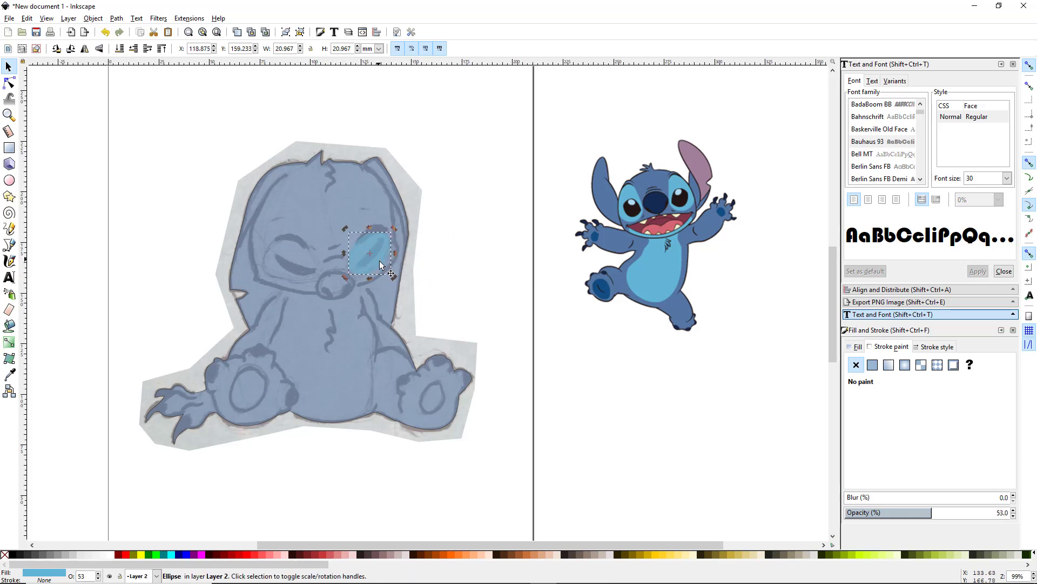
Resize the slanted ellipse to about 22 × 21.8 mm to fit the sketch's right-hand eye area.
{"action": "scroll", "coordinate": [372, 268], "scroll_direction": "up", "scroll_amount": 4}
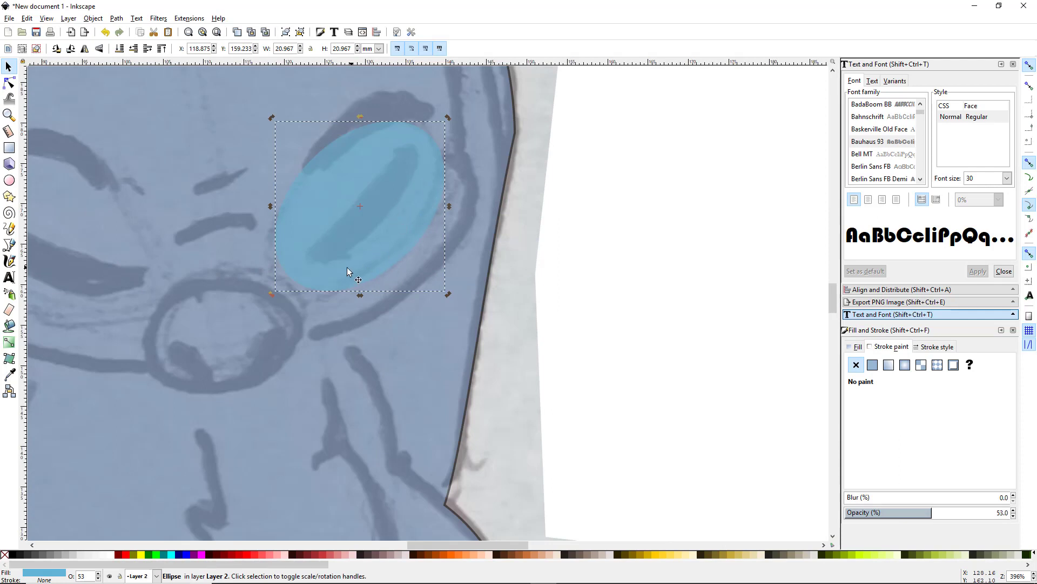
{"action": "left_click", "coordinate": [307, 258]}
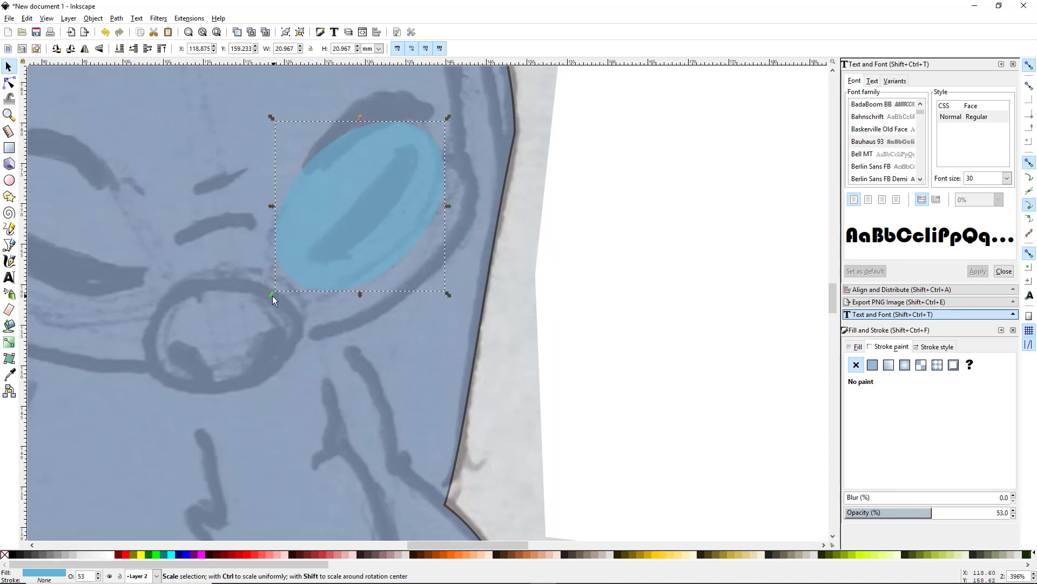
{"action": "left_click_drag", "start_coordinate": [273, 292], "coordinate": [267, 296]}
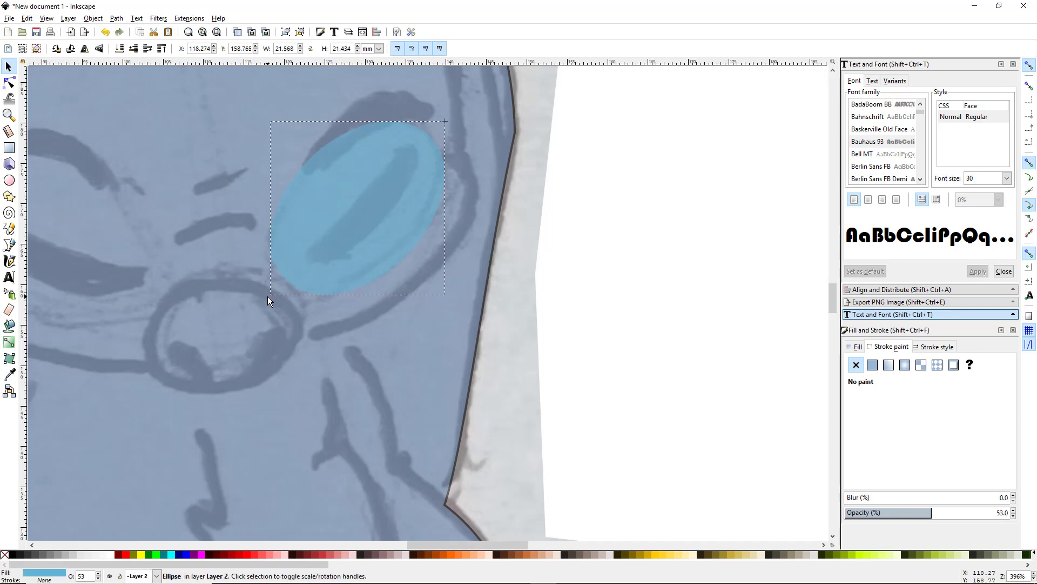
{"action": "left_click_drag", "start_coordinate": [266, 117], "coordinate": [274, 125]}
{"action": "left_click_drag", "start_coordinate": [272, 301], "coordinate": [265, 303]}
{"action": "left_click_drag", "start_coordinate": [447, 126], "coordinate": [458, 109]}
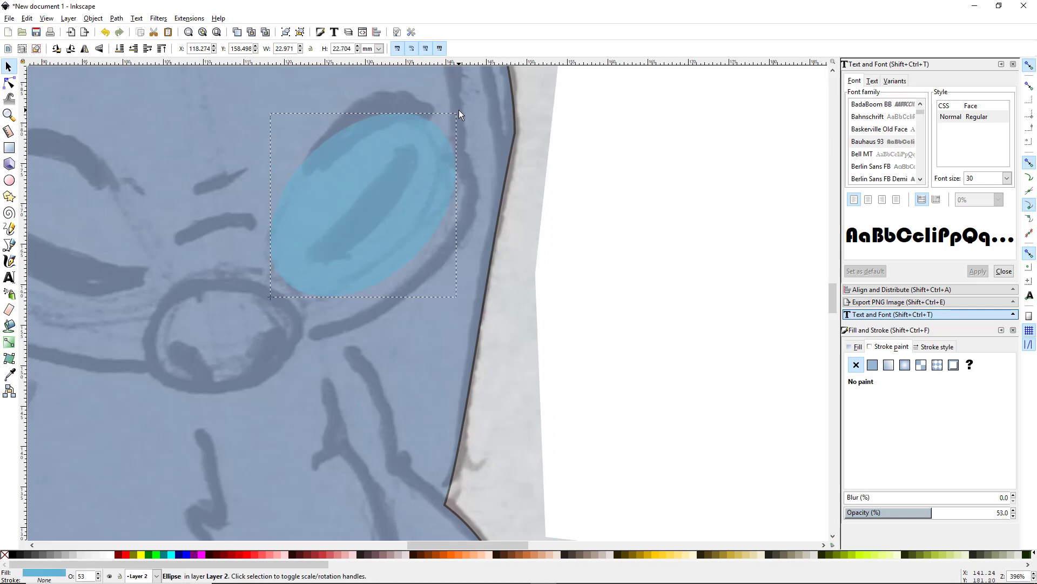
{"action": "left_click_drag", "start_coordinate": [462, 300], "coordinate": [451, 286]}
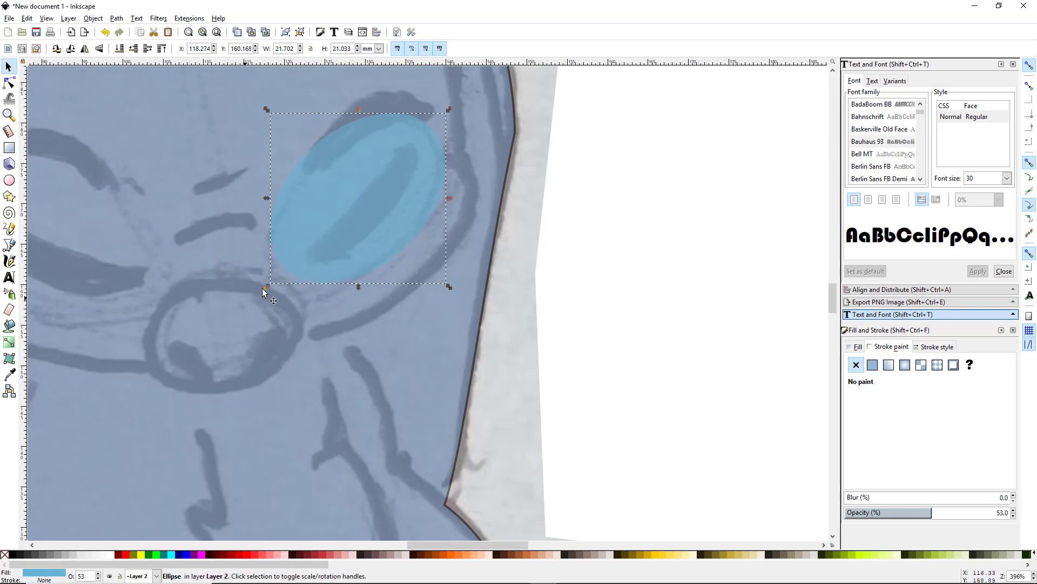
{"action": "left_click_drag", "start_coordinate": [265, 287], "coordinate": [263, 290]}
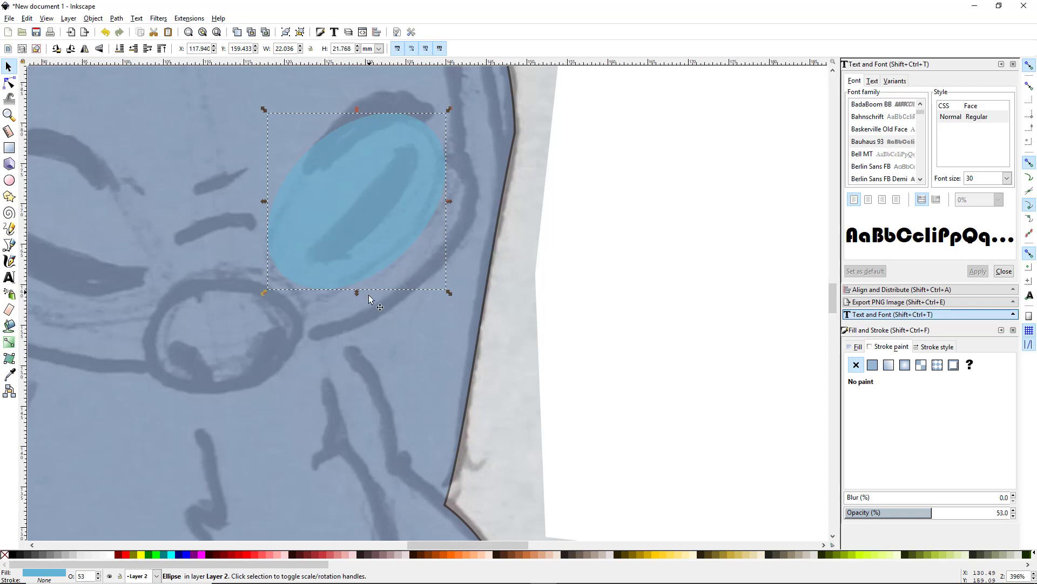
Duplicate the eye ellipse, mirror the copy horizontally and place it over the sketch's left-hand eye.
{"action": "scroll", "coordinate": [348, 300], "scroll_direction": "down", "scroll_amount": 2}
{"action": "scroll", "coordinate": [380, 367], "scroll_direction": "left", "scroll_amount": 2}
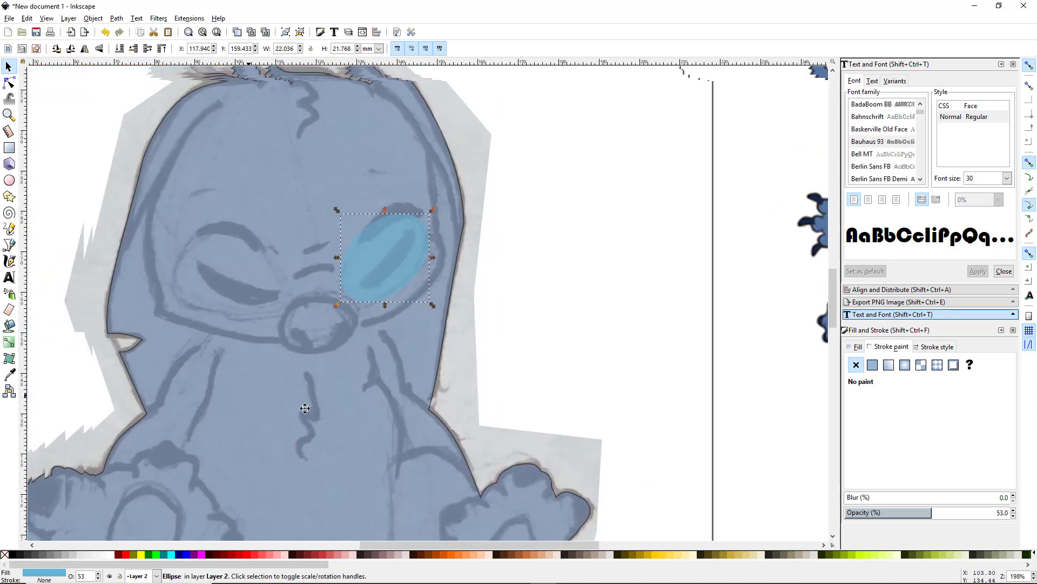
{"action": "left_click_drag", "start_coordinate": [305, 407], "coordinate": [370, 412]}
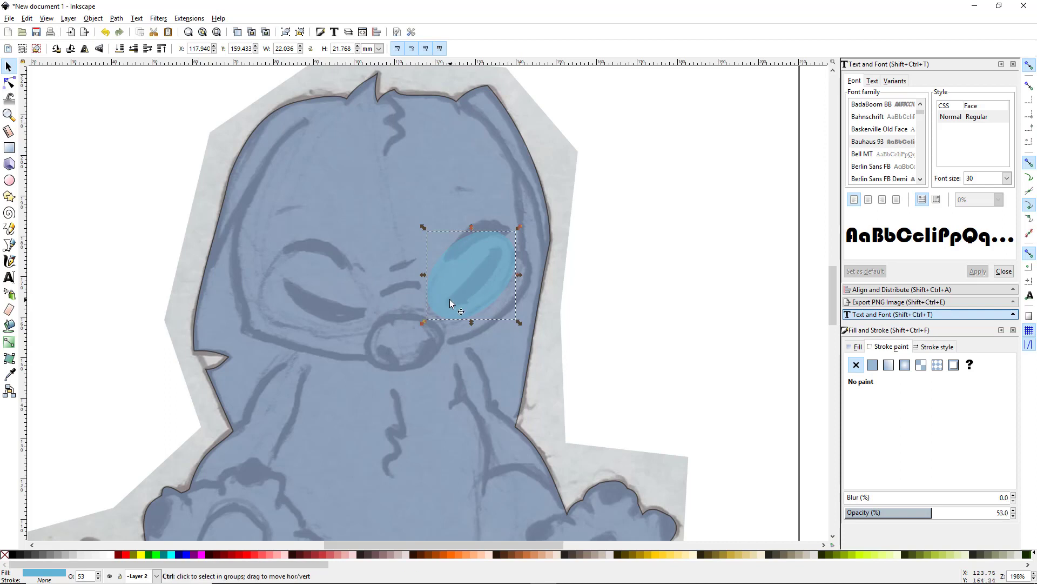
{"action": "key", "text": "Page_Up"}
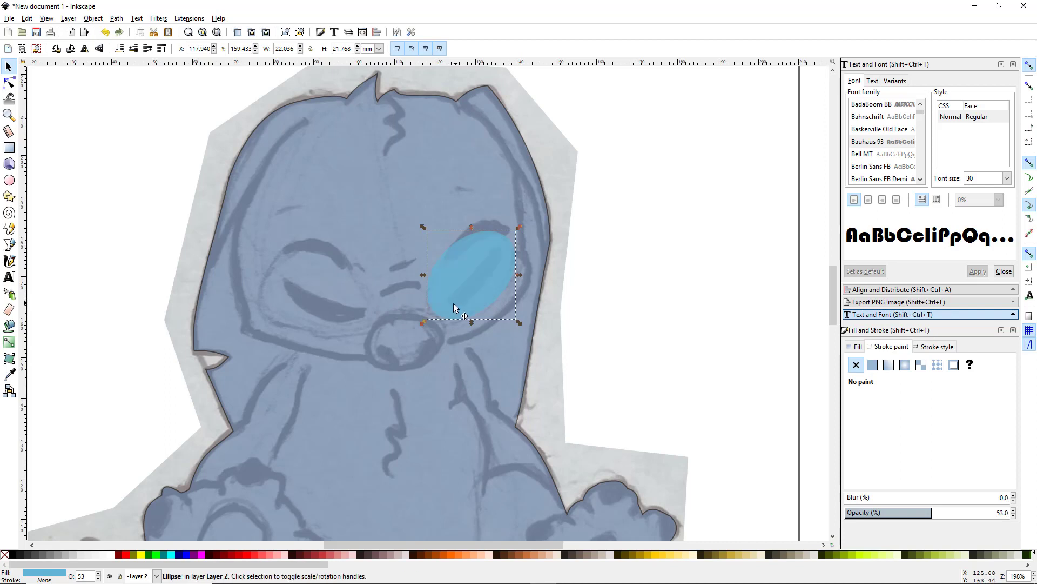
{"action": "key", "text": "ctrl+d"}
{"action": "left_click_drag", "start_coordinate": [479, 303], "coordinate": [334, 317]}
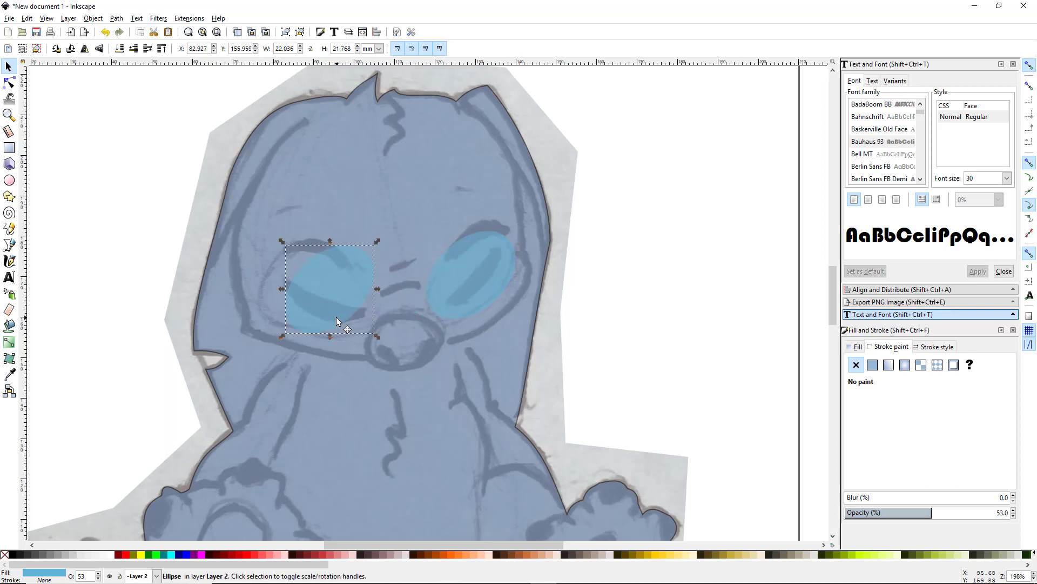
{"action": "key", "text": "Page_Up"}
{"action": "left_click_drag", "start_coordinate": [348, 299], "coordinate": [333, 293]}
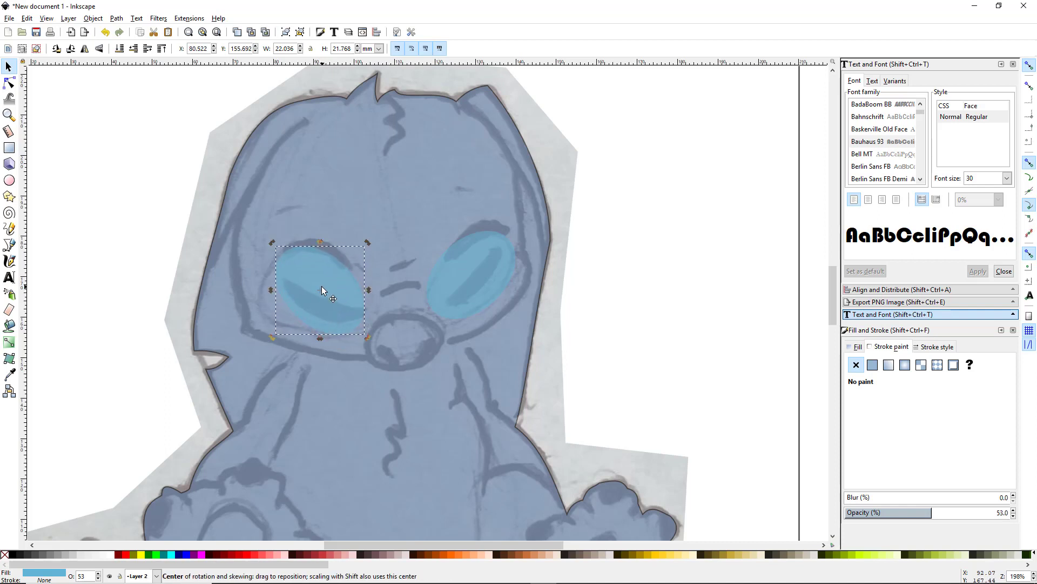
Enlarge the left-hand eye ellipse to about 23.1 × 22.6 mm, extending its outer and lower sides.
{"action": "left_click", "coordinate": [301, 310]}
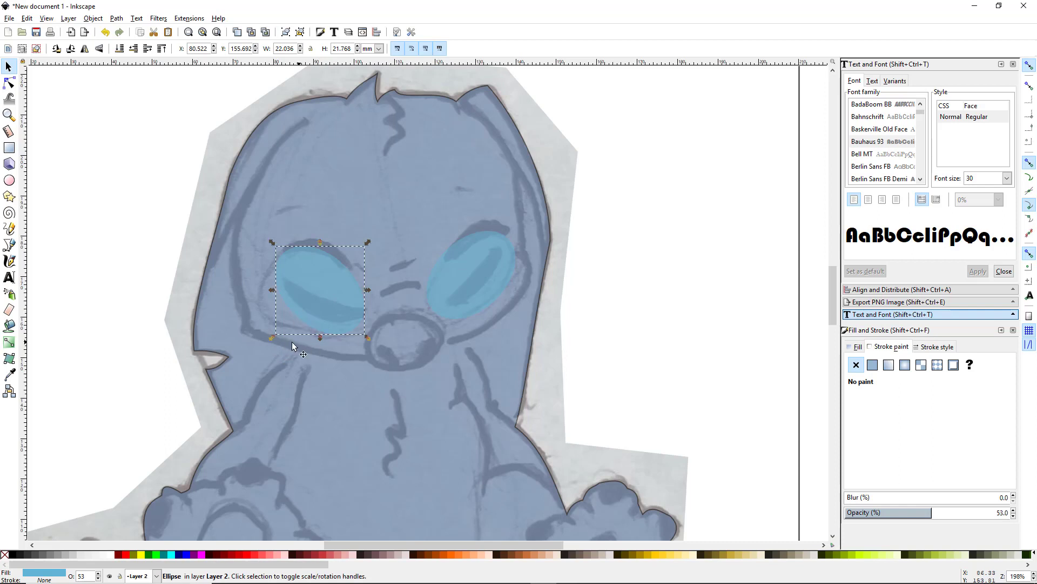
{"action": "left_click_drag", "start_coordinate": [273, 335], "coordinate": [269, 339]}
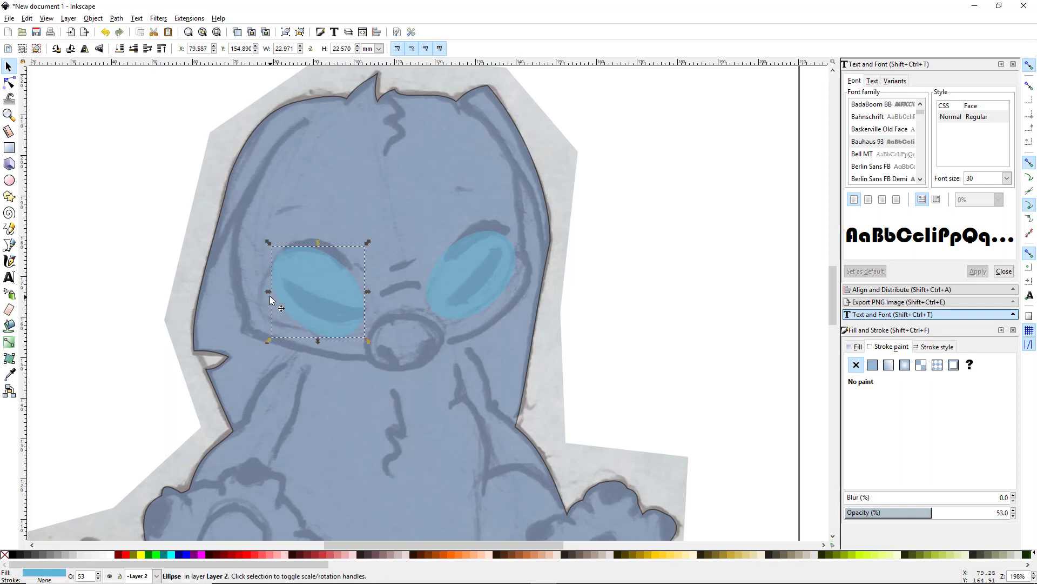
{"action": "left_click_drag", "start_coordinate": [270, 296], "coordinate": [270, 299]}
Convert both eye ellipses to editable paths and clear the selection.
{"action": "left_click", "coordinate": [465, 268], "text": "shift"}
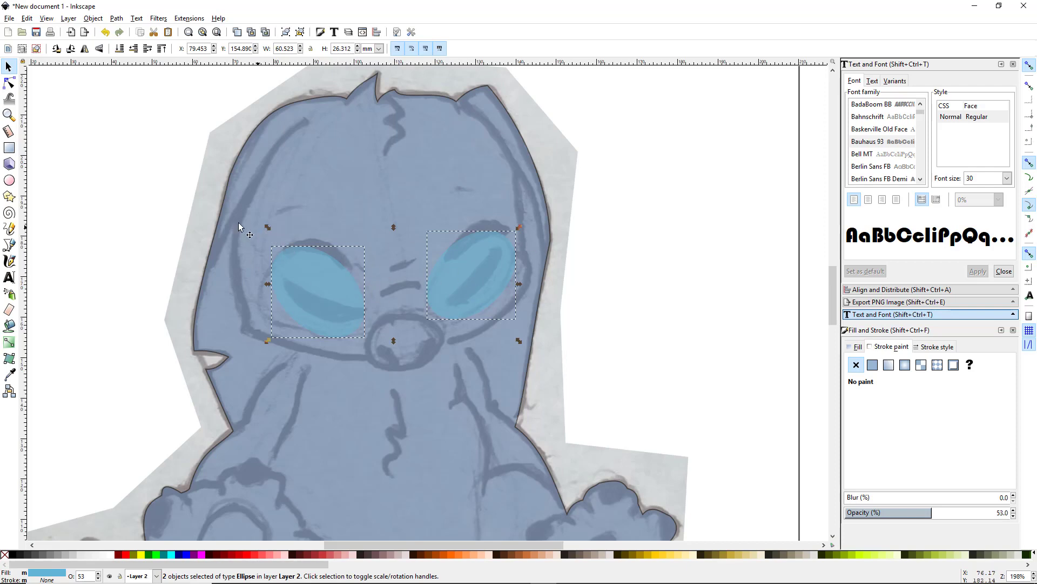
{"action": "left_click", "coordinate": [116, 19]}
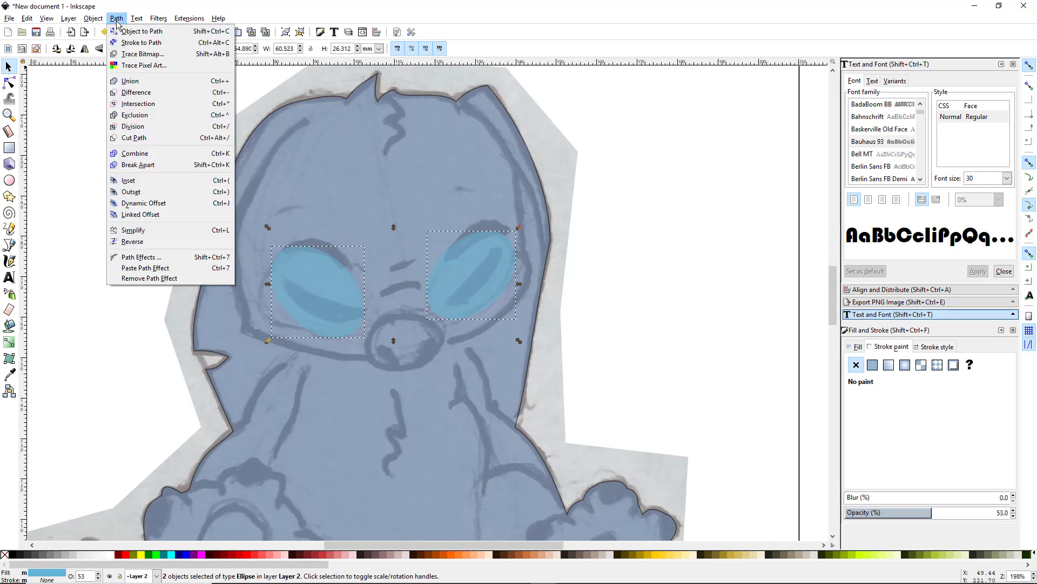
{"action": "left_click", "coordinate": [153, 31]}
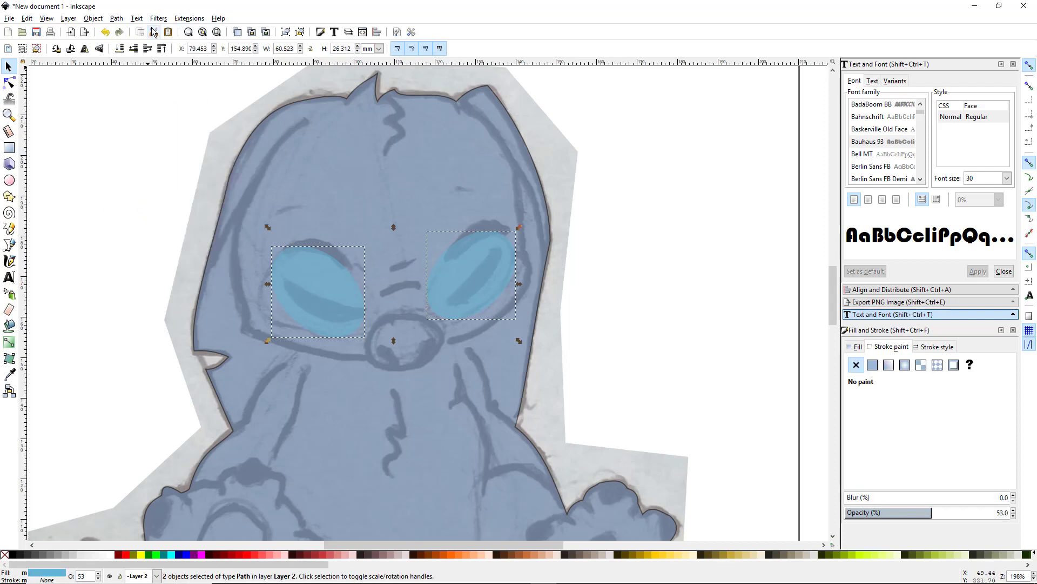
{"action": "left_click", "coordinate": [117, 238]}
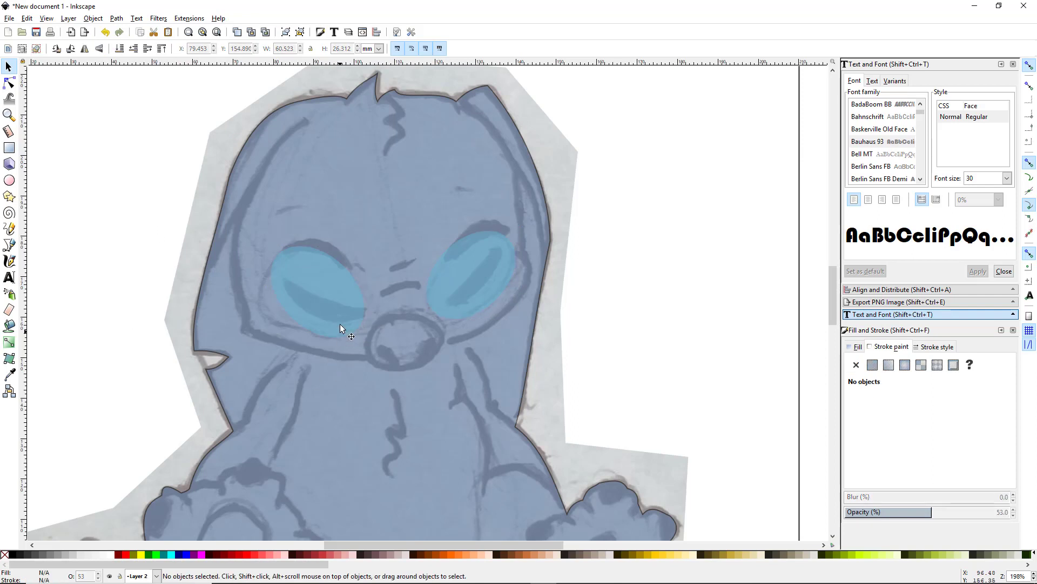
Move the left-hand eye path's two lower nodes outwards, one towards the nose and one towards the cheek.
{"action": "left_click", "coordinate": [325, 289]}
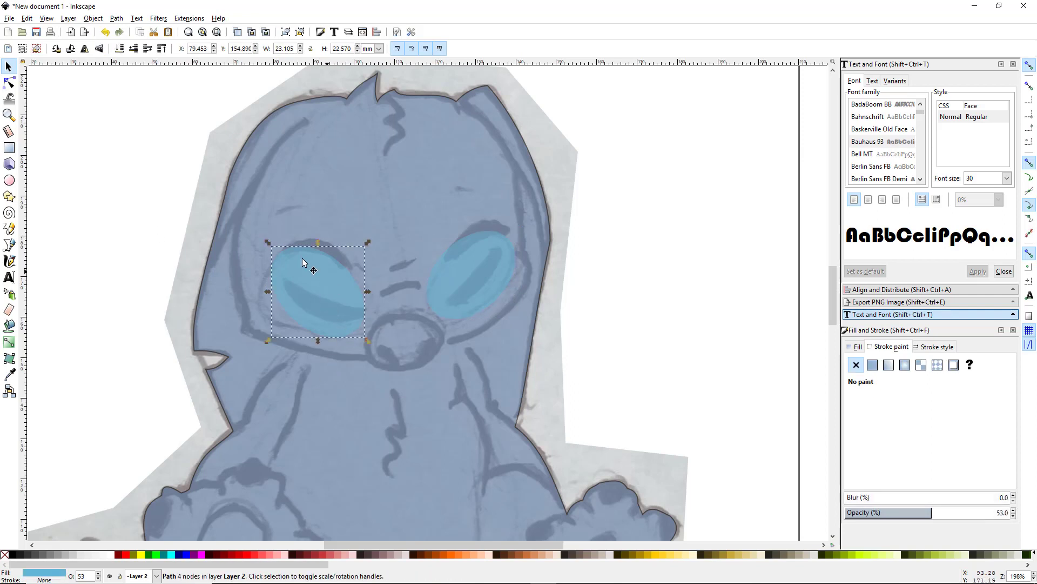
{"action": "left_click", "coordinate": [10, 82]}
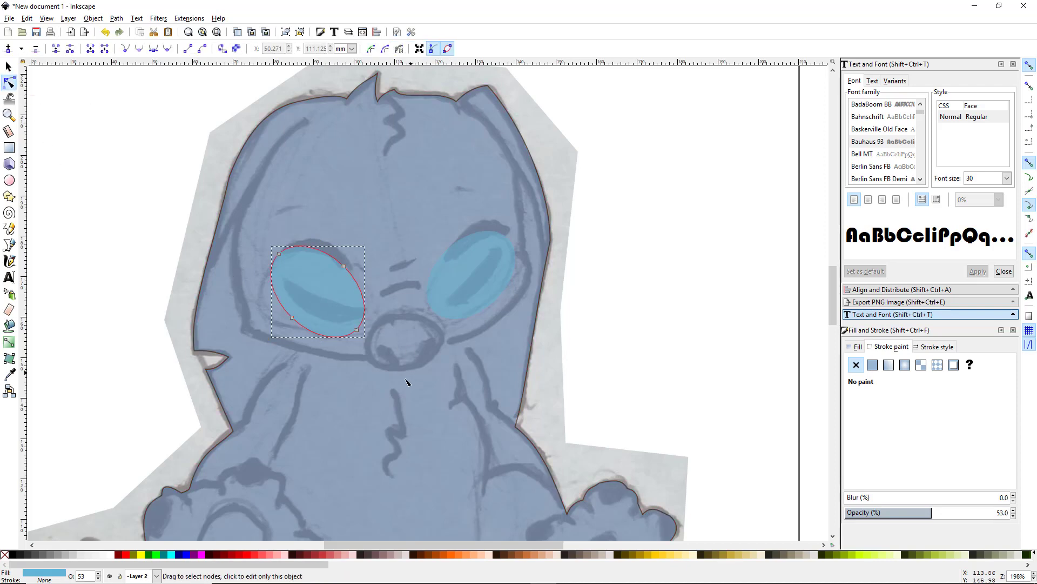
{"action": "scroll", "coordinate": [322, 333], "scroll_direction": "up", "scroll_amount": 2}
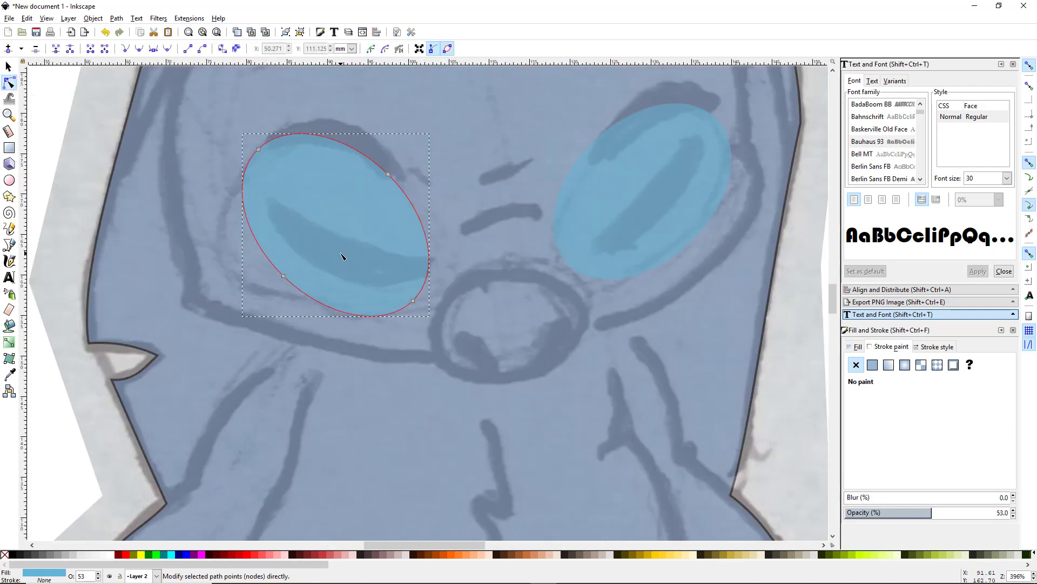
{"action": "scroll", "coordinate": [343, 255], "scroll_direction": "up", "scroll_amount": 2}
{"action": "scroll", "coordinate": [400, 380], "scroll_direction": "up", "scroll_amount": 1}
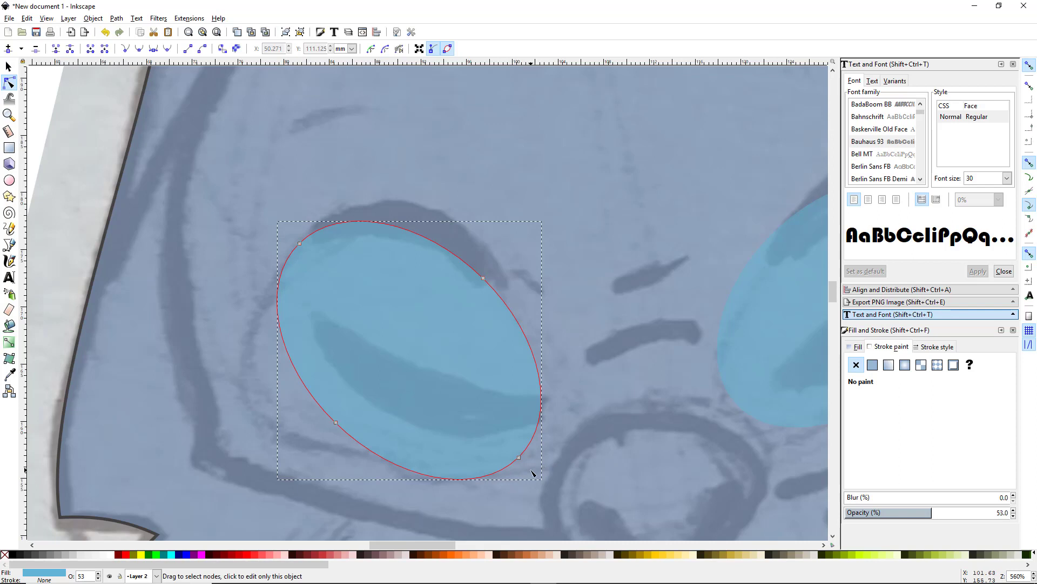
{"action": "left_click_drag", "start_coordinate": [519, 458], "coordinate": [562, 442]}
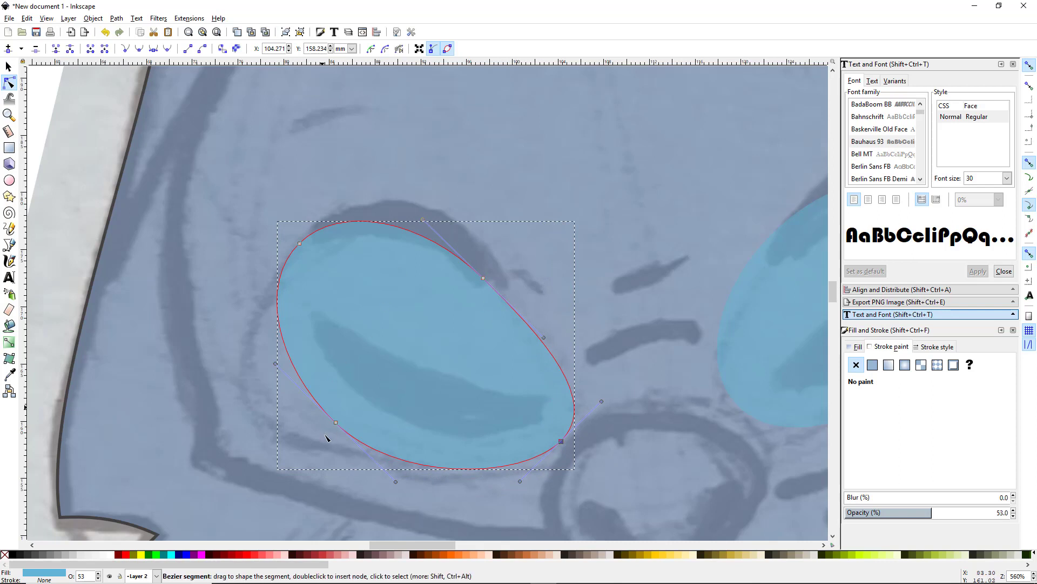
{"action": "left_click_drag", "start_coordinate": [335, 424], "coordinate": [252, 419]}
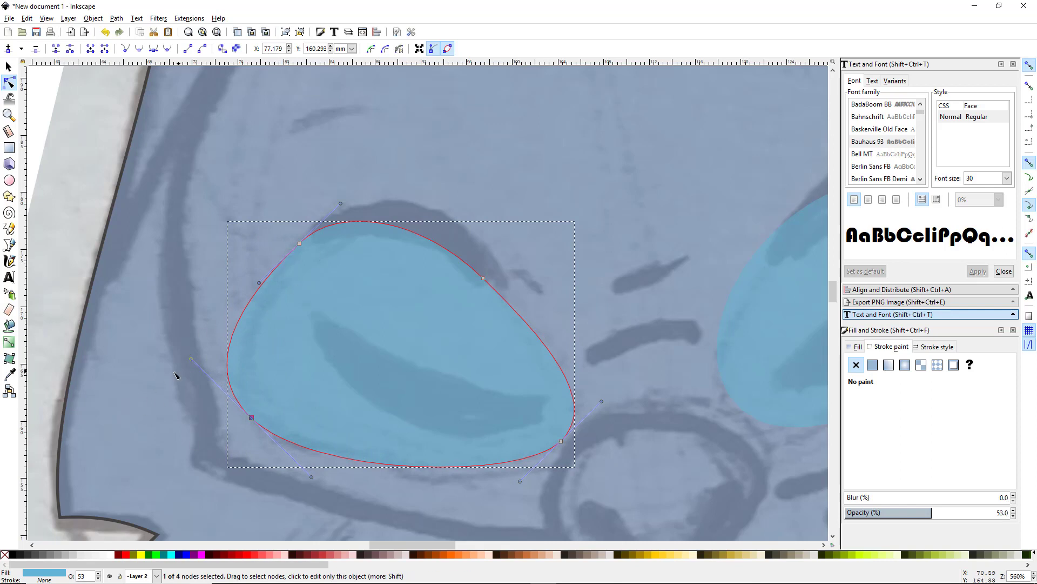
Adjust the handles of the left-hand eye path's lower outer node to round the cheek side.
{"action": "left_click_drag", "start_coordinate": [192, 359], "coordinate": [228, 350]}
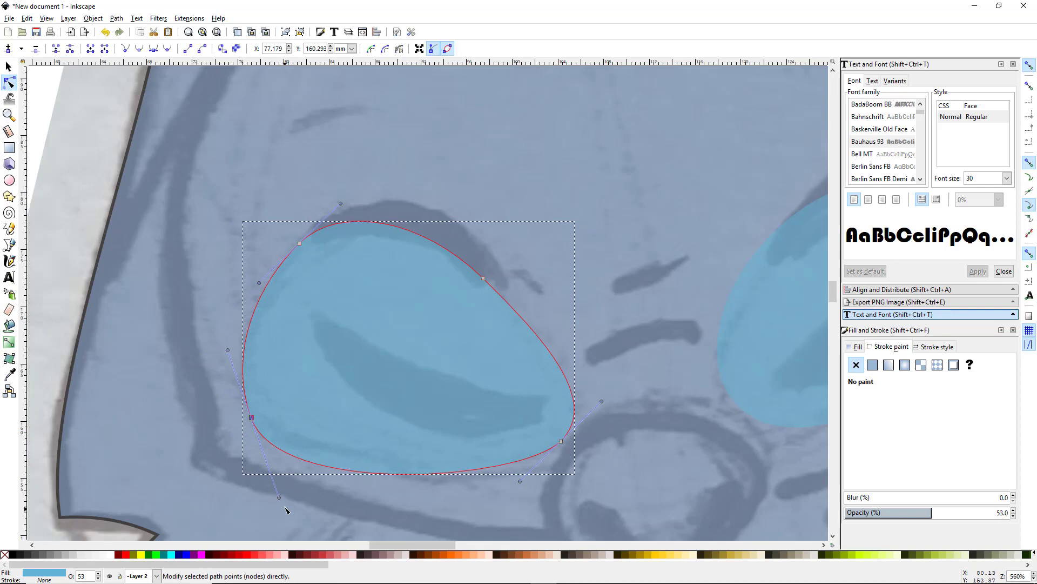
{"action": "left_click_drag", "start_coordinate": [280, 497], "coordinate": [278, 476]}
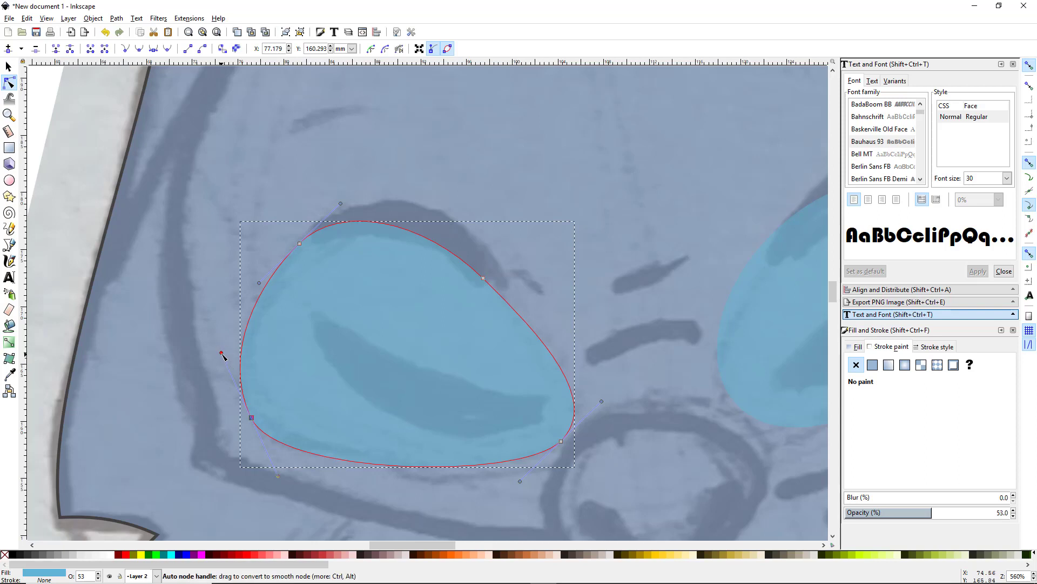
{"action": "mouse_move", "coordinate": [221, 354]}
{"action": "left_mouse_down"}
{"action": "mouse_move", "coordinate": [237, 354]}
{"action": "mouse_move", "coordinate": [204, 355]}
{"action": "mouse_move", "coordinate": [216, 357]}
{"action": "left_mouse_up"}
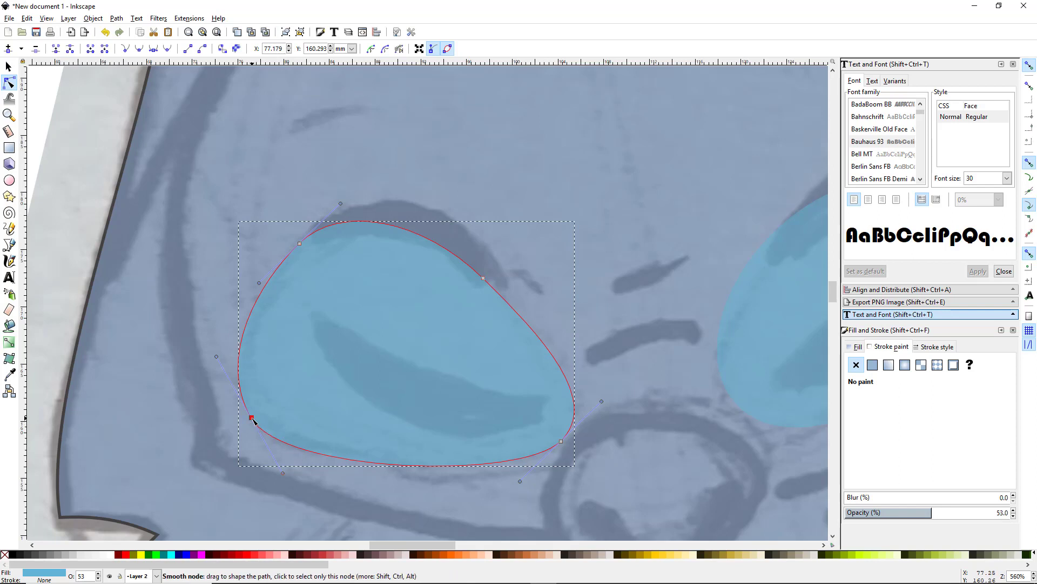
Make the left-hand eye path's lower outer node a corner and adjust both lower nodes' handles to fit the sketched lower edge.
{"action": "left_click", "coordinate": [126, 53]}
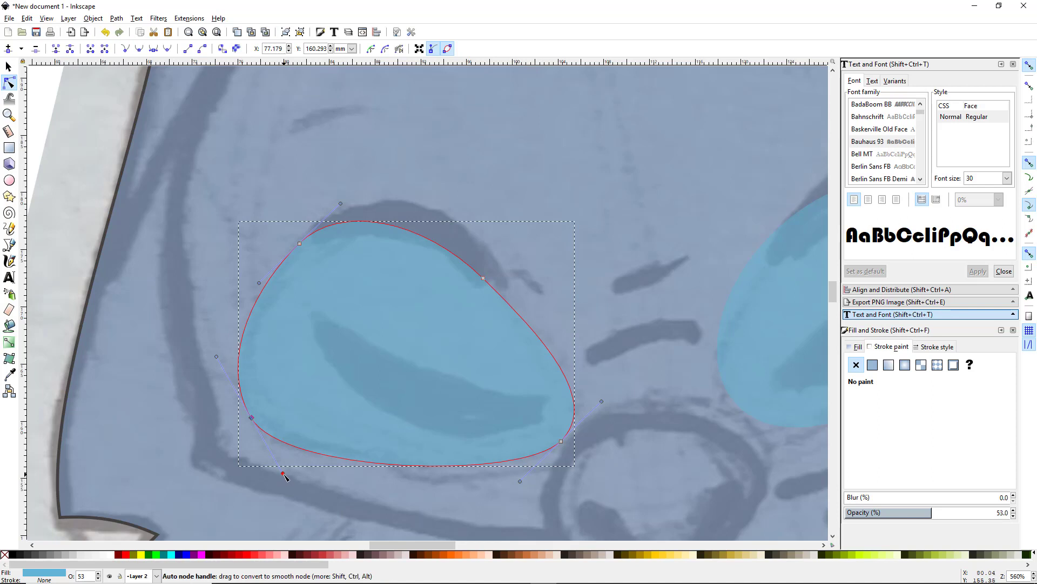
{"action": "mouse_move", "coordinate": [284, 473]}
{"action": "left_mouse_down"}
{"action": "mouse_move", "coordinate": [300, 447]}
{"action": "mouse_move", "coordinate": [286, 463]}
{"action": "mouse_move", "coordinate": [295, 469]}
{"action": "left_mouse_up"}
{"action": "left_click_drag", "start_coordinate": [216, 357], "coordinate": [230, 353]}
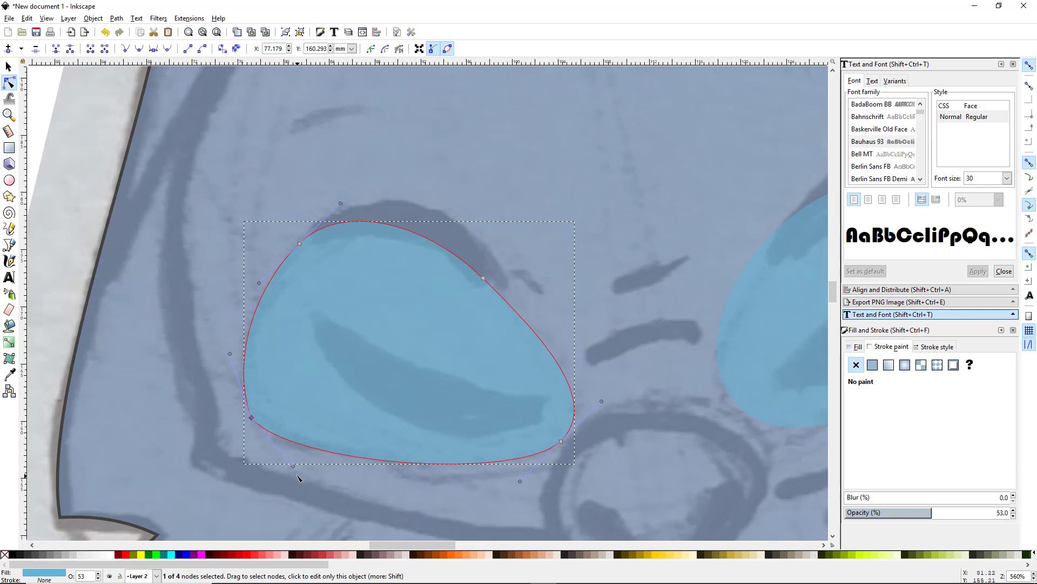
{"action": "left_click_drag", "start_coordinate": [294, 467], "coordinate": [269, 459]}
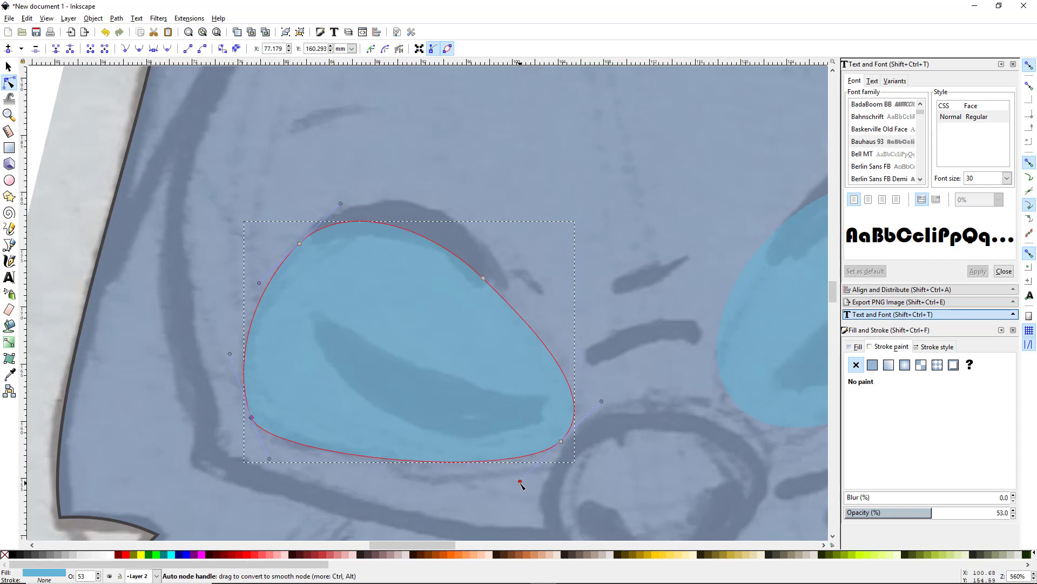
{"action": "left_click_drag", "start_coordinate": [520, 481], "coordinate": [527, 494]}
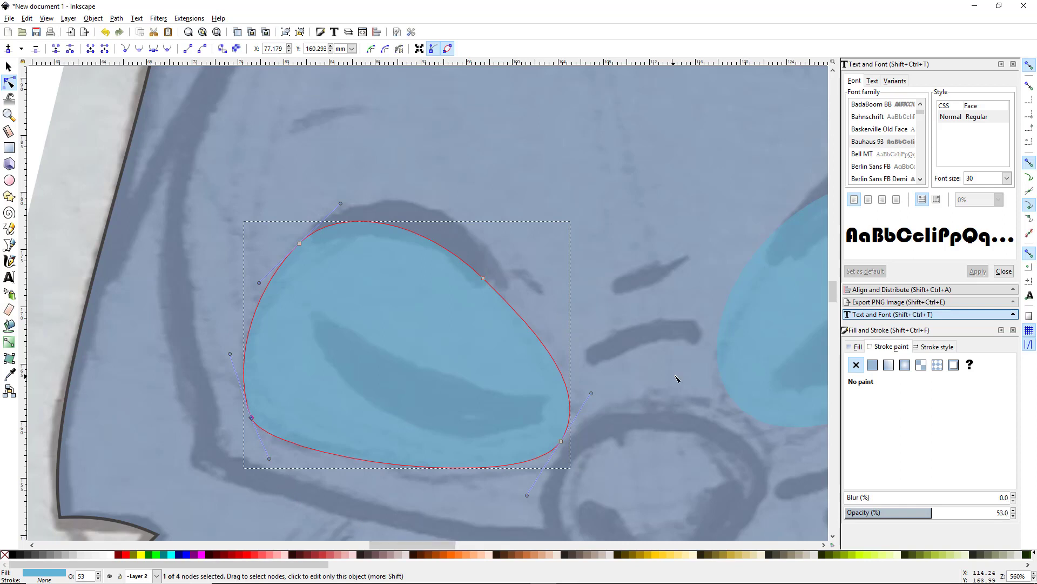
{"action": "left_click_drag", "start_coordinate": [679, 378], "coordinate": [301, 389]}
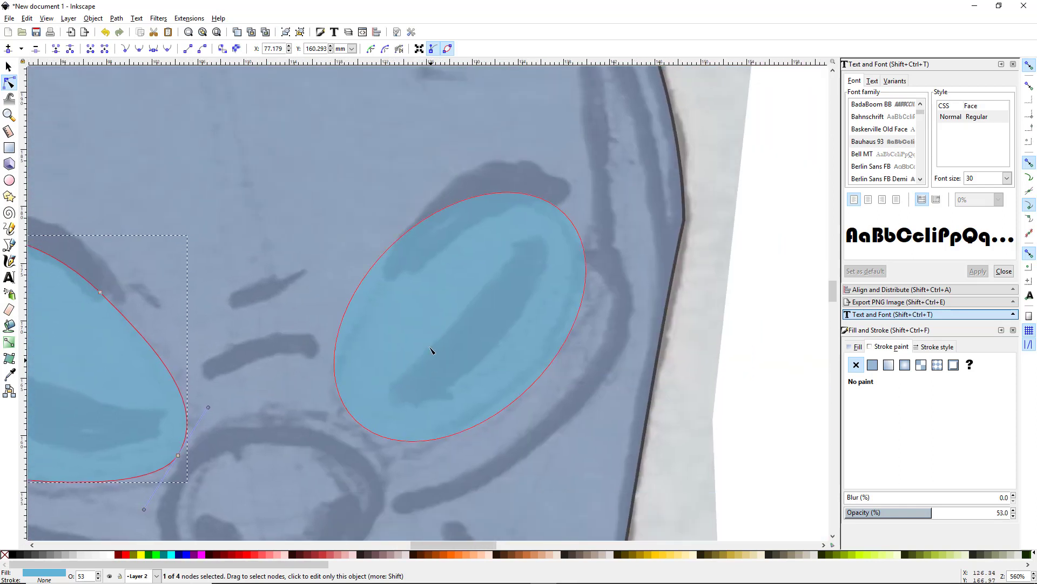
Move the right-hand eye path's two upper nodes inwards and adjust the upper outer node's handle to fit the sketched eye.
{"action": "left_click", "coordinate": [425, 317]}
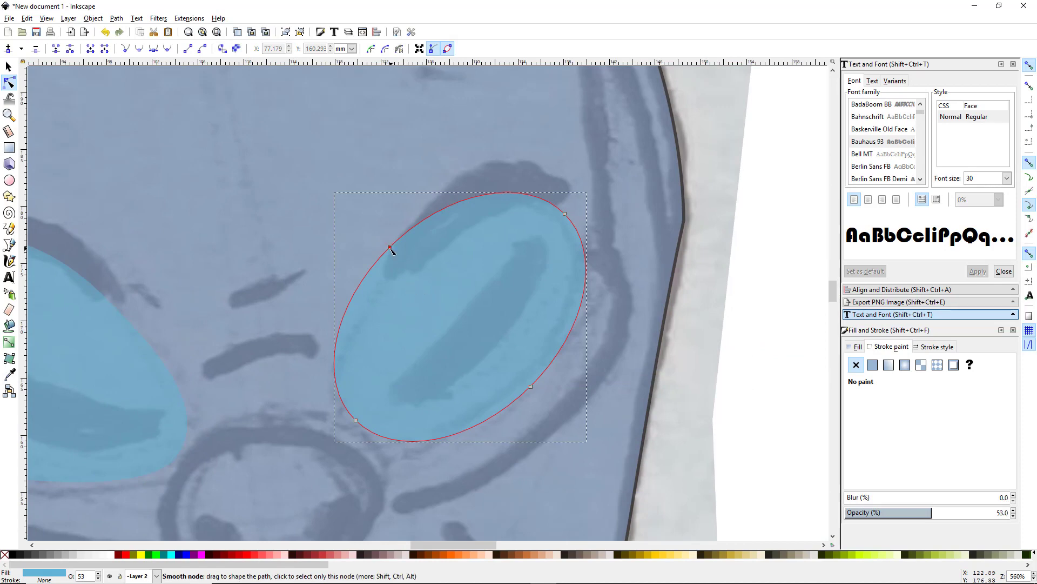
{"action": "left_click_drag", "start_coordinate": [391, 249], "coordinate": [403, 268]}
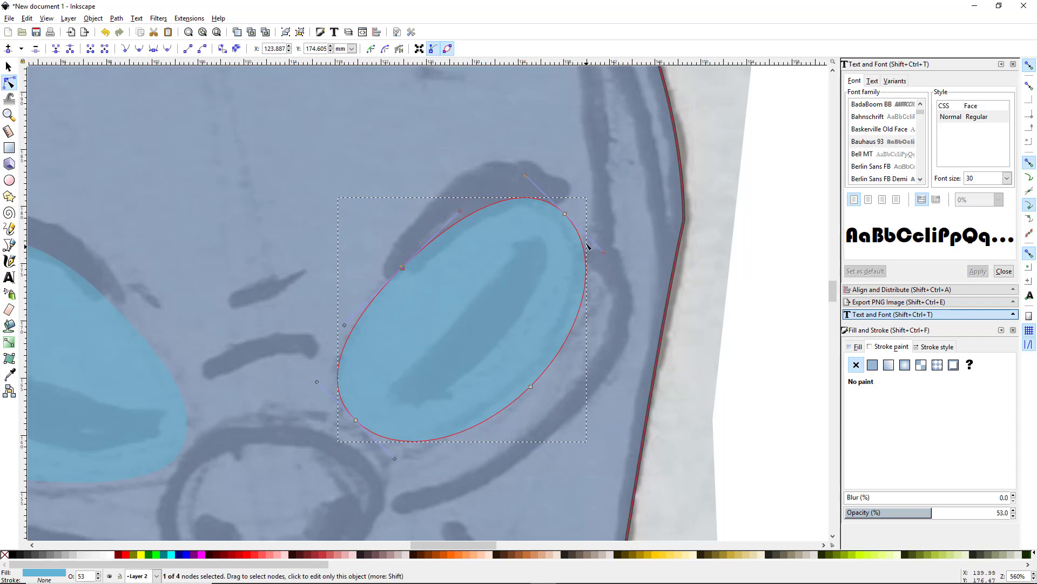
{"action": "left_click_drag", "start_coordinate": [565, 216], "coordinate": [562, 220]}
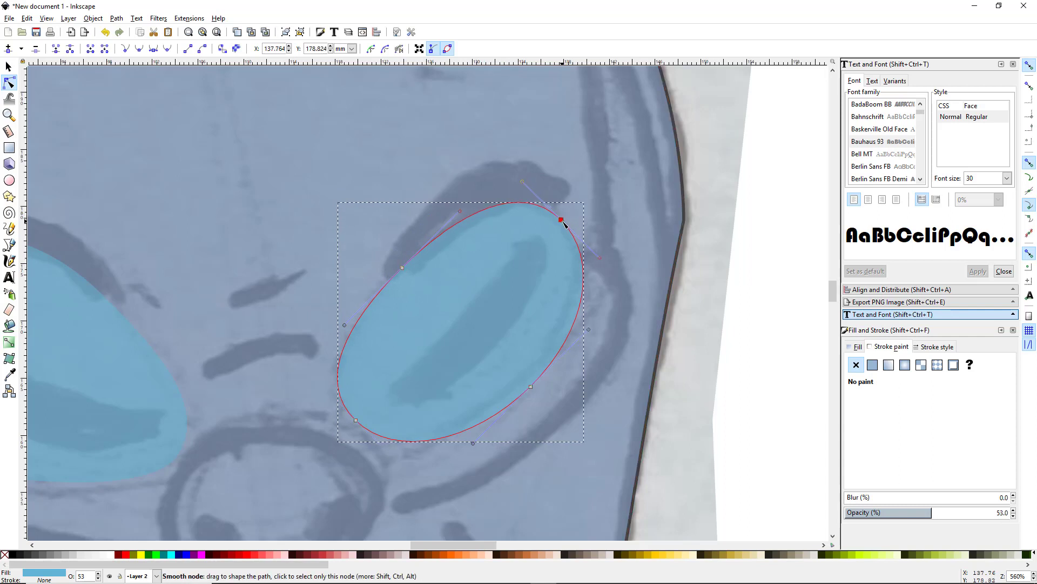
{"action": "left_click_drag", "start_coordinate": [601, 261], "coordinate": [589, 264]}
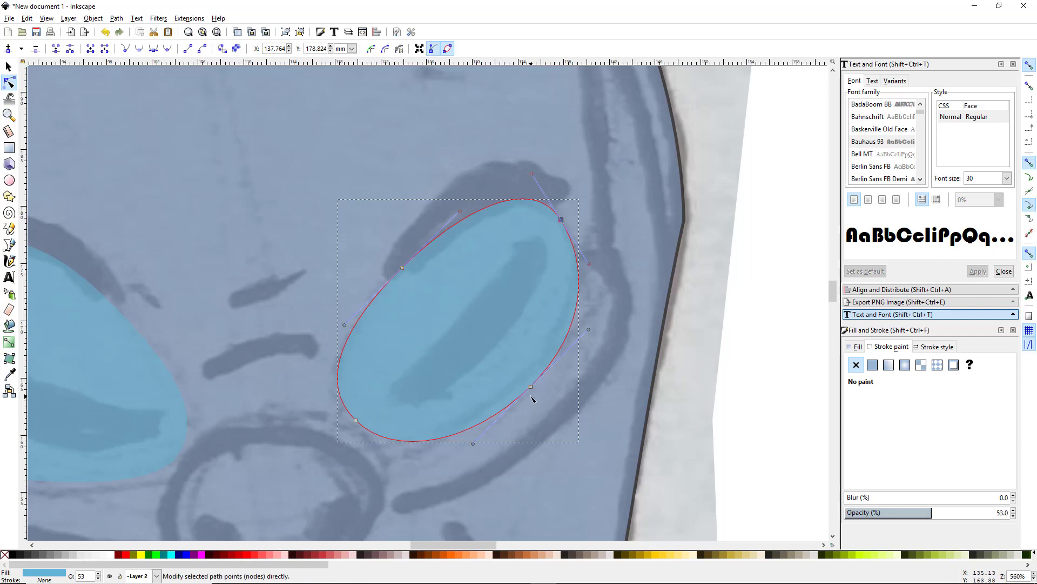
Reposition the right-hand eye path's two lower nodes and extend the handle between them to round the lower edge along the sketch.
{"action": "left_click_drag", "start_coordinate": [531, 387], "coordinate": [528, 380]}
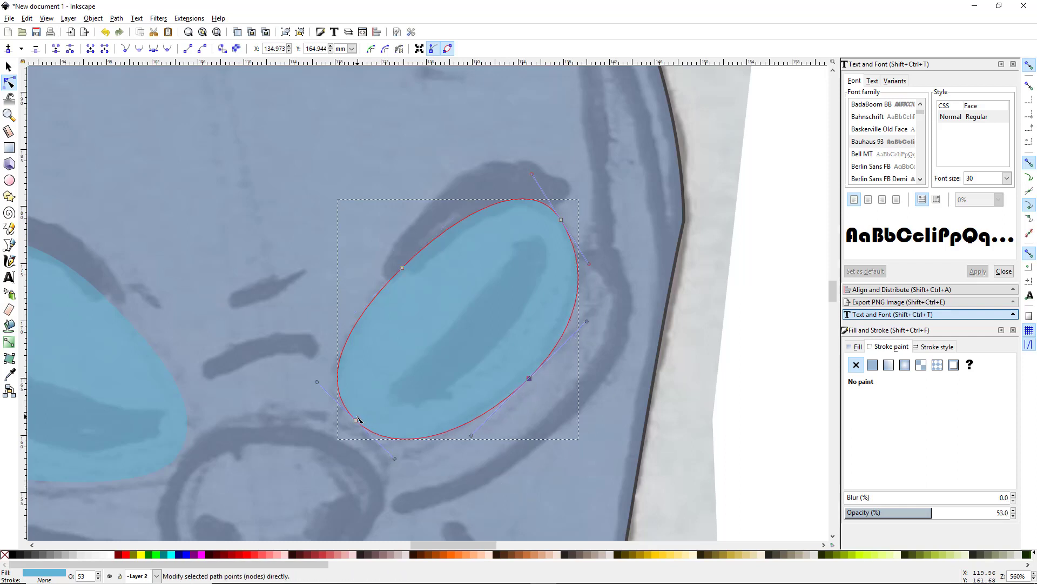
{"action": "left_click_drag", "start_coordinate": [357, 424], "coordinate": [352, 429]}
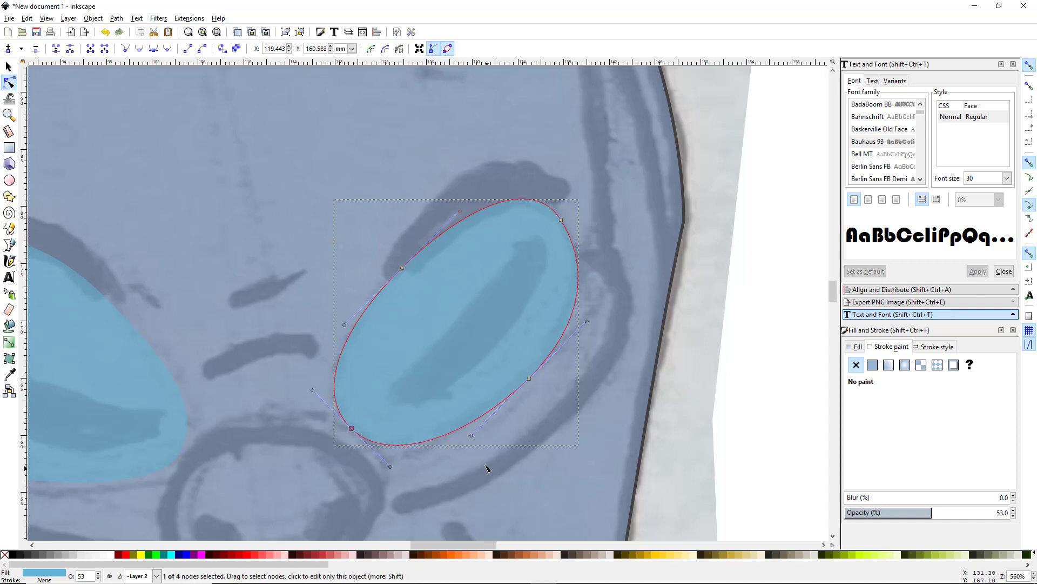
{"action": "left_click_drag", "start_coordinate": [472, 436], "coordinate": [453, 453]}
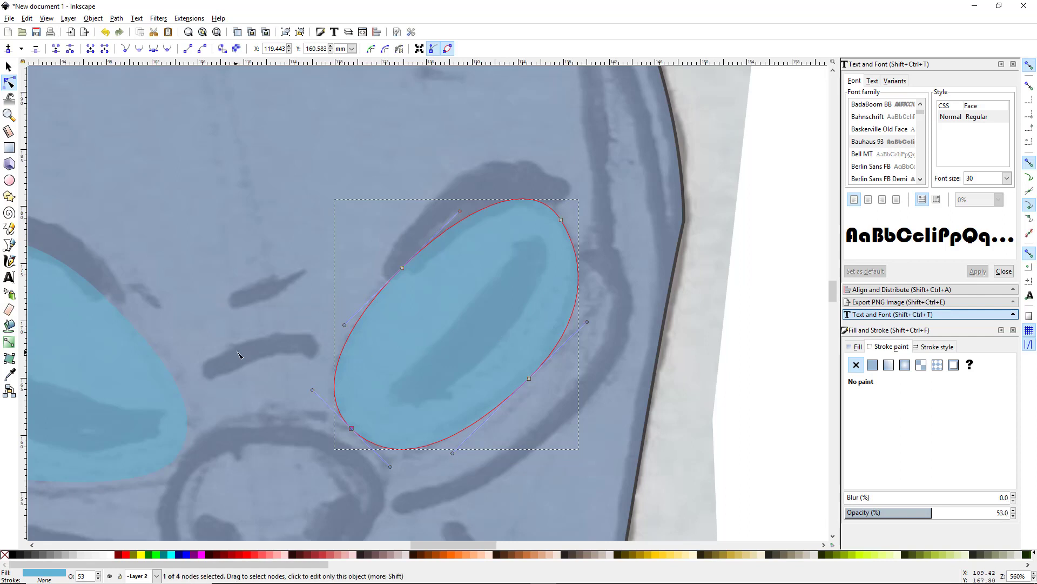
Examine both reshaped eyes and the sketched belly against the whole figure and the reference picture.
{"action": "left_click_drag", "start_coordinate": [240, 370], "coordinate": [393, 287]}
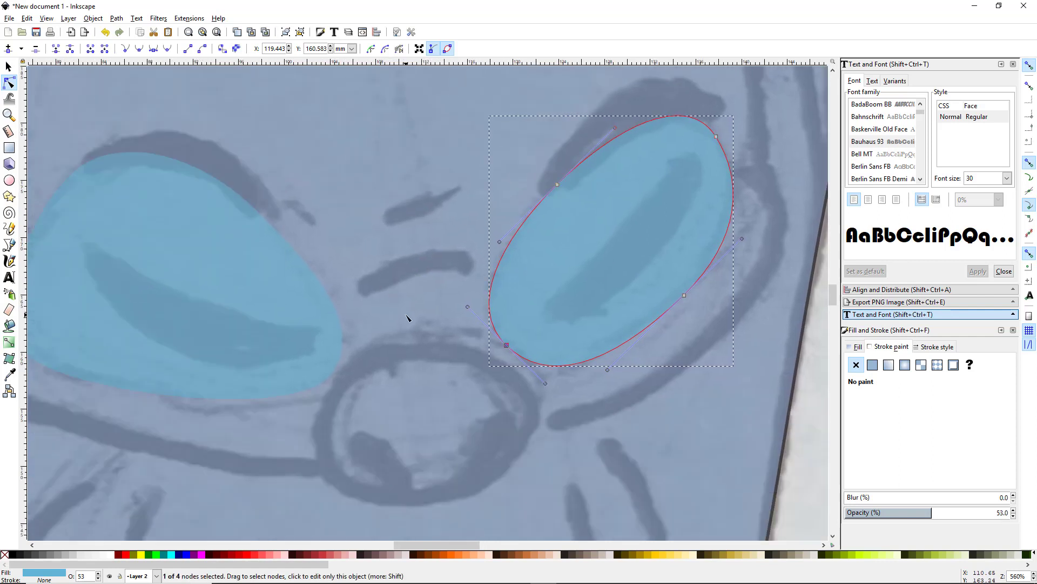
{"action": "mouse_move", "coordinate": [429, 307]}
{"action": "left_mouse_down"}
{"action": "mouse_move", "coordinate": [504, 290]}
{"action": "mouse_move", "coordinate": [430, 356]}
{"action": "mouse_move", "coordinate": [409, 323]}
{"action": "mouse_move", "coordinate": [434, 317]}
{"action": "left_mouse_up"}
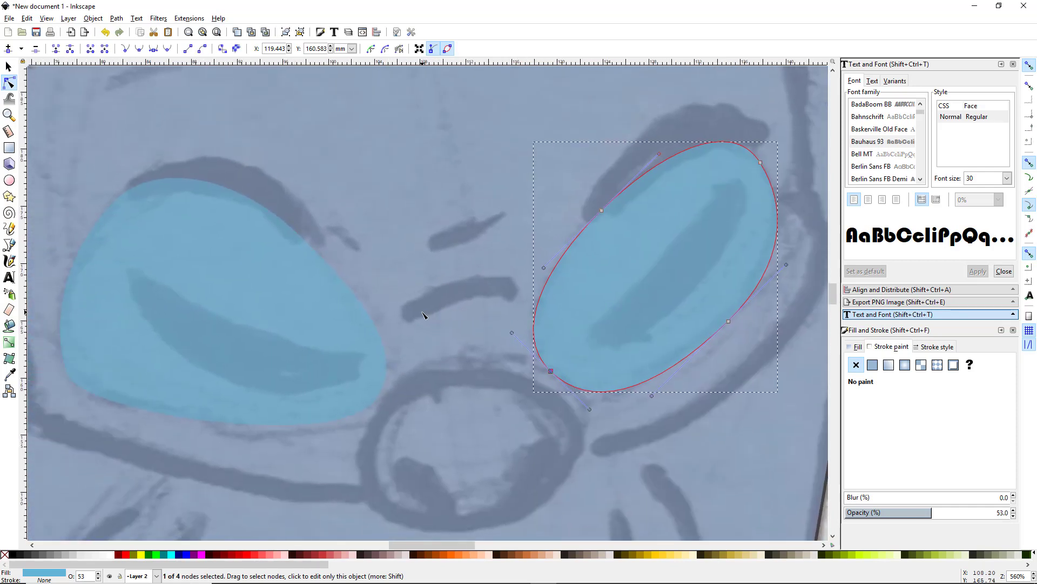
{"action": "scroll", "coordinate": [423, 315], "scroll_direction": "down", "scroll_amount": 1}
{"action": "scroll", "coordinate": [424, 314], "scroll_direction": "down", "scroll_amount": 3}
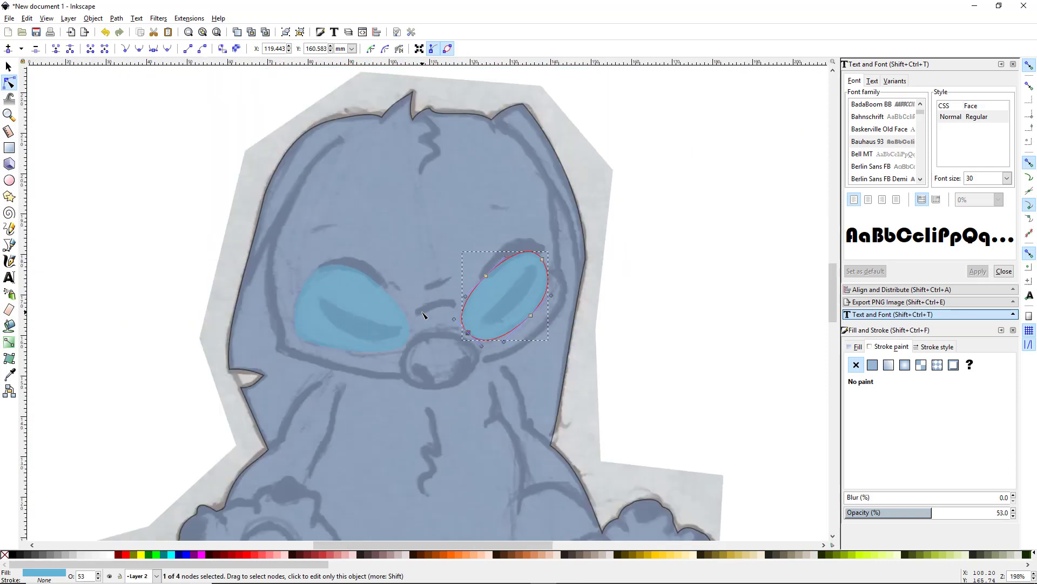
{"action": "scroll", "coordinate": [419, 396], "scroll_direction": "down", "scroll_amount": 1}
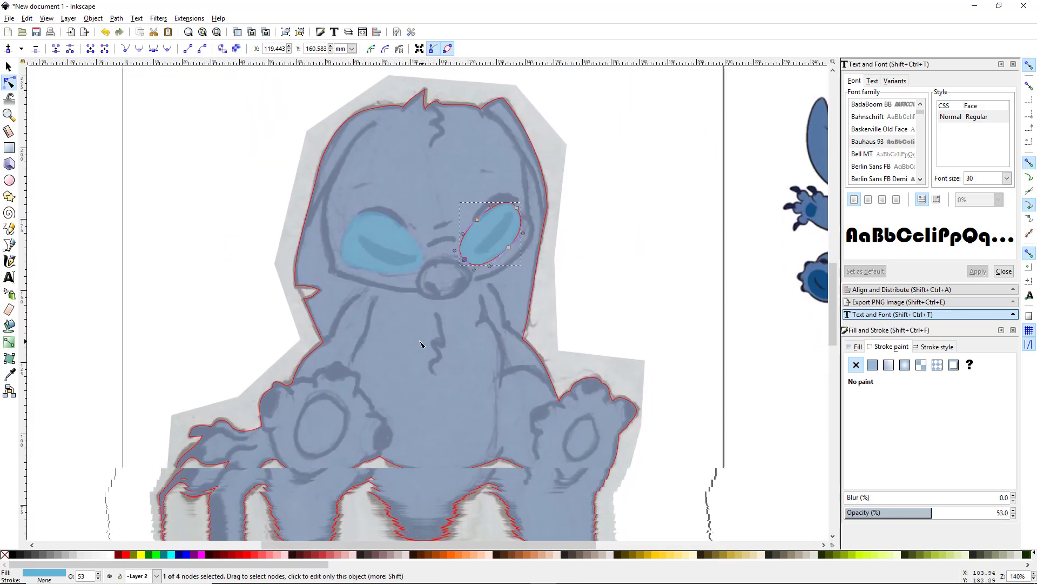
{"action": "left_click_drag", "start_coordinate": [426, 356], "coordinate": [414, 378]}
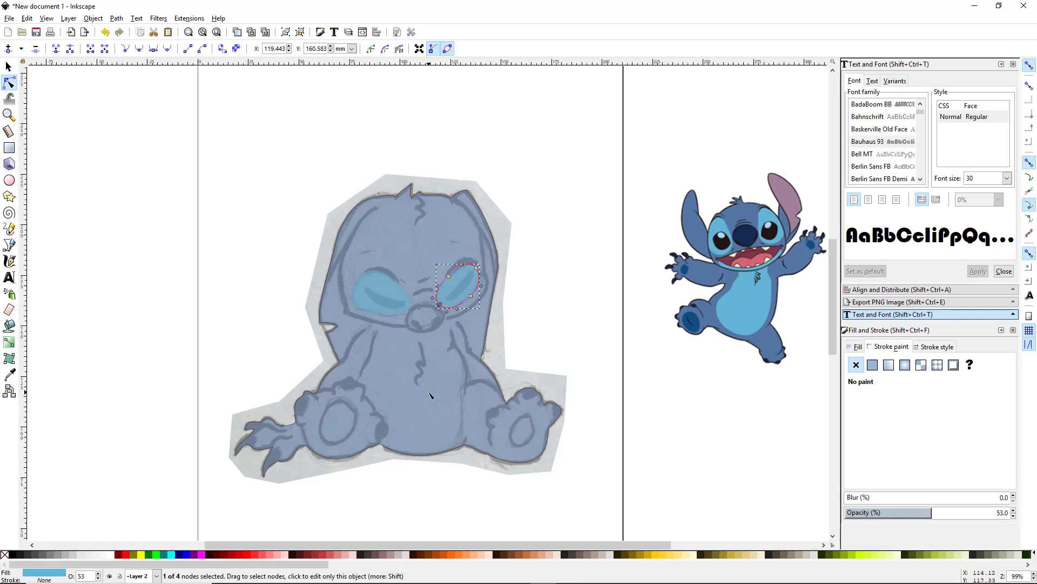
{"action": "scroll", "coordinate": [427, 397], "scroll_direction": "up", "scroll_amount": 5}
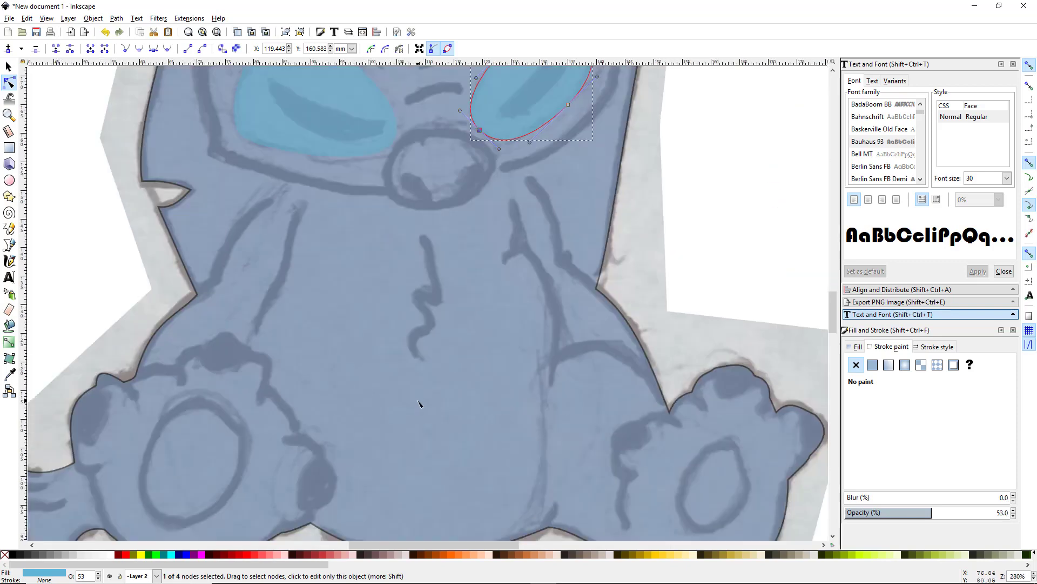
{"action": "mouse_move", "coordinate": [391, 470]}
{"action": "left_mouse_down"}
{"action": "mouse_move", "coordinate": [463, 347]}
{"action": "mouse_move", "coordinate": [412, 343]}
{"action": "mouse_move", "coordinate": [442, 370]}
{"action": "mouse_move", "coordinate": [440, 382]}
{"action": "left_mouse_up"}
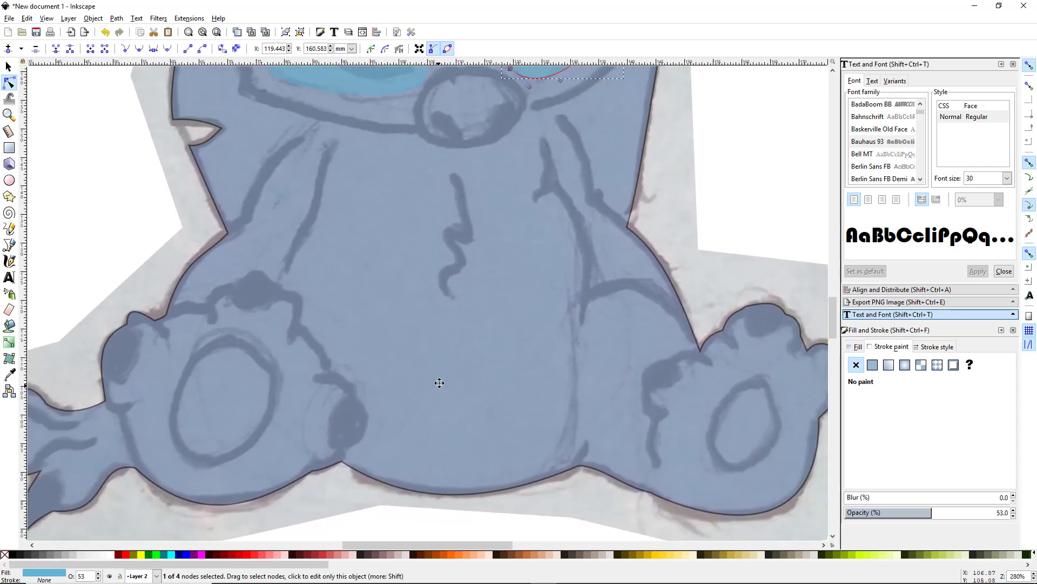
Draw the belly as a closed straight-segment path with the Bezier tool, from beneath the face down between the arms and feet.
{"action": "key", "text": "b"}
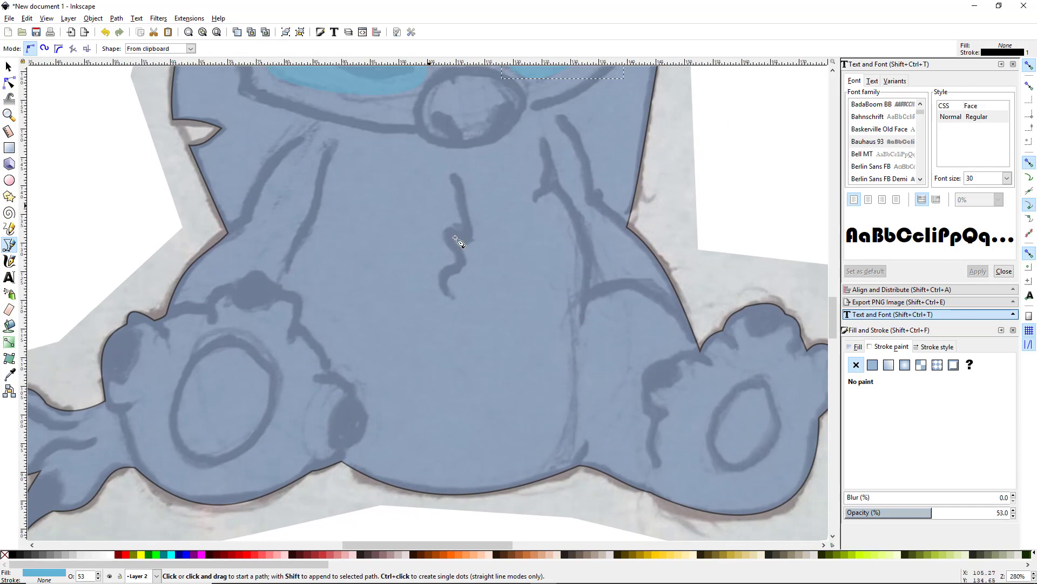
{"action": "scroll", "coordinate": [571, 295], "scroll_direction": "down", "scroll_amount": 4}
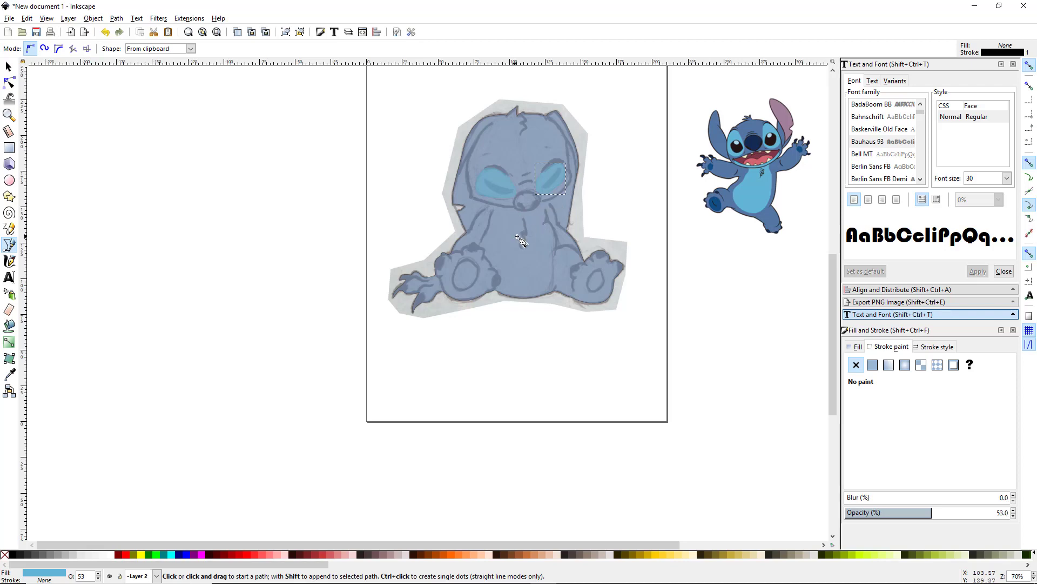
{"action": "left_click_drag", "start_coordinate": [540, 198], "coordinate": [427, 347]}
{"action": "scroll", "coordinate": [414, 407], "scroll_direction": "up", "scroll_amount": 4}
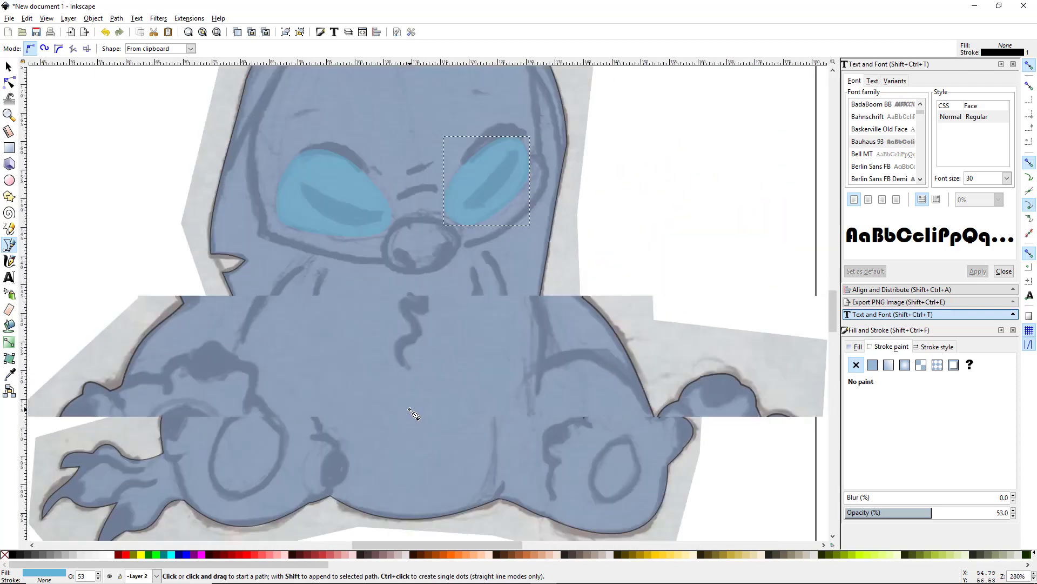
{"action": "left_click_drag", "start_coordinate": [388, 402], "coordinate": [453, 321]}
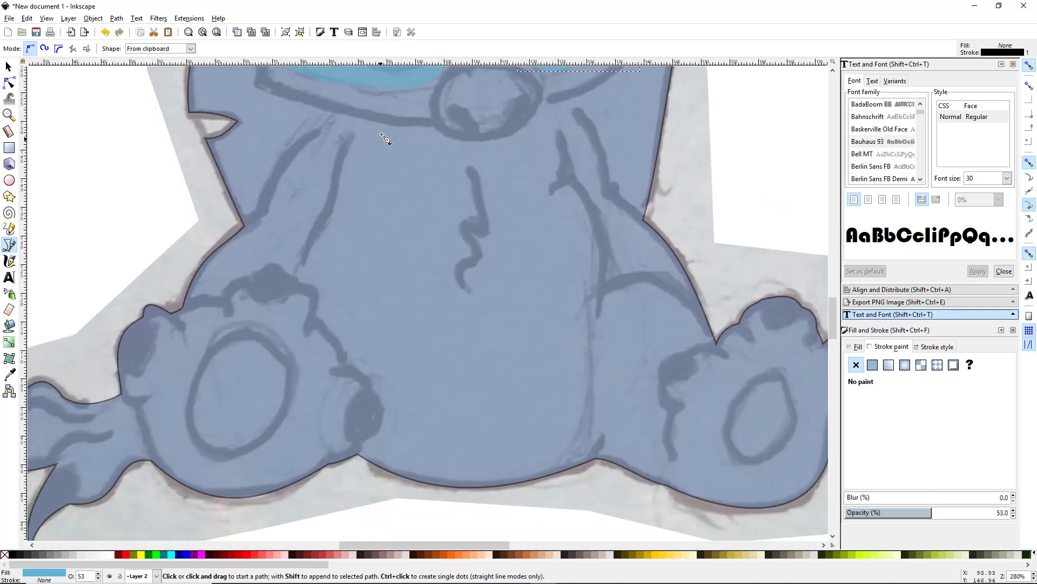
{"action": "left_click", "coordinate": [373, 117]}
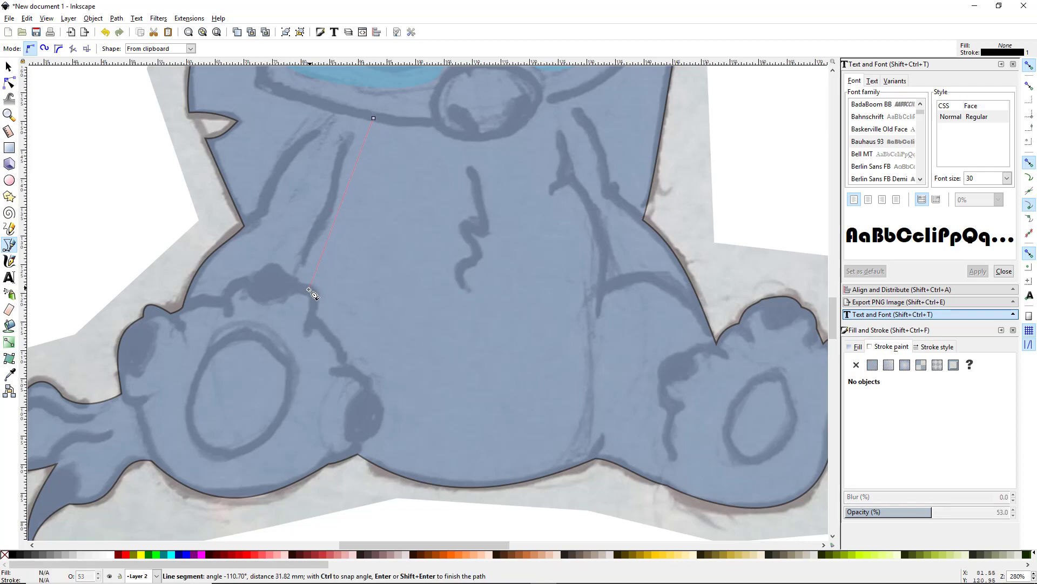
{"action": "left_click", "coordinate": [309, 289]}
{"action": "left_click", "coordinate": [313, 321]}
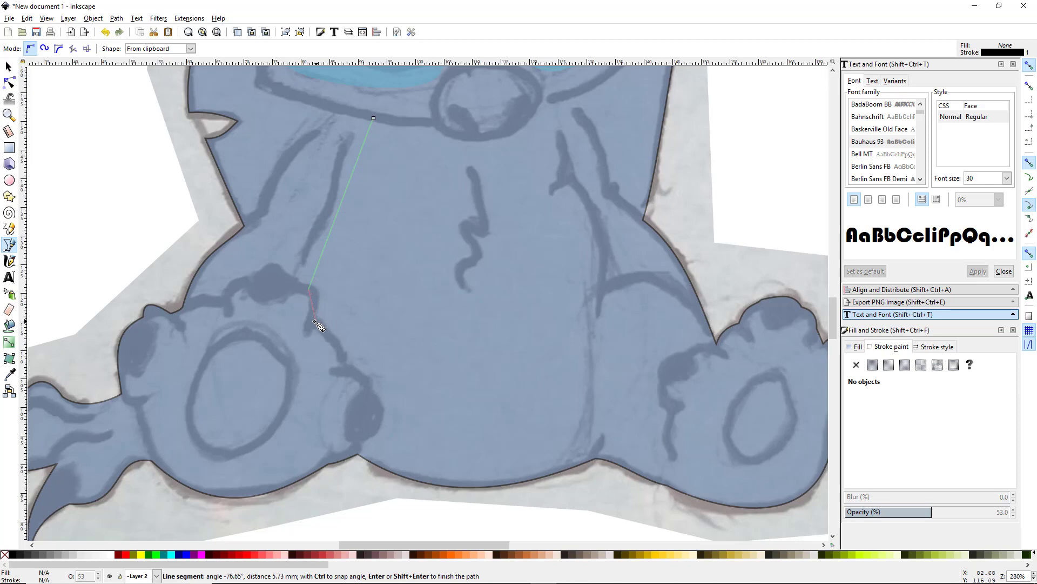
{"action": "left_click", "coordinate": [348, 369]}
{"action": "left_click", "coordinate": [371, 389]}
{"action": "left_click", "coordinate": [584, 443]}
{"action": "left_click", "coordinate": [586, 302]}
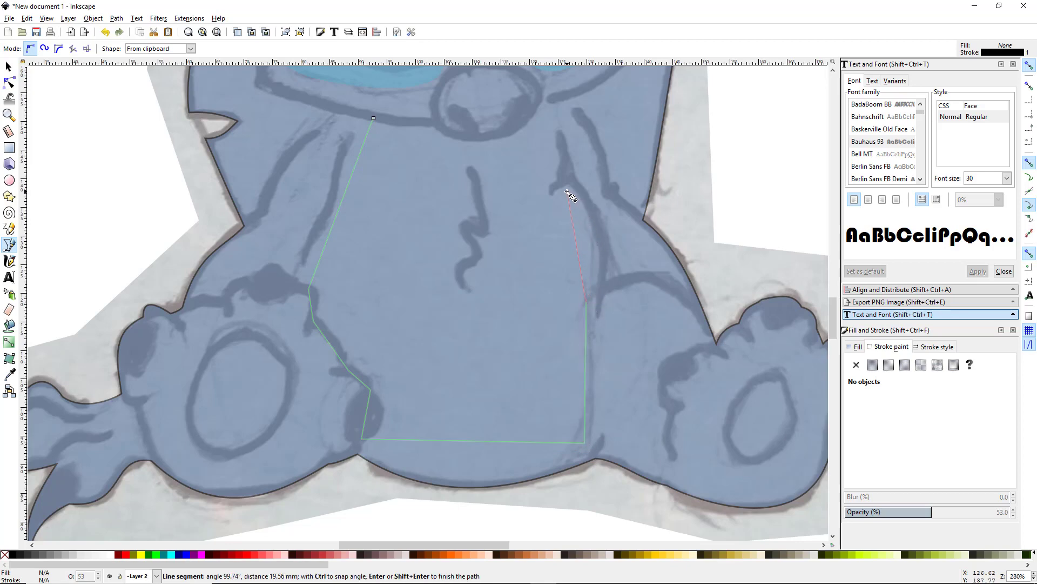
{"action": "left_click", "coordinate": [566, 190]}
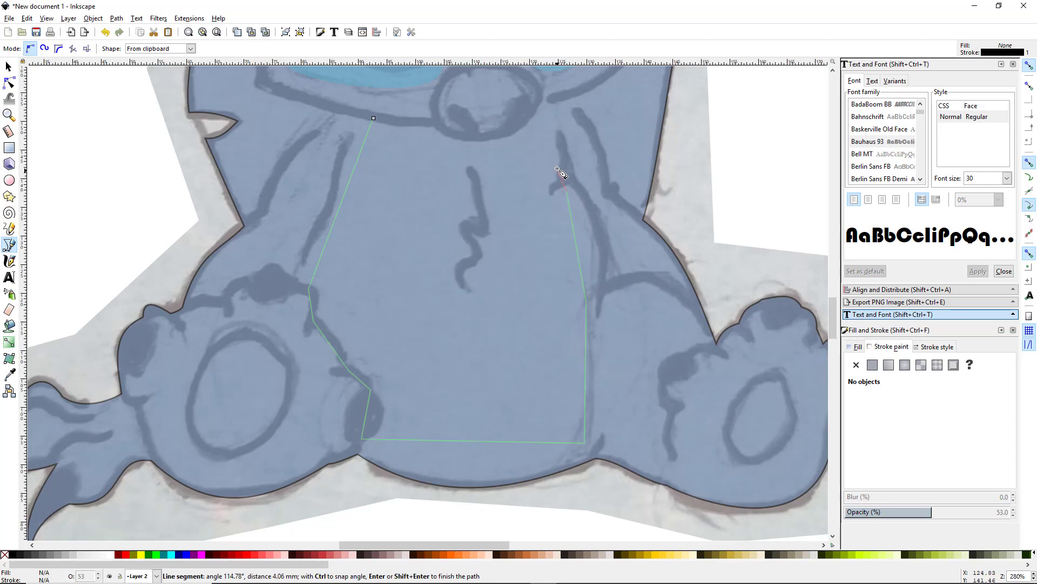
{"action": "left_click", "coordinate": [546, 127]}
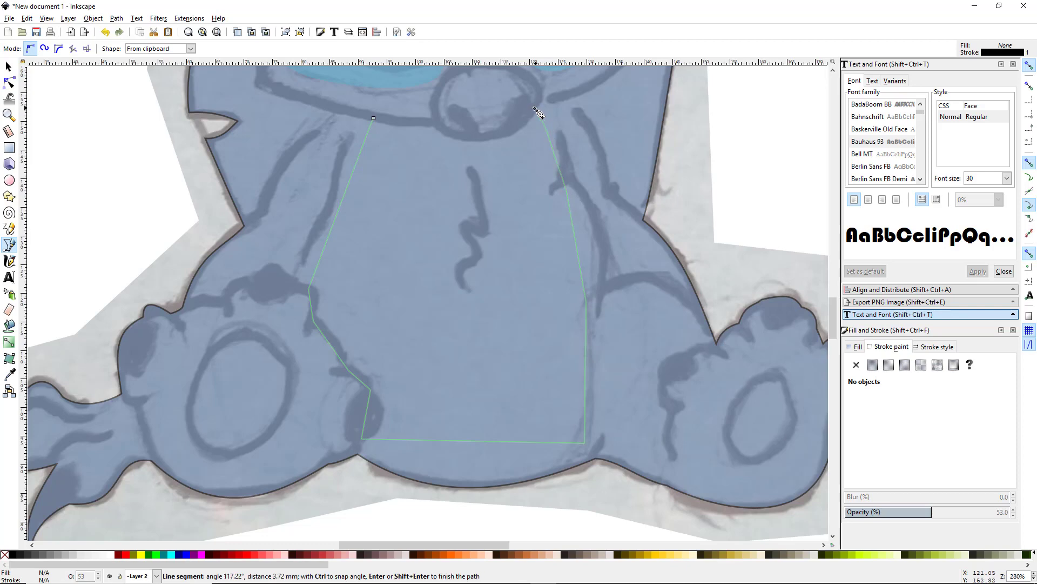
{"action": "left_click", "coordinate": [535, 108]}
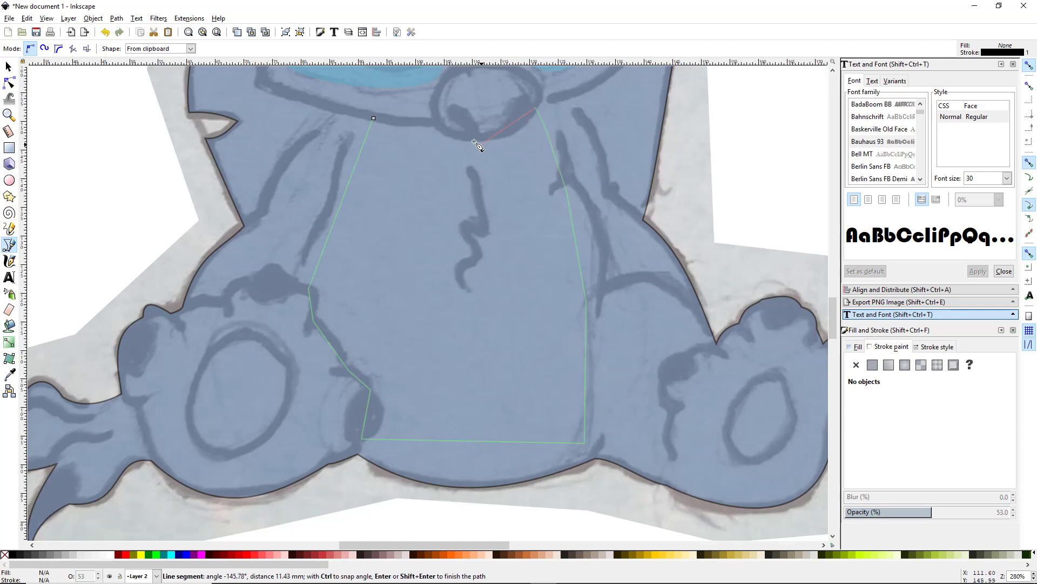
{"action": "left_click", "coordinate": [435, 125]}
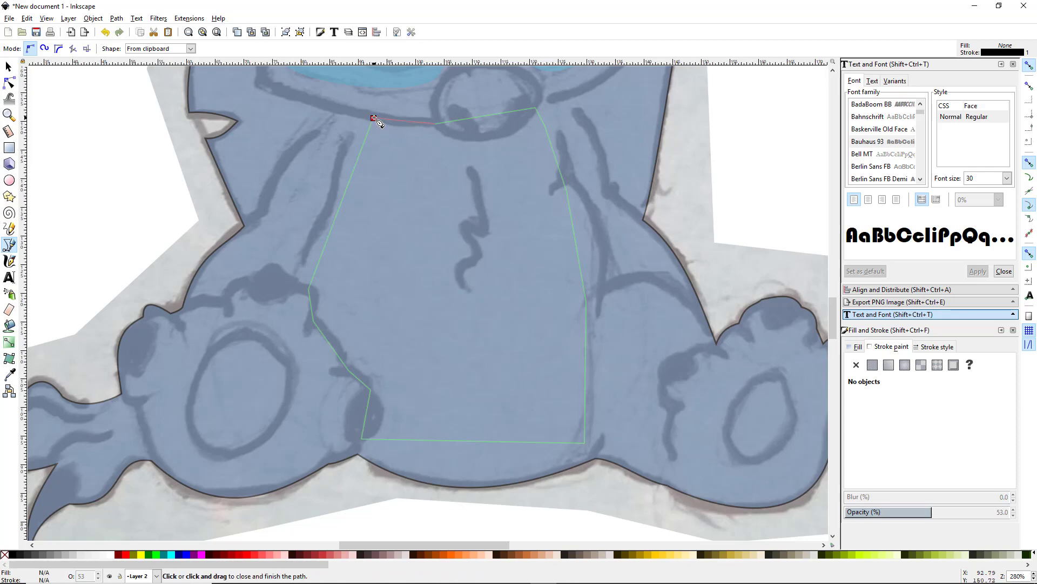
{"action": "left_click", "coordinate": [373, 119]}
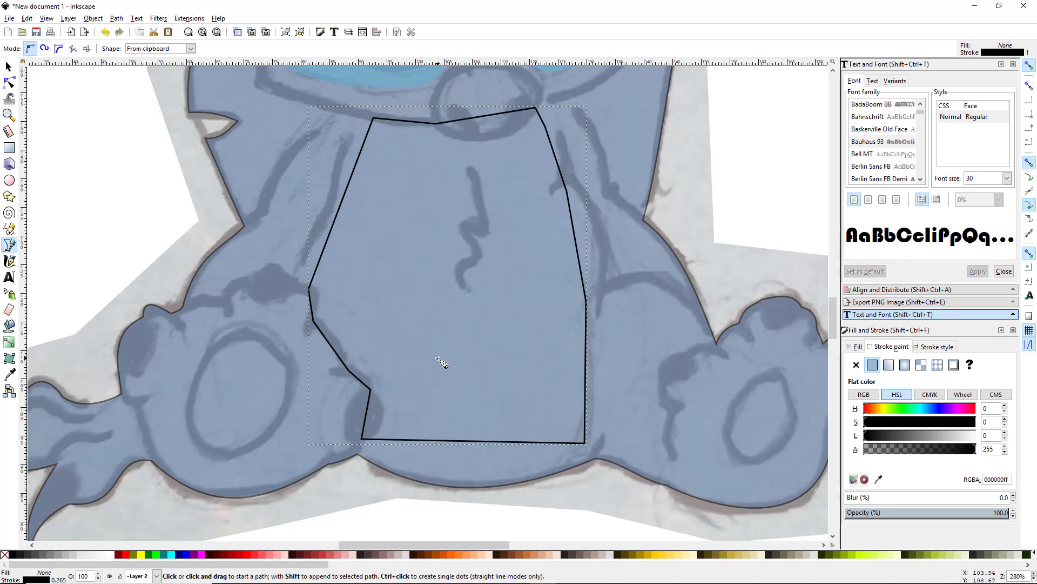
Style the belly shape with the light-blue belly colour sampled from the reference picture, 54.9% opacity and no stroke.
{"action": "scroll", "coordinate": [456, 370], "scroll_direction": "down", "scroll_amount": 3}
{"action": "scroll", "coordinate": [538, 369], "scroll_direction": "up", "scroll_amount": 2}
{"action": "scroll", "coordinate": [537, 369], "scroll_direction": "right", "scroll_amount": 2}
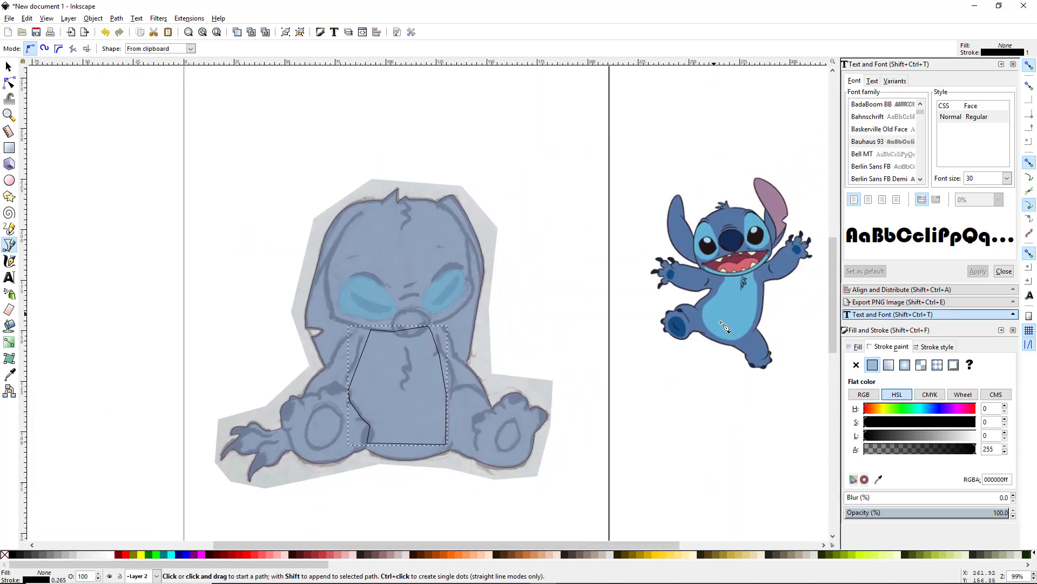
{"action": "key", "text": "d"}
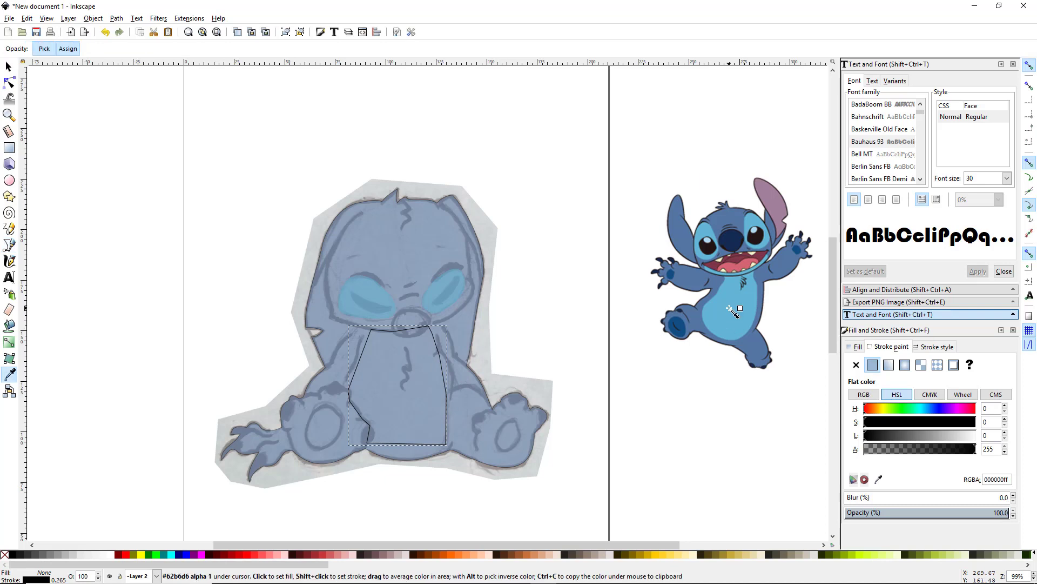
{"action": "left_click", "coordinate": [730, 308]}
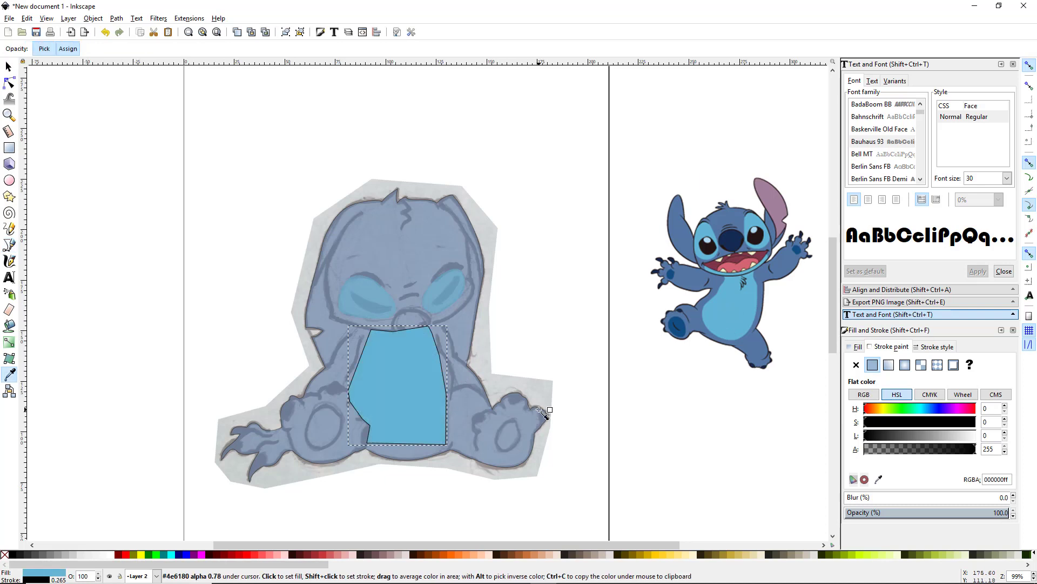
{"action": "left_click", "coordinate": [930, 512]}
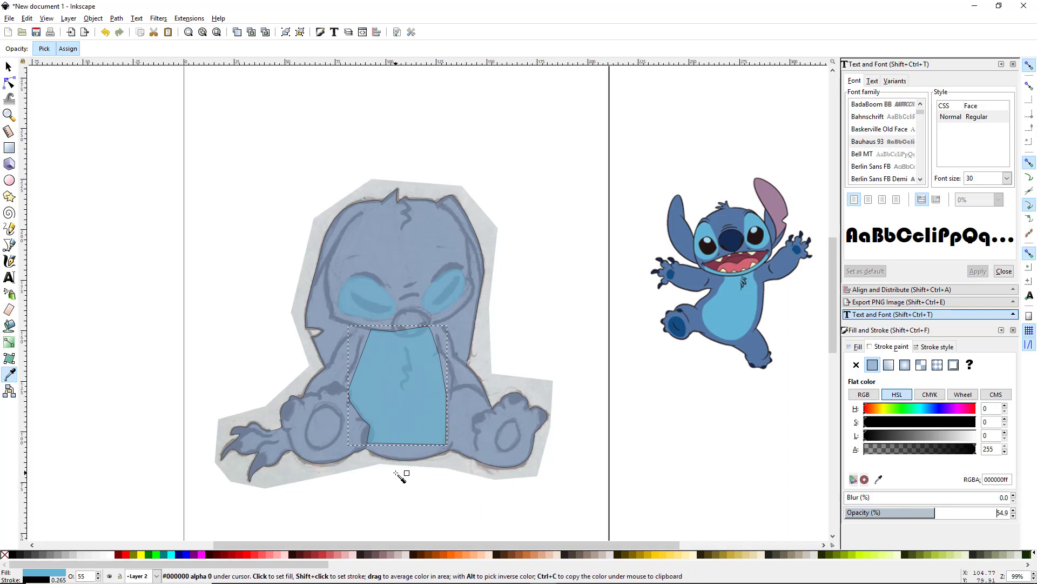
{"action": "left_click", "coordinate": [5, 555], "text": "shift"}
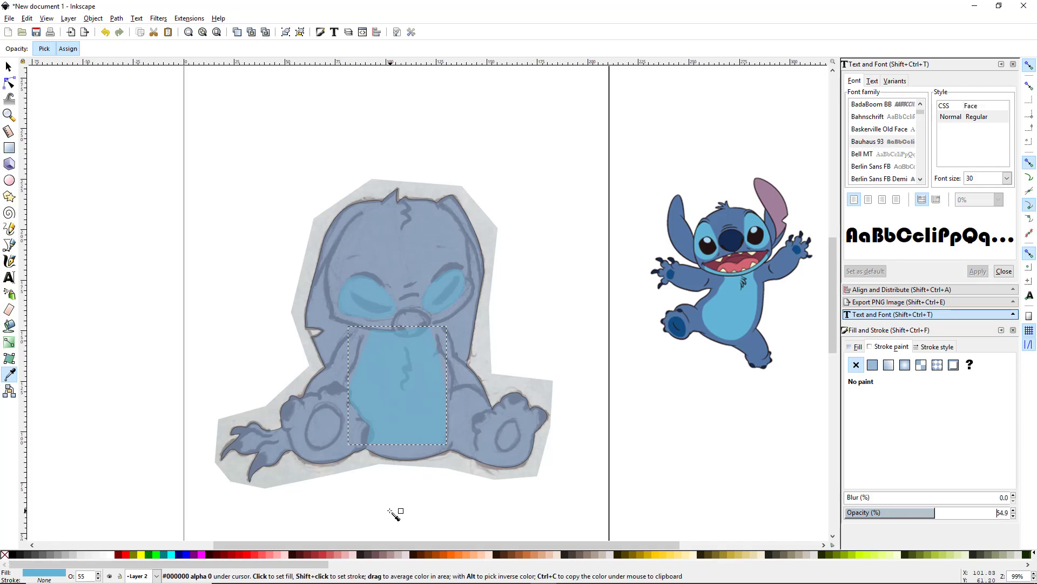
Bend the belly path's left side, top edge beneath the nose and upper right side into curves following the sketch.
{"action": "scroll", "coordinate": [384, 486], "scroll_direction": "up", "scroll_amount": 3}
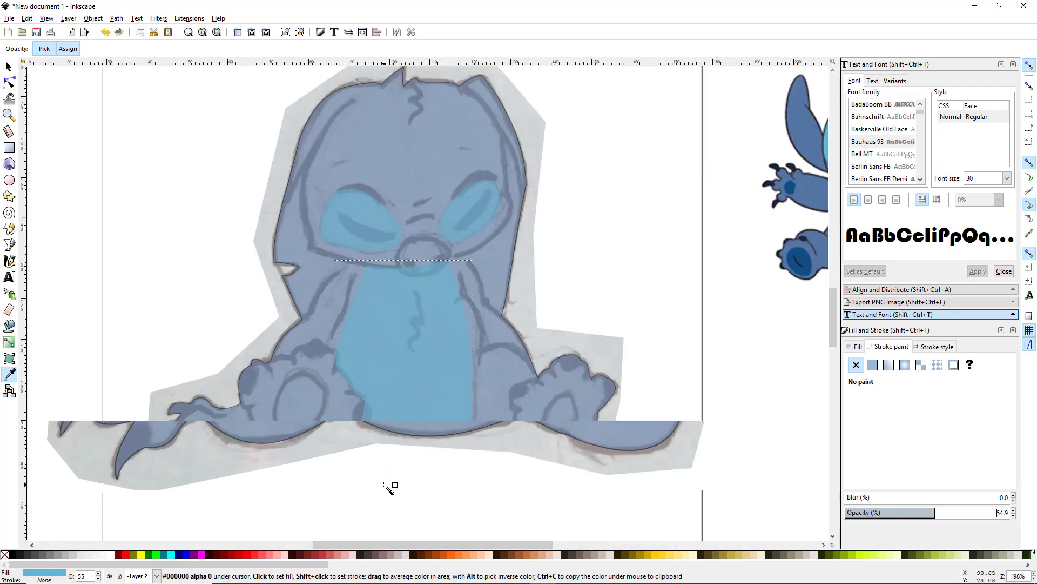
{"action": "scroll", "coordinate": [470, 389], "scroll_direction": "up", "scroll_amount": 5}
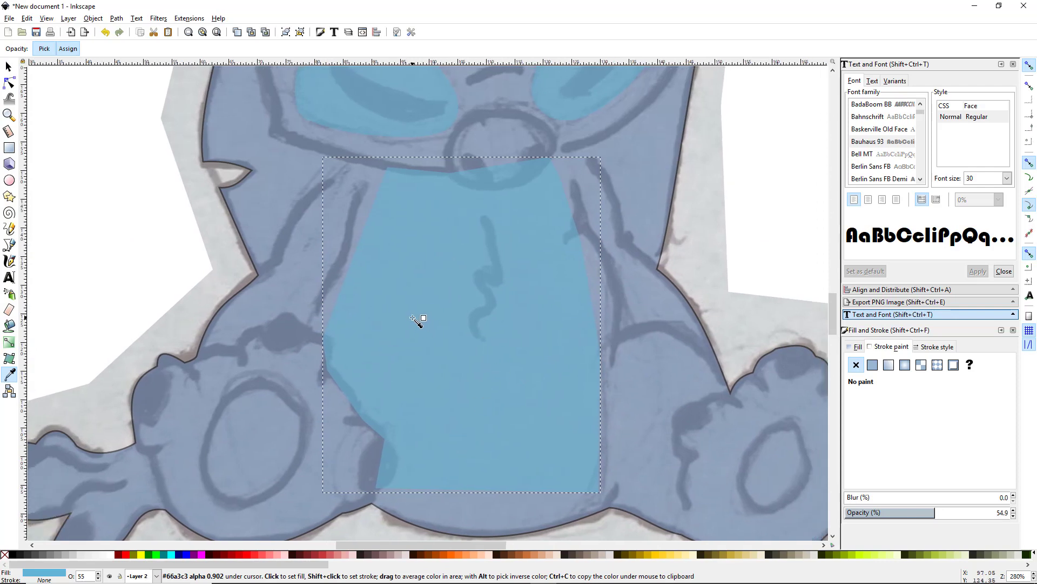
{"action": "left_click", "coordinate": [9, 84]}
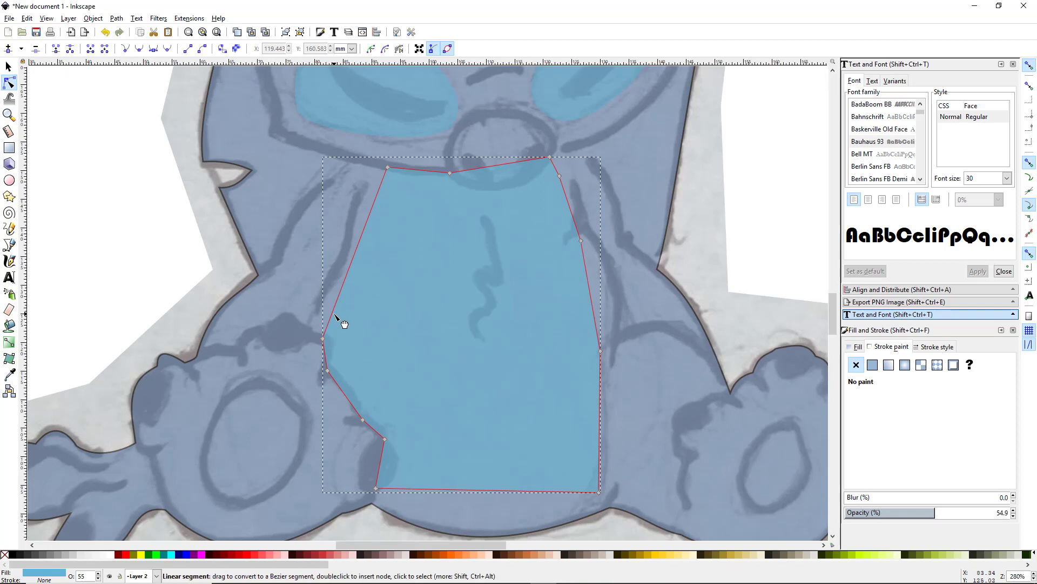
{"action": "left_click_drag", "start_coordinate": [333, 315], "coordinate": [329, 313]}
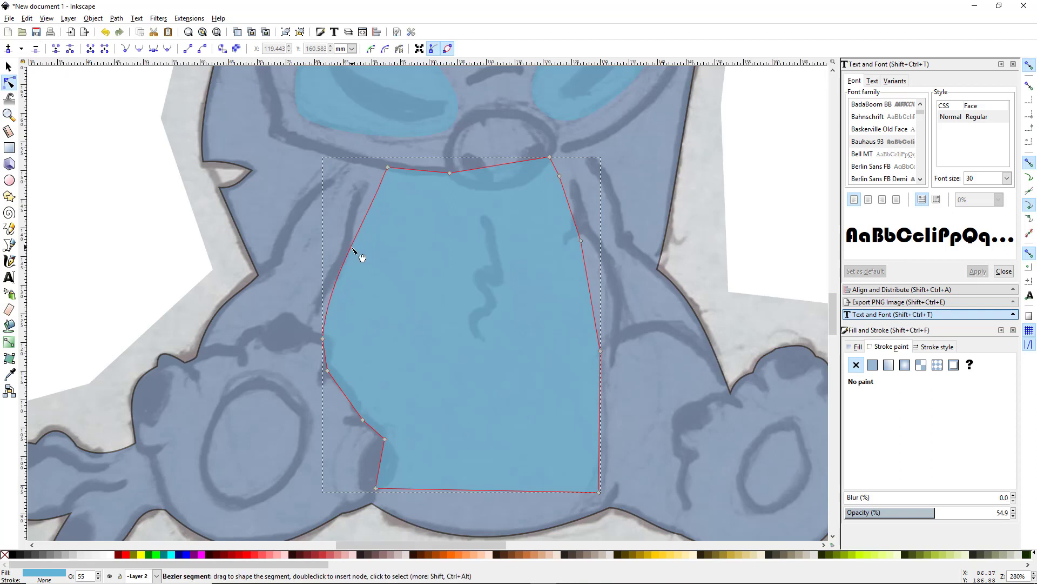
{"action": "mouse_move", "coordinate": [357, 254]}
{"action": "left_mouse_down"}
{"action": "mouse_move", "coordinate": [363, 266]}
{"action": "mouse_move", "coordinate": [376, 228]}
{"action": "mouse_move", "coordinate": [352, 255]}
{"action": "left_mouse_up"}
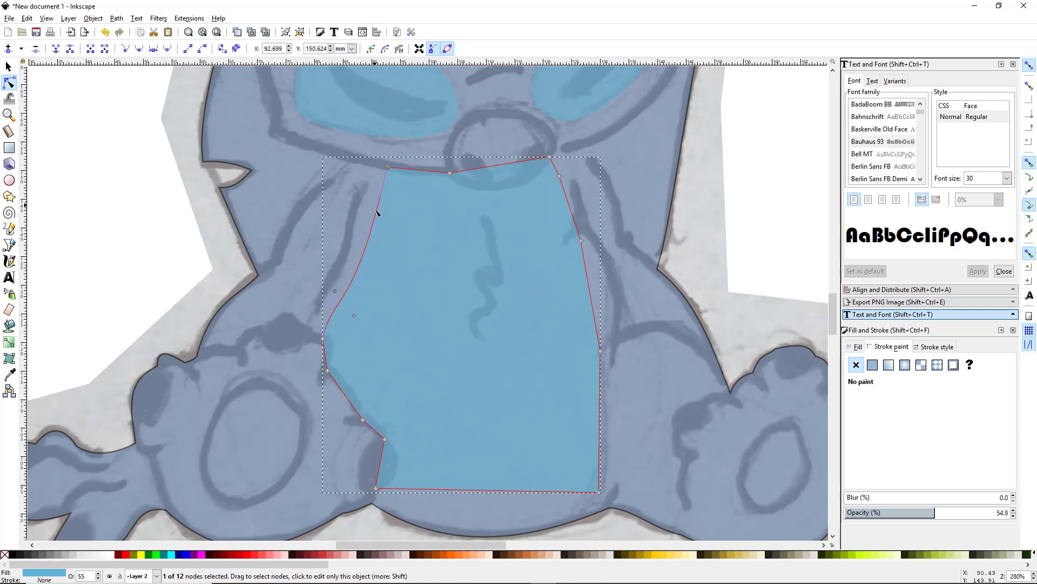
{"action": "left_click_drag", "start_coordinate": [499, 166], "coordinate": [463, 208]}
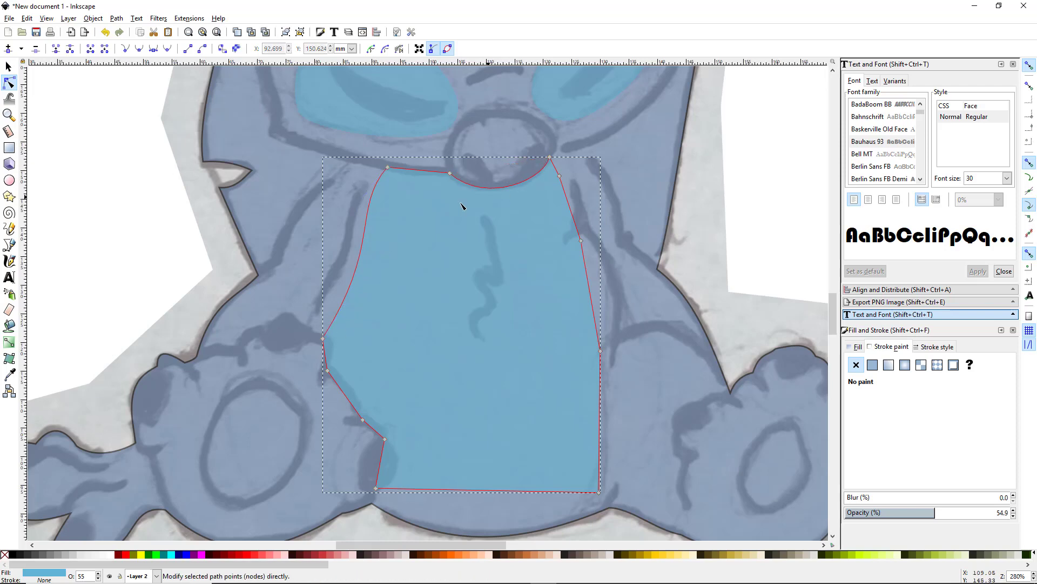
{"action": "left_click_drag", "start_coordinate": [590, 296], "coordinate": [604, 292]}
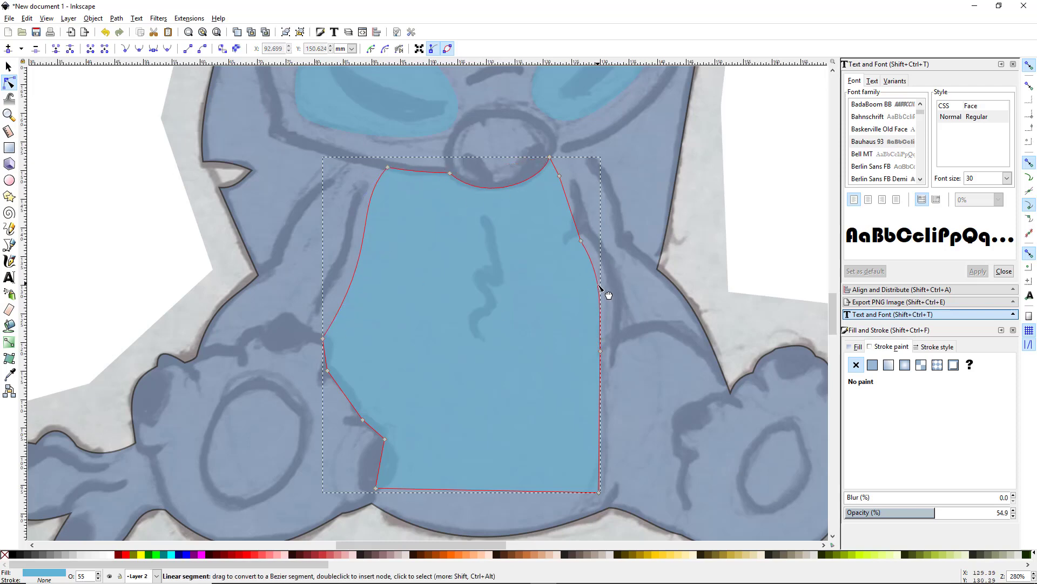
Round the belly path's bottom edge and lower right side, and curve its left edge around the foot's toe.
{"action": "left_click_drag", "start_coordinate": [535, 491], "coordinate": [437, 525]}
{"action": "scroll", "coordinate": [583, 480], "scroll_direction": "down", "scroll_amount": 4}
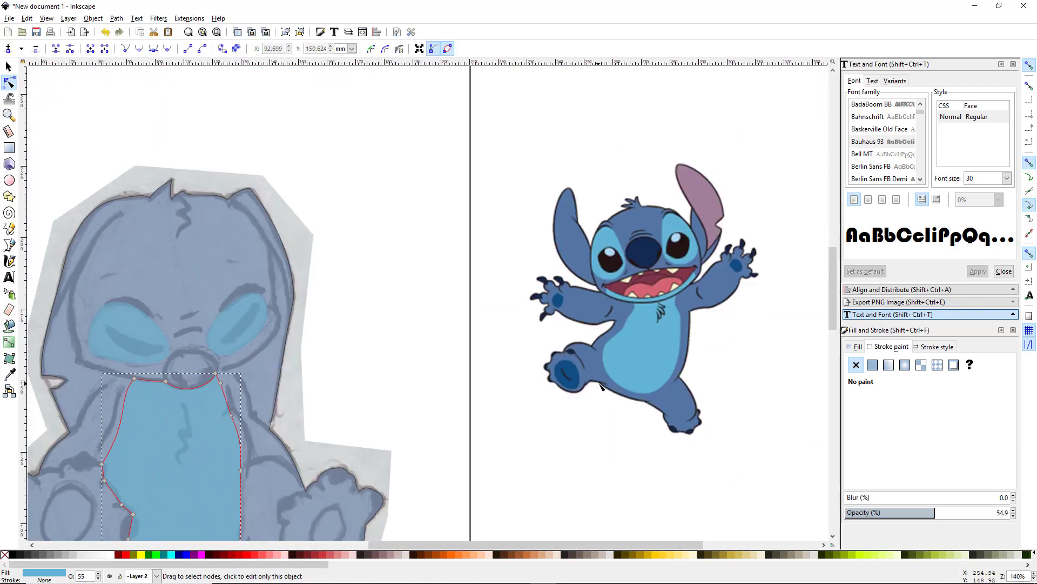
{"action": "scroll", "coordinate": [505, 412], "scroll_direction": "up", "scroll_amount": 3}
{"action": "left_click_drag", "start_coordinate": [495, 408], "coordinate": [428, 430]}
{"action": "left_click_drag", "start_coordinate": [340, 388], "coordinate": [351, 390]}
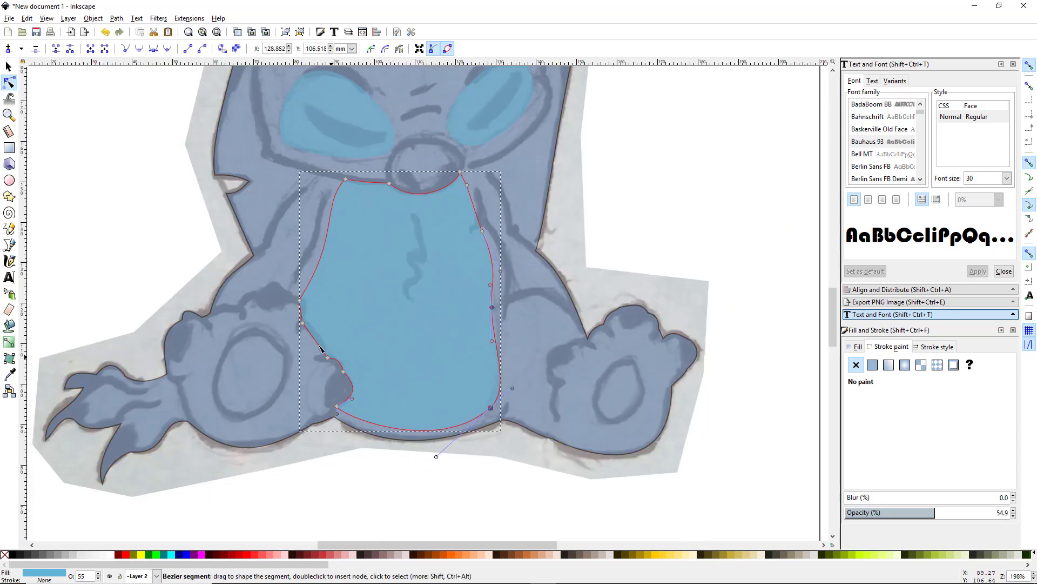
{"action": "scroll", "coordinate": [612, 307], "scroll_direction": "down", "scroll_amount": 2}
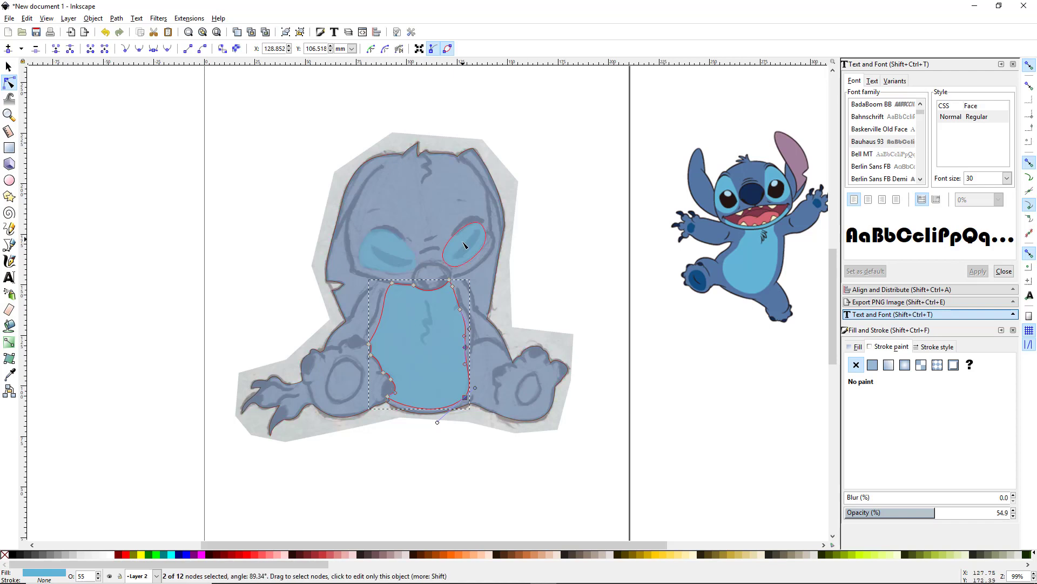
Draw an unstroked ellipse about 15 by 24 mm over the sketched pad of the left-hand foot.
{"action": "left_click", "coordinate": [8, 181]}
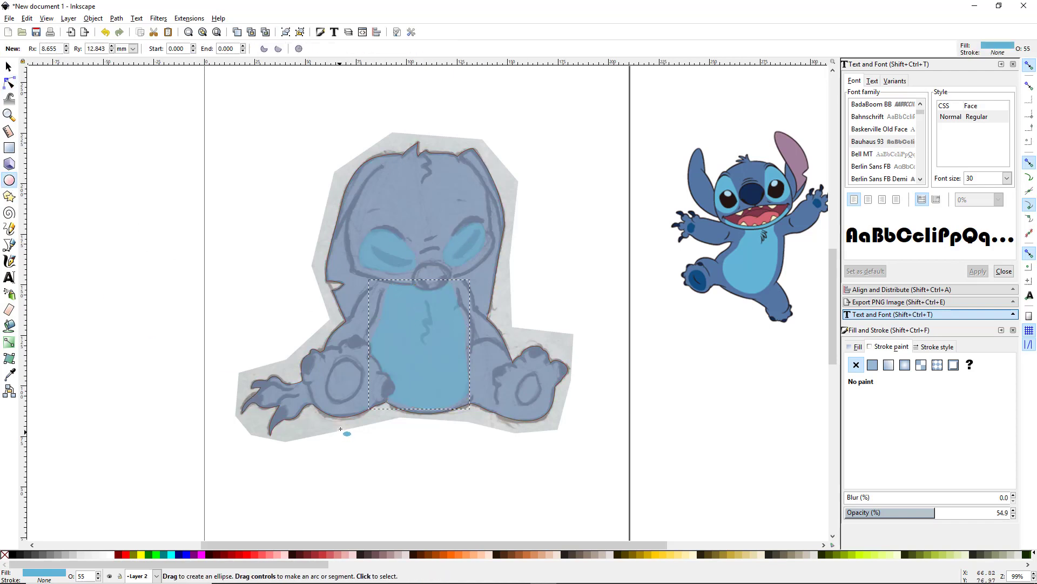
{"action": "scroll", "coordinate": [350, 428], "scroll_direction": "up", "scroll_amount": 3}
{"action": "left_click_drag", "start_coordinate": [360, 419], "coordinate": [430, 490]}
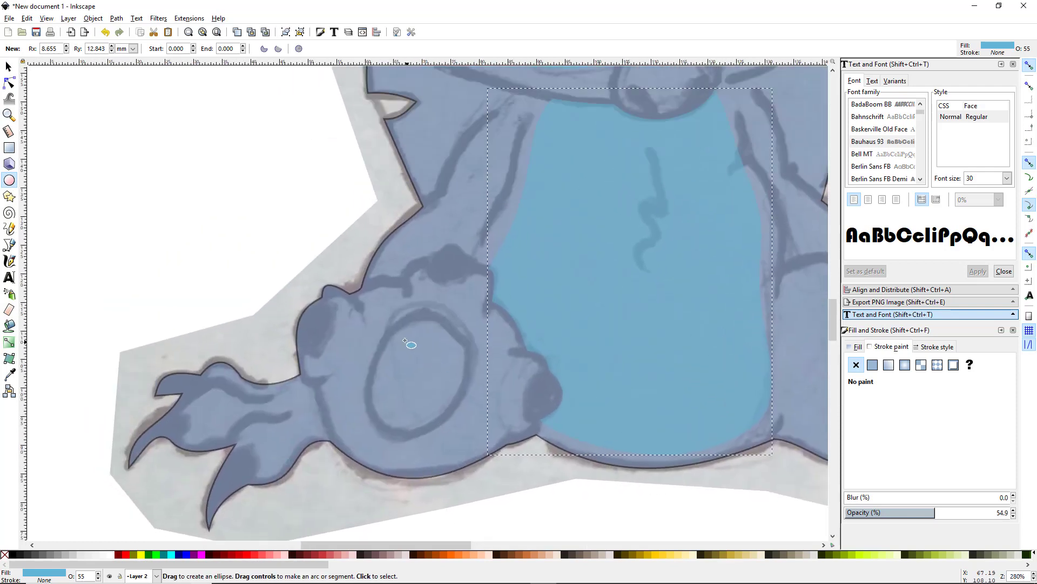
{"action": "left_click_drag", "start_coordinate": [378, 307], "coordinate": [466, 439]}
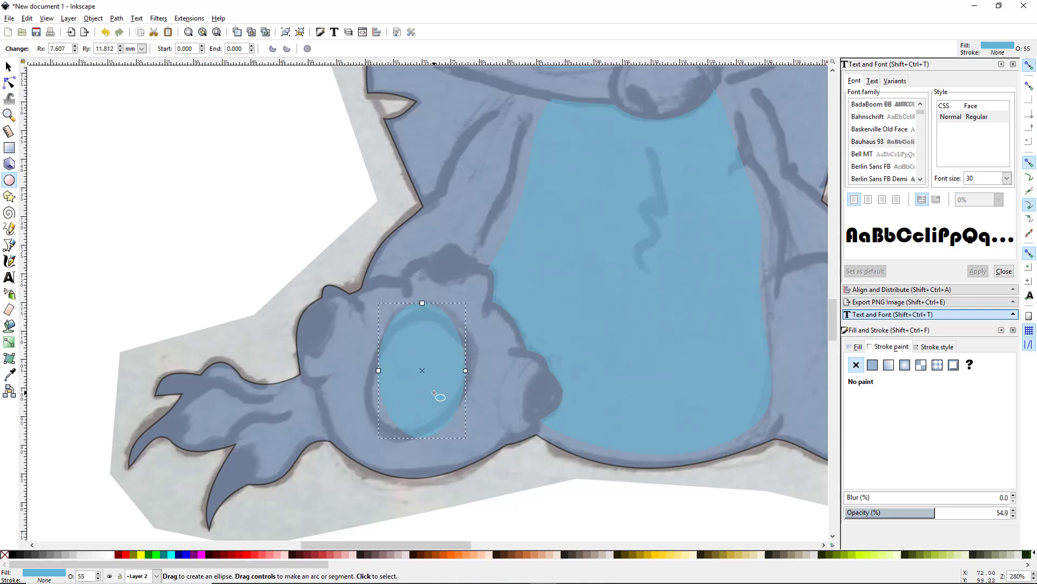
Rotate the left-hand foot-pad ellipse clockwise to match the sketched oval's tilt and nudge it into place.
{"action": "key", "text": "s"}
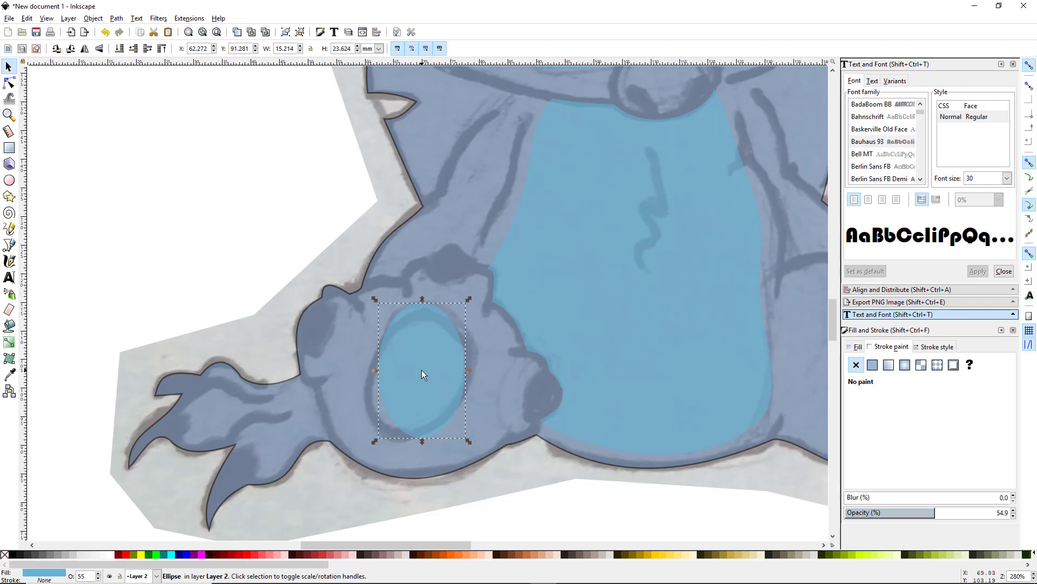
{"action": "left_click", "coordinate": [422, 370]}
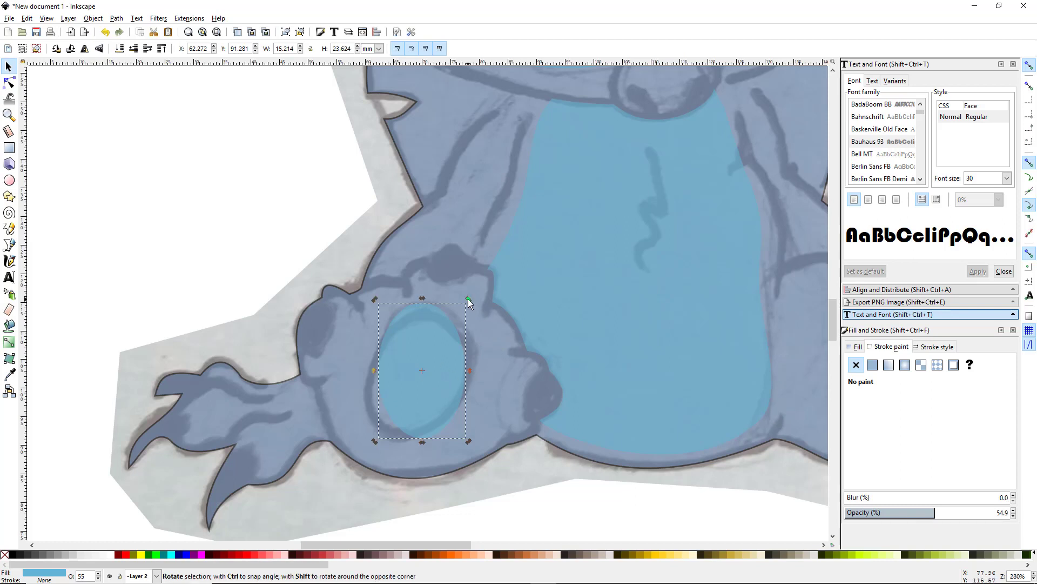
{"action": "left_click_drag", "start_coordinate": [468, 299], "coordinate": [500, 330]}
{"action": "left_click", "coordinate": [437, 367]}
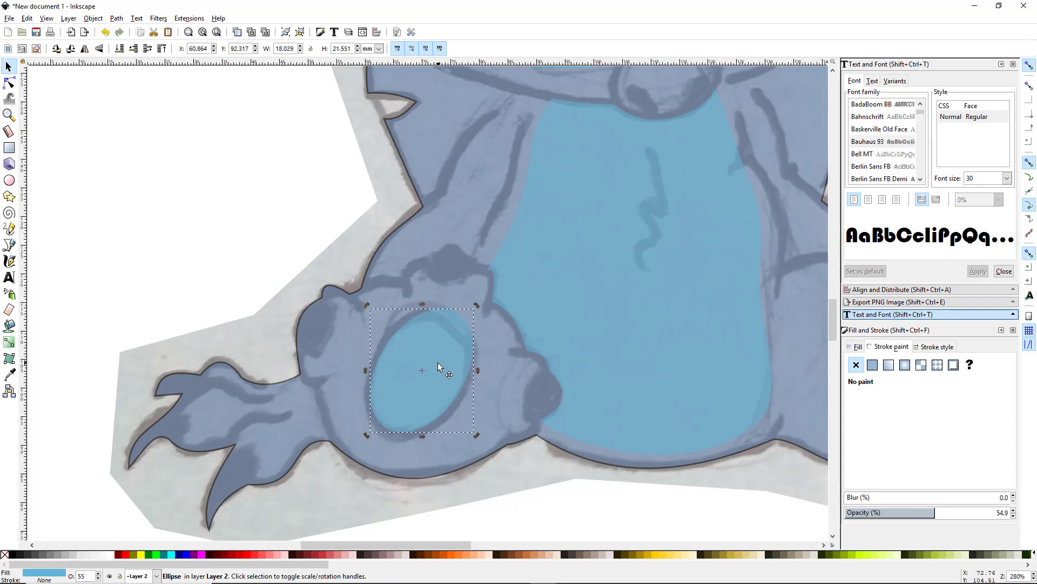
{"action": "left_click_drag", "start_coordinate": [438, 365], "coordinate": [437, 367]}
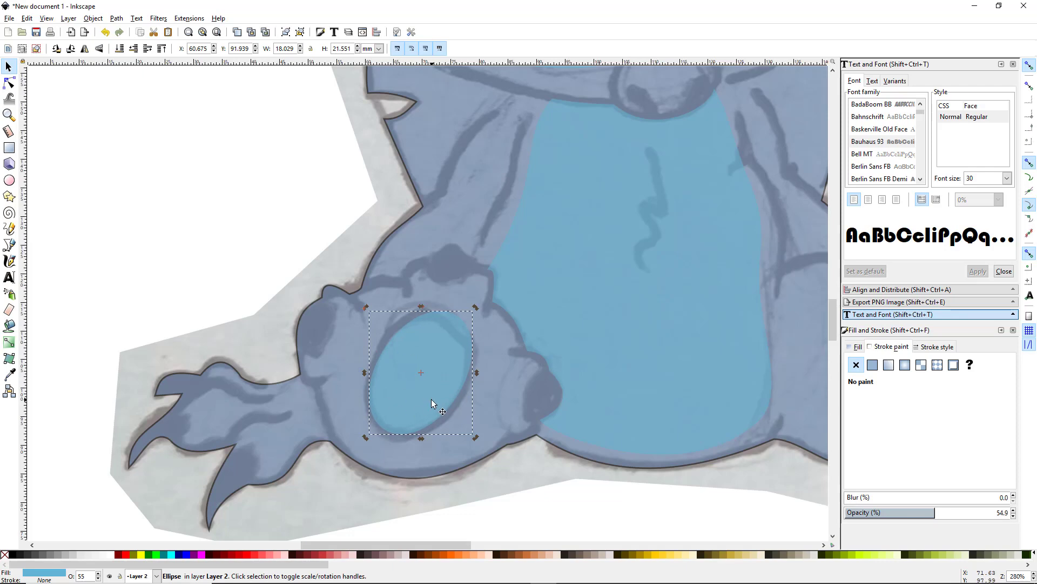
Place a copy of the foot-pad ellipse over the right-hand foot's sketched pad and rotate it slightly more upright.
{"action": "scroll", "coordinate": [431, 399], "scroll_direction": "down", "scroll_amount": 2}
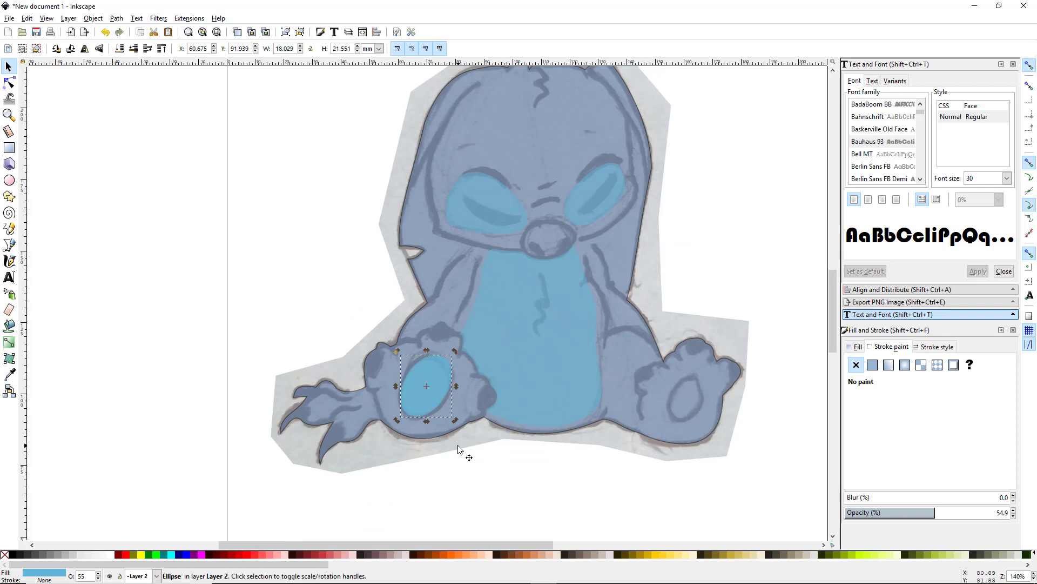
{"action": "left_click_drag", "start_coordinate": [417, 401], "coordinate": [683, 412]}
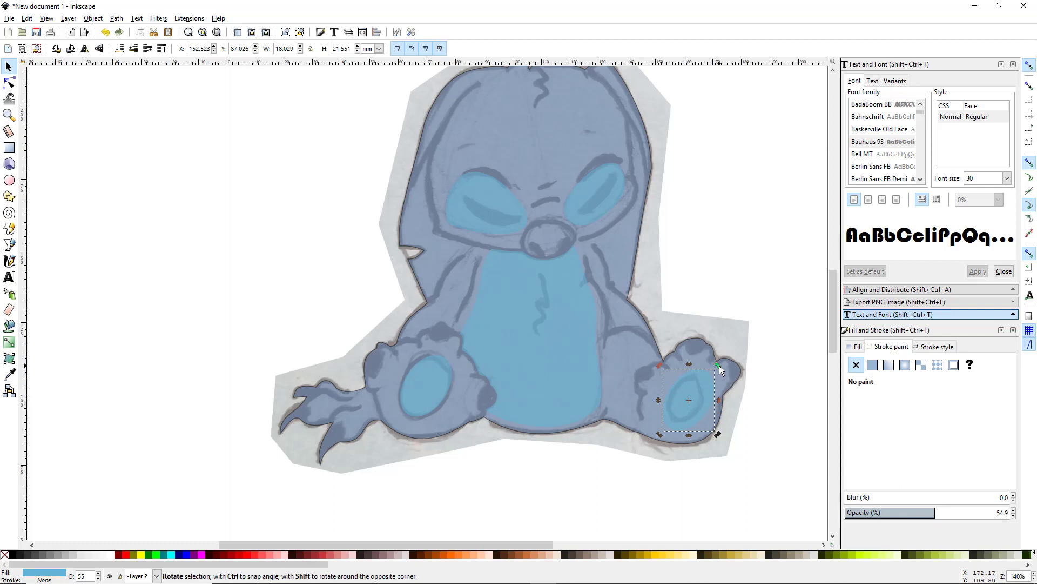
{"action": "left_click_drag", "start_coordinate": [718, 365], "coordinate": [708, 358]}
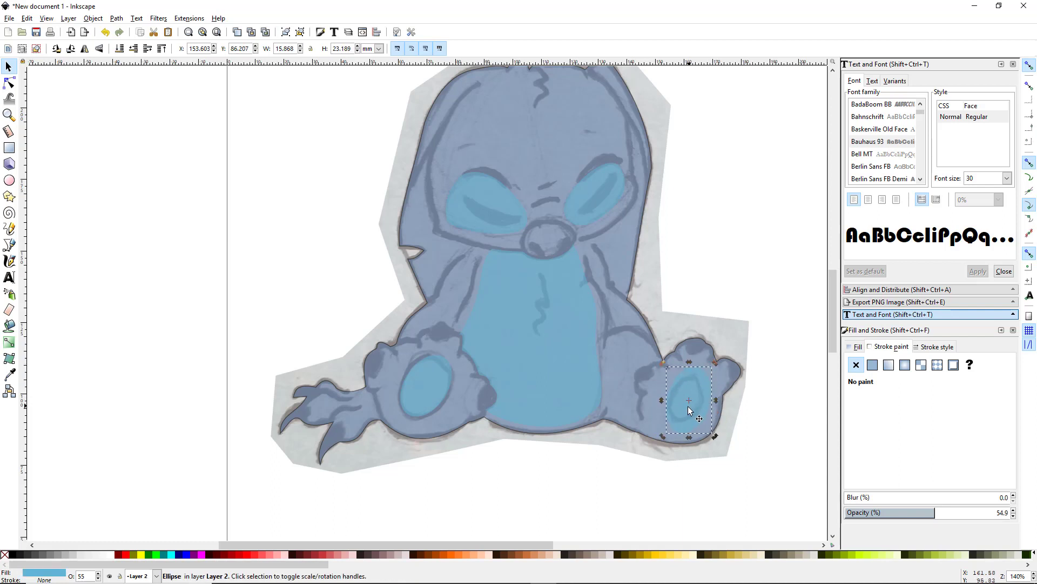
Shrink the right-hand foot-pad ellipse to about 14.6 by 21.3 mm and centre it over the sketched pad.
{"action": "left_click_drag", "start_coordinate": [692, 414], "coordinate": [690, 410]}
{"action": "left_click", "coordinate": [693, 413]}
{"action": "key", "text": "ctrl"}
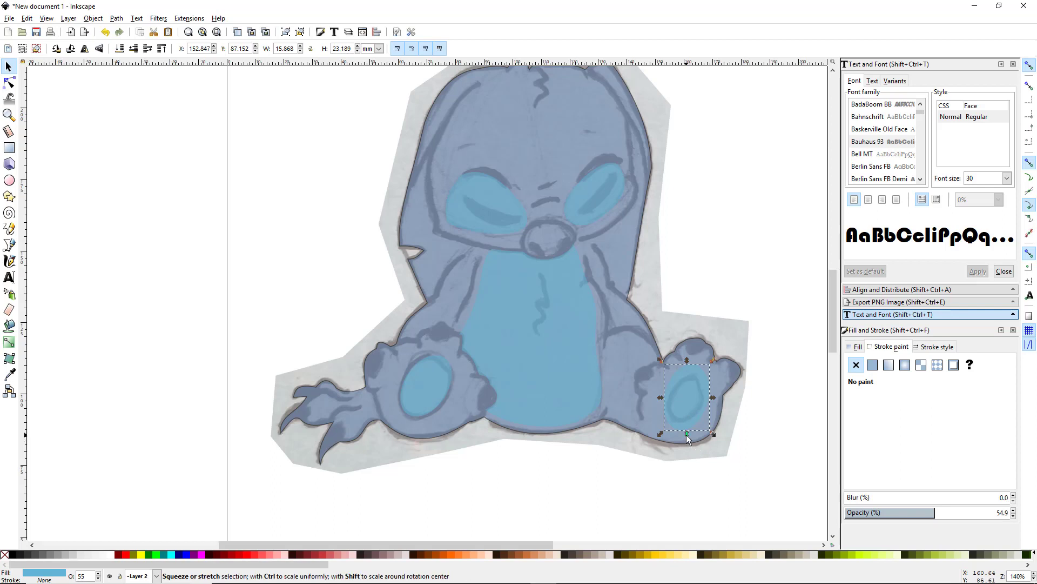
{"action": "left_click_drag", "start_coordinate": [686, 434], "coordinate": [692, 413]}
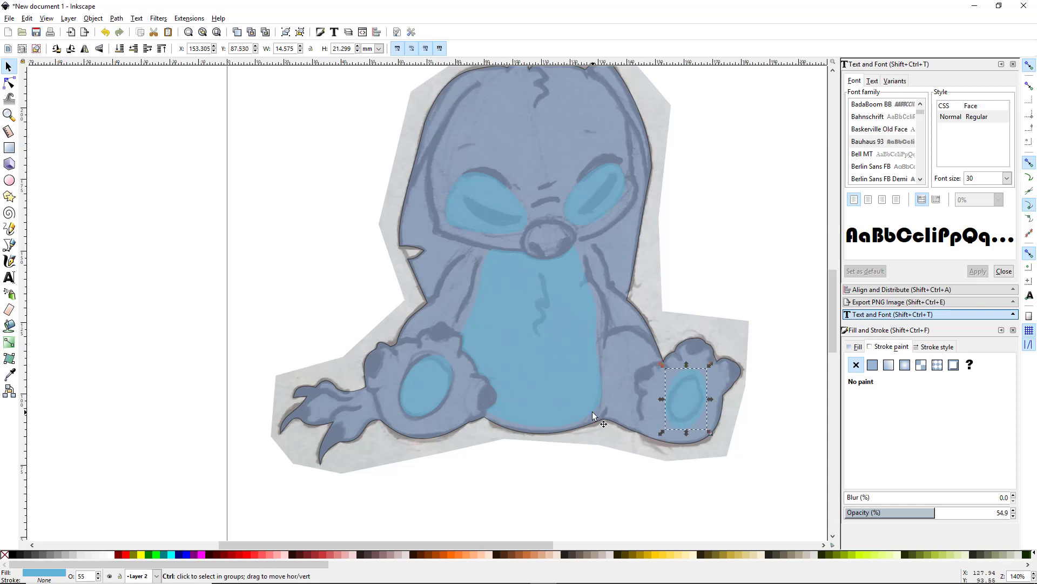
Fill both foot-pad ellipses with the dark blue sampled from the foot pad in the reference picture.
{"action": "scroll", "coordinate": [592, 410], "scroll_direction": "down", "scroll_amount": 1, "text": "ctrl"}
{"action": "scroll", "coordinate": [672, 414], "scroll_direction": "right", "scroll_amount": 2}
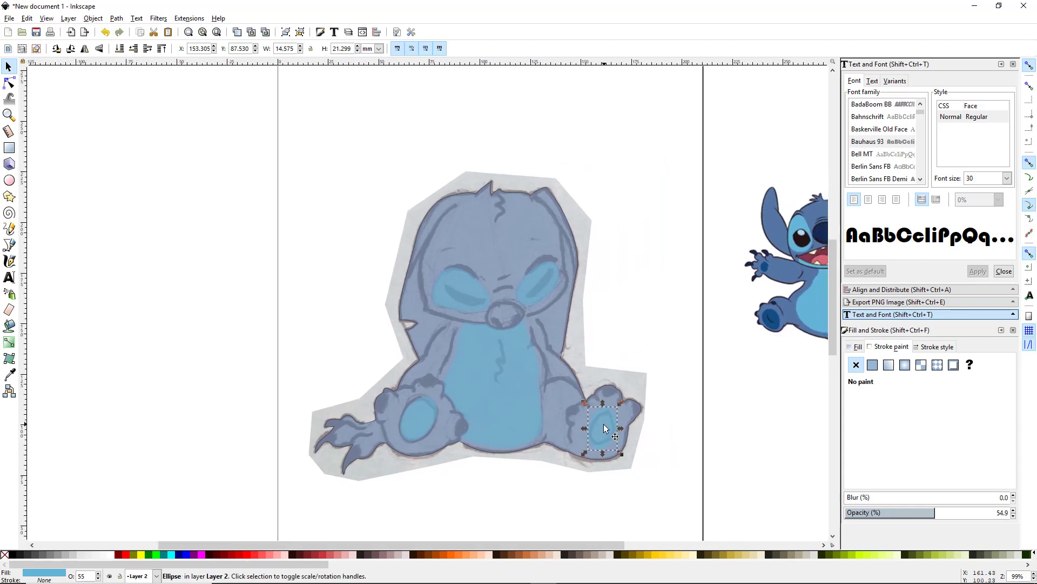
{"action": "left_click", "coordinate": [413, 418], "text": "shift"}
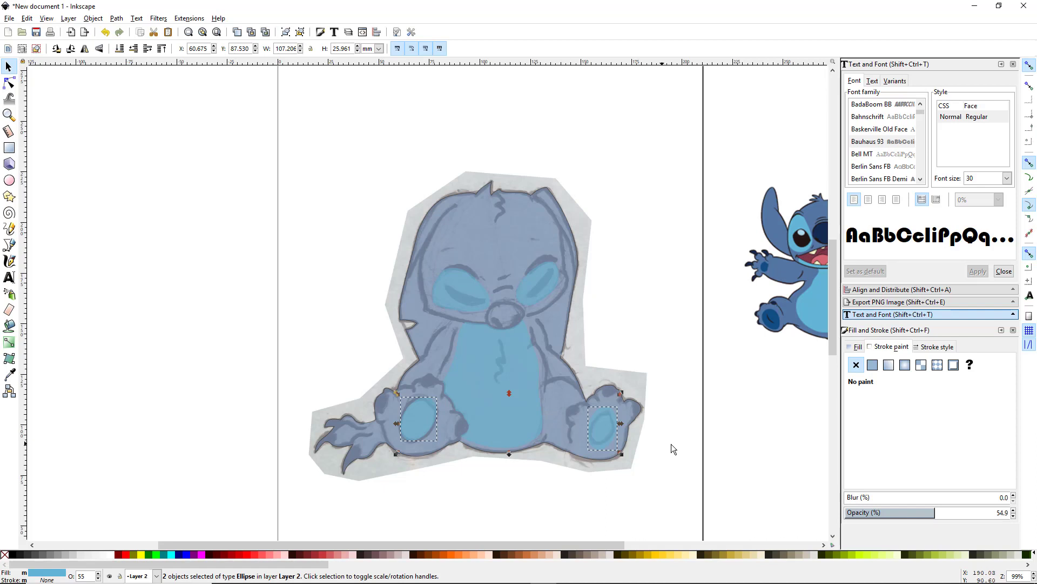
{"action": "scroll", "coordinate": [546, 398], "scroll_direction": "right", "scroll_amount": 5}
{"action": "scroll", "coordinate": [547, 398], "scroll_direction": "down", "scroll_amount": 1}
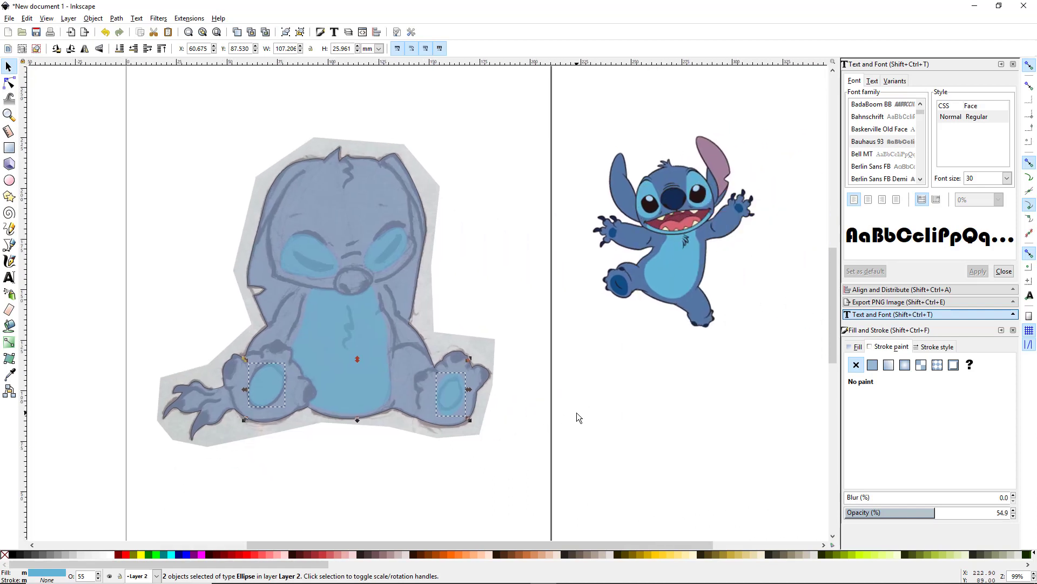
{"action": "key", "text": "d"}
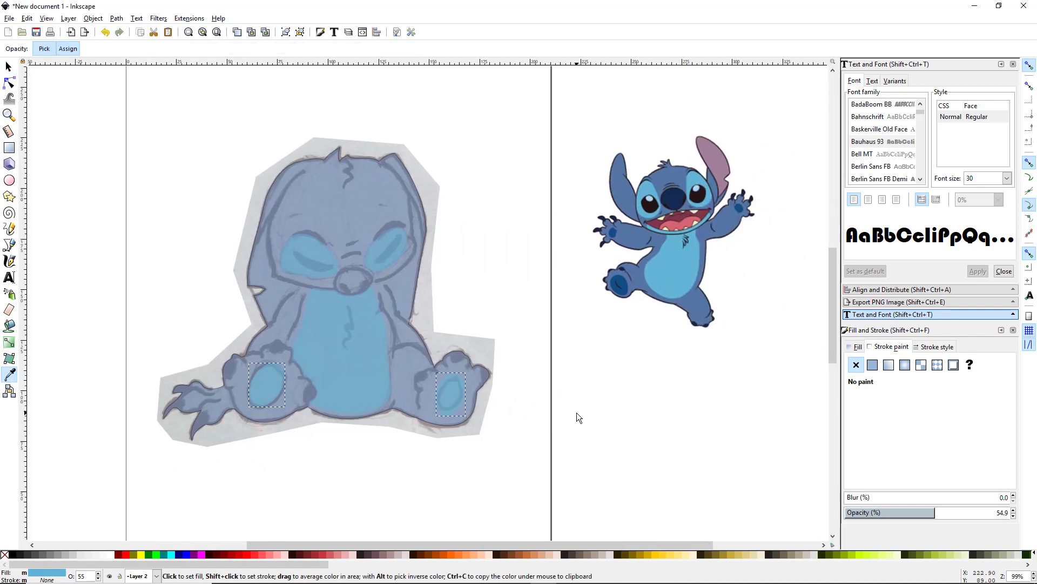
{"action": "left_click", "coordinate": [621, 282]}
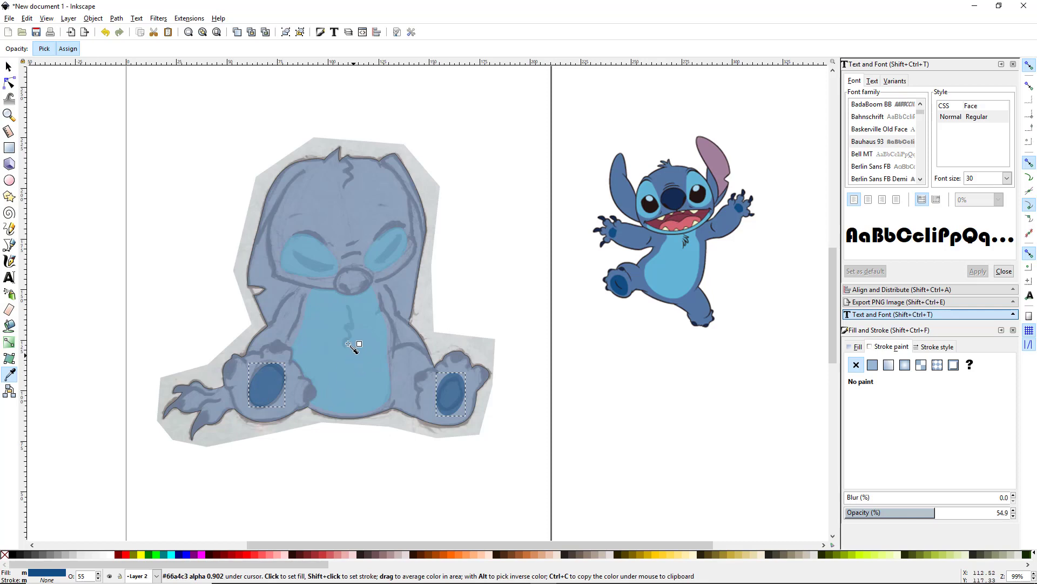
Draw a dark-blue ellipse about 18 by 12 mm over the sketched nose.
{"action": "left_click_drag", "start_coordinate": [321, 340], "coordinate": [375, 378]}
{"action": "scroll", "coordinate": [425, 352], "scroll_direction": "up", "scroll_amount": 3}
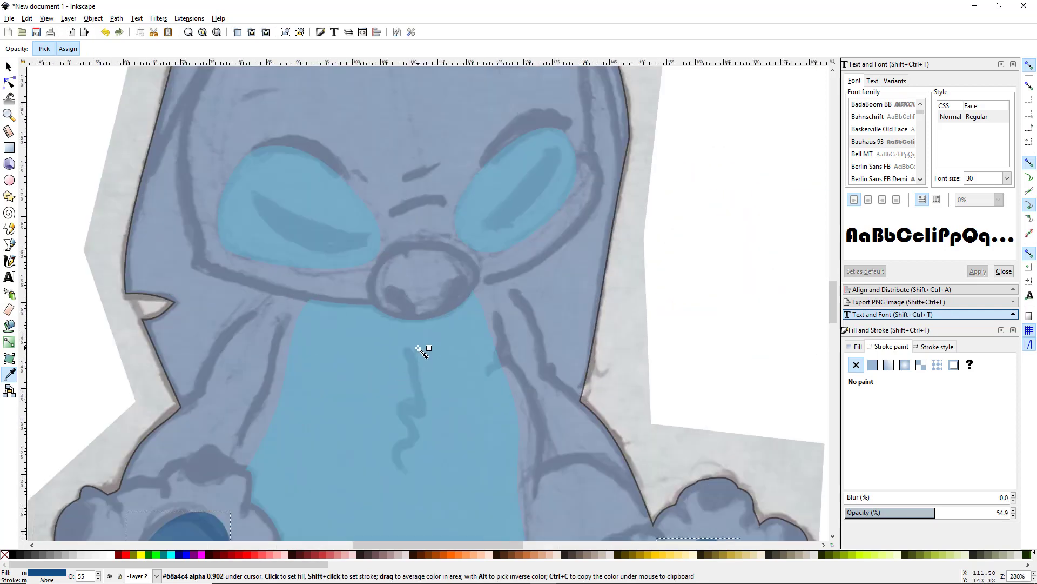
{"action": "left_click", "coordinate": [8, 180]}
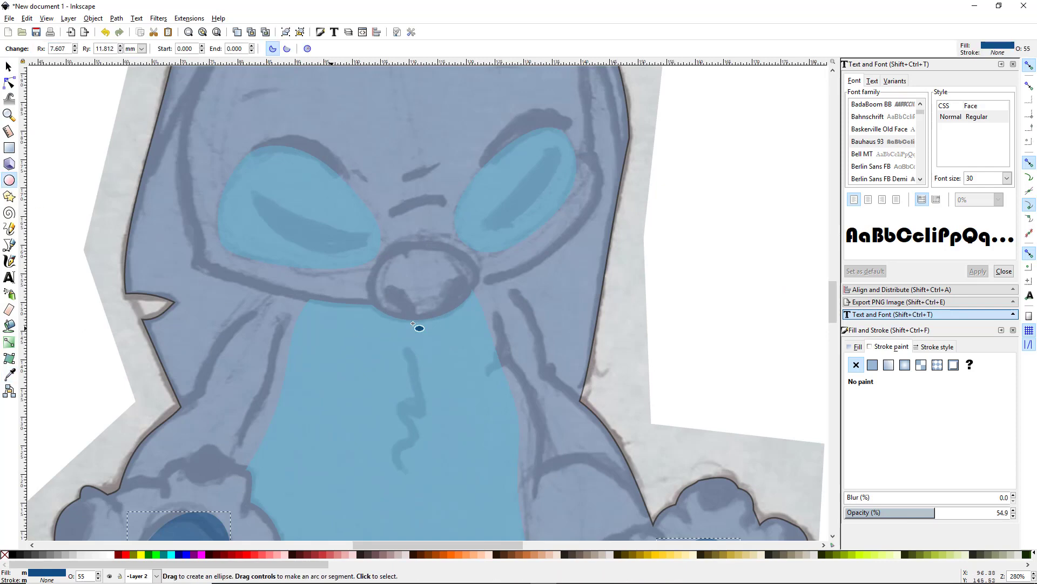
{"action": "left_click_drag", "start_coordinate": [412, 272], "coordinate": [400, 265]}
{"action": "left_click_drag", "start_coordinate": [365, 248], "coordinate": [473, 321]}
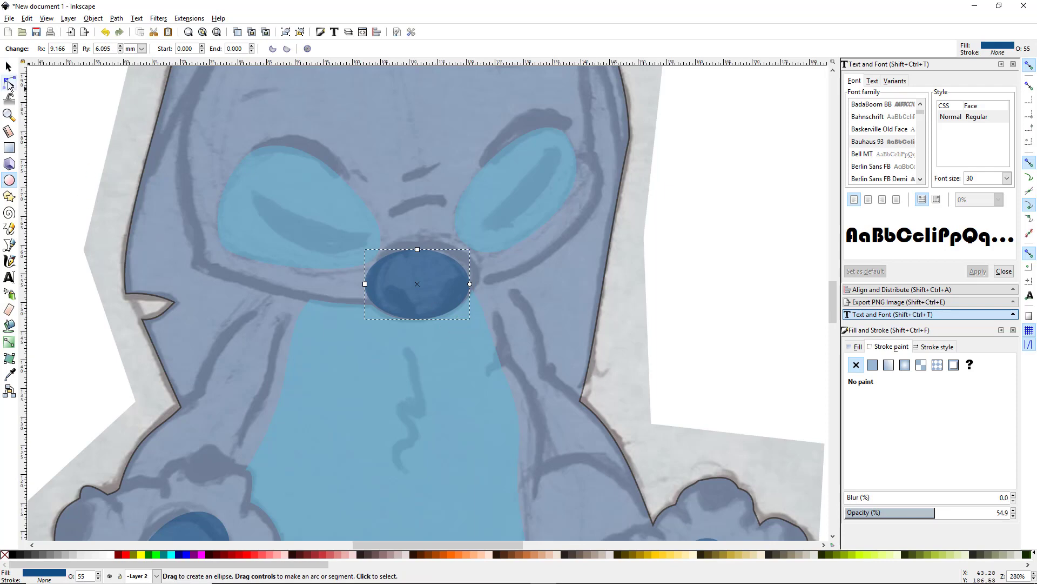
Convert the nose ellipse to a path so its nodes can be edited.
{"action": "left_click", "coordinate": [9, 83]}
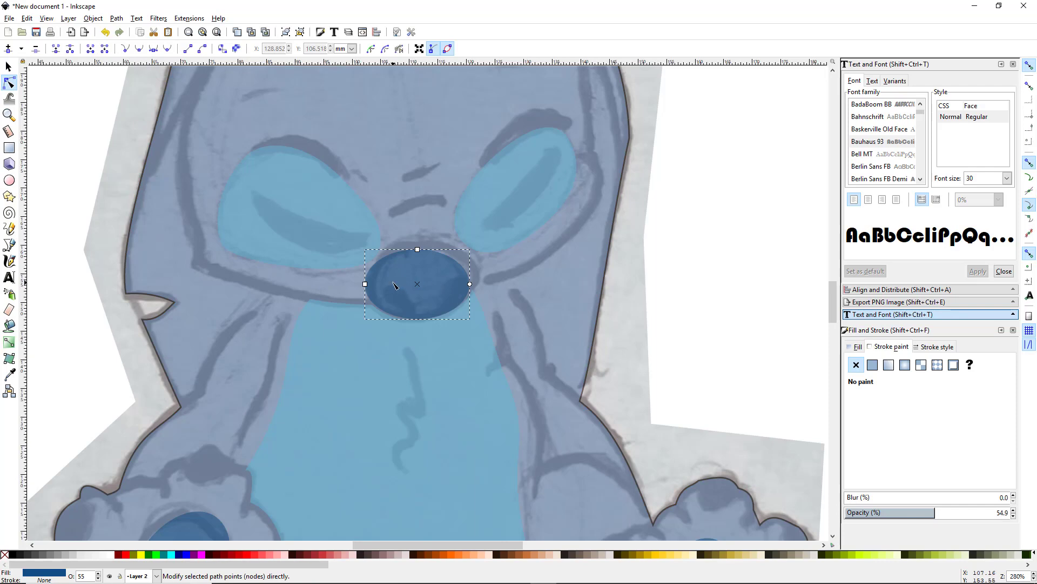
{"action": "left_click", "coordinate": [9, 66]}
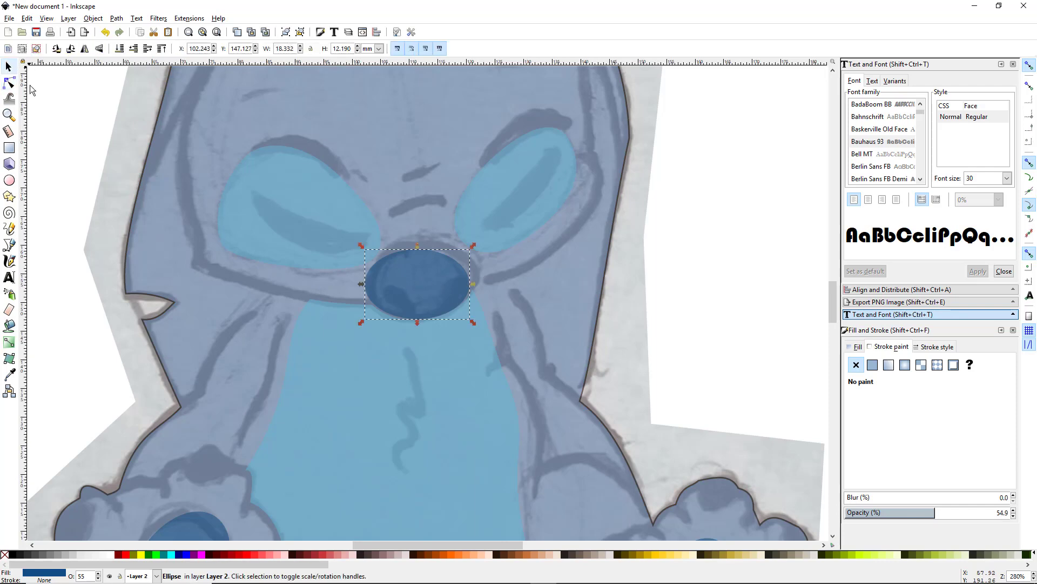
{"action": "left_click", "coordinate": [116, 18]}
{"action": "left_click", "coordinate": [136, 31]}
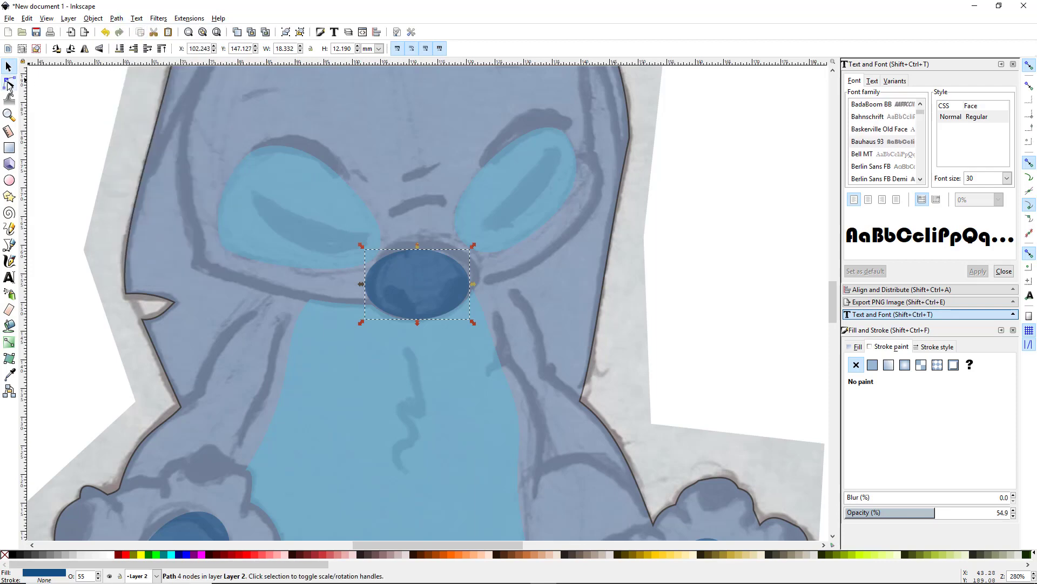
Reshape the nose path by moving its top, bottom and side nodes until the rounded outline fits the sketched nose.
{"action": "left_click", "coordinate": [9, 83]}
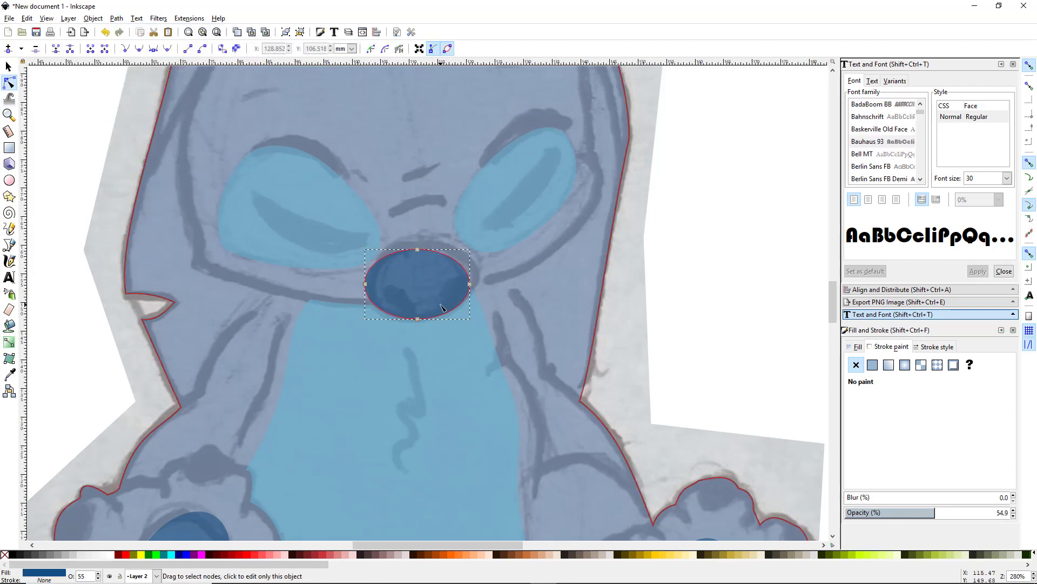
{"action": "left_click_drag", "start_coordinate": [417, 250], "coordinate": [419, 244]}
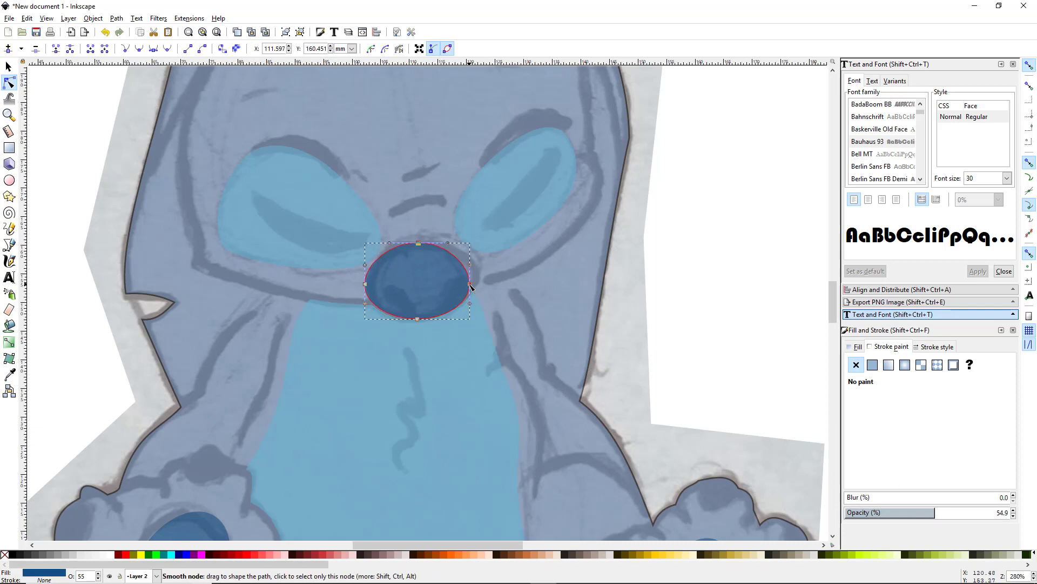
{"action": "left_click_drag", "start_coordinate": [470, 283], "coordinate": [480, 273]}
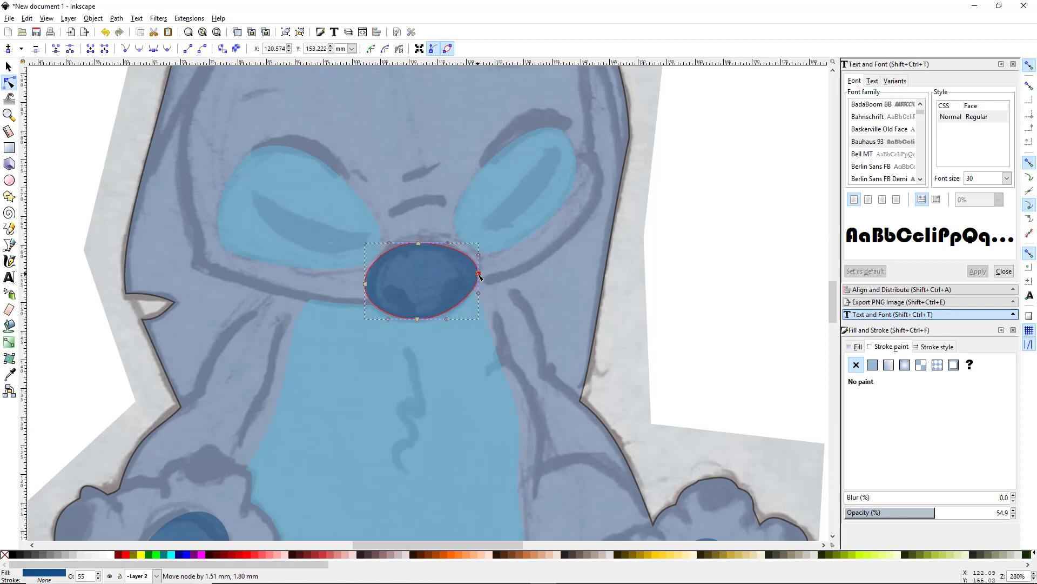
{"action": "left_click", "coordinate": [366, 284]}
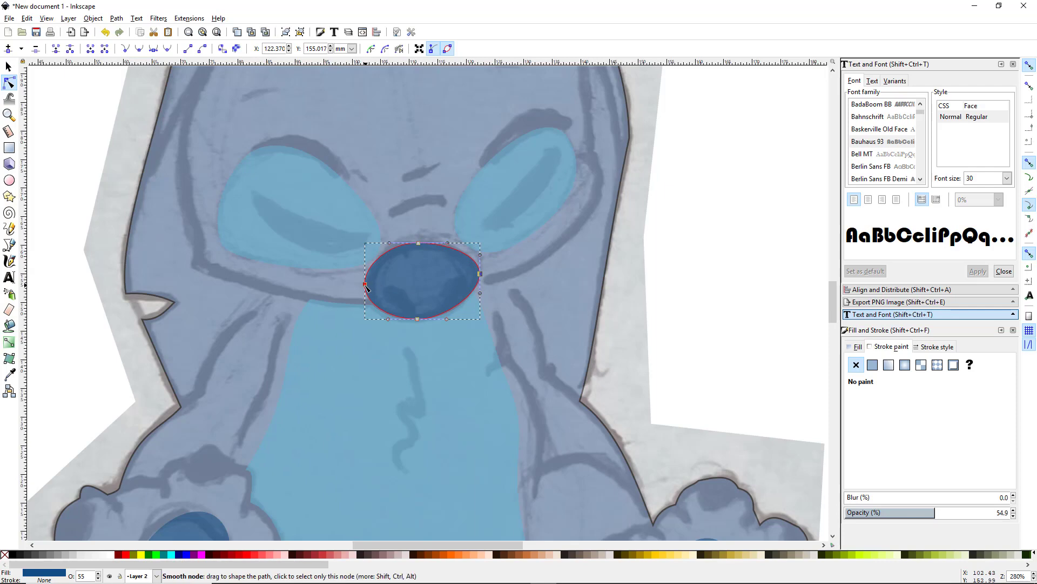
{"action": "left_click_drag", "start_coordinate": [421, 323], "coordinate": [424, 321]}
{"action": "scroll", "coordinate": [438, 292], "scroll_direction": "up", "scroll_amount": 1}
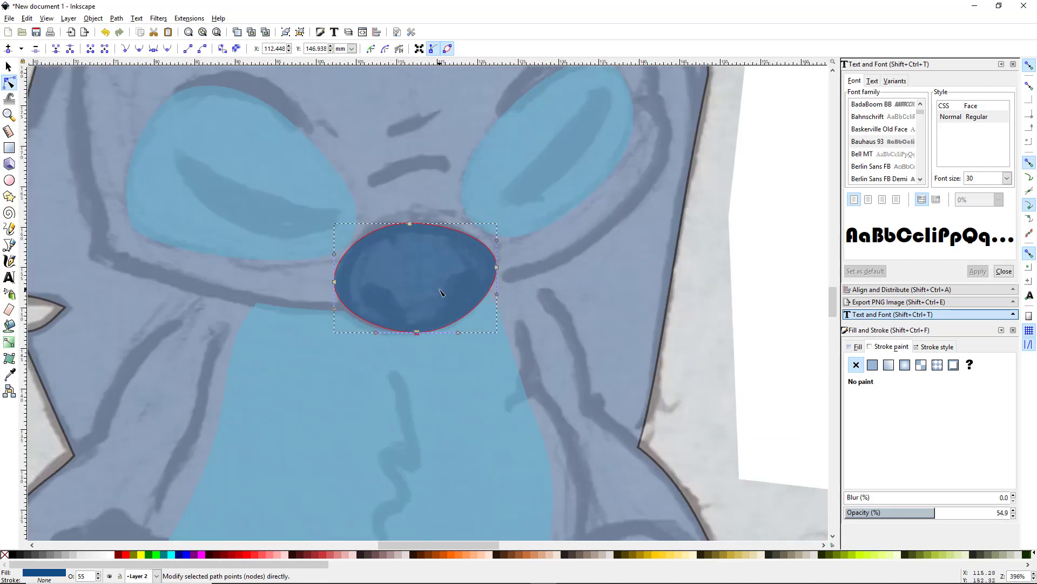
{"action": "left_click_drag", "start_coordinate": [413, 229], "coordinate": [415, 232]}
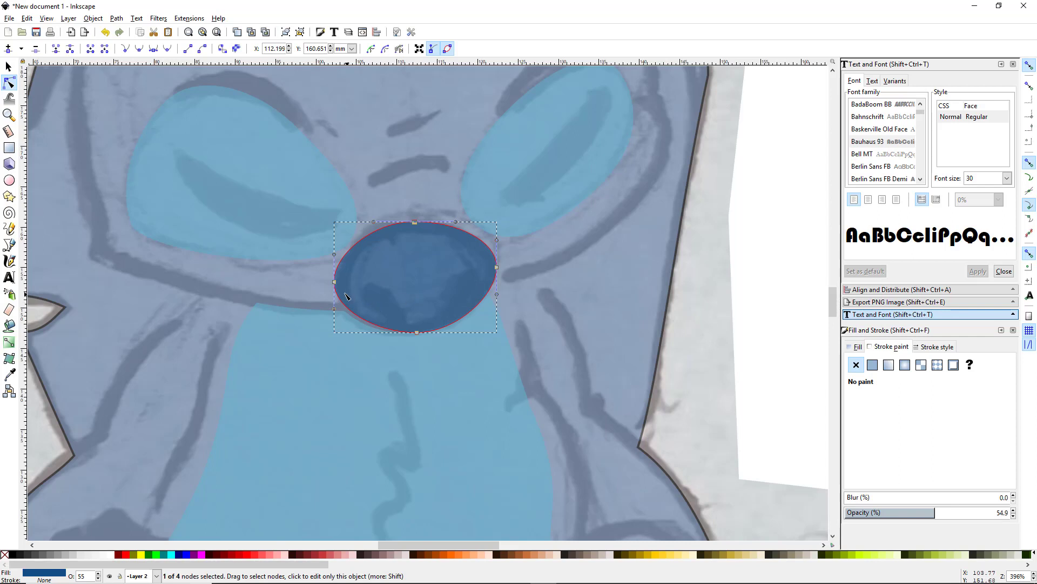
{"action": "left_click_drag", "start_coordinate": [335, 282], "coordinate": [340, 283]}
{"action": "left_click_drag", "start_coordinate": [497, 267], "coordinate": [495, 264]}
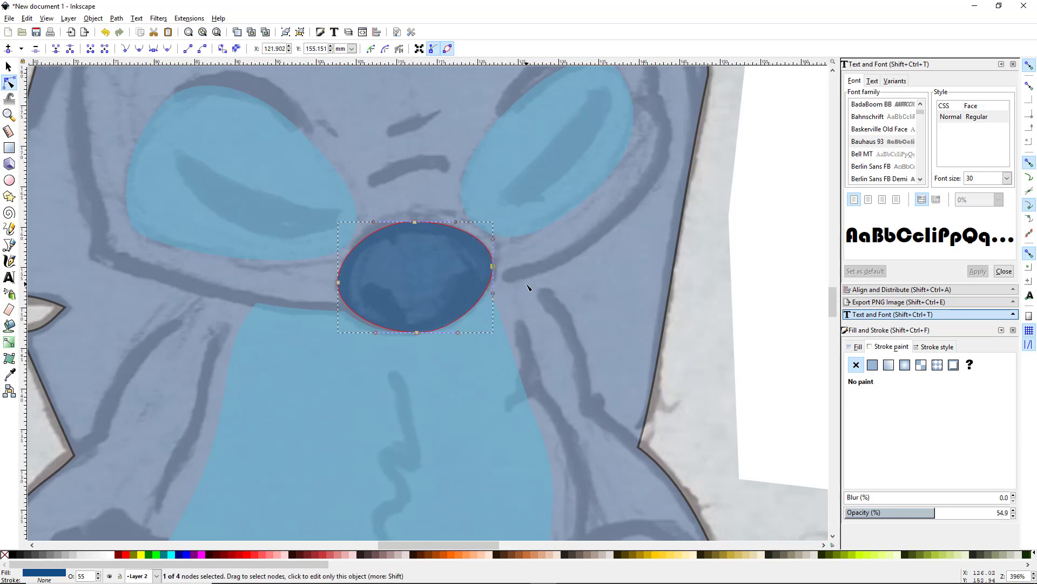
Start a Bezier path for the drooping ear on the character's left-hand side, placing its first node on the sketched inner ear line.
{"action": "scroll", "coordinate": [426, 415], "scroll_direction": "down", "scroll_amount": 2, "text": "ctrl"}
{"action": "scroll", "coordinate": [427, 415], "scroll_direction": "down", "scroll_amount": 1, "text": "ctrl"}
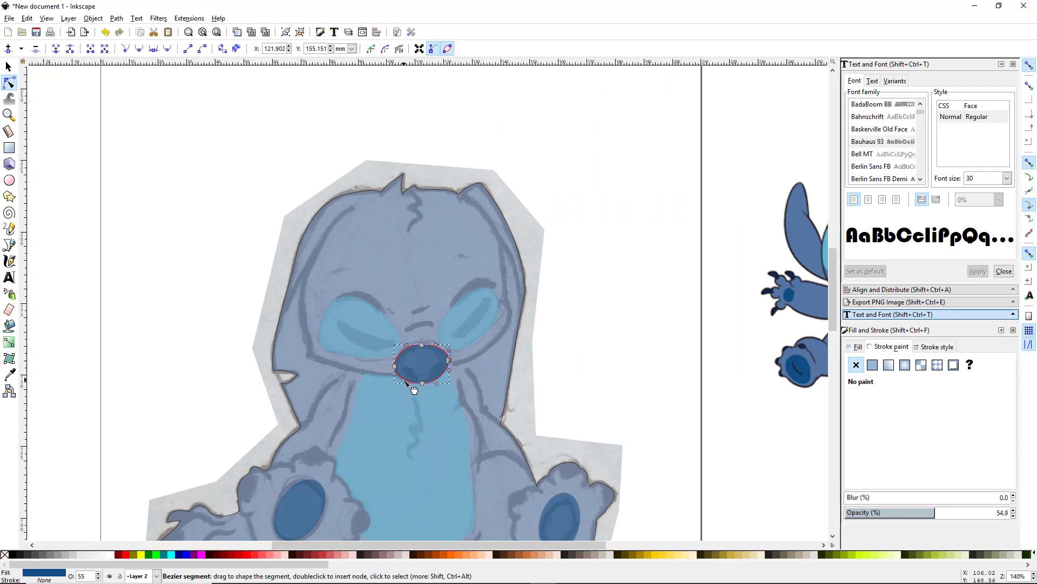
{"action": "scroll", "coordinate": [574, 451], "scroll_direction": "down", "scroll_amount": 3}
{"action": "scroll", "coordinate": [456, 371], "scroll_direction": "right", "scroll_amount": 5}
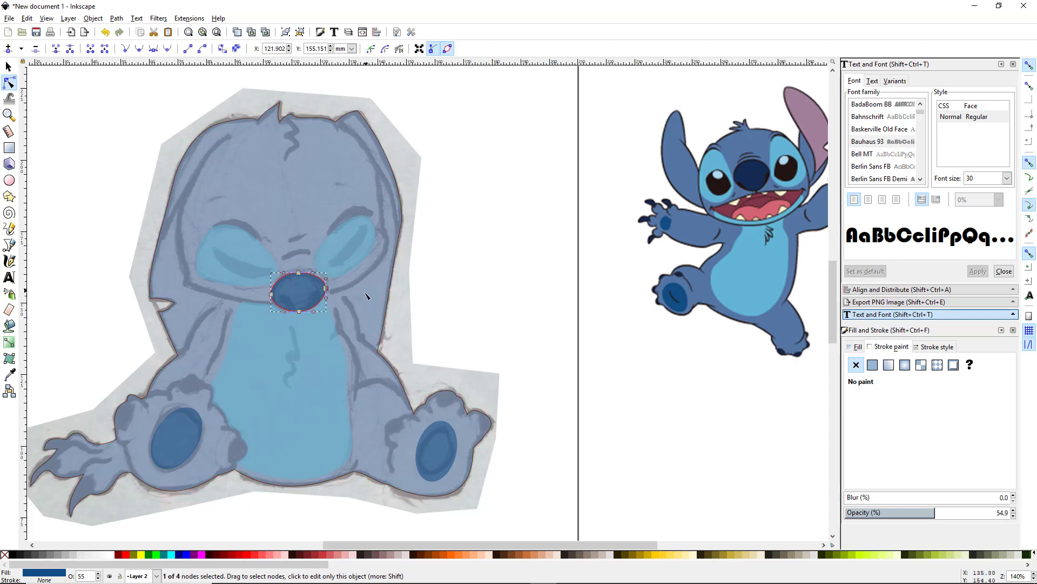
{"action": "scroll", "coordinate": [49, 290], "scroll_direction": "up", "scroll_amount": 2, "text": "ctrl"}
{"action": "key", "text": "b"}
{"action": "left_click", "coordinate": [317, 110]}
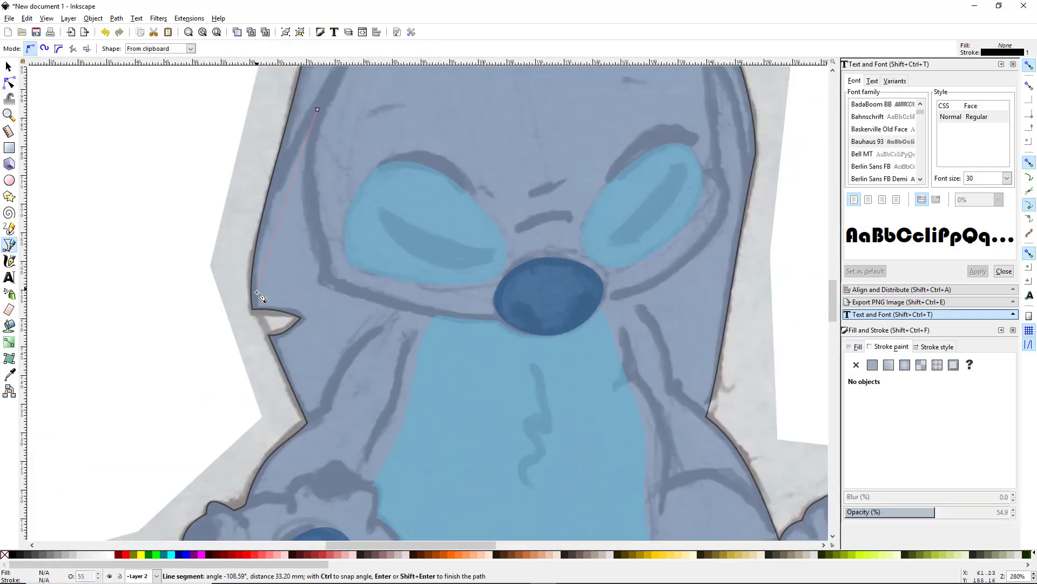
Draw a closed straight-segment path roughly covering the inner part of the left ear, including the notch.
{"action": "left_click", "coordinate": [253, 309]}
{"action": "left_click", "coordinate": [308, 423]}
{"action": "left_click", "coordinate": [396, 301]}
{"action": "left_click", "coordinate": [322, 280]}
{"action": "left_click", "coordinate": [317, 109]}
{"action": "scroll", "coordinate": [438, 243], "scroll_direction": "down", "scroll_amount": 3}
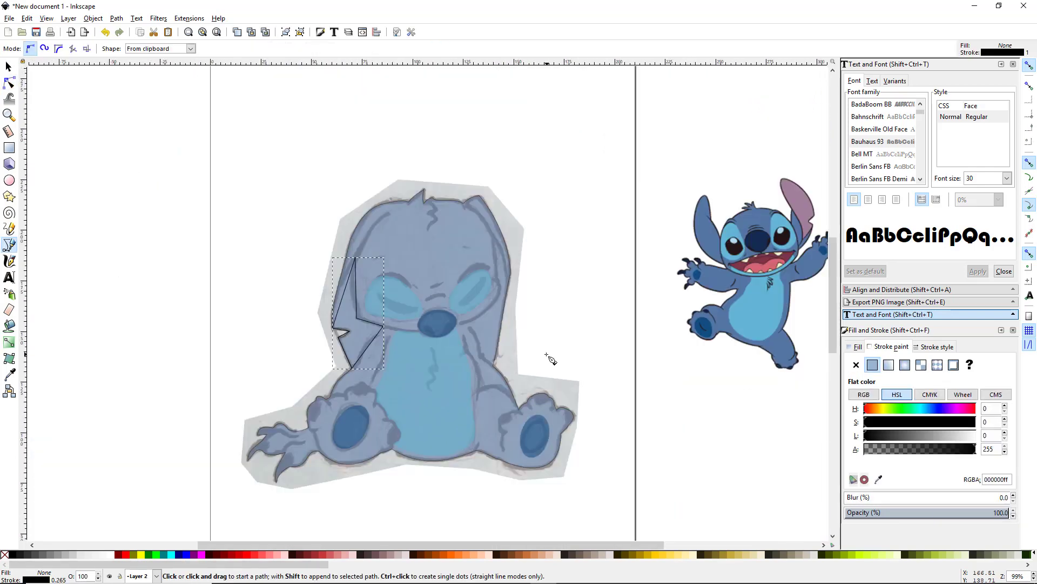
Fill the ear shape with the pink sampled from the reference character's ear and remove its stroke.
{"action": "left_click_drag", "start_coordinate": [548, 352], "coordinate": [515, 354]}
{"action": "key", "text": "d"}
{"action": "left_click", "coordinate": [770, 208]}
{"action": "key", "text": "3"}
{"action": "key", "text": "s"}
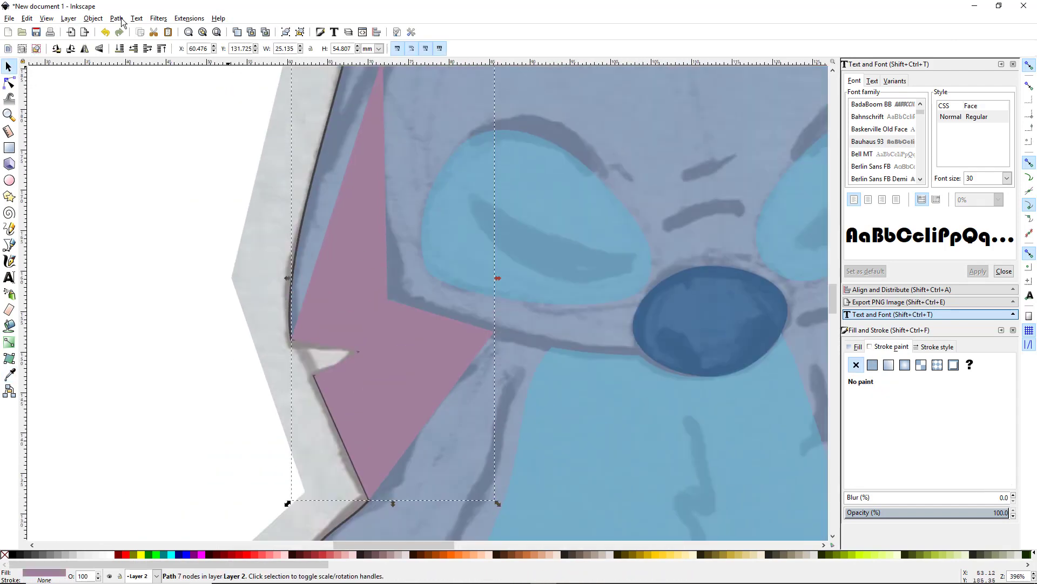
Bend the pink ear shape's outer edge along the head contour and move its inner corner node onto the cheek line.
{"action": "left_click", "coordinate": [9, 84]}
{"action": "left_click_drag", "start_coordinate": [333, 211], "coordinate": [320, 366]}
{"action": "left_click_drag", "start_coordinate": [357, 301], "coordinate": [350, 294]}
{"action": "left_click_drag", "start_coordinate": [393, 468], "coordinate": [401, 463]}
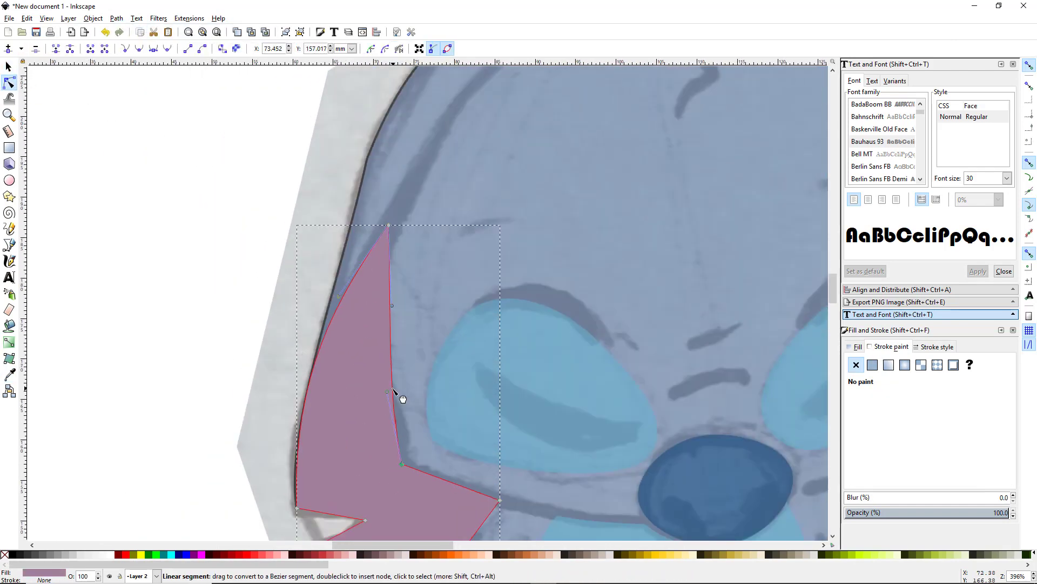
Curve the ear shape's inner edge beside the eye, adding a node midway and aligning the upper tip with the sketch.
{"action": "left_click_drag", "start_coordinate": [397, 393], "coordinate": [392, 396]}
{"action": "left_click_drag", "start_coordinate": [392, 304], "coordinate": [376, 306]}
{"action": "left_click_drag", "start_coordinate": [389, 225], "coordinate": [391, 221]}
{"action": "left_click_drag", "start_coordinate": [386, 393], "coordinate": [417, 439]}
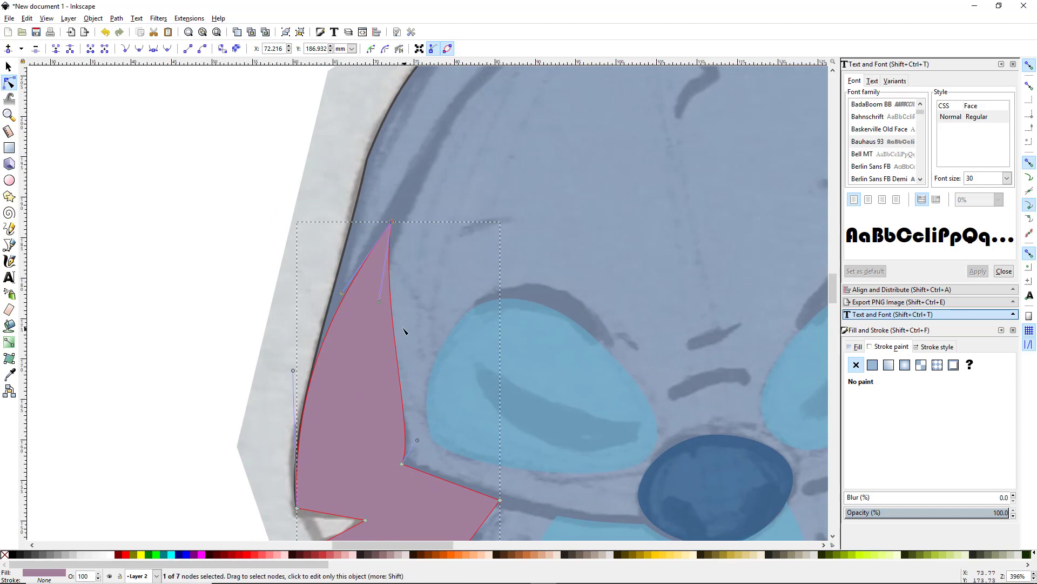
{"action": "double_click", "coordinate": [395, 343]}
{"action": "left_click_drag", "start_coordinate": [395, 343], "coordinate": [384, 333]}
{"action": "left_click", "coordinate": [402, 464]}
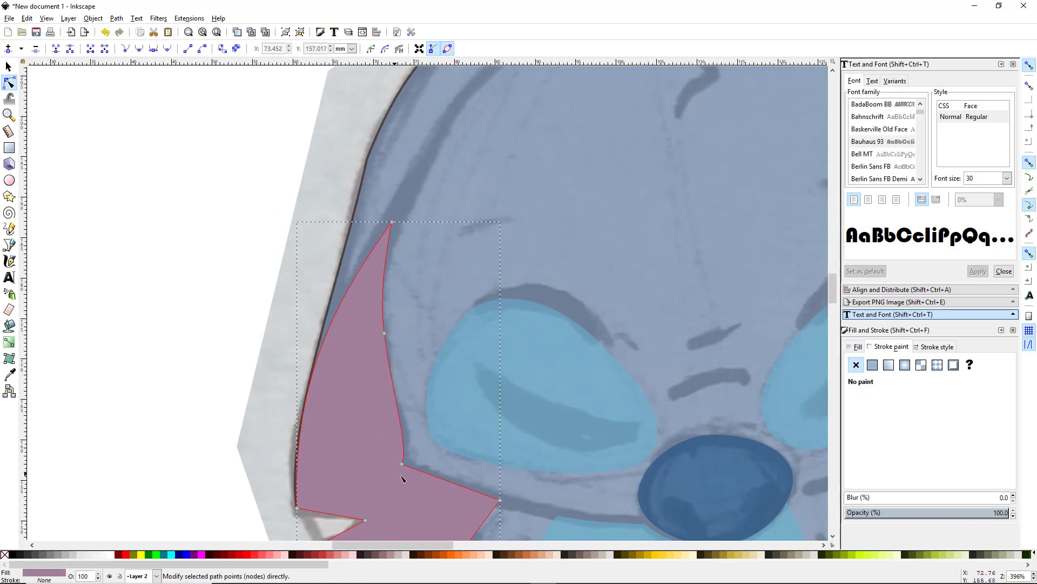
Curve the ear shape's edge below the cheek and its lower edge along the arm to follow the sketch.
{"action": "left_click_drag", "start_coordinate": [411, 450], "coordinate": [418, 445]}
{"action": "left_click_drag", "start_coordinate": [454, 492], "coordinate": [486, 316]}
{"action": "scroll", "coordinate": [487, 317], "scroll_direction": "up", "scroll_amount": 1}
{"action": "left_click_drag", "start_coordinate": [479, 299], "coordinate": [477, 303]}
{"action": "left_click_drag", "start_coordinate": [488, 494], "coordinate": [500, 368]}
{"action": "left_click_drag", "start_coordinate": [470, 326], "coordinate": [461, 315]}
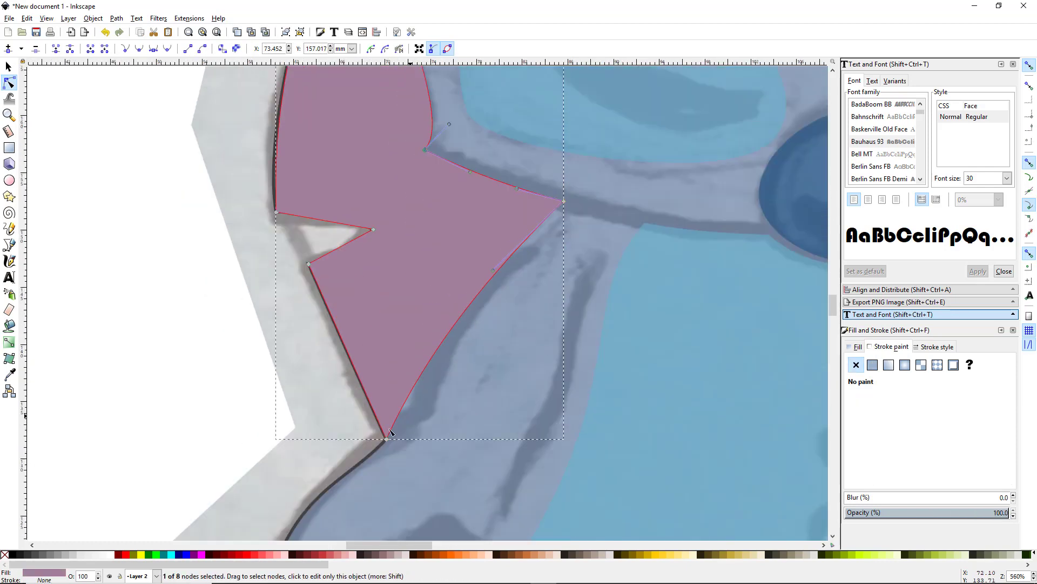
Add a node near the ear's lower tip to round it and move the cheek-side point onto the sketch line.
{"action": "double_click", "coordinate": [410, 394]}
{"action": "left_click_drag", "start_coordinate": [409, 395], "coordinate": [401, 433]}
{"action": "left_click", "coordinate": [386, 439]}
{"action": "left_click_drag", "start_coordinate": [468, 337], "coordinate": [454, 315]}
{"action": "left_click_drag", "start_coordinate": [563, 201], "coordinate": [571, 209]}
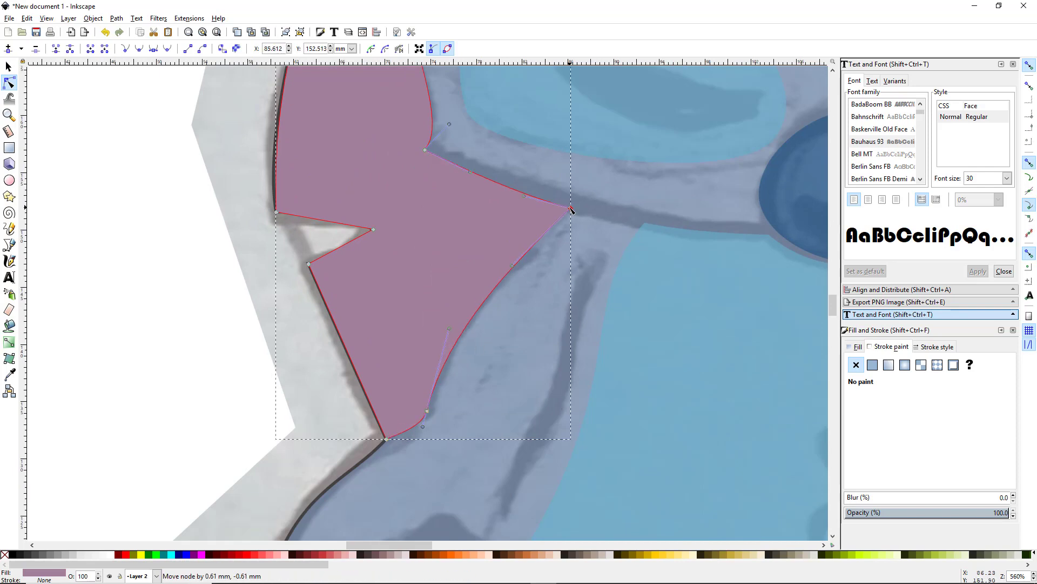
{"action": "left_click_drag", "start_coordinate": [513, 265], "coordinate": [516, 255]}
Curve the lower side of the ear notch and fine-tune the notch's corner nodes to match the sketch.
{"action": "scroll", "coordinate": [501, 291], "scroll_direction": "down", "scroll_amount": 1}
{"action": "left_click_drag", "start_coordinate": [400, 267], "coordinate": [407, 270]}
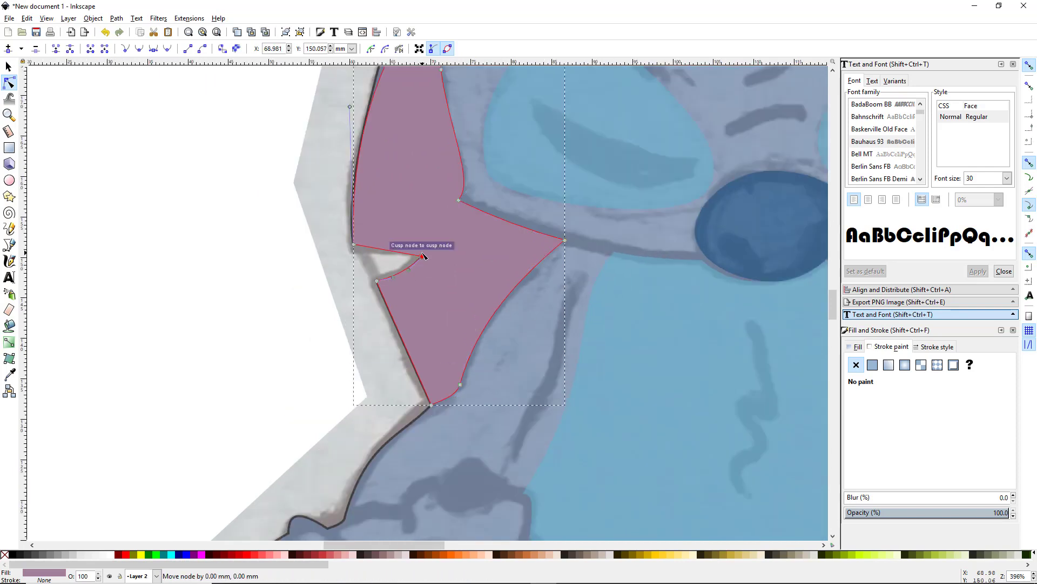
{"action": "left_click_drag", "start_coordinate": [353, 244], "coordinate": [353, 247]}
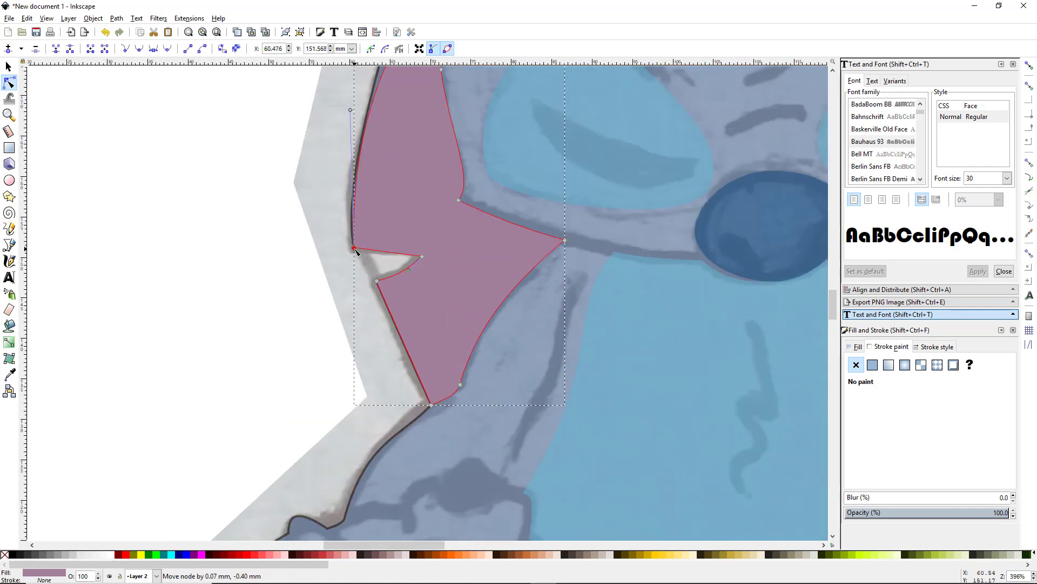
{"action": "left_click_drag", "start_coordinate": [422, 257], "coordinate": [419, 254]}
{"action": "scroll", "coordinate": [464, 275], "scroll_direction": "down", "scroll_amount": 3}
{"action": "key", "text": "s"}
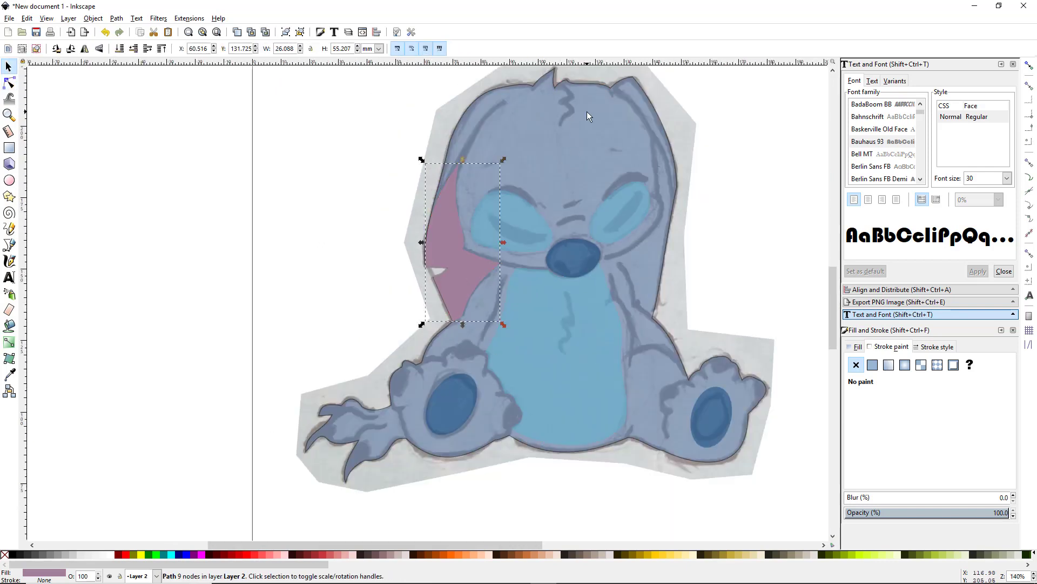
Remove the black outline stroke from the blue body shape.
{"action": "left_click", "coordinate": [489, 432]}
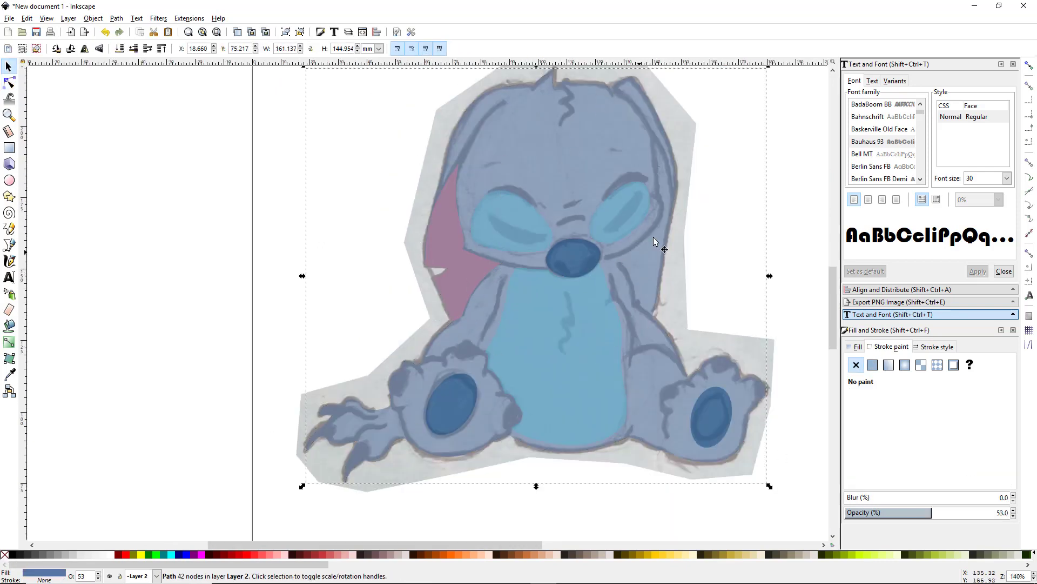
{"action": "left_click_drag", "start_coordinate": [462, 326], "coordinate": [301, 413]}
{"action": "left_click", "coordinate": [316, 318]}
{"action": "left_click", "coordinate": [472, 411]}
Draw a closed straight-segment path roughly covering the inner part of the right ear.
{"action": "scroll", "coordinate": [579, 379], "scroll_direction": "up", "scroll_amount": 1}
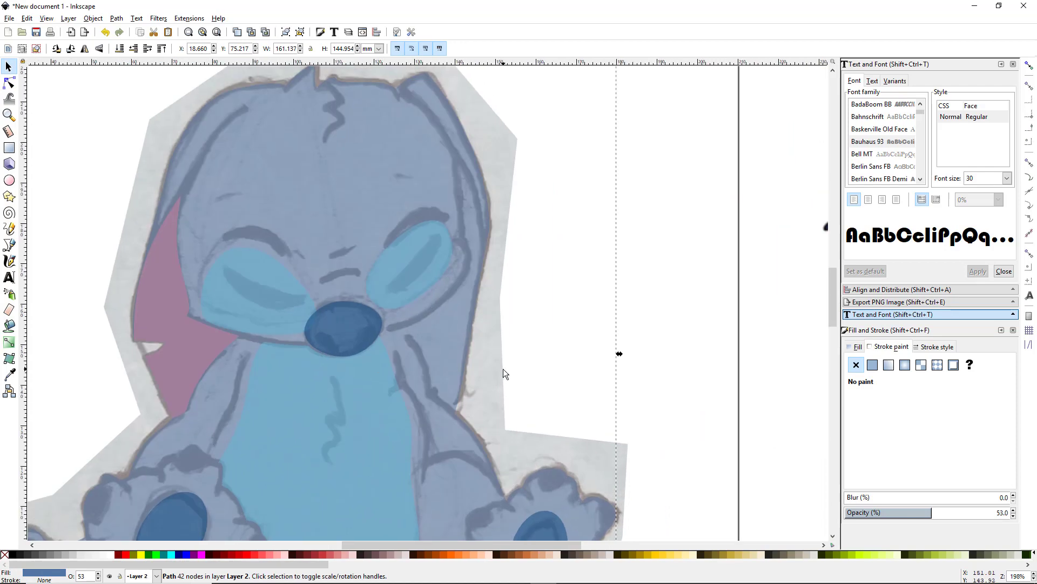
{"action": "key", "text": "b"}
{"action": "left_click", "coordinate": [455, 156]}
{"action": "left_click", "coordinate": [460, 242]}
{"action": "left_click", "coordinate": [399, 328]}
{"action": "left_click", "coordinate": [430, 395]}
{"action": "left_click", "coordinate": [455, 415]}
{"action": "left_click", "coordinate": [454, 156]}
Fill the right ear shape with the pink sampled from the left ear and set its opacity to 47.7%.
{"action": "key", "text": "n"}
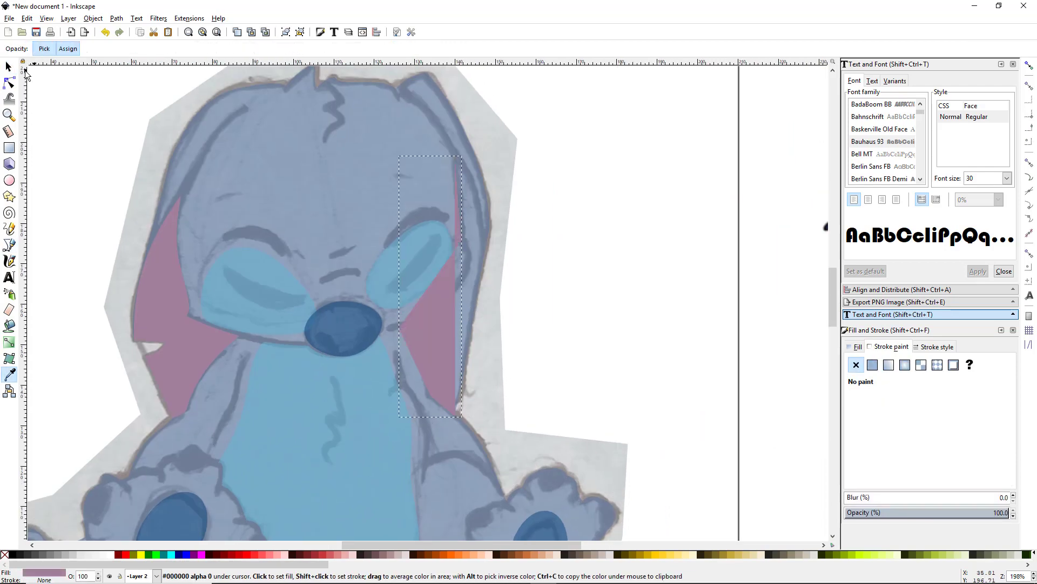
{"action": "scroll", "coordinate": [584, 350], "scroll_direction": "up", "scroll_amount": 1}
{"action": "left_click_drag", "start_coordinate": [401, 241], "coordinate": [436, 206]}
{"action": "left_click", "coordinate": [923, 512]}
Bend the right ear shape's lower, cheek-side and outer edges and place its upper tip to follow the sketch.
{"action": "scroll", "coordinate": [421, 448], "scroll_direction": "up", "scroll_amount": 1}
{"action": "left_click_drag", "start_coordinate": [394, 442], "coordinate": [365, 412]}
{"action": "left_click_drag", "start_coordinate": [344, 400], "coordinate": [342, 398]}
{"action": "left_click_drag", "start_coordinate": [316, 342], "coordinate": [328, 320]}
{"action": "left_click_drag", "start_coordinate": [349, 170], "coordinate": [378, 192]}
{"action": "left_click_drag", "start_coordinate": [281, 264], "coordinate": [280, 262]}
{"action": "left_click_drag", "start_coordinate": [394, 102], "coordinate": [346, 276]}
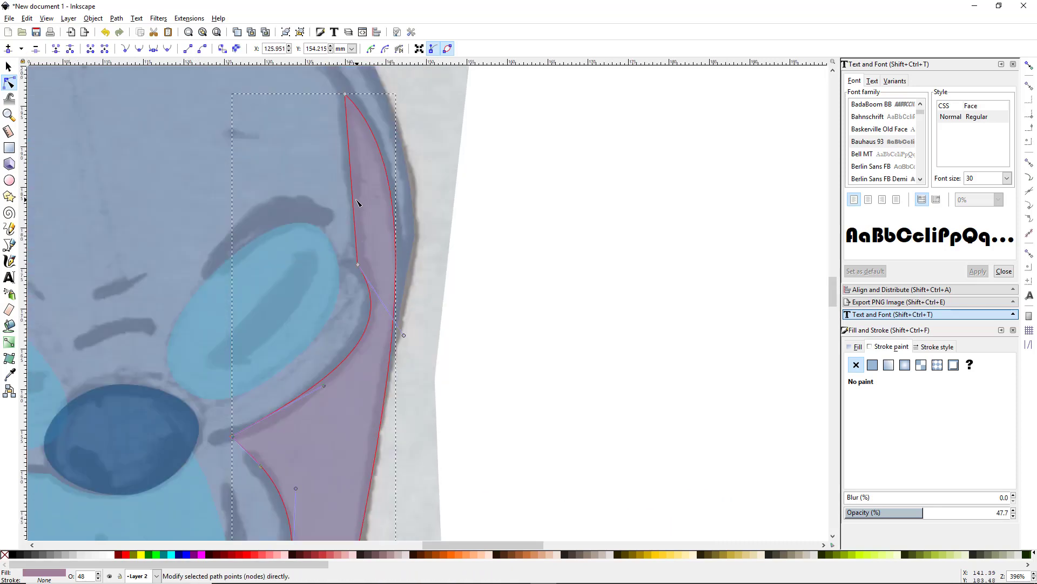
Refine the right ear shape's inner edge and cheek curve beside the eye and deselect the shape.
{"action": "left_click_drag", "start_coordinate": [355, 201], "coordinate": [359, 202]}
{"action": "left_click", "coordinate": [405, 328]}
{"action": "left_click", "coordinate": [380, 325]}
{"action": "left_click", "coordinate": [358, 264]}
{"action": "left_click_drag", "start_coordinate": [292, 392], "coordinate": [324, 386]}
{"action": "scroll", "coordinate": [324, 425], "scroll_direction": "down", "scroll_amount": 3}
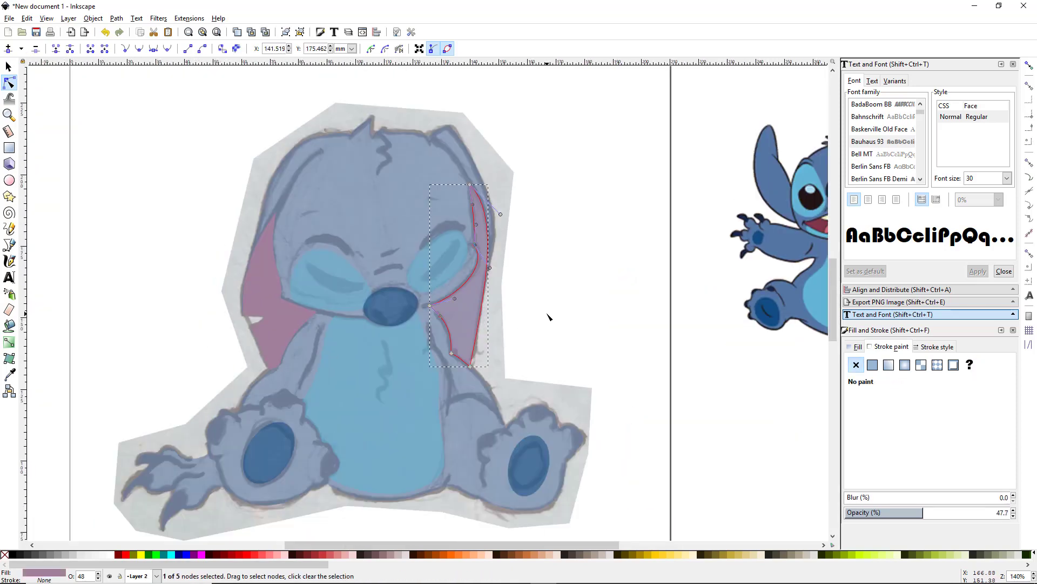
{"action": "key", "text": "s"}
{"action": "left_click", "coordinate": [546, 279]}
{"action": "scroll", "coordinate": [562, 287], "scroll_direction": "down", "scroll_amount": 2}
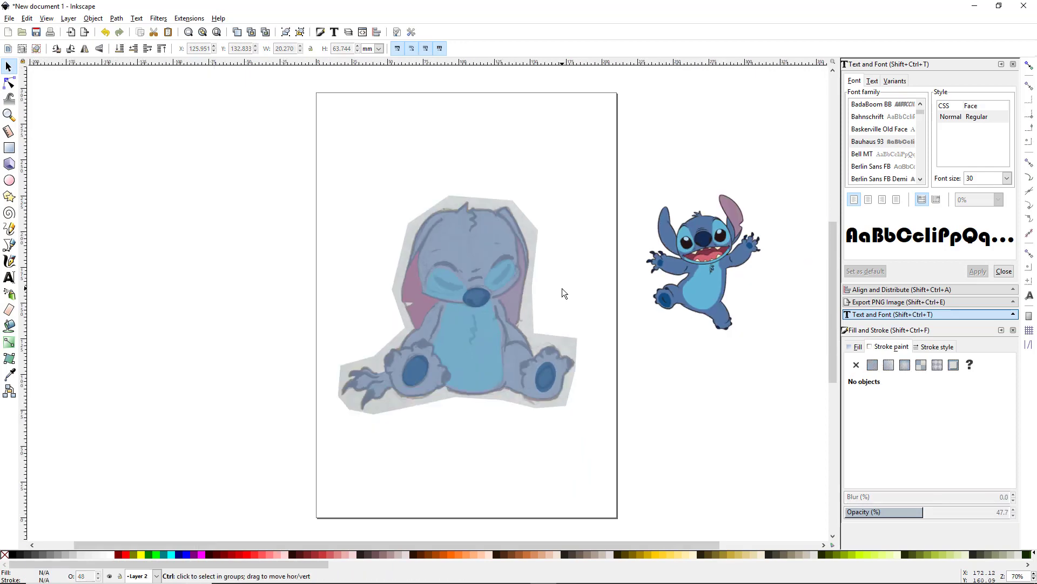
Examine the traced figure and compare it with the outlines on the reference character's hand, foot and body.
{"action": "left_click_drag", "start_coordinate": [688, 333], "coordinate": [637, 349]}
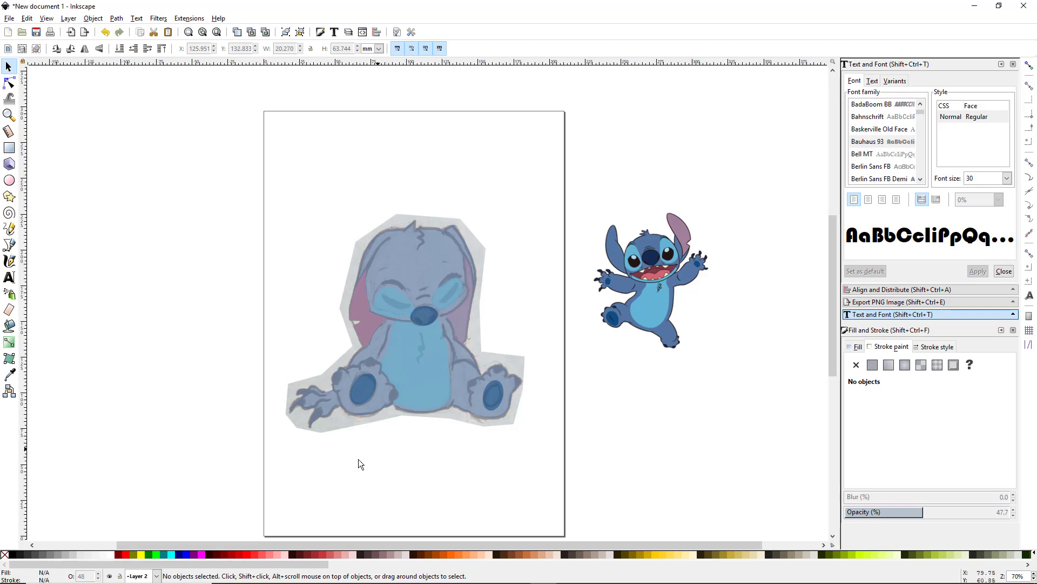
{"action": "left_click_drag", "start_coordinate": [364, 464], "coordinate": [375, 435]}
{"action": "scroll", "coordinate": [416, 416], "scroll_direction": "up", "scroll_amount": 2}
{"action": "left_click_drag", "start_coordinate": [453, 354], "coordinate": [435, 482]}
{"action": "scroll", "coordinate": [431, 471], "scroll_direction": "down", "scroll_amount": 1}
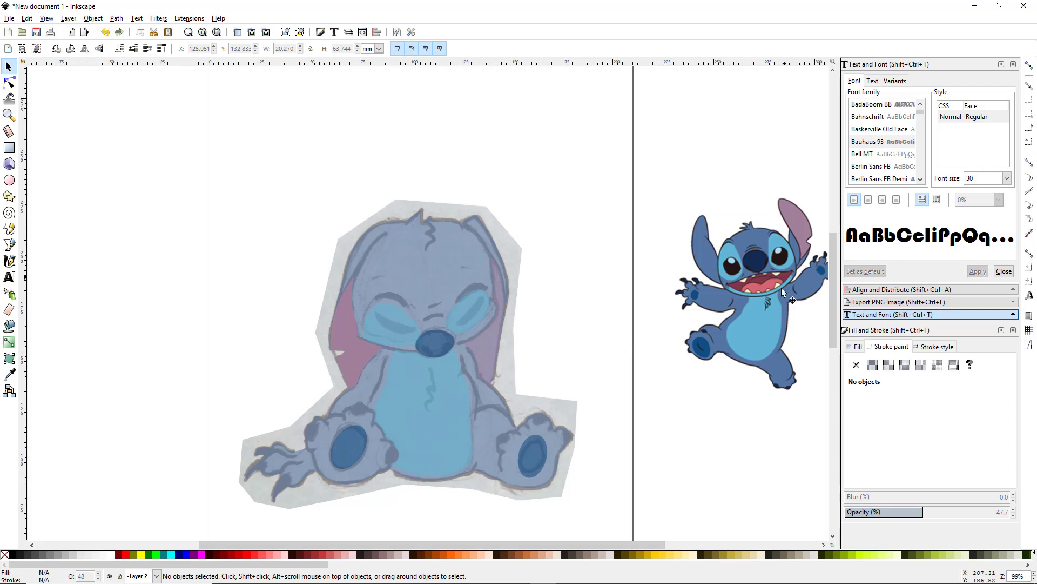
{"action": "scroll", "coordinate": [781, 287], "scroll_direction": "right", "scroll_amount": 2}
{"action": "scroll", "coordinate": [679, 345], "scroll_direction": "up", "scroll_amount": 5}
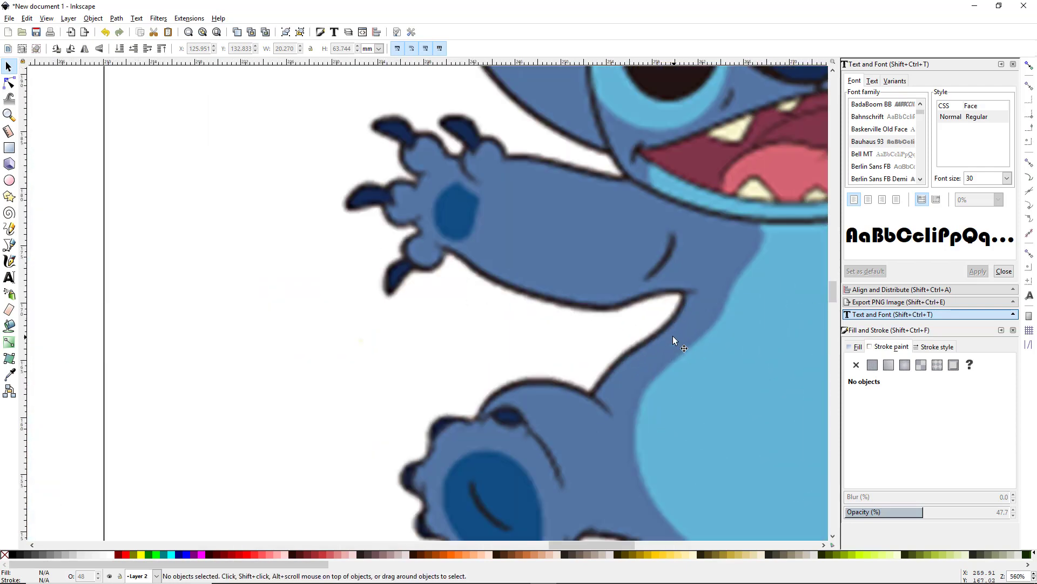
{"action": "scroll", "coordinate": [702, 341], "scroll_direction": "down", "scroll_amount": 1}
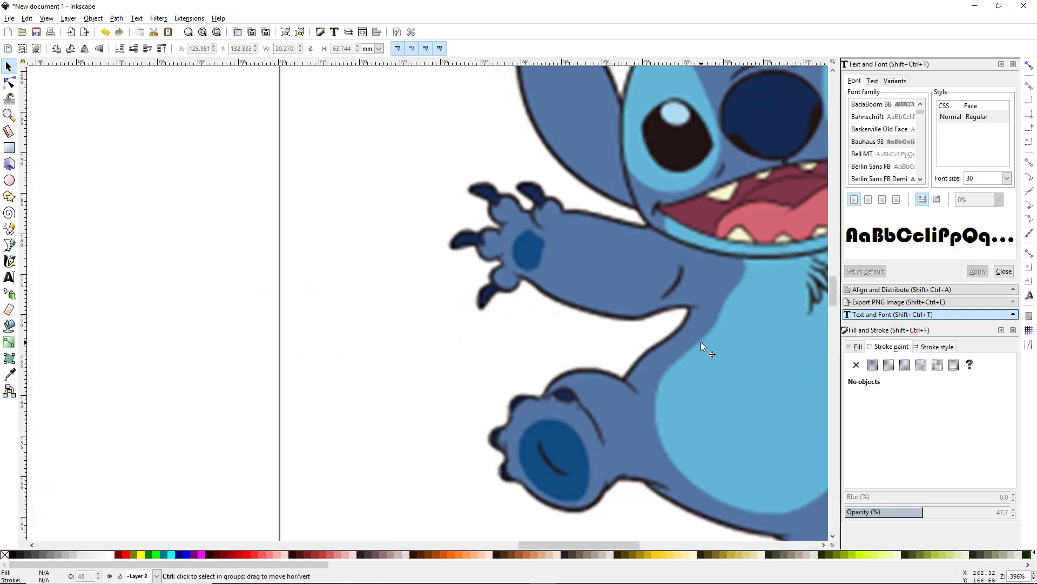
{"action": "scroll", "coordinate": [558, 324], "scroll_direction": "right", "scroll_amount": 3}
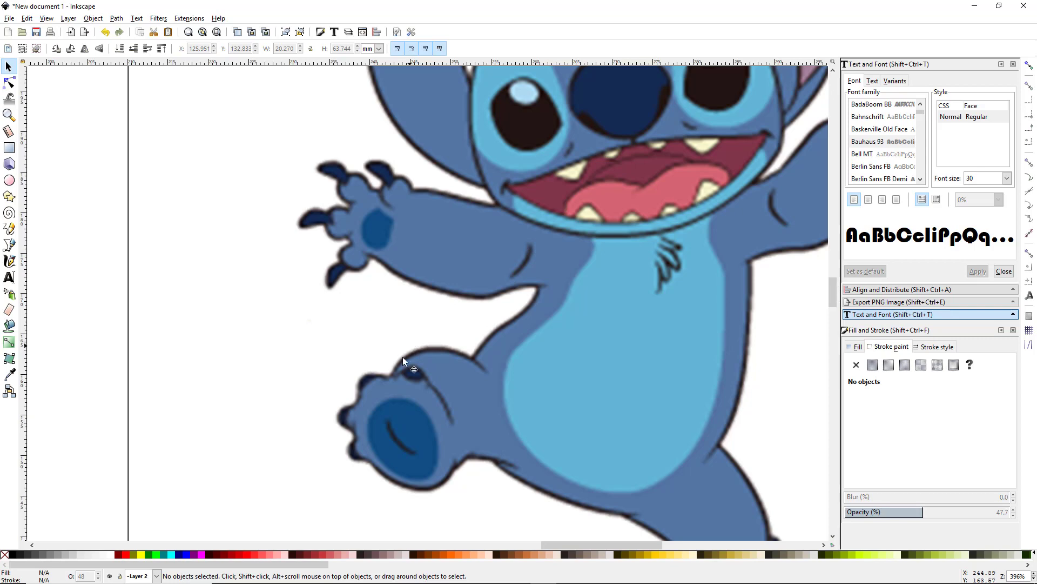
{"action": "scroll", "coordinate": [414, 358], "scroll_direction": "down", "scroll_amount": 3}
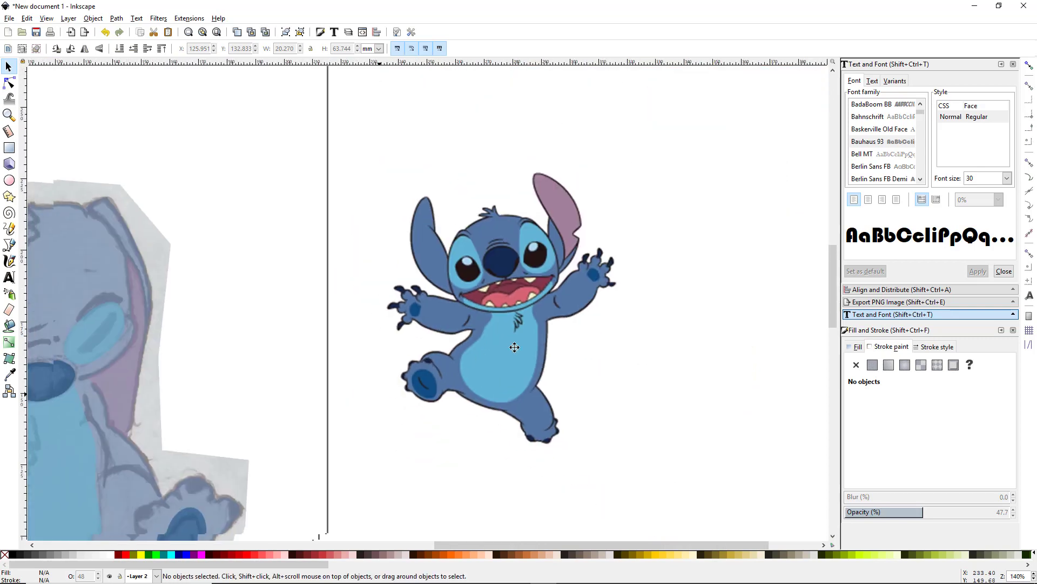
{"action": "left_click_drag", "start_coordinate": [514, 348], "coordinate": [769, 289]}
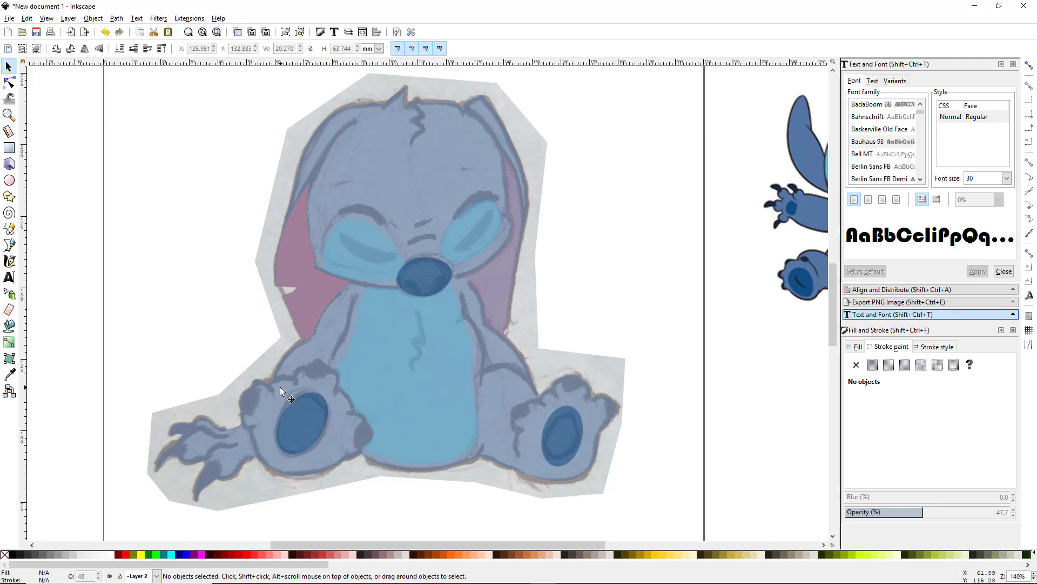
Start an outline path at the inner top of the left ear and run it down around the notch to the ear's lower tip.
{"action": "key", "text": "b"}
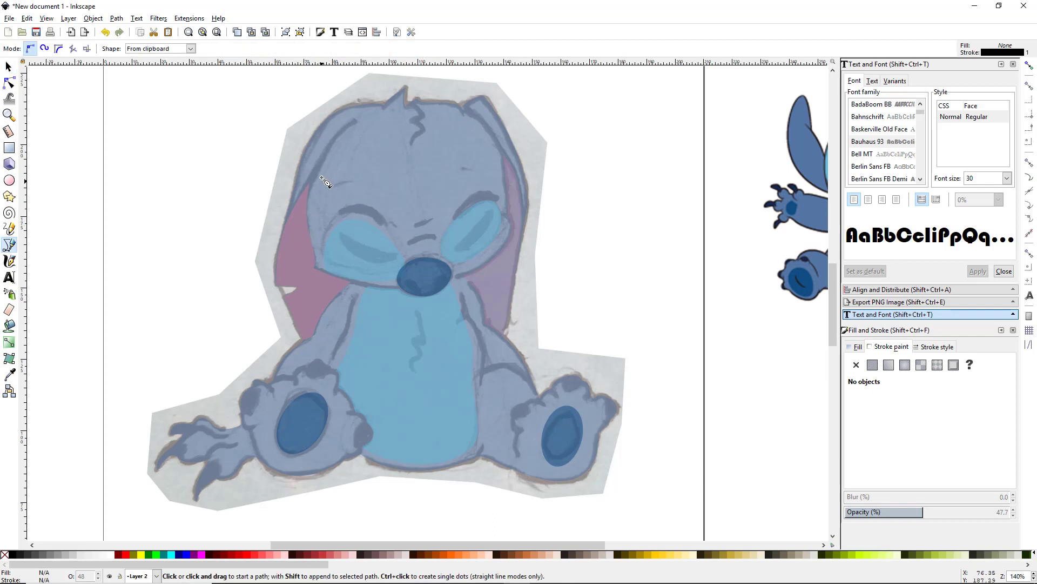
{"action": "left_click", "coordinate": [354, 123]}
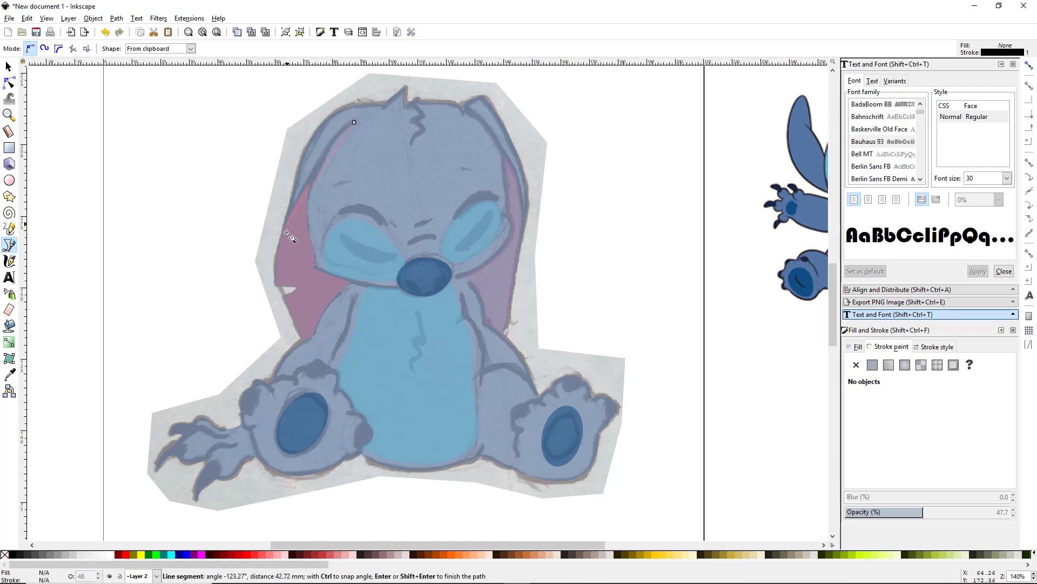
{"action": "left_click", "coordinate": [276, 285]}
{"action": "left_click", "coordinate": [298, 287]}
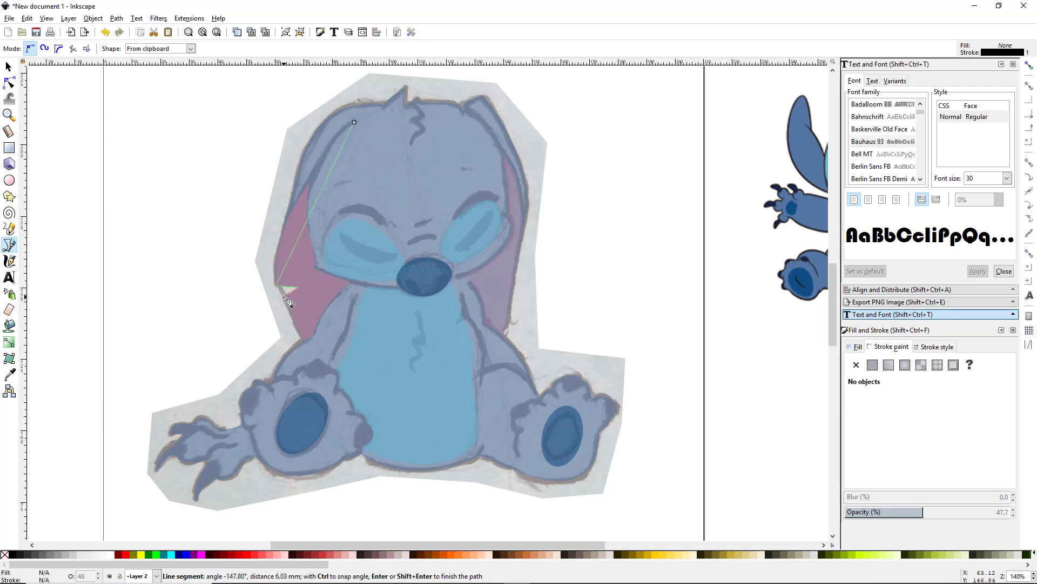
{"action": "left_click", "coordinate": [284, 297]}
{"action": "left_click", "coordinate": [302, 338]}
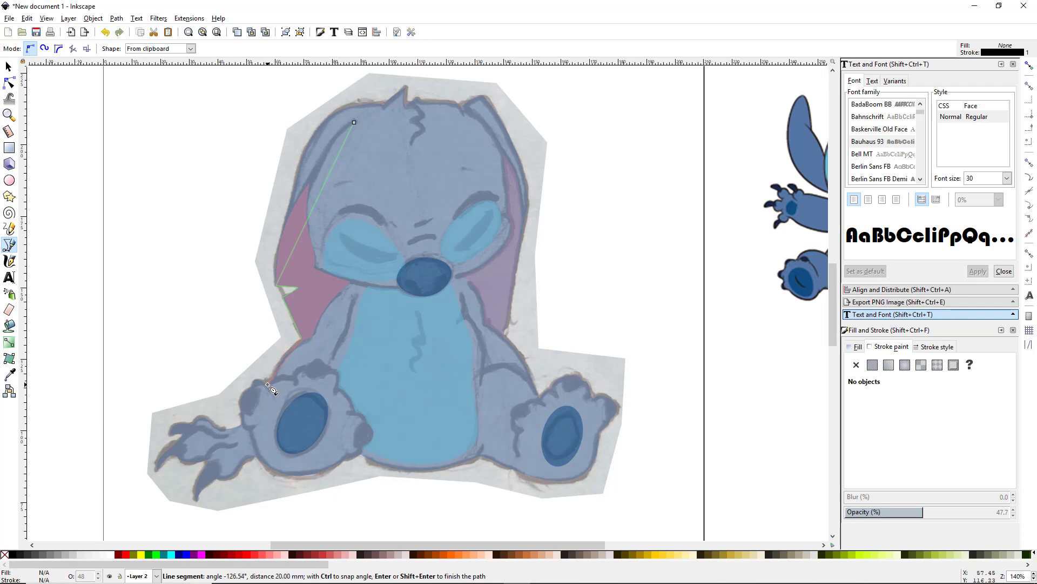
Continue the outline path down the left arm and around the left foot's outer toe to the tail.
{"action": "left_click", "coordinate": [268, 385]}
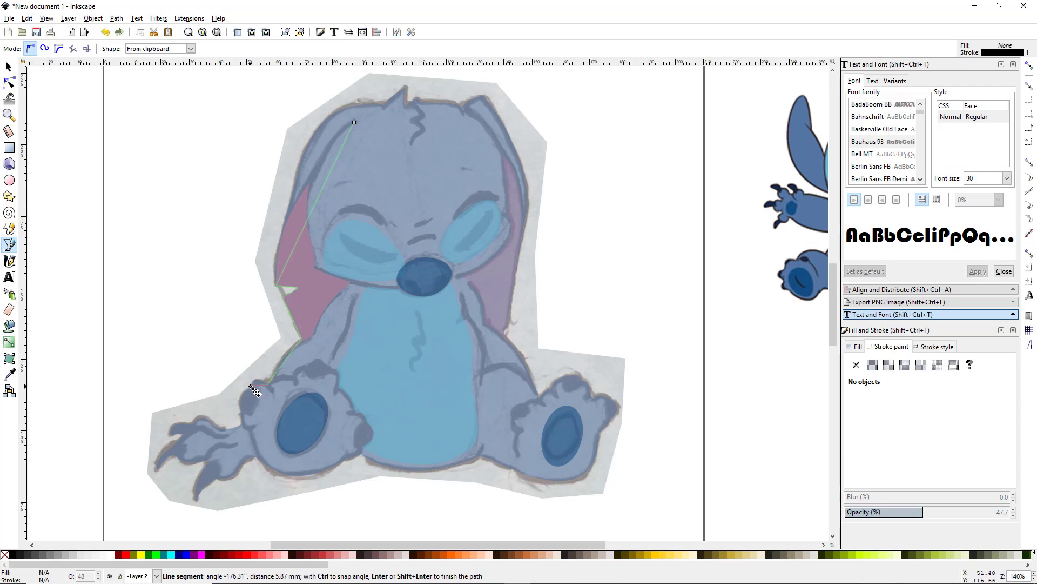
{"action": "left_click", "coordinate": [251, 386]}
{"action": "left_click", "coordinate": [241, 414]}
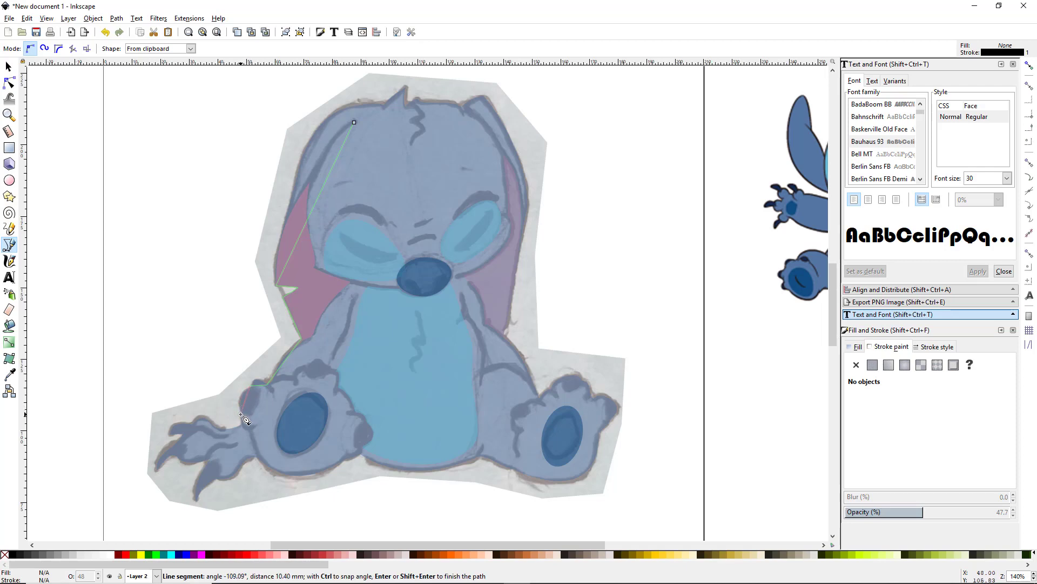
{"action": "left_click", "coordinate": [242, 422]}
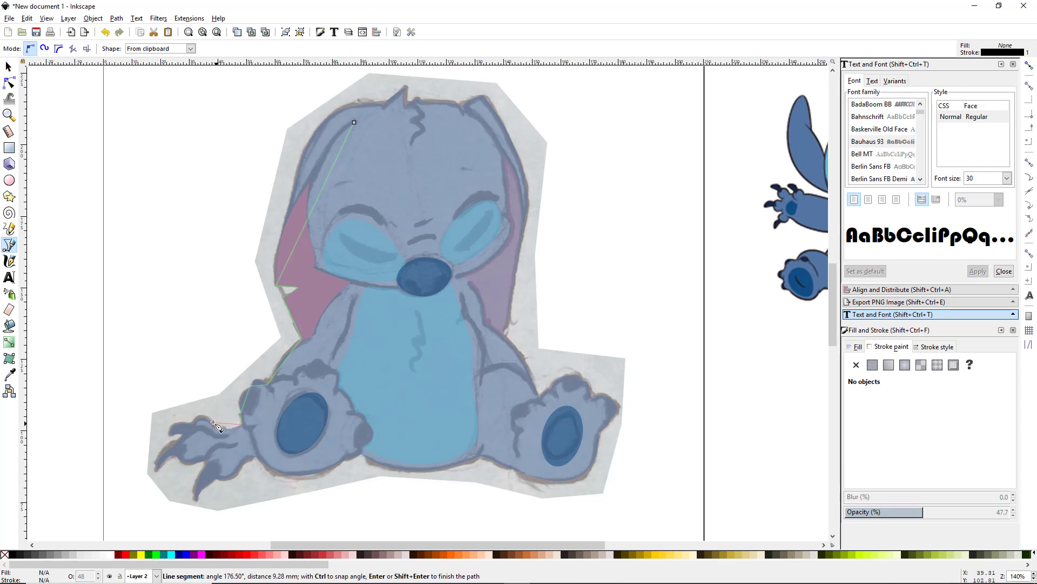
Trace the outline path around the points beside the left foot and back to the foot's lower edge.
{"action": "left_click", "coordinate": [194, 421]}
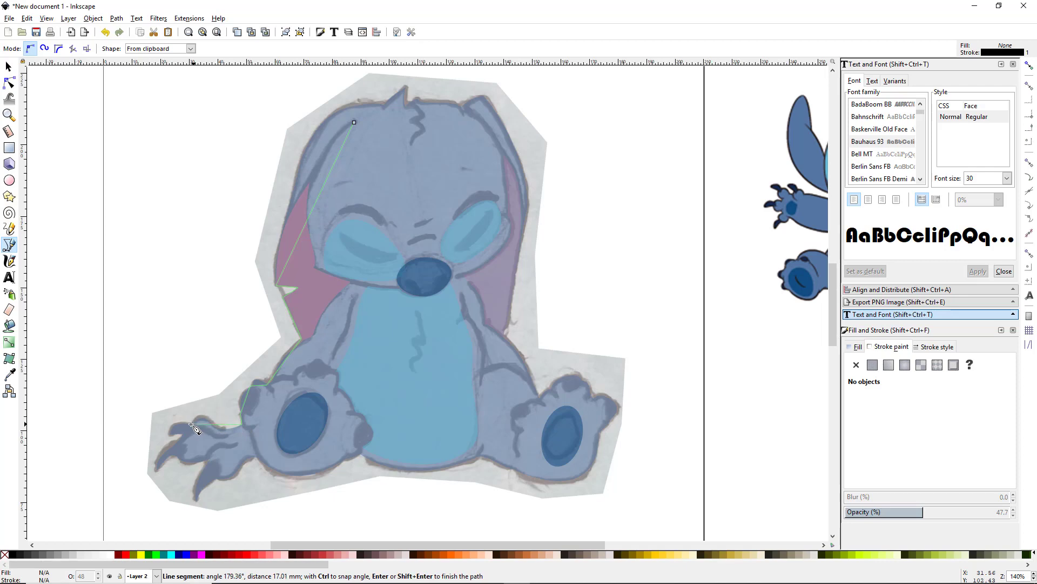
{"action": "left_click", "coordinate": [170, 433]}
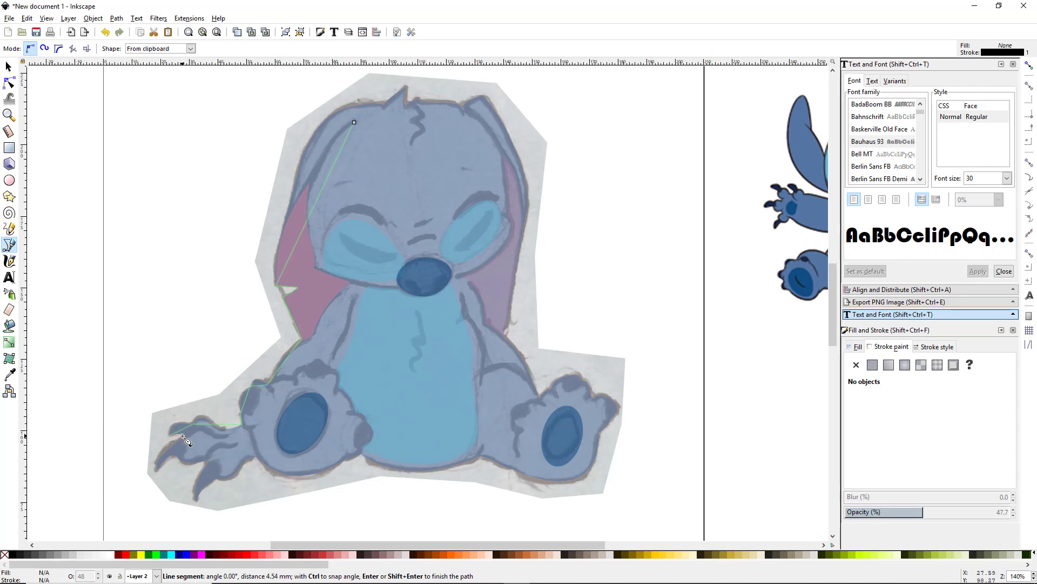
{"action": "left_click", "coordinate": [155, 470]}
{"action": "left_click", "coordinate": [178, 455]}
{"action": "left_click", "coordinate": [197, 498]}
{"action": "left_click", "coordinate": [221, 474]}
{"action": "left_click", "coordinate": [256, 457]}
Continue the outline path along the bottom of the body and around the right foot and its toes.
{"action": "left_click", "coordinate": [363, 452]}
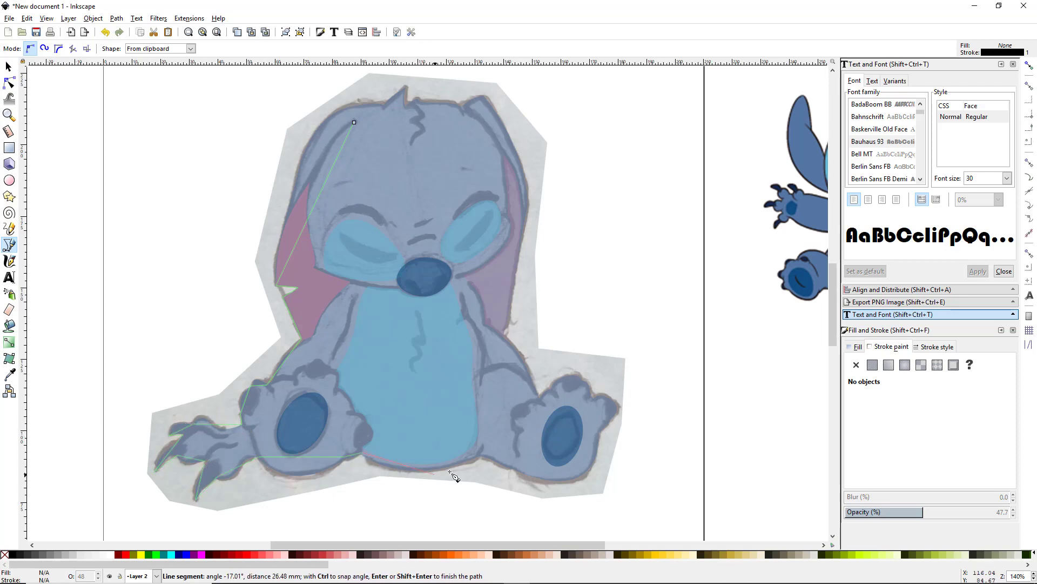
{"action": "left_click", "coordinate": [478, 456]}
{"action": "left_click", "coordinate": [513, 468]}
{"action": "left_click", "coordinate": [598, 435]}
{"action": "left_click", "coordinate": [584, 379]}
{"action": "left_click", "coordinate": [565, 377]}
{"action": "left_click", "coordinate": [535, 404]}
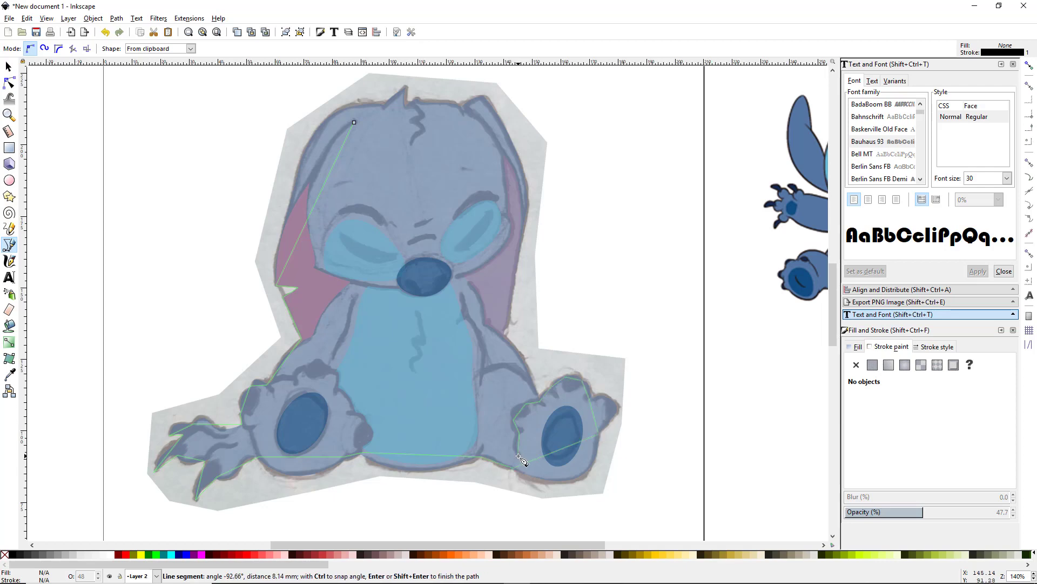
Continue the outline path up the right arm and ear, across the hair tuft and down the left ear, and finish it.
{"action": "left_click", "coordinate": [502, 337]}
{"action": "left_click", "coordinate": [482, 96]}
{"action": "left_click", "coordinate": [461, 109]}
{"action": "left_click", "coordinate": [406, 100]}
{"action": "left_click", "coordinate": [404, 87]}
{"action": "left_click", "coordinate": [386, 104]}
{"action": "left_click", "coordinate": [322, 123]}
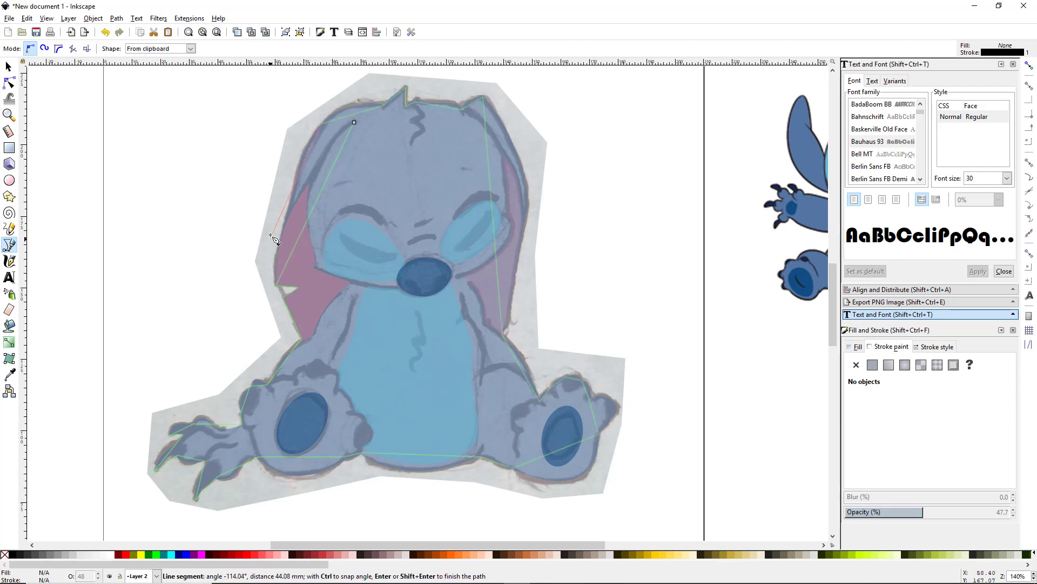
{"action": "left_click", "coordinate": [276, 284]}
{"action": "key", "text": "Return"}
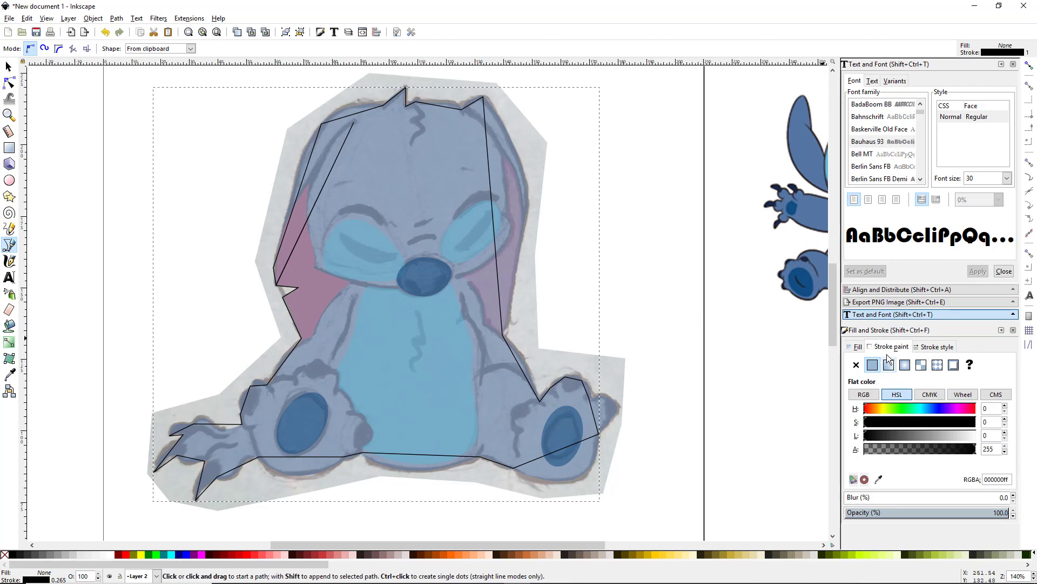
Switch the outline's stroke width unit to px and set the width to 10.
{"action": "left_click", "coordinate": [935, 346]}
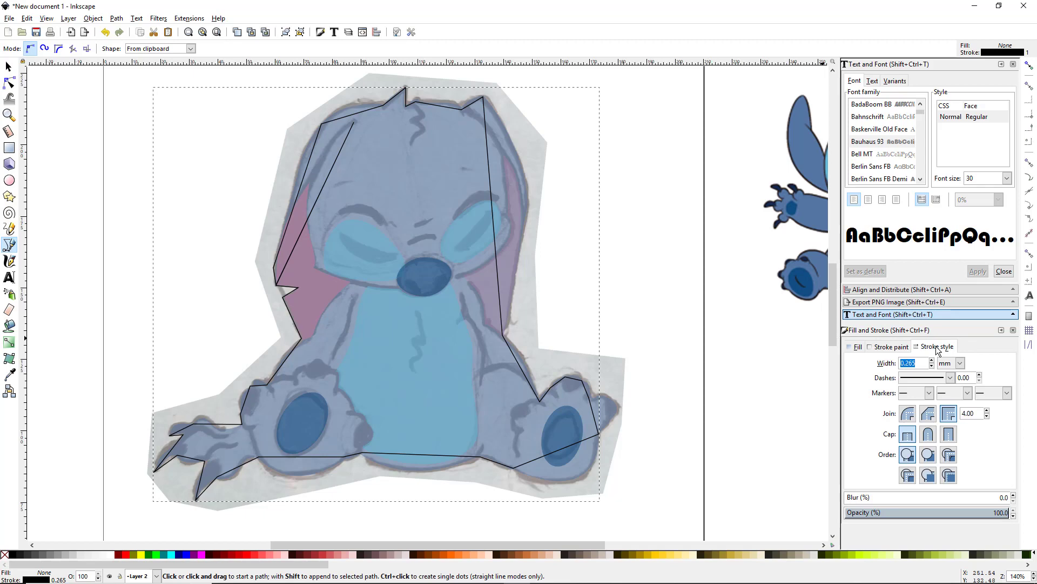
{"action": "left_click", "coordinate": [960, 363]}
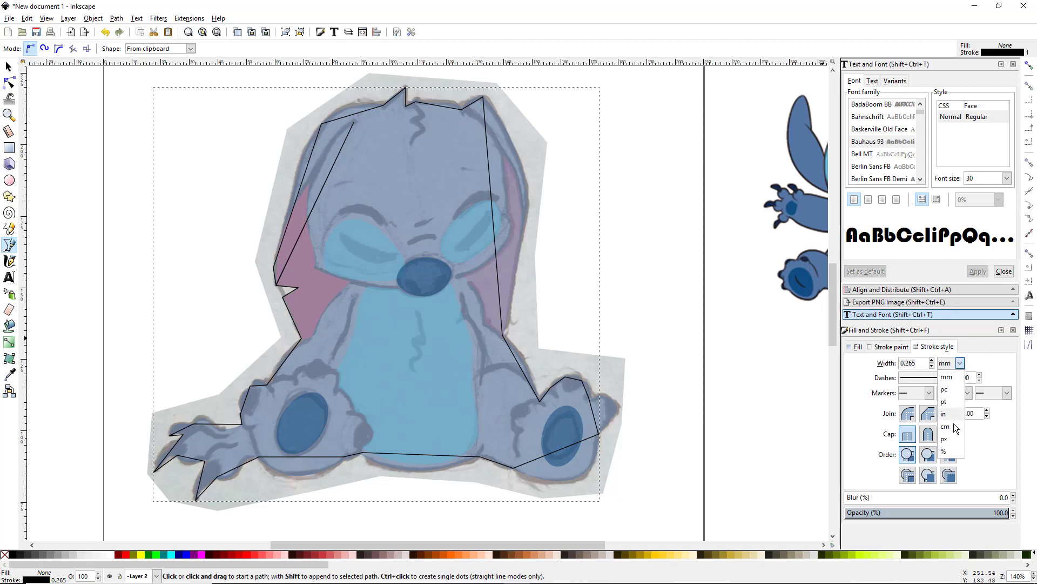
{"action": "left_click", "coordinate": [952, 442]}
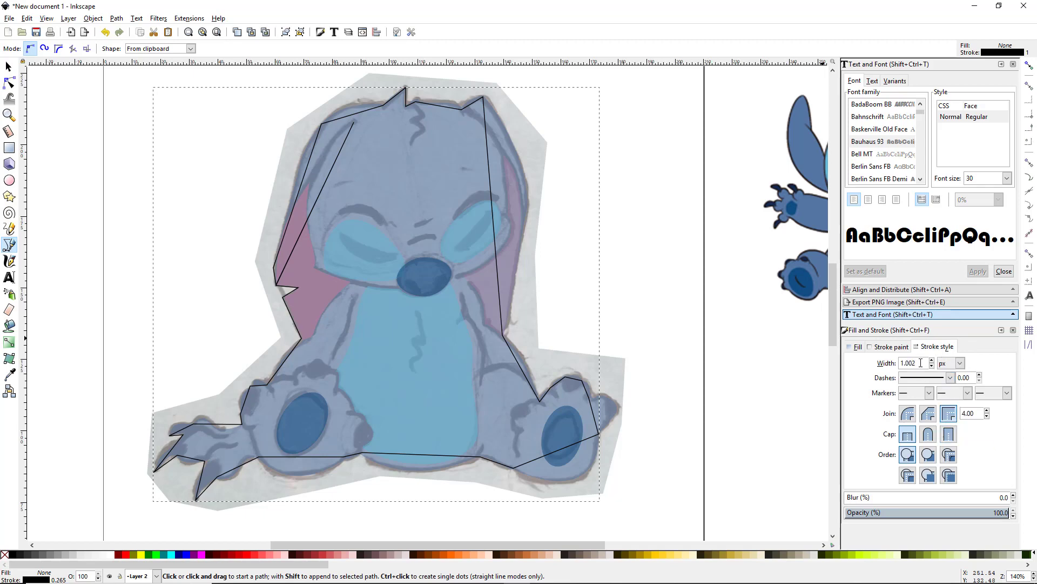
{"action": "left_click_drag", "start_coordinate": [915, 363], "coordinate": [893, 363]}
{"action": "type", "text": "10"}
{"action": "key", "text": "Return"}
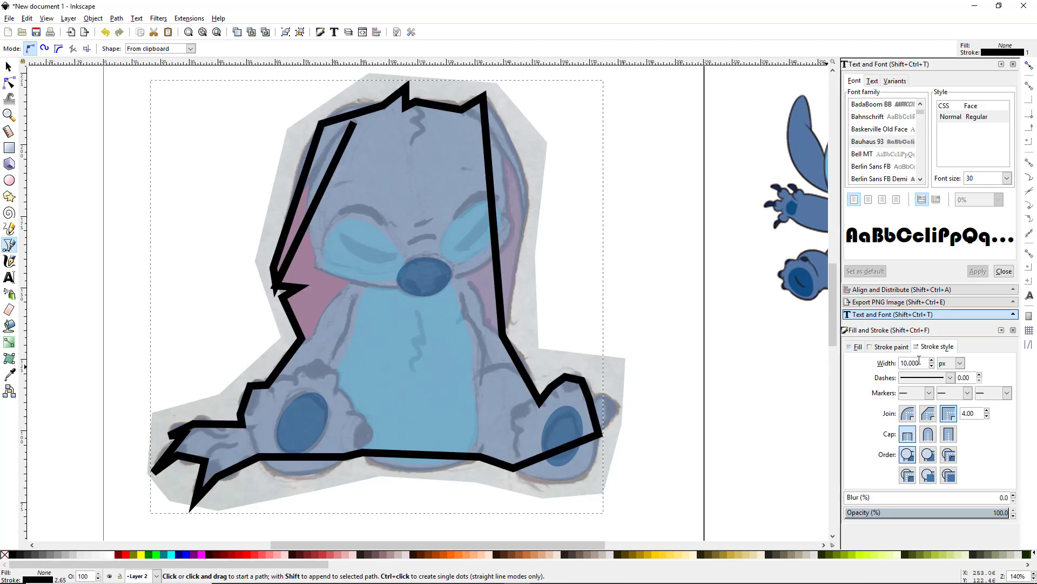
Try a 5 px stroke on the outline and settle on a stroke width of 3 px.
{"action": "double_click", "coordinate": [925, 361]}
{"action": "type", "text": "5"}
{"action": "key", "text": "Return"}
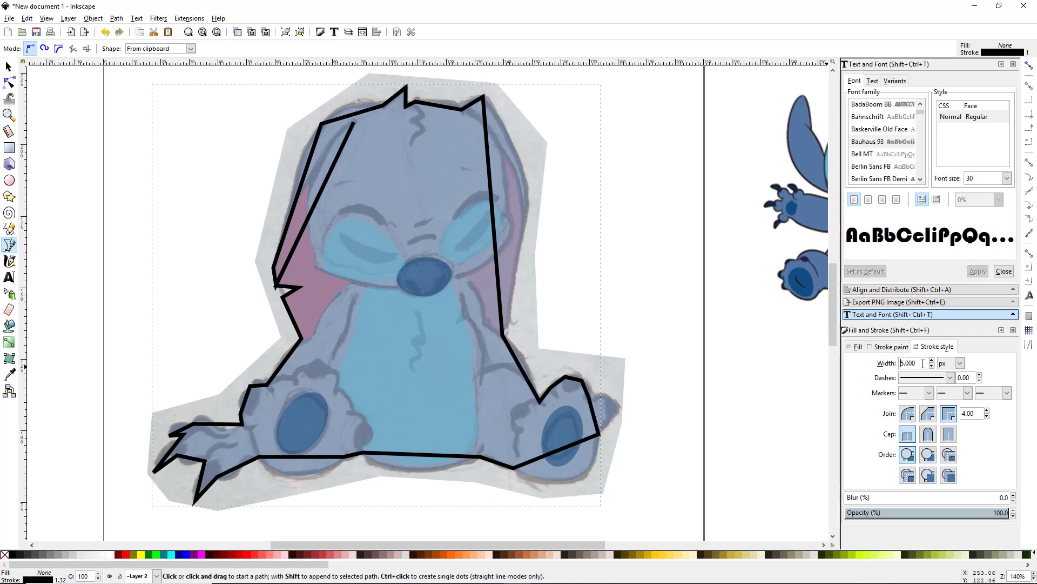
{"action": "left_click_drag", "start_coordinate": [914, 363], "coordinate": [892, 365]}
{"action": "type", "text": "3"}
{"action": "key", "text": "Return"}
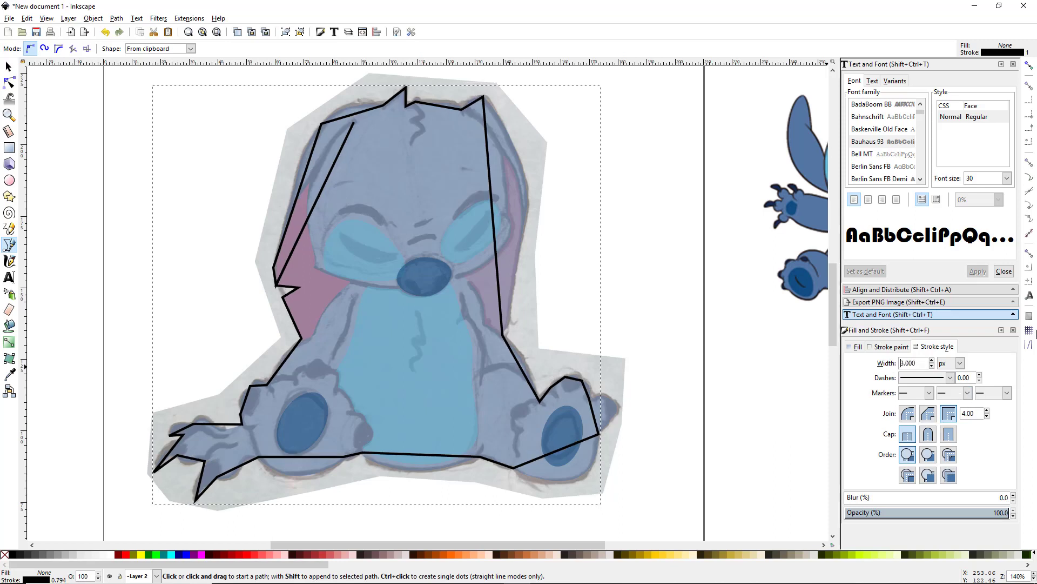
Bend the outline segments along the top of the head, the hair tuft and the right ear tip to follow the sketch.
{"action": "left_click", "coordinate": [9, 84]}
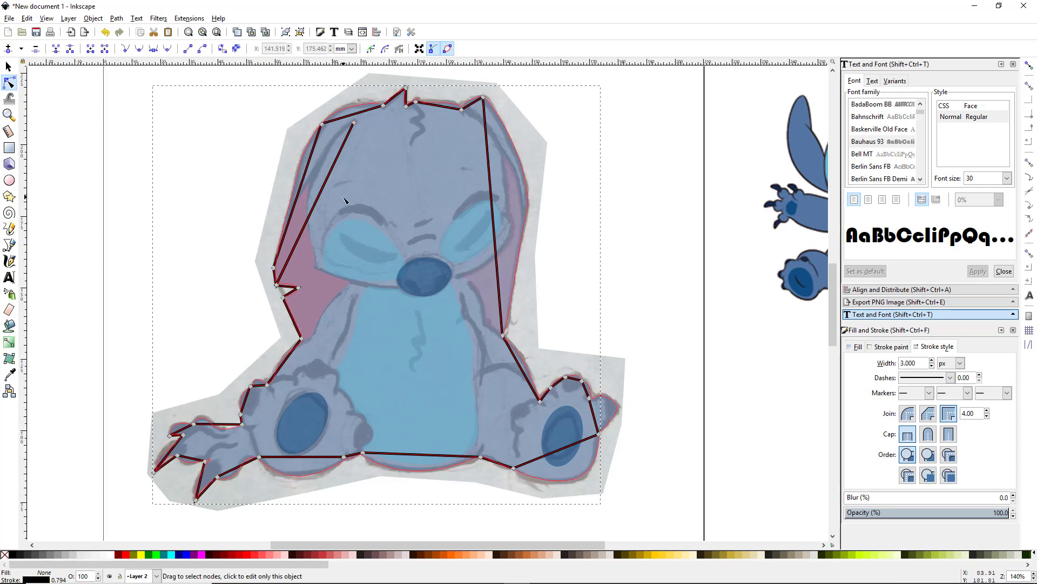
{"action": "scroll", "coordinate": [381, 176], "scroll_direction": "up", "scroll_amount": 2}
{"action": "scroll", "coordinate": [458, 336], "scroll_direction": "up", "scroll_amount": 5}
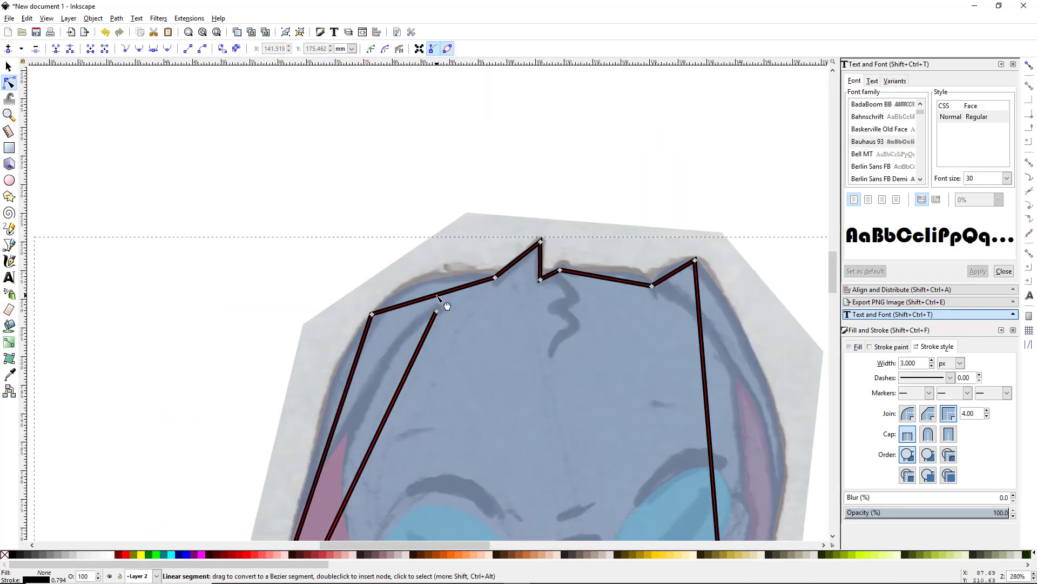
{"action": "left_click_drag", "start_coordinate": [445, 294], "coordinate": [435, 290]}
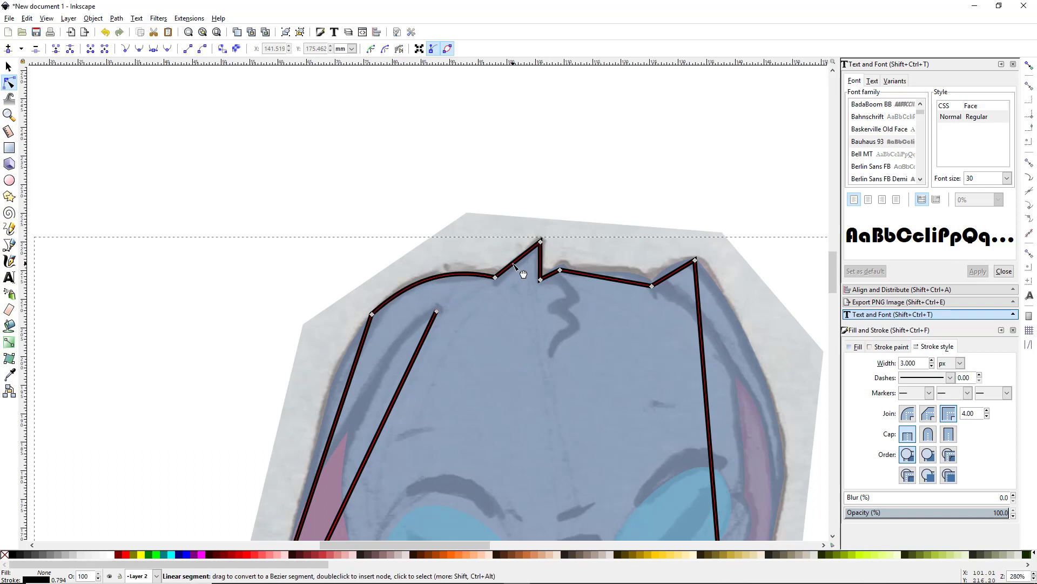
{"action": "mouse_move", "coordinate": [542, 241]}
{"action": "left_mouse_down"}
{"action": "mouse_move", "coordinate": [516, 252]}
{"action": "mouse_move", "coordinate": [537, 260]}
{"action": "mouse_move", "coordinate": [544, 240]}
{"action": "left_mouse_up"}
{"action": "mouse_move", "coordinate": [560, 269]}
{"action": "left_mouse_down"}
{"action": "mouse_move", "coordinate": [551, 268]}
{"action": "mouse_move", "coordinate": [576, 272]}
{"action": "left_mouse_up"}
{"action": "left_click_drag", "start_coordinate": [621, 279], "coordinate": [644, 263]}
{"action": "left_click_drag", "start_coordinate": [674, 273], "coordinate": [669, 267]}
{"action": "scroll", "coordinate": [660, 272], "scroll_direction": "down", "scroll_amount": 8}
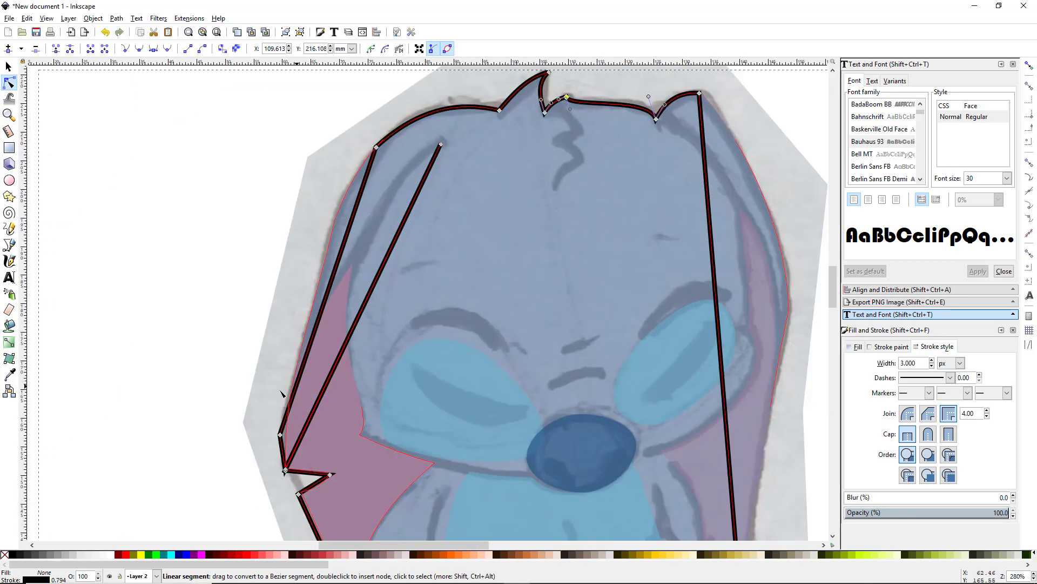
Delete the surplus outline nodes that form the stray line from the left ear's notch to its inner top.
{"action": "left_click", "coordinate": [440, 145]}
{"action": "key", "text": "Delete"}
{"action": "scroll", "coordinate": [283, 488], "scroll_direction": "up", "scroll_amount": 5}
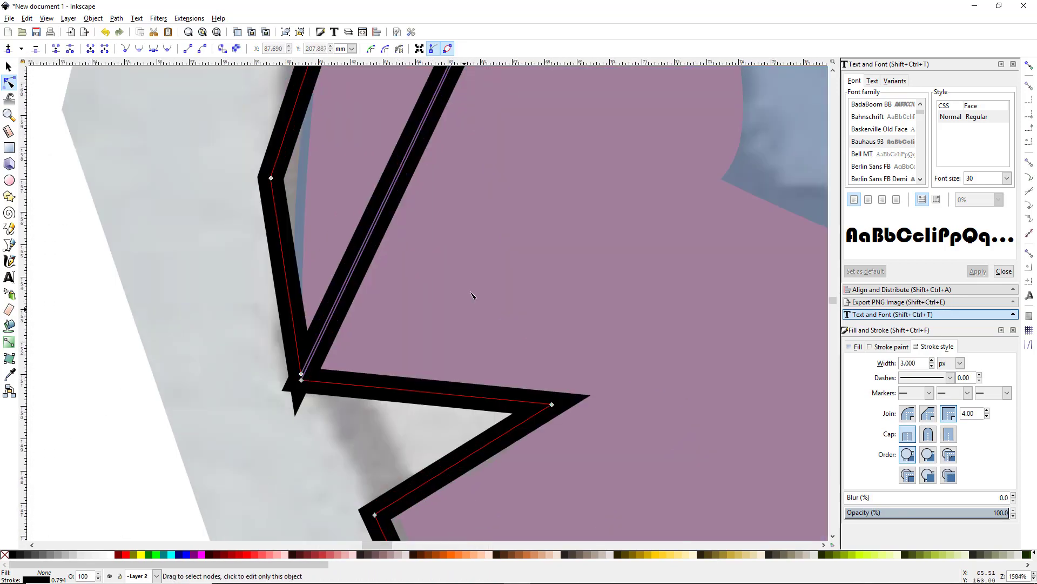
{"action": "scroll", "coordinate": [292, 386], "scroll_direction": "down", "scroll_amount": 5}
{"action": "scroll", "coordinate": [232, 462], "scroll_direction": "up", "scroll_amount": 4}
{"action": "left_click", "coordinate": [363, 370]}
{"action": "scroll", "coordinate": [416, 352], "scroll_direction": "down", "scroll_amount": 5}
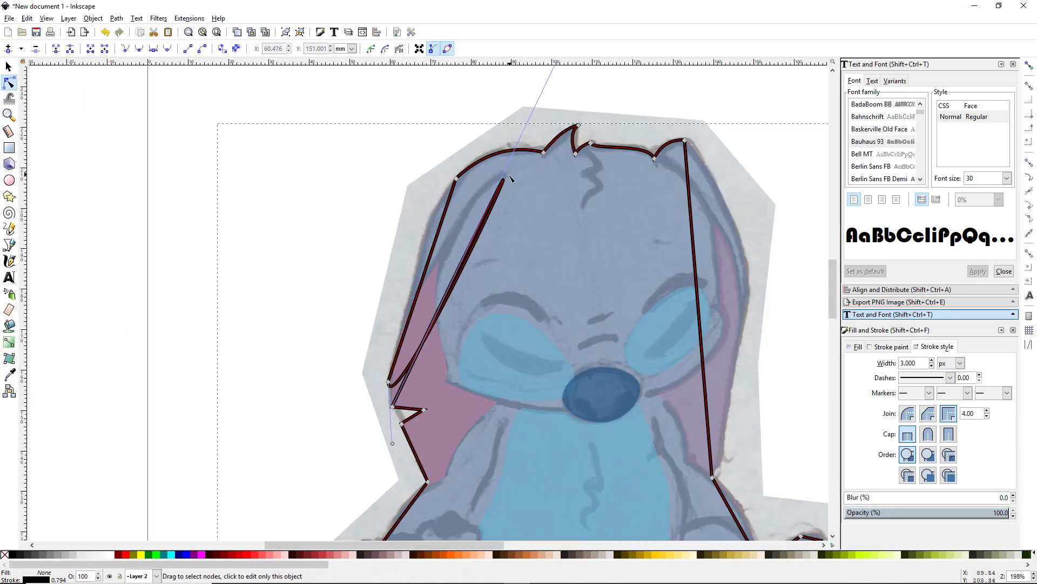
{"action": "scroll", "coordinate": [415, 374], "scroll_direction": "up", "scroll_amount": 5}
{"action": "key", "text": "Delete"}
{"action": "left_click_drag", "start_coordinate": [390, 251], "coordinate": [408, 400]}
{"action": "left_click_drag", "start_coordinate": [448, 325], "coordinate": [493, 407]}
Curve the outline along the left ear's outer edge, adjusting a node midway and making it a corner.
{"action": "scroll", "coordinate": [424, 406], "scroll_direction": "down", "scroll_amount": 5}
{"action": "scroll", "coordinate": [460, 360], "scroll_direction": "up", "scroll_amount": 2}
{"action": "scroll", "coordinate": [461, 361], "scroll_direction": "down", "scroll_amount": 2}
{"action": "left_click_drag", "start_coordinate": [486, 204], "coordinate": [458, 257]}
{"action": "double_click", "coordinate": [450, 255]}
{"action": "left_click_drag", "start_coordinate": [447, 296], "coordinate": [443, 285]}
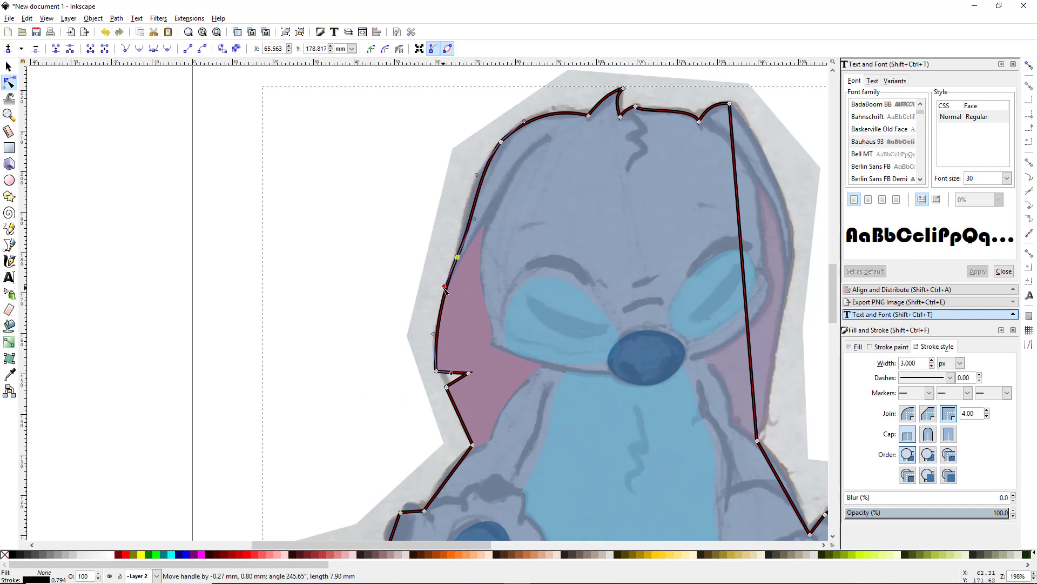
{"action": "left_click_drag", "start_coordinate": [475, 221], "coordinate": [473, 176]}
{"action": "left_click", "coordinate": [125, 48]}
{"action": "left_click_drag", "start_coordinate": [434, 334], "coordinate": [458, 306]}
Curve the outline around the left foot's outer toe and along the upper edge of the clawed shape beside it.
{"action": "scroll", "coordinate": [412, 382], "scroll_direction": "up", "scroll_amount": 1}
{"action": "left_click_drag", "start_coordinate": [420, 359], "coordinate": [417, 354]}
{"action": "left_click_drag", "start_coordinate": [386, 389], "coordinate": [378, 381]}
{"action": "left_click_drag", "start_coordinate": [377, 417], "coordinate": [384, 437]}
{"action": "left_click_drag", "start_coordinate": [382, 427], "coordinate": [350, 448]}
{"action": "left_click_drag", "start_coordinate": [316, 438], "coordinate": [303, 394]}
{"action": "mouse_move", "coordinate": [339, 461]}
{"action": "left_mouse_down"}
{"action": "mouse_move", "coordinate": [320, 474]}
{"action": "mouse_move", "coordinate": [341, 468]}
{"action": "left_mouse_up"}
Bend the outline around the upper and middle claws beside the left foot to match the sketch.
{"action": "mouse_move", "coordinate": [257, 449]}
{"action": "left_mouse_down"}
{"action": "mouse_move", "coordinate": [251, 437]}
{"action": "mouse_move", "coordinate": [252, 454]}
{"action": "left_mouse_up"}
{"action": "left_click", "coordinate": [233, 496]}
{"action": "mouse_move", "coordinate": [233, 495]}
{"action": "left_mouse_down"}
{"action": "mouse_move", "coordinate": [224, 485]}
{"action": "mouse_move", "coordinate": [228, 506]}
{"action": "left_mouse_up"}
{"action": "left_click_drag", "start_coordinate": [203, 534], "coordinate": [210, 528]}
{"action": "left_click_drag", "start_coordinate": [269, 452], "coordinate": [248, 476]}
{"action": "left_click_drag", "start_coordinate": [278, 505], "coordinate": [281, 522]}
Curve both edges of the lowest claw in the outline beside the left foot.
{"action": "left_click_drag", "start_coordinate": [343, 515], "coordinate": [375, 344]}
{"action": "left_click", "coordinate": [374, 340]}
{"action": "left_click", "coordinate": [363, 264]}
{"action": "left_click", "coordinate": [335, 373]}
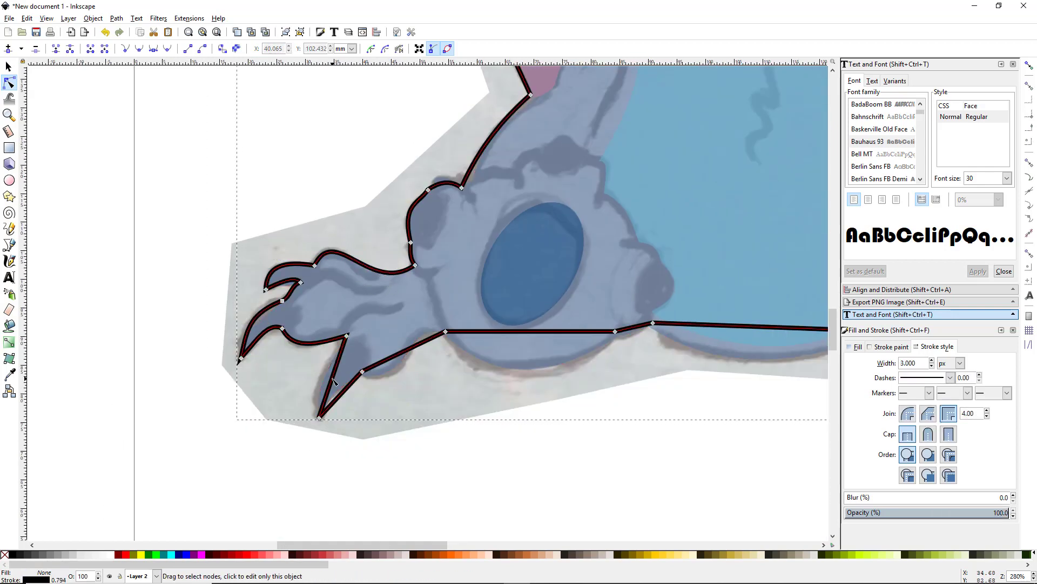
{"action": "left_click_drag", "start_coordinate": [333, 376], "coordinate": [323, 375]}
{"action": "left_click_drag", "start_coordinate": [340, 396], "coordinate": [336, 391]}
Curve the outline from the lowest claw's base to the left foot and around the foot's lower edge.
{"action": "left_click", "coordinate": [388, 360]}
{"action": "left_click_drag", "start_coordinate": [388, 359], "coordinate": [419, 319]}
{"action": "left_click_drag", "start_coordinate": [384, 390], "coordinate": [405, 386]}
{"action": "left_click_drag", "start_coordinate": [529, 331], "coordinate": [526, 366]}
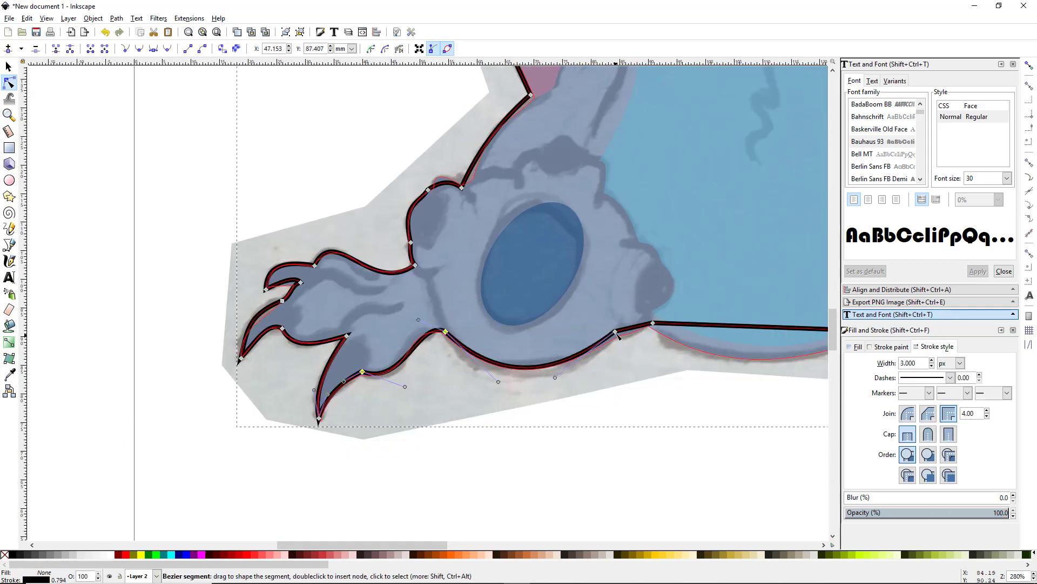
{"action": "left_click_drag", "start_coordinate": [615, 331], "coordinate": [617, 335]}
{"action": "left_click_drag", "start_coordinate": [636, 329], "coordinate": [632, 335]}
Curve the outline along the bottom of the belly and around the right foot's lower edge.
{"action": "left_click_drag", "start_coordinate": [761, 334], "coordinate": [400, 325]}
{"action": "left_click_drag", "start_coordinate": [404, 317], "coordinate": [390, 351]}
{"action": "left_click_drag", "start_coordinate": [463, 341], "coordinate": [465, 344]}
{"action": "left_click", "coordinate": [527, 322]}
{"action": "left_click_drag", "start_coordinate": [550, 329], "coordinate": [553, 325]}
{"action": "left_click_drag", "start_coordinate": [571, 336], "coordinate": [566, 342]}
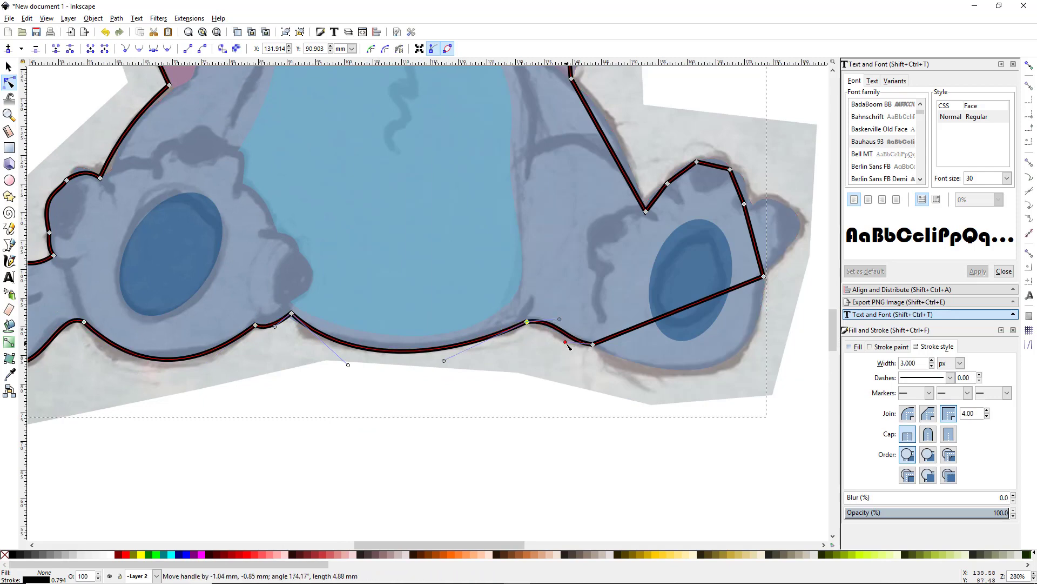
{"action": "left_click_drag", "start_coordinate": [685, 308], "coordinate": [720, 365]}
Pull the outline out around the pointed tip beside the right foot and round it over the foot's toes.
{"action": "left_click_drag", "start_coordinate": [754, 240], "coordinate": [800, 228]}
{"action": "left_click_drag", "start_coordinate": [788, 243], "coordinate": [789, 242]}
{"action": "left_click_drag", "start_coordinate": [744, 204], "coordinate": [716, 160]}
{"action": "left_click_drag", "start_coordinate": [683, 173], "coordinate": [679, 168]}
{"action": "left_click_drag", "start_coordinate": [657, 198], "coordinate": [654, 195]}
Curve the outline along the right arm and the right ear's outer edge up to the ear tip.
{"action": "left_click_drag", "start_coordinate": [627, 151], "coordinate": [657, 367]}
{"action": "left_click_drag", "start_coordinate": [640, 361], "coordinate": [654, 362]}
{"action": "left_click_drag", "start_coordinate": [605, 97], "coordinate": [534, 315]}
{"action": "left_click_drag", "start_coordinate": [510, 249], "coordinate": [583, 300]}
{"action": "left_click", "coordinate": [530, 512]}
{"action": "left_click_drag", "start_coordinate": [565, 346], "coordinate": [557, 326]}
{"action": "left_click_drag", "start_coordinate": [643, 194], "coordinate": [631, 414]}
{"action": "left_click_drag", "start_coordinate": [553, 335], "coordinate": [550, 331]}
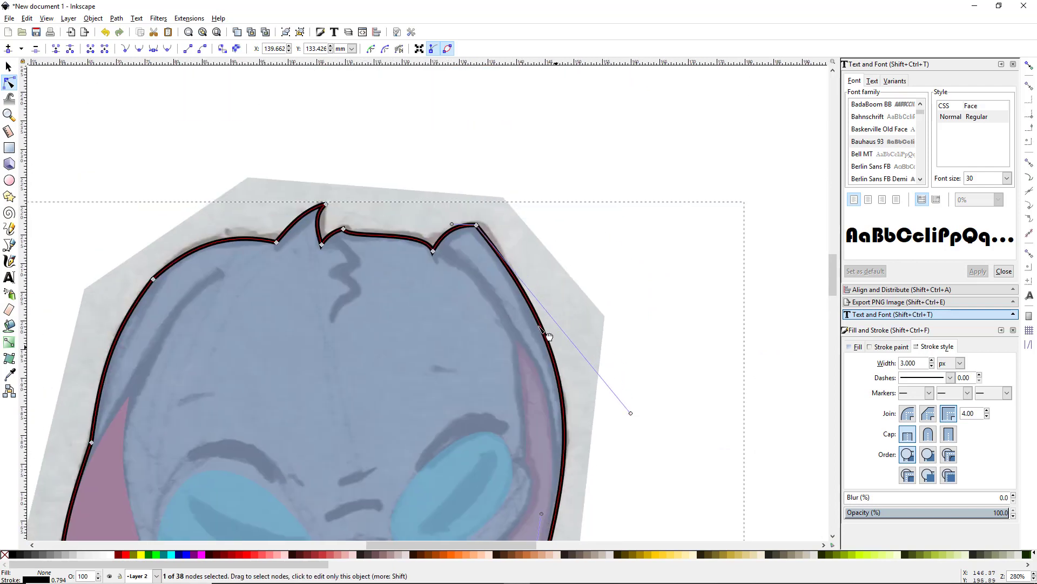
{"action": "left_click_drag", "start_coordinate": [480, 223], "coordinate": [479, 224]}
{"action": "left_click_drag", "start_coordinate": [630, 412], "coordinate": [632, 425]}
{"action": "scroll", "coordinate": [400, 403], "scroll_direction": "down", "scroll_amount": 2}
{"action": "left_click_drag", "start_coordinate": [384, 532], "coordinate": [490, 327]}
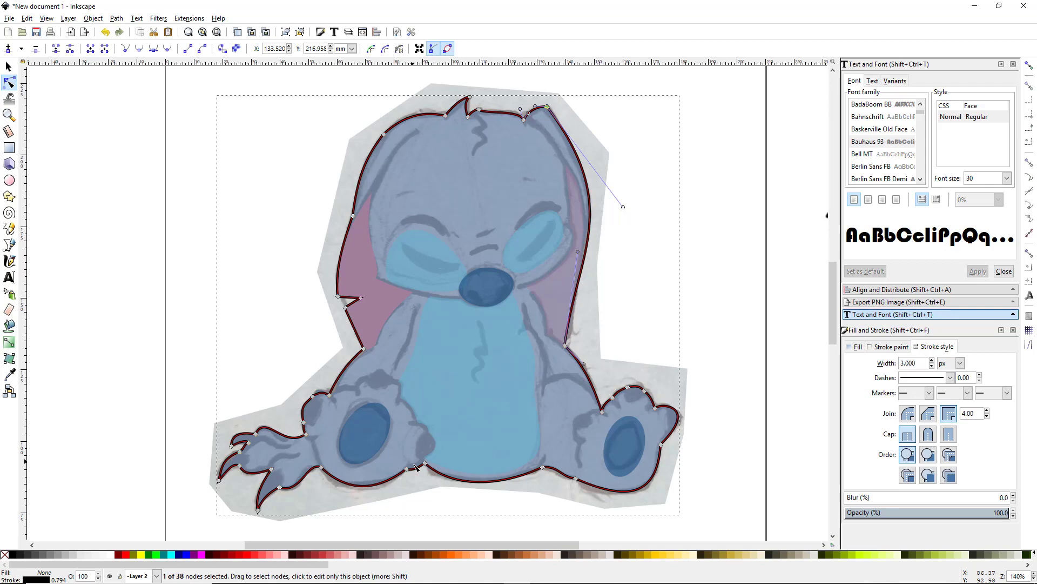
Enable snapping and draw a closed triangular path over the lowest claw beside the left foot, snapped to the outline's nodes.
{"action": "scroll", "coordinate": [415, 466], "scroll_direction": "up", "scroll_amount": 2}
{"action": "scroll", "coordinate": [403, 375], "scroll_direction": "down", "scroll_amount": 2}
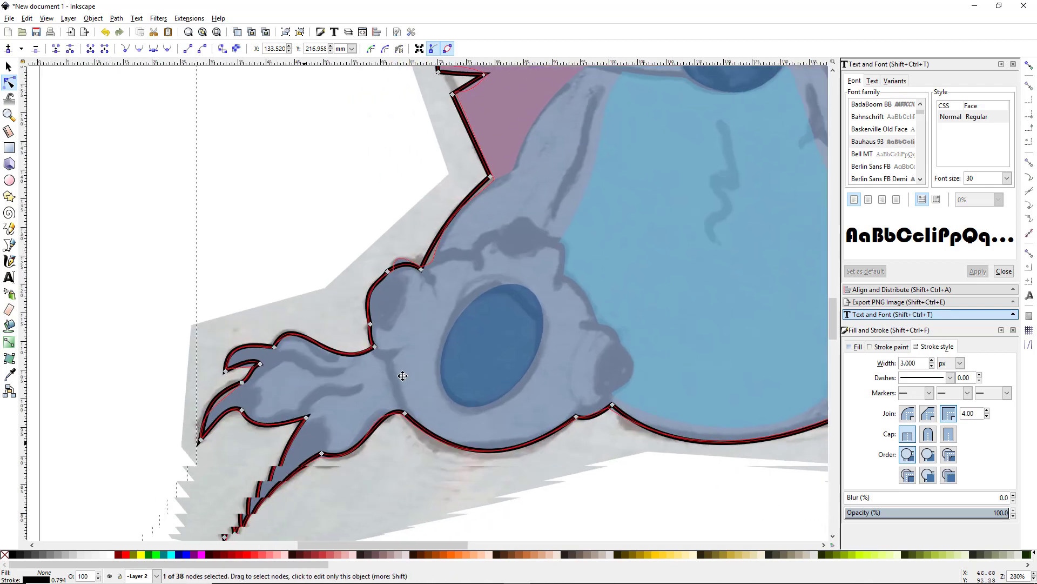
{"action": "left_click_drag", "start_coordinate": [402, 376], "coordinate": [448, 349]}
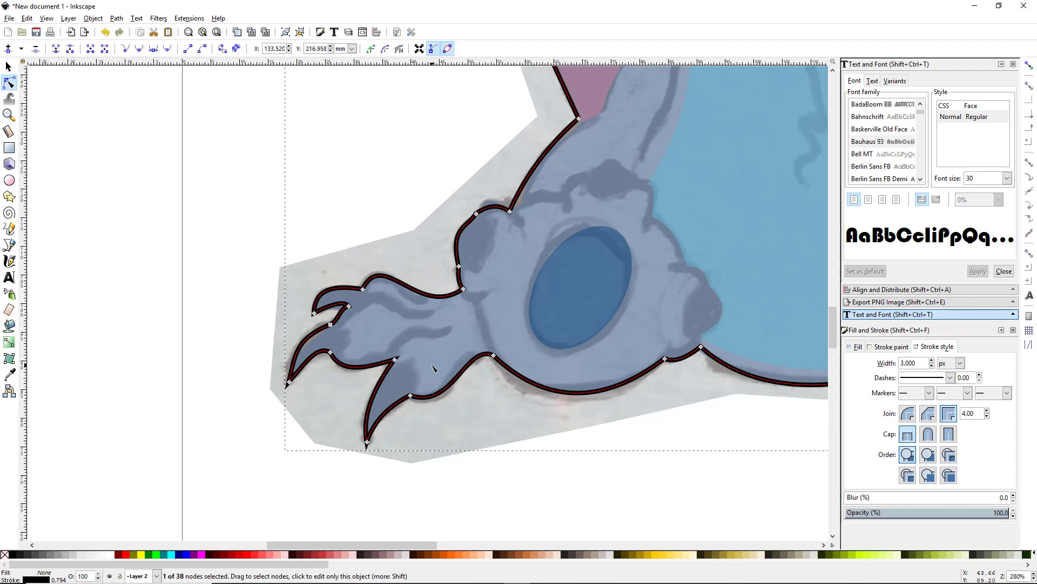
{"action": "key", "text": "b"}
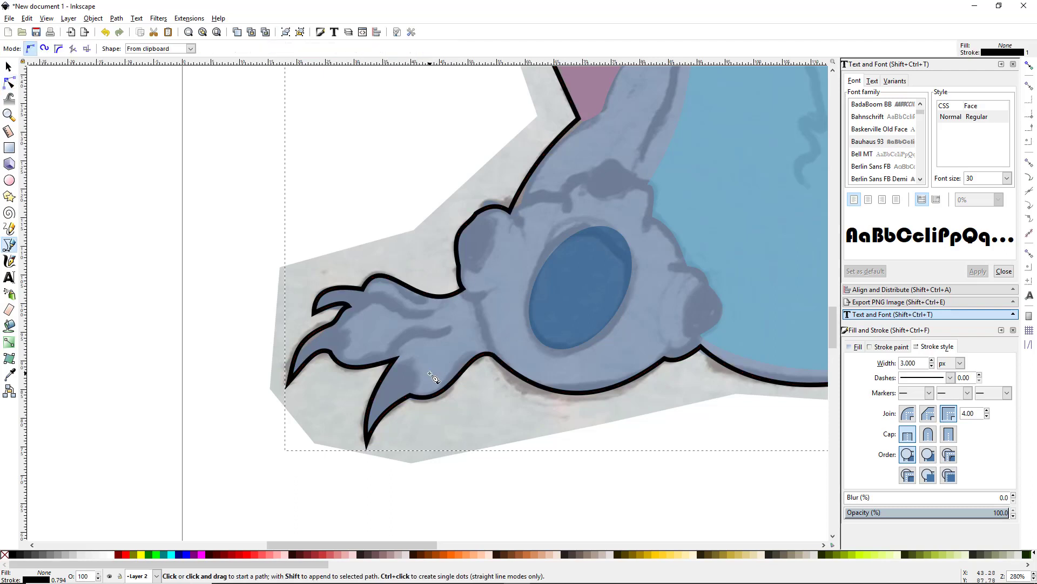
{"action": "left_click", "coordinate": [1030, 68]}
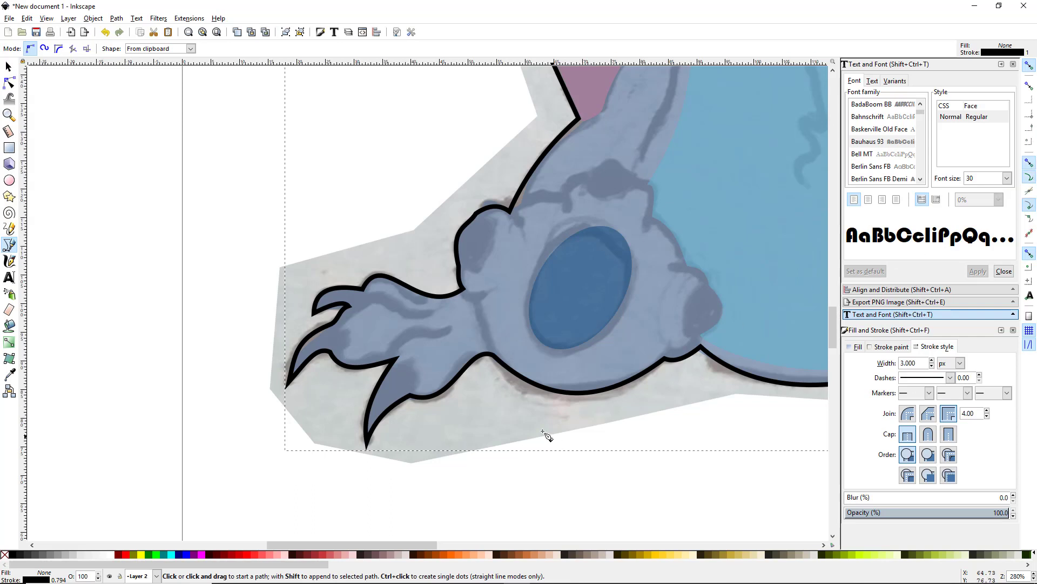
{"action": "left_click", "coordinate": [394, 364]}
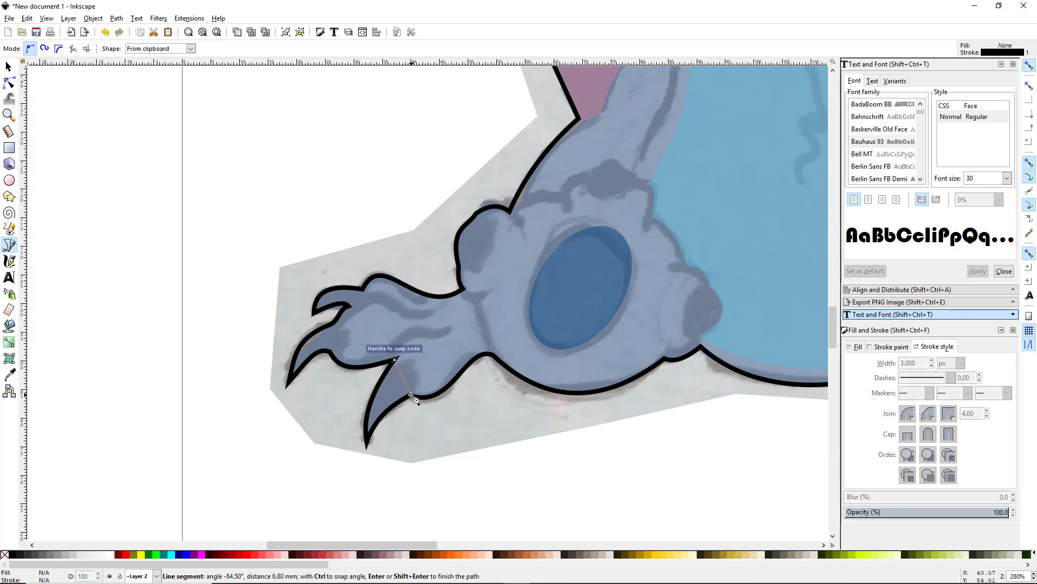
{"action": "left_click", "coordinate": [410, 396]}
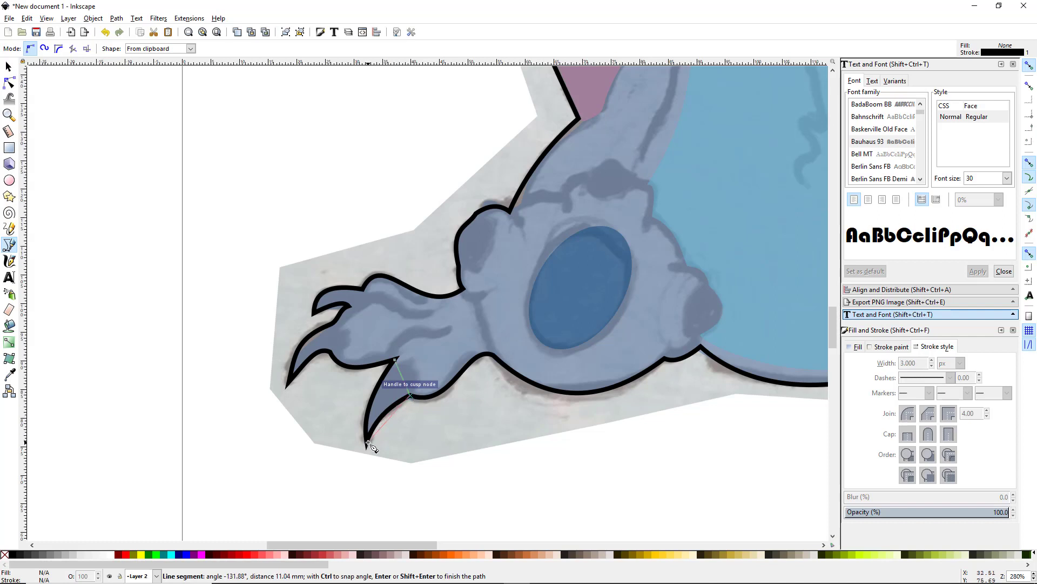
{"action": "left_click", "coordinate": [367, 444]}
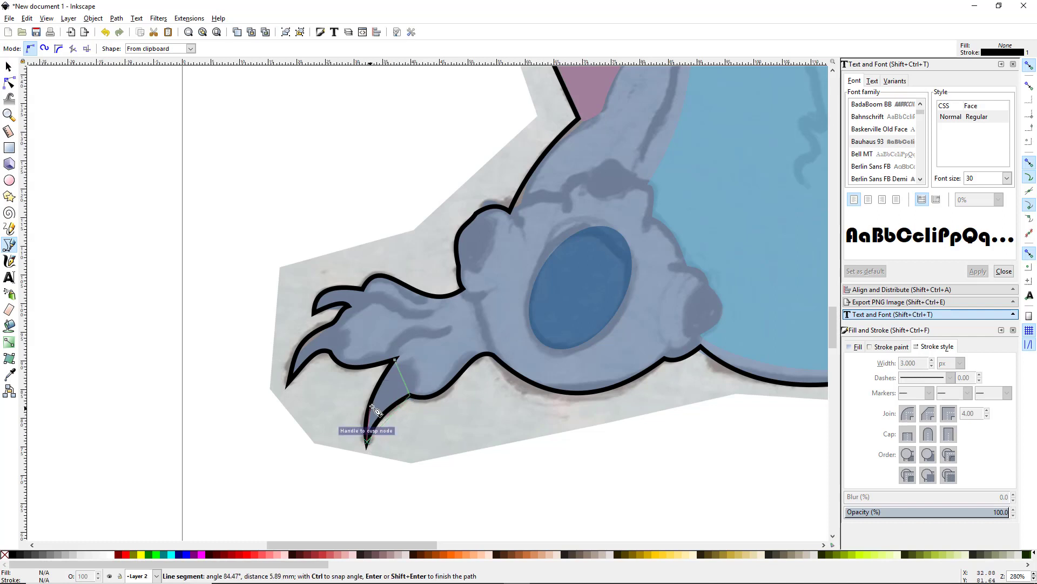
{"action": "left_click", "coordinate": [395, 361]}
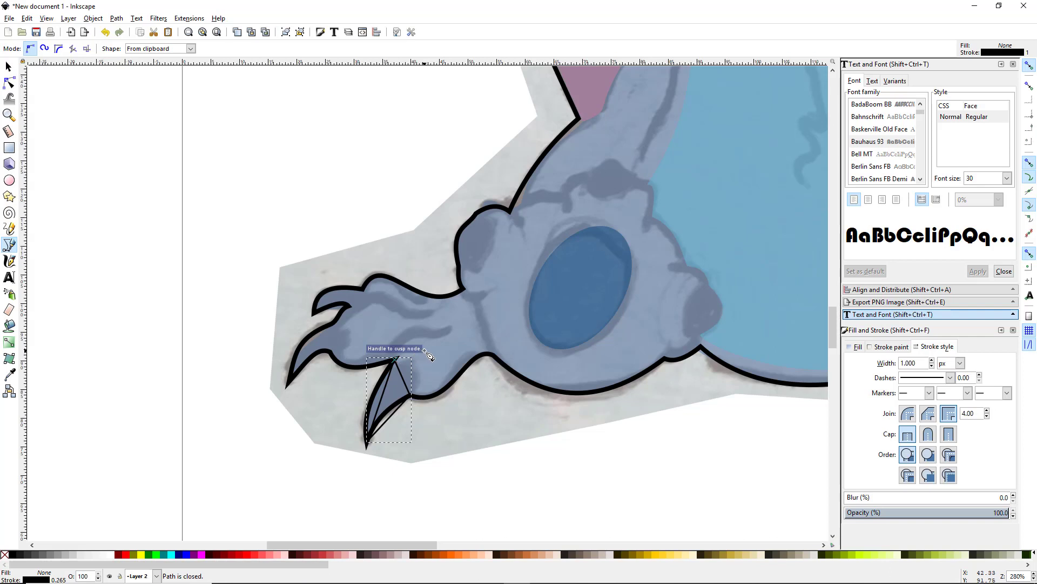
Fill the lowest claw shape black without a stroke and bend its edges to the claw's contour.
{"action": "left_click", "coordinate": [11, 556]}
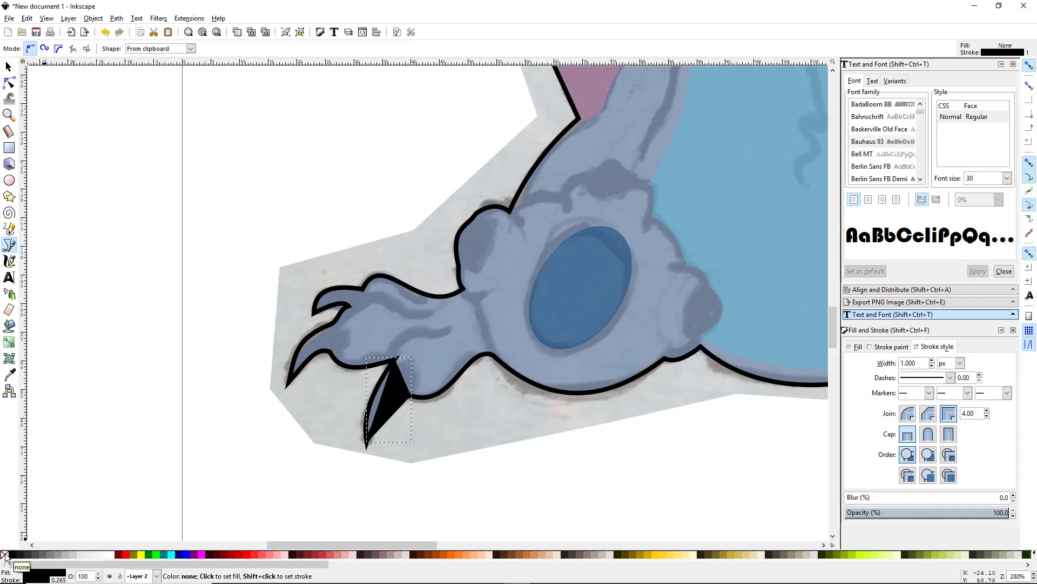
{"action": "left_click", "coordinate": [5, 556], "text": "shift"}
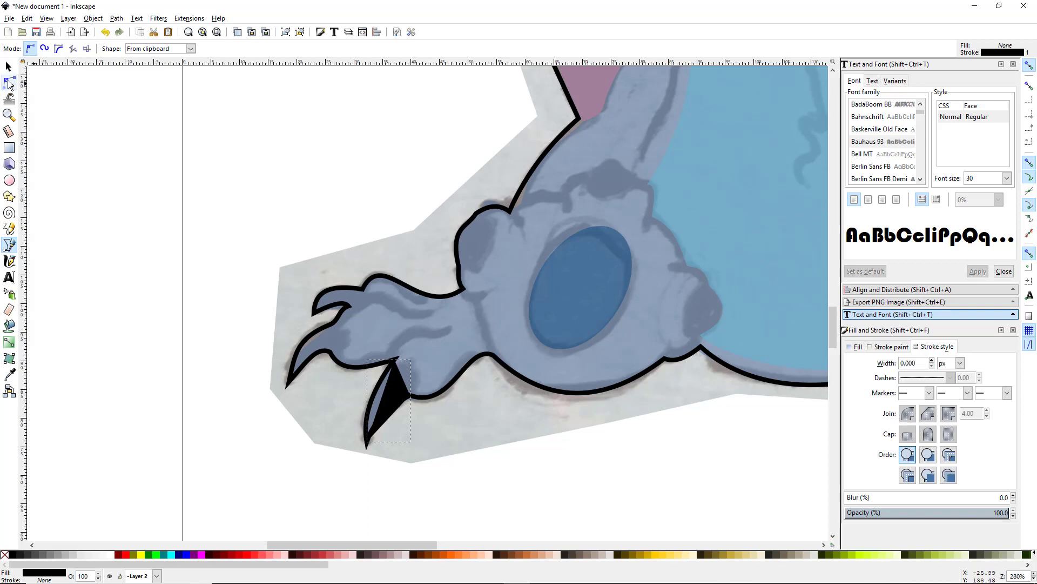
{"action": "left_click", "coordinate": [9, 83]}
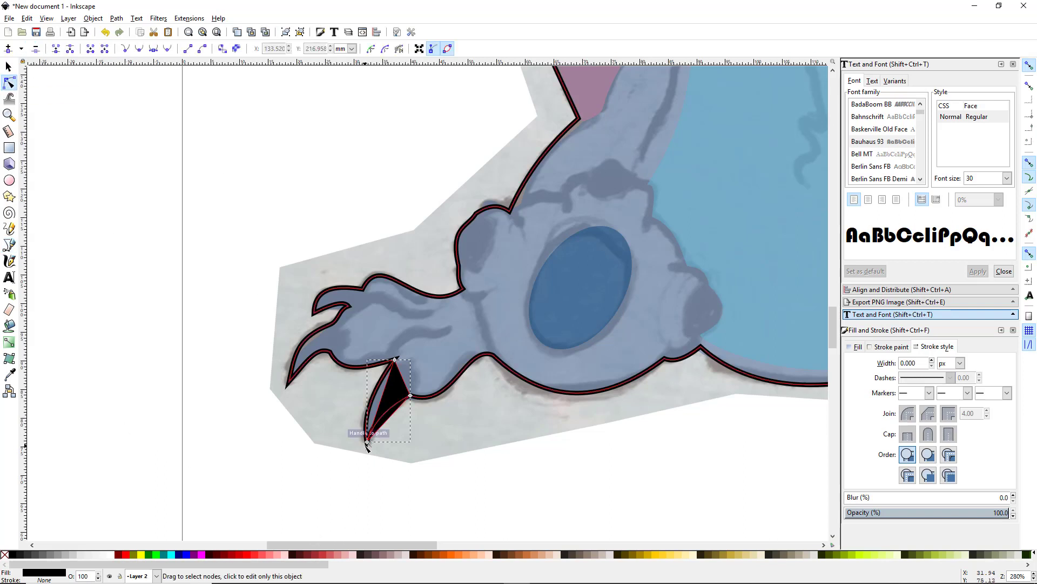
{"action": "left_click_drag", "start_coordinate": [381, 399], "coordinate": [373, 400]}
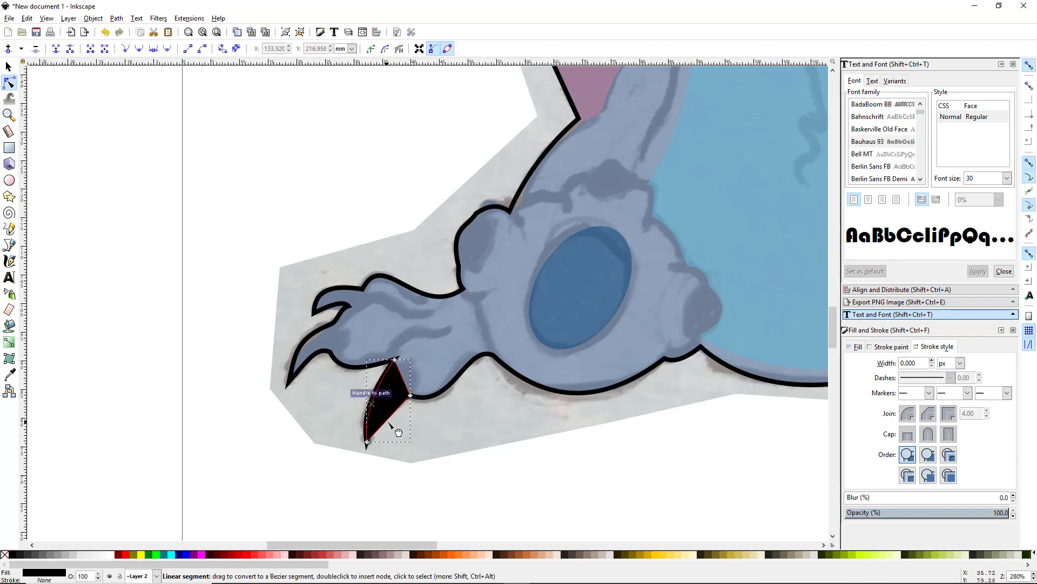
{"action": "left_click_drag", "start_coordinate": [400, 427], "coordinate": [384, 413]}
{"action": "left_click_drag", "start_coordinate": [403, 379], "coordinate": [413, 377]}
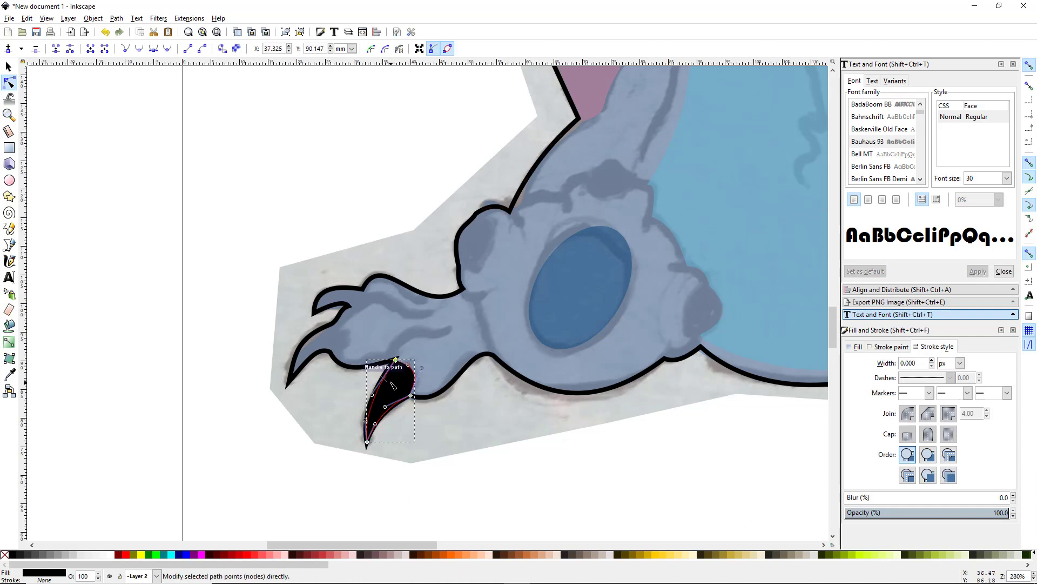
{"action": "key", "text": "s"}
{"action": "key", "text": "Escape"}
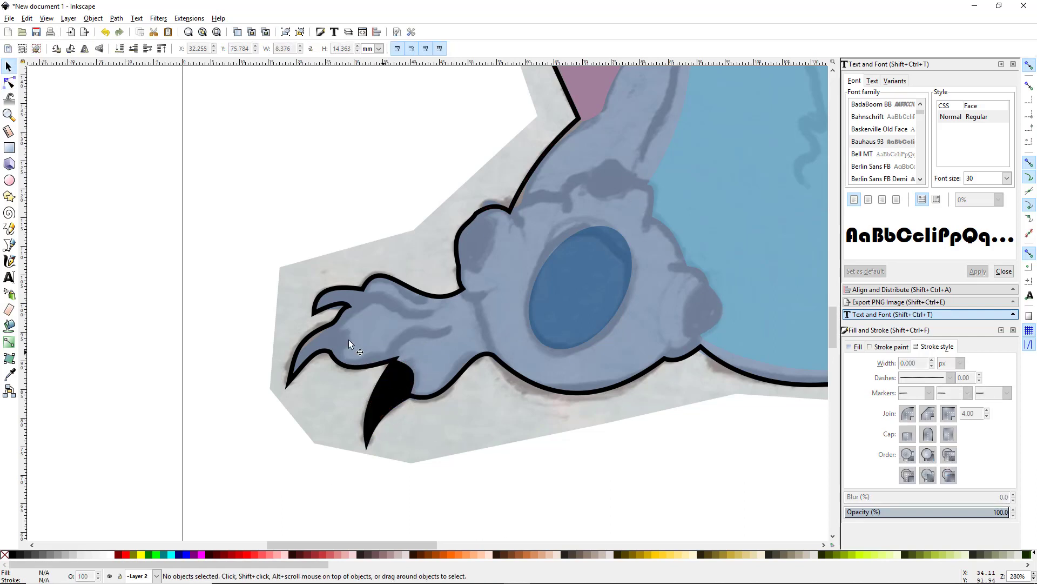
Draw a closed path over the middle claw, fill it black and bend its lower edge to the outline.
{"action": "key", "text": "b"}
{"action": "left_click", "coordinate": [330, 352]}
{"action": "left_click", "coordinate": [334, 323]}
{"action": "left_click", "coordinate": [289, 382]}
{"action": "left_click", "coordinate": [330, 352]}
{"action": "left_click", "coordinate": [12, 554]}
{"action": "key", "text": "n"}
{"action": "mouse_move", "coordinate": [311, 353]}
{"action": "left_mouse_down"}
{"action": "mouse_move", "coordinate": [302, 344]}
{"action": "mouse_move", "coordinate": [312, 356]}
{"action": "left_mouse_up"}
Draw a closed path over the left foot's uppermost side claw, fill it black without a stroke and bend its lower edge to the contour.
{"action": "key", "text": "b"}
{"action": "left_click", "coordinate": [349, 307]}
{"action": "left_click", "coordinate": [361, 290]}
{"action": "left_click", "coordinate": [314, 313]}
{"action": "left_click", "coordinate": [349, 307]}
{"action": "left_click", "coordinate": [12, 554]}
{"action": "key", "text": "n"}
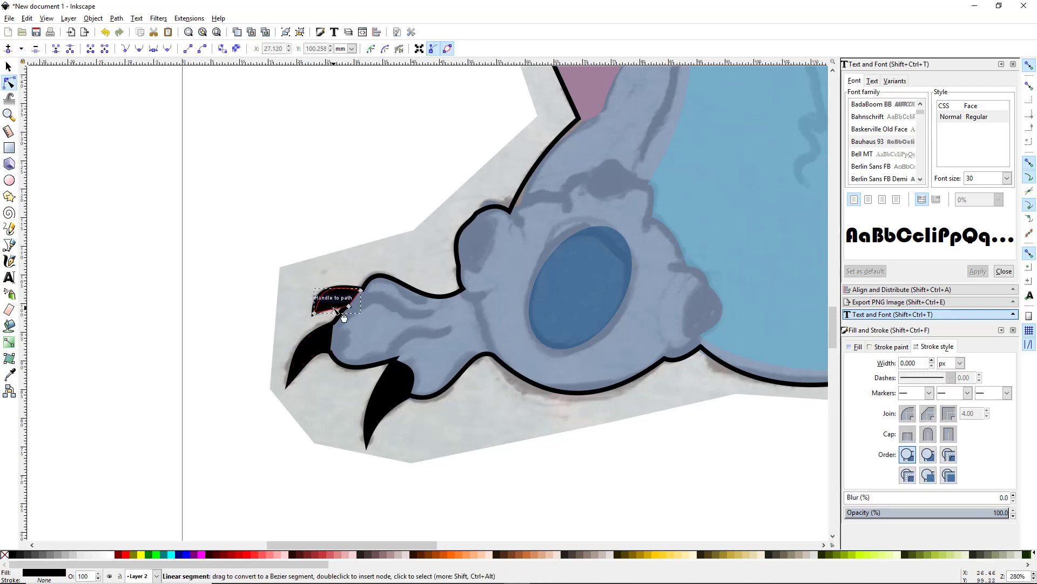
{"action": "left_click_drag", "start_coordinate": [344, 317], "coordinate": [339, 309]}
Draw a closed four-sided path over the dark pad on the left foot's outer toe, fill it black and bend its edges to the contour.
{"action": "key", "text": "b"}
{"action": "left_click", "coordinate": [478, 272]}
{"action": "left_click", "coordinate": [460, 265]}
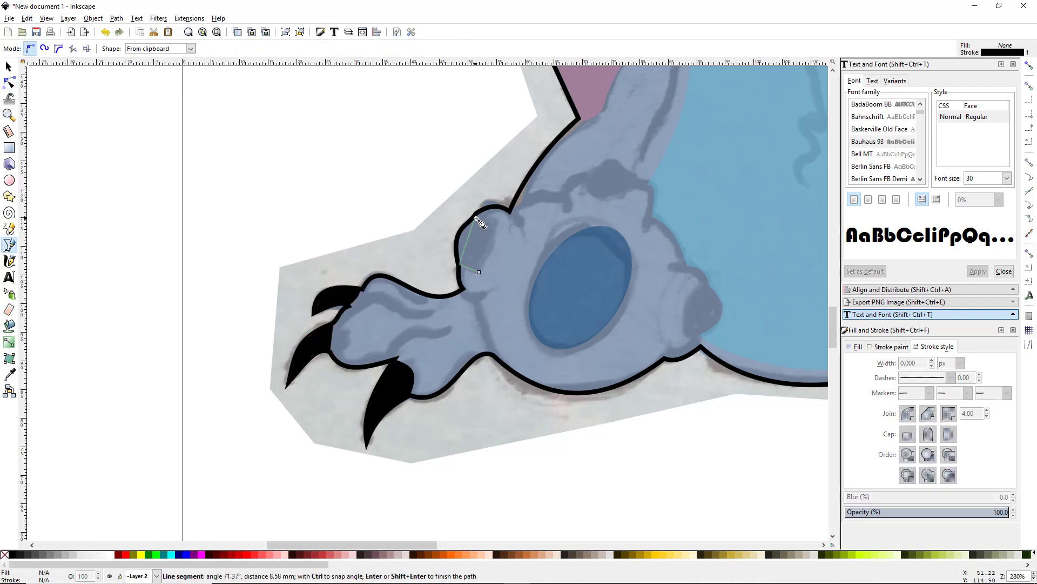
{"action": "left_click", "coordinate": [476, 218]}
{"action": "left_click", "coordinate": [496, 220]}
{"action": "left_click", "coordinate": [478, 272]}
{"action": "left_click", "coordinate": [12, 555]}
{"action": "key", "text": "n"}
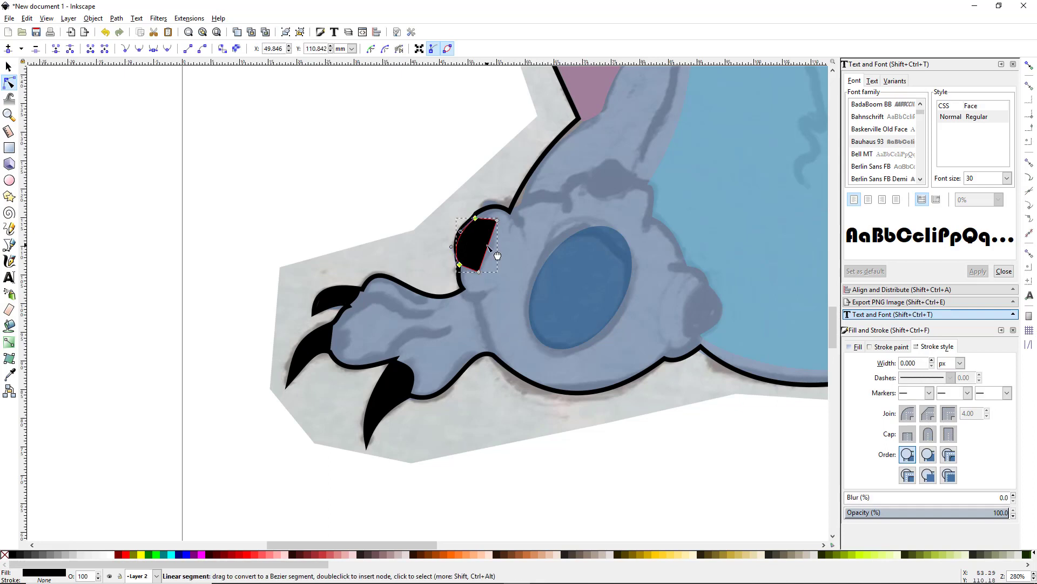
{"action": "left_click_drag", "start_coordinate": [487, 248], "coordinate": [493, 250]}
Draw a closed four-sided path over the claw at the top of the left foot, filled black, and round its edges to the sketch.
{"action": "key", "text": "b"}
{"action": "left_click", "coordinate": [587, 188]}
{"action": "left_click", "coordinate": [589, 174]}
{"action": "left_click", "coordinate": [634, 178]}
{"action": "left_click", "coordinate": [626, 196]}
{"action": "left_click", "coordinate": [587, 188]}
{"action": "key", "text": "n"}
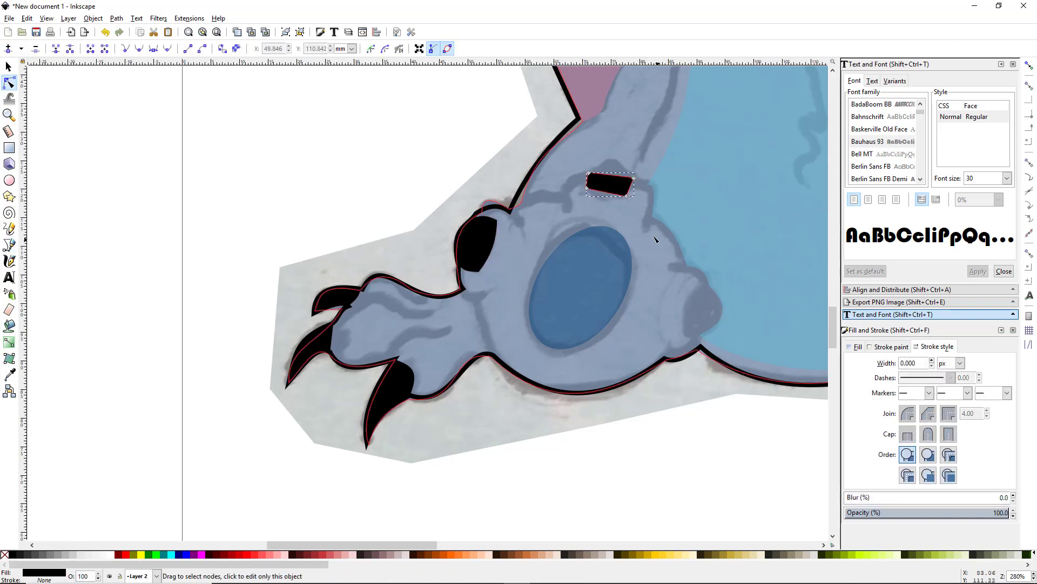
{"action": "mouse_move", "coordinate": [612, 176]}
{"action": "left_mouse_down"}
{"action": "mouse_move", "coordinate": [609, 166]}
{"action": "mouse_move", "coordinate": [636, 187]}
{"action": "left_mouse_up"}
Draw a closed path over the left foot's inner claw beside the belly, fill it black without a stroke and round its edges.
{"action": "key", "text": "b"}
{"action": "left_click", "coordinate": [686, 331]}
{"action": "left_click", "coordinate": [696, 283]}
{"action": "left_click", "coordinate": [710, 289]}
{"action": "left_click", "coordinate": [686, 331]}
{"action": "left_click", "coordinate": [12, 554]}
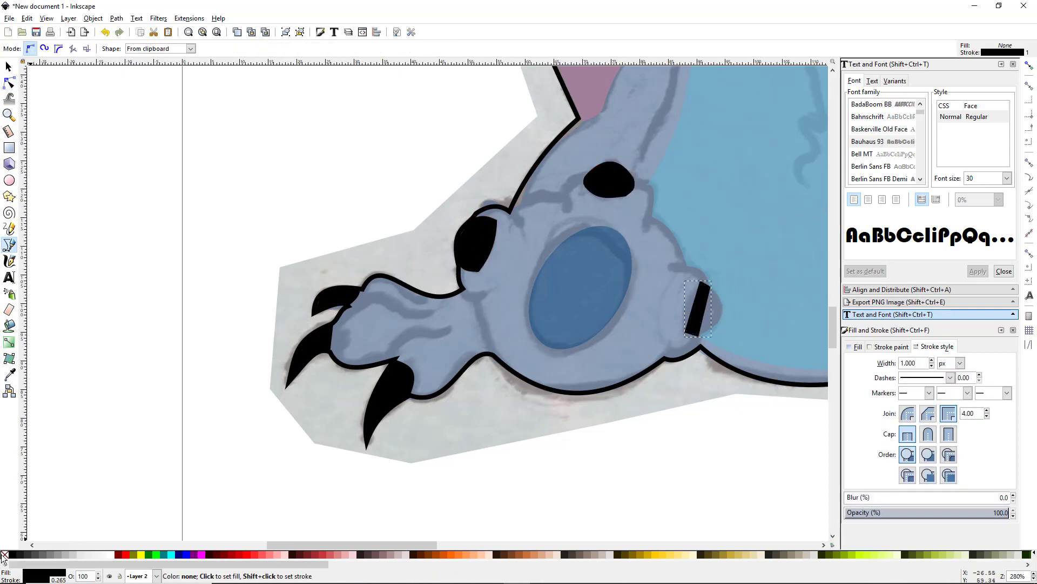
{"action": "key", "text": "n"}
{"action": "left_click_drag", "start_coordinate": [709, 310], "coordinate": [730, 319]}
Draw a closed black-filled path over the right foot's inner claw and bend its edges to the sketch.
{"action": "key", "text": "b"}
{"action": "scroll", "coordinate": [729, 320], "scroll_direction": "down", "scroll_amount": 1}
{"action": "left_click", "coordinate": [534, 433]}
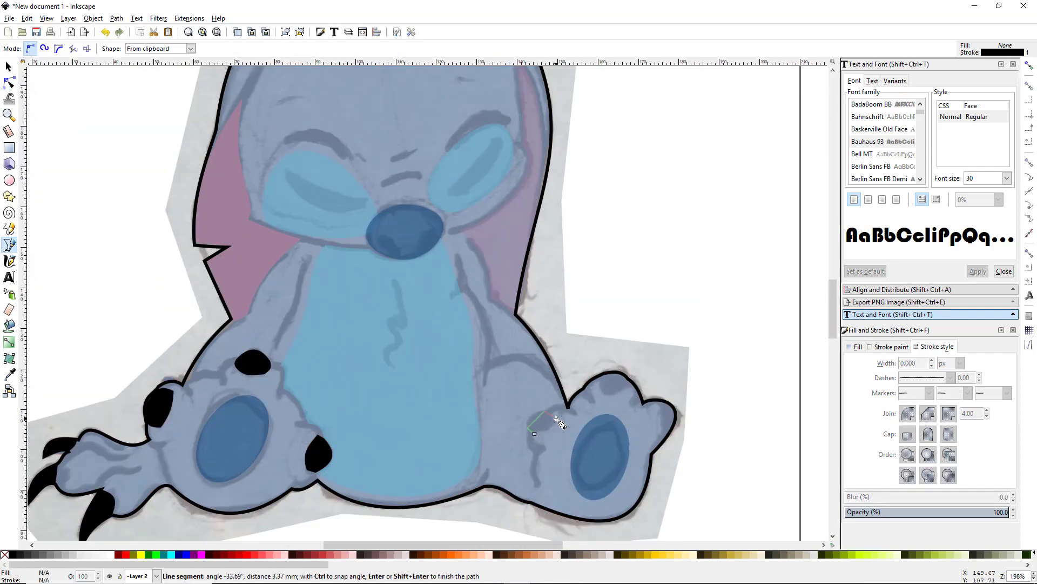
{"action": "left_click", "coordinate": [559, 421]}
{"action": "left_click", "coordinate": [534, 434]}
{"action": "key", "text": "n"}
{"action": "left_click_drag", "start_coordinate": [543, 430], "coordinate": [539, 438]}
Draw a closed path over the right foot's top toe claw, fill it black without a stroke and bend its edges to the contour.
{"action": "key", "text": "b"}
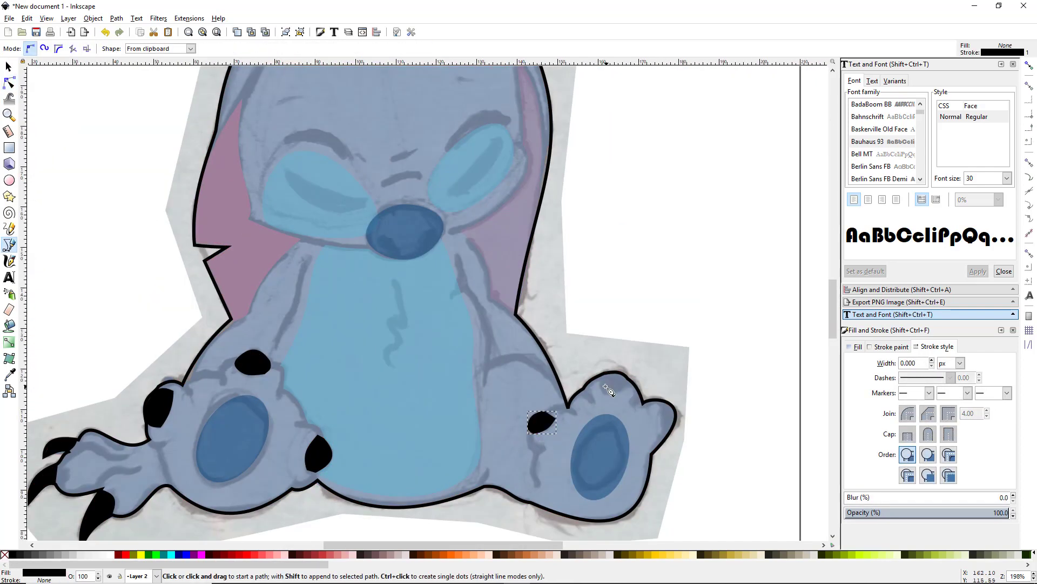
{"action": "left_click", "coordinate": [600, 381]}
{"action": "left_click", "coordinate": [606, 372]}
{"action": "left_click", "coordinate": [629, 377]}
{"action": "left_click", "coordinate": [620, 389]}
{"action": "left_click", "coordinate": [600, 381]}
{"action": "left_click", "coordinate": [12, 554]}
{"action": "key", "text": "n"}
{"action": "scroll", "coordinate": [706, 377], "scroll_direction": "up", "scroll_amount": 2}
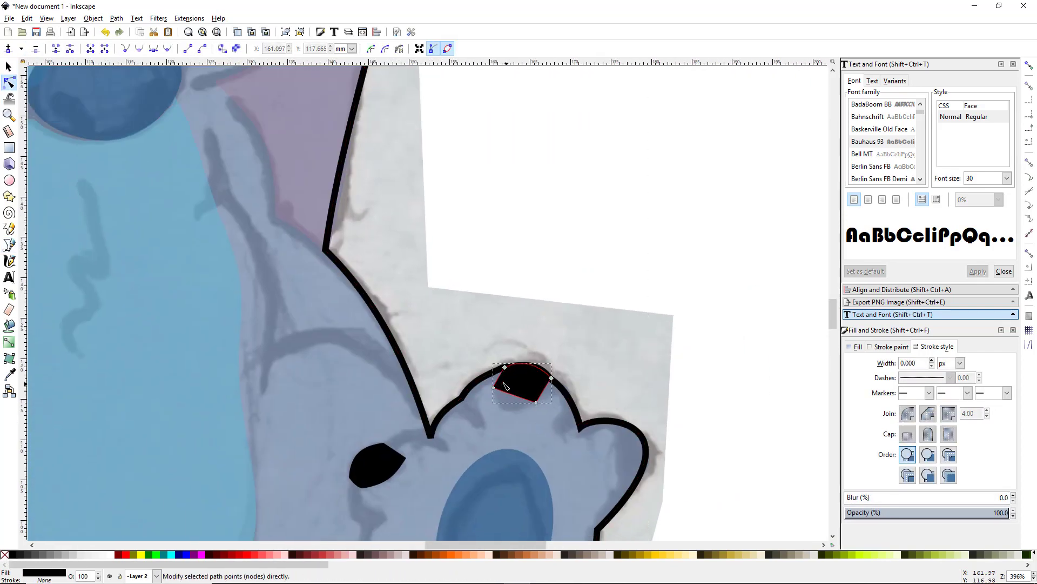
{"action": "left_click_drag", "start_coordinate": [505, 385], "coordinate": [500, 400]}
Draw a closed black-filled path over the right foot's outer toe claw and round its edges to the outline.
{"action": "key", "text": "b"}
{"action": "left_click", "coordinate": [613, 444]}
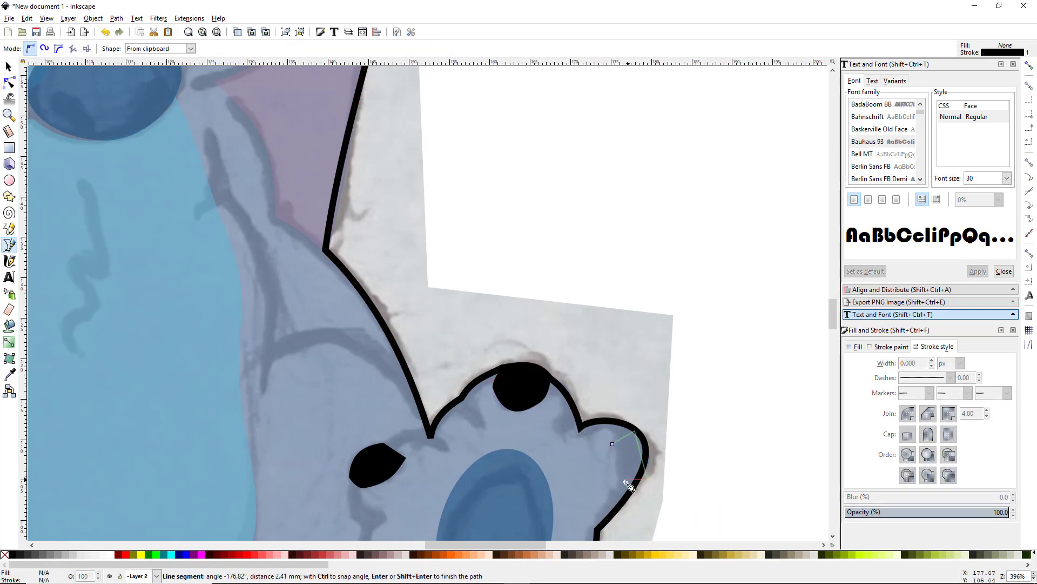
{"action": "left_click", "coordinate": [625, 483]}
{"action": "left_click", "coordinate": [612, 443]}
{"action": "key", "text": "n"}
{"action": "left_click_drag", "start_coordinate": [644, 454], "coordinate": [648, 451]}
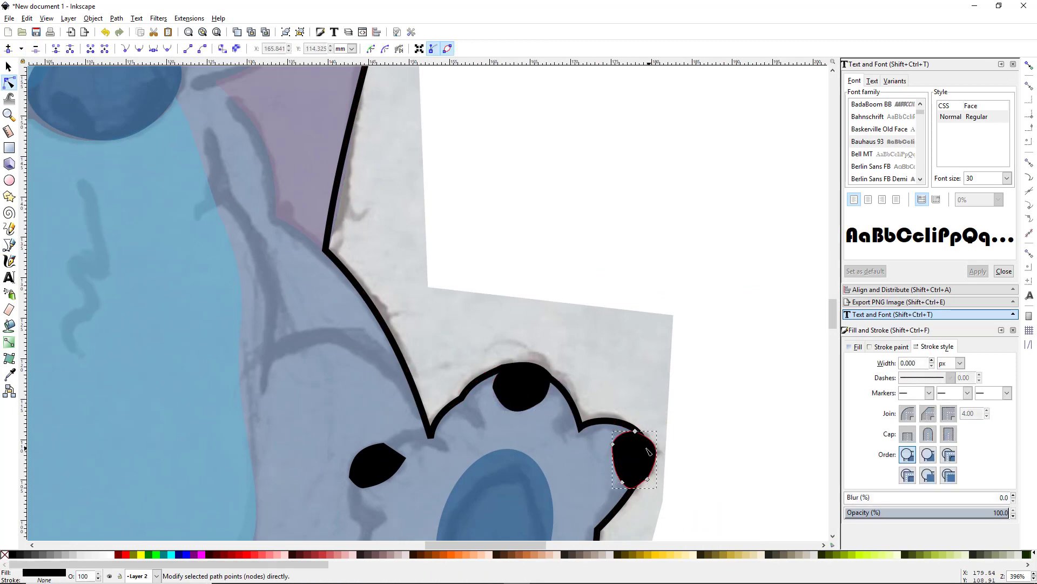
Examine the whole figure, the tapered crease lines on the left foot and the grey lens shape beside the page.
{"action": "scroll", "coordinate": [649, 451], "scroll_direction": "down", "scroll_amount": 4}
{"action": "key", "text": "b"}
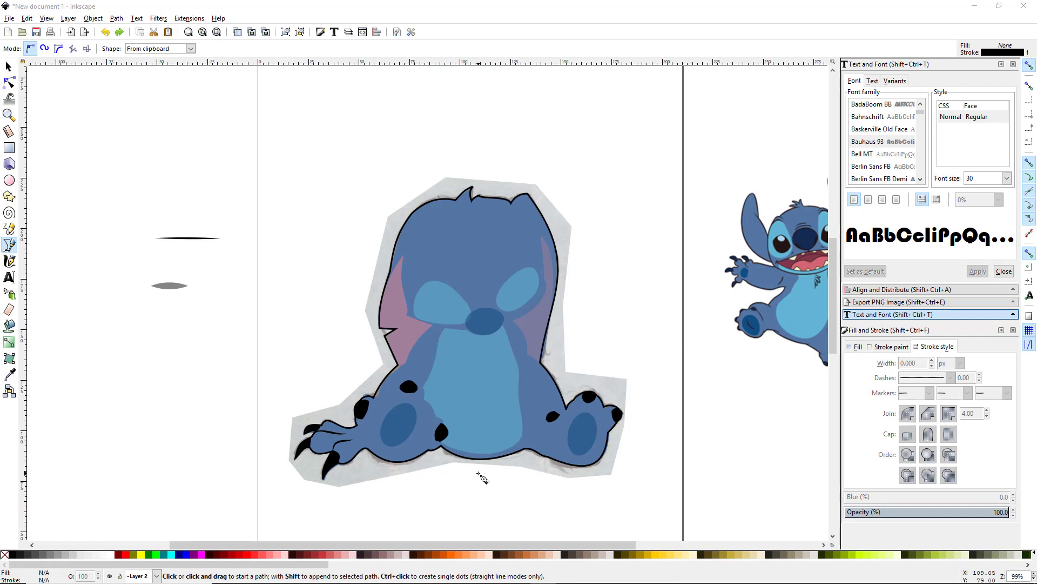
{"action": "left_click_drag", "start_coordinate": [478, 474], "coordinate": [459, 445]}
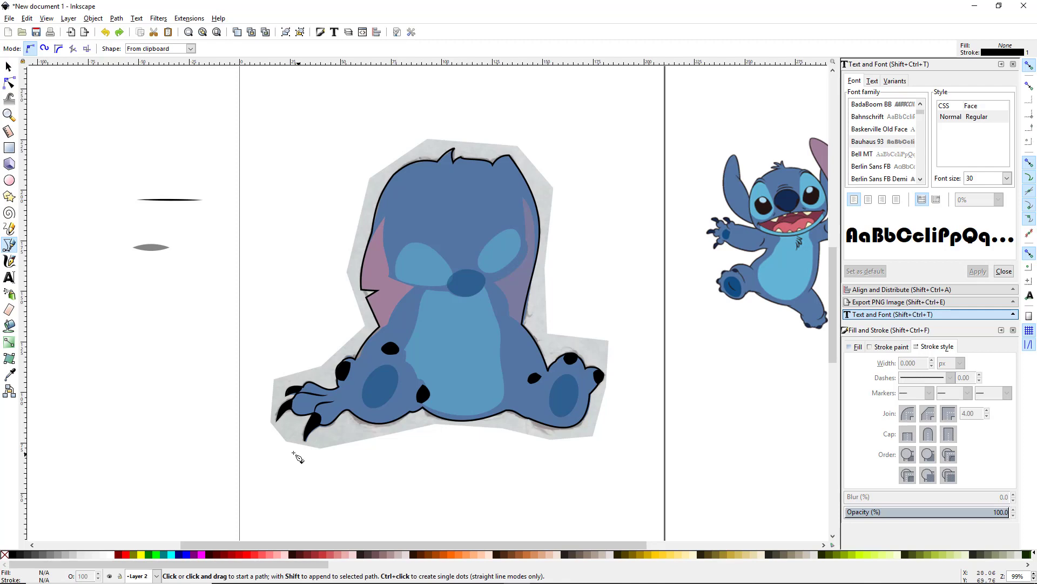
{"action": "scroll", "coordinate": [297, 459], "scroll_direction": "up", "scroll_amount": 4}
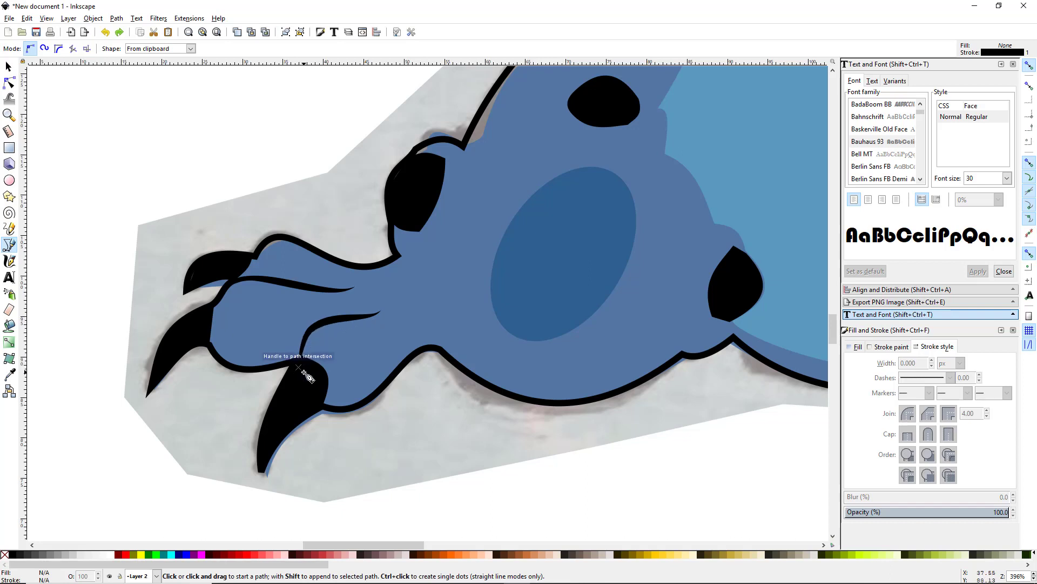
{"action": "scroll", "coordinate": [378, 394], "scroll_direction": "down", "scroll_amount": 2, "text": "ctrl"}
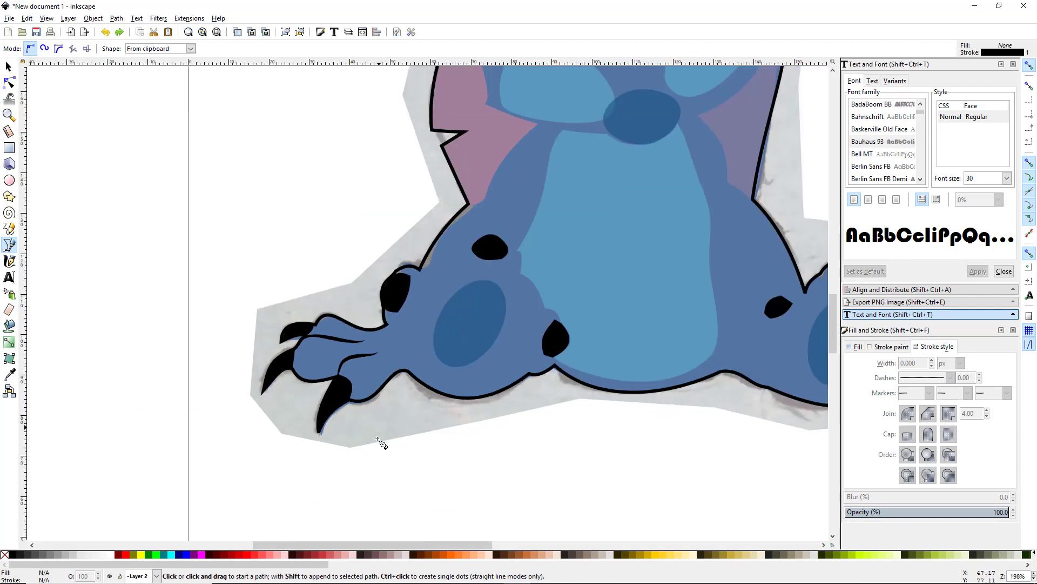
{"action": "scroll", "coordinate": [385, 478], "scroll_direction": "down", "scroll_amount": 3, "text": "ctrl"}
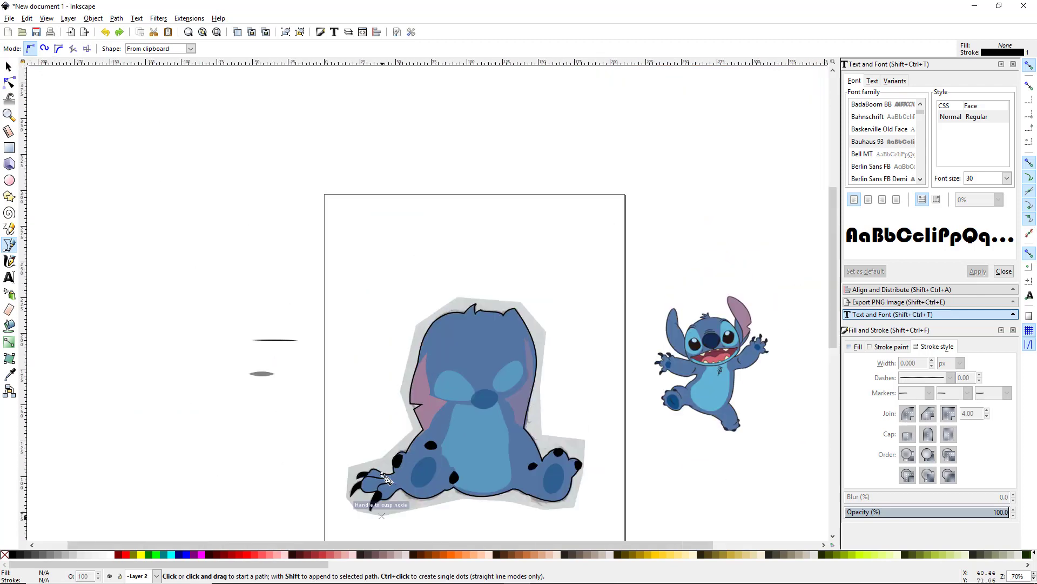
{"action": "scroll", "coordinate": [382, 470], "scroll_direction": "up", "scroll_amount": 3}
{"action": "scroll", "coordinate": [366, 463], "scroll_direction": "down", "scroll_amount": 3}
{"action": "left_click_drag", "start_coordinate": [367, 463], "coordinate": [390, 432]}
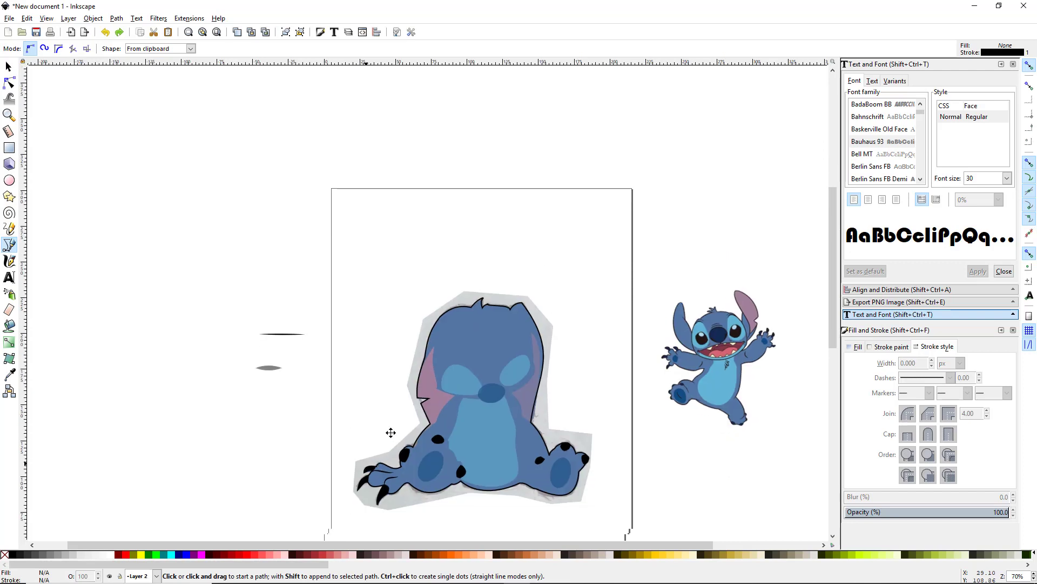
{"action": "scroll", "coordinate": [324, 335], "scroll_direction": "up", "scroll_amount": 6, "text": "ctrl"}
{"action": "scroll", "coordinate": [366, 319], "scroll_direction": "up", "scroll_amount": 5}
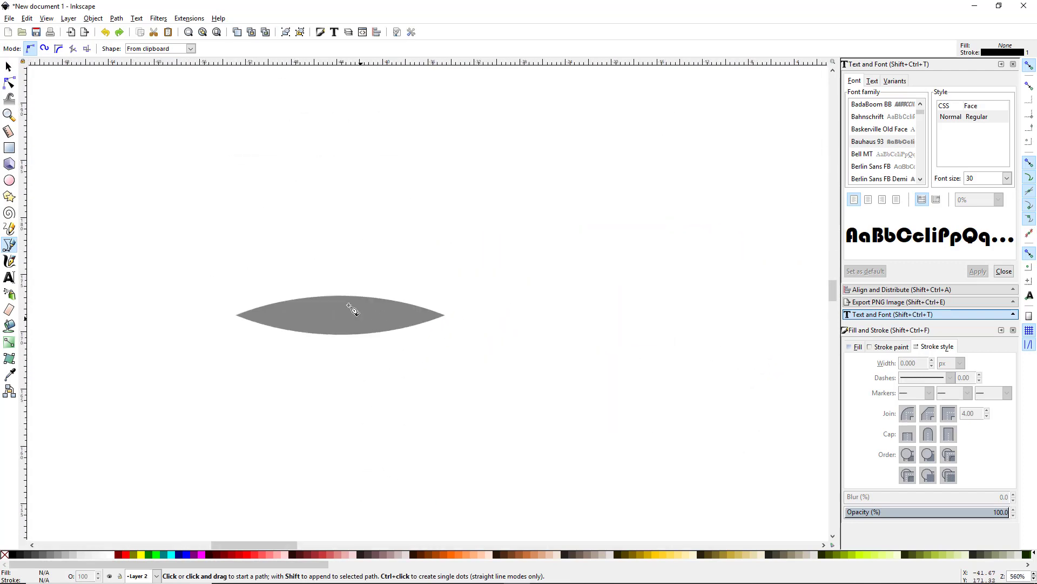
{"action": "scroll", "coordinate": [395, 374], "scroll_direction": "down", "scroll_amount": 5, "text": "ctrl"}
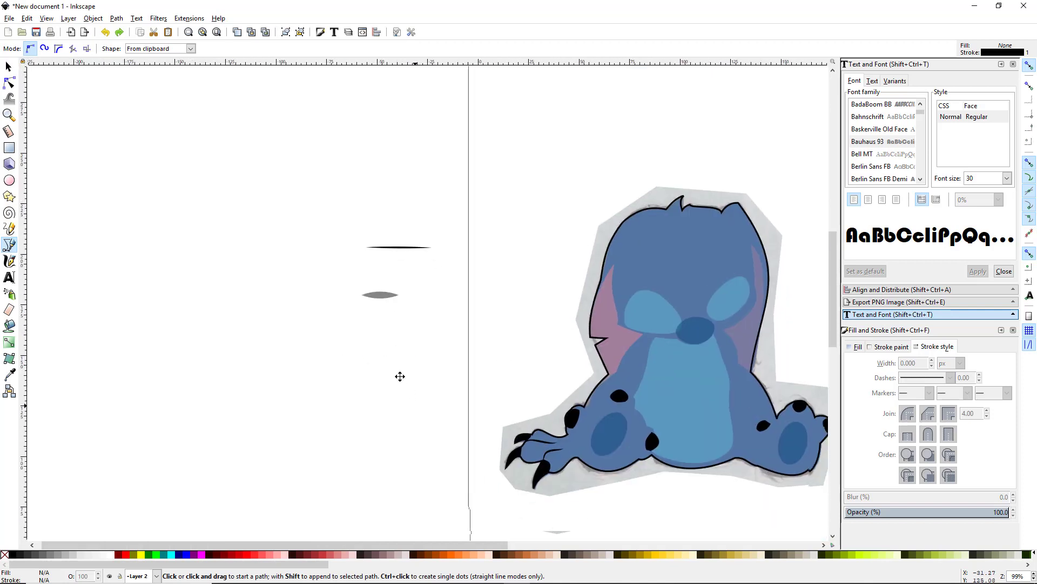
Draw an ellipse about 88 by 49 mm beside the page, duplicate it and move the copy straight down until the two slightly overlap.
{"action": "left_click", "coordinate": [9, 180]}
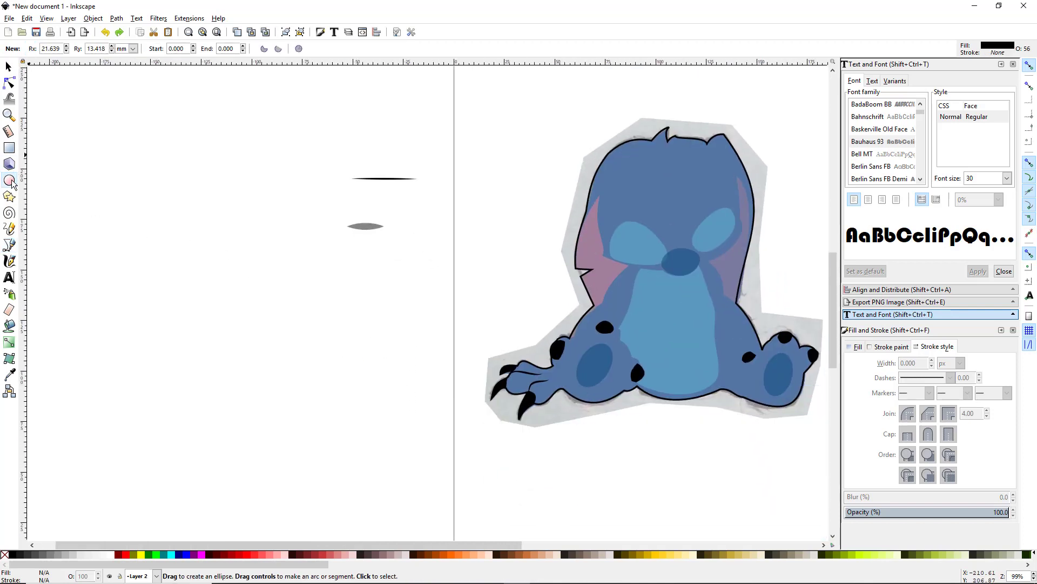
{"action": "mouse_move", "coordinate": [192, 282]}
{"action": "left_mouse_down"}
{"action": "mouse_move", "coordinate": [258, 296]}
{"action": "mouse_move", "coordinate": [363, 351]}
{"action": "mouse_move", "coordinate": [300, 347]}
{"action": "mouse_move", "coordinate": [359, 338]}
{"action": "mouse_move", "coordinate": [371, 383]}
{"action": "left_mouse_up"}
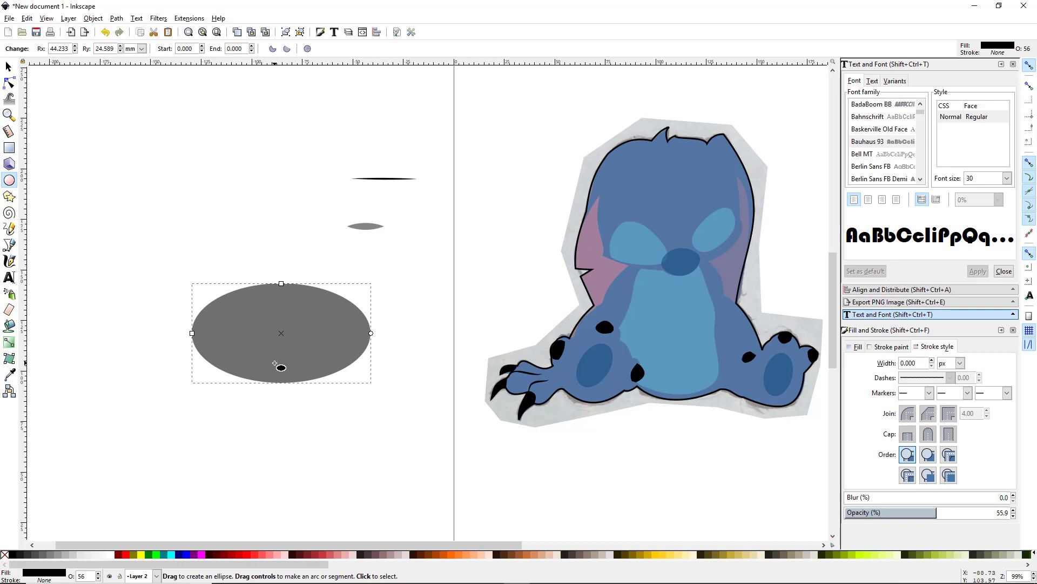
{"action": "key", "text": "s"}
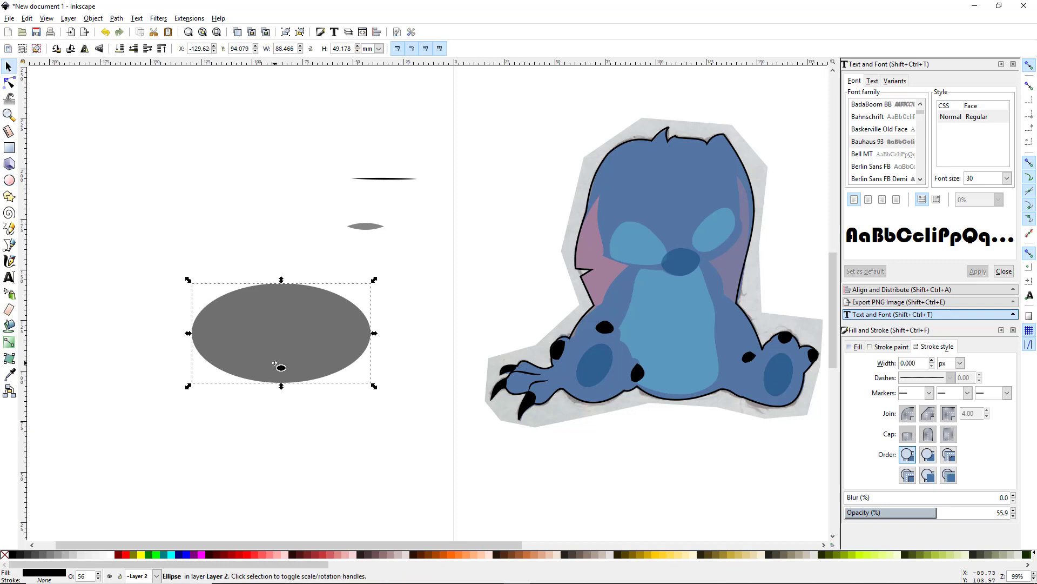
{"action": "key", "text": "ctrl+d"}
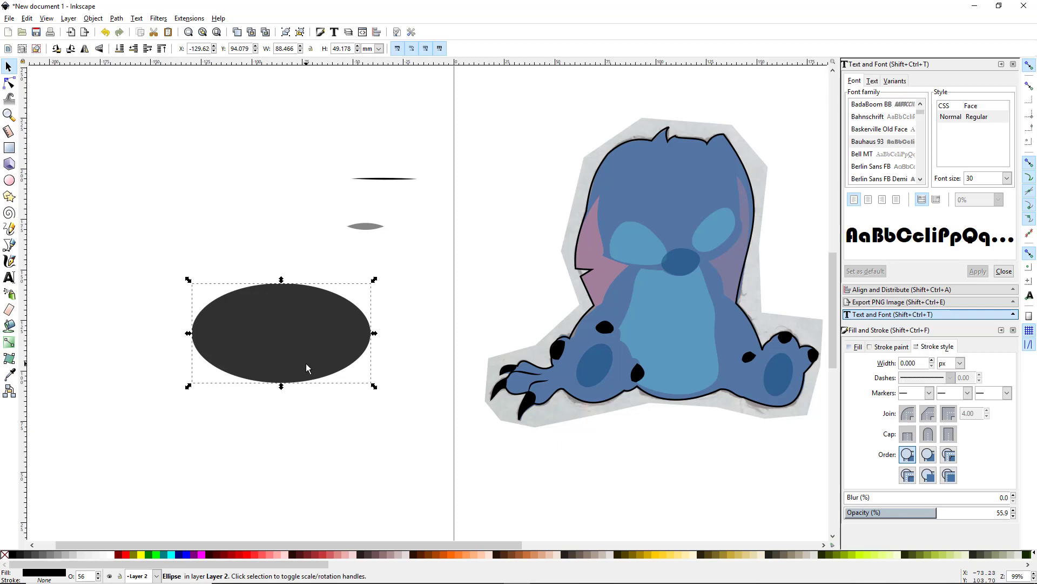
{"action": "key", "text": "ctrl"}
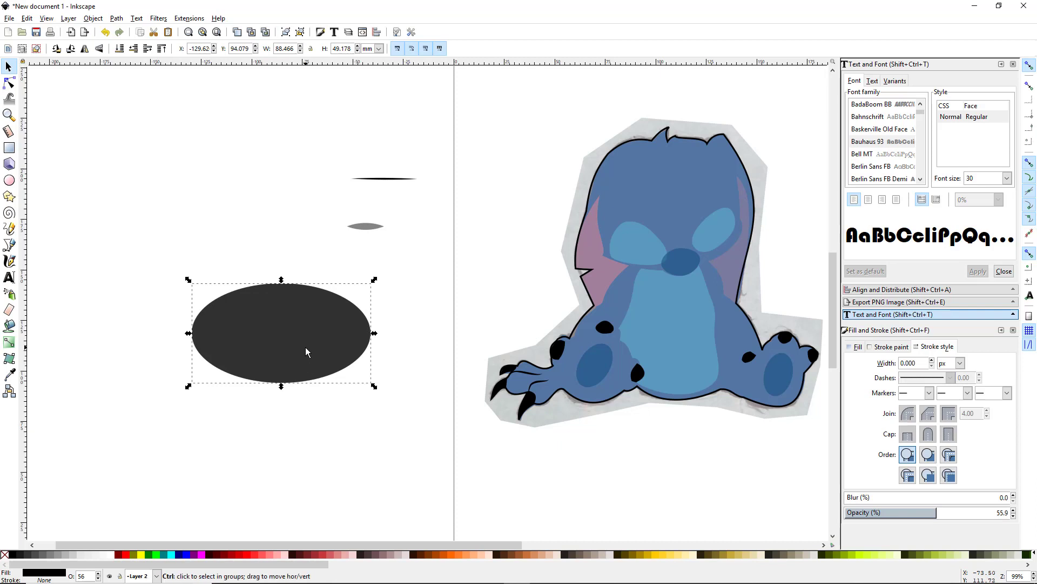
{"action": "left_click_drag", "start_coordinate": [306, 348], "coordinate": [301, 439]}
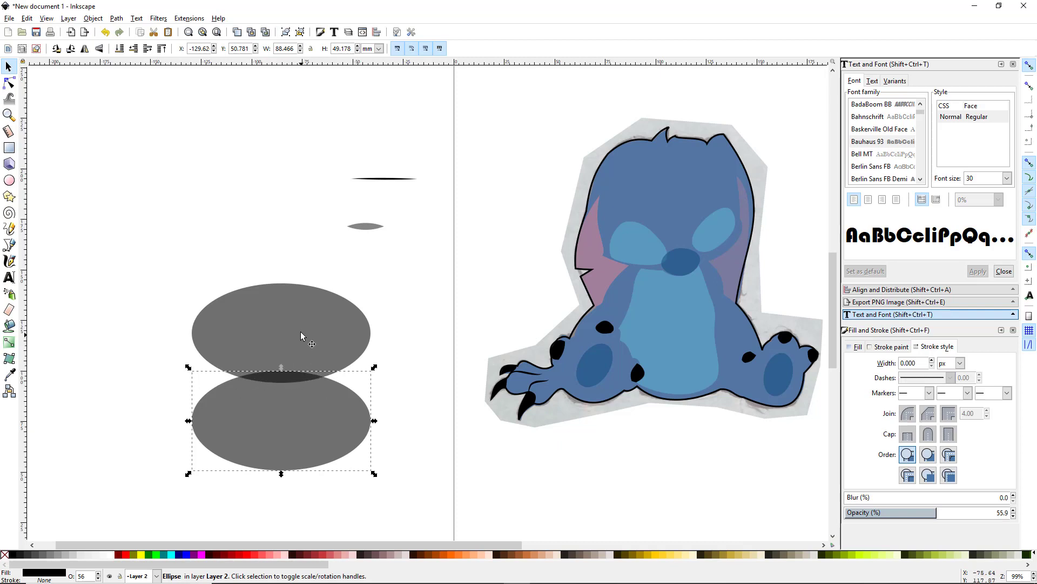
Intersect the two overlapping ellipses into a single lens shape.
{"action": "left_click", "coordinate": [304, 317], "text": "shift"}
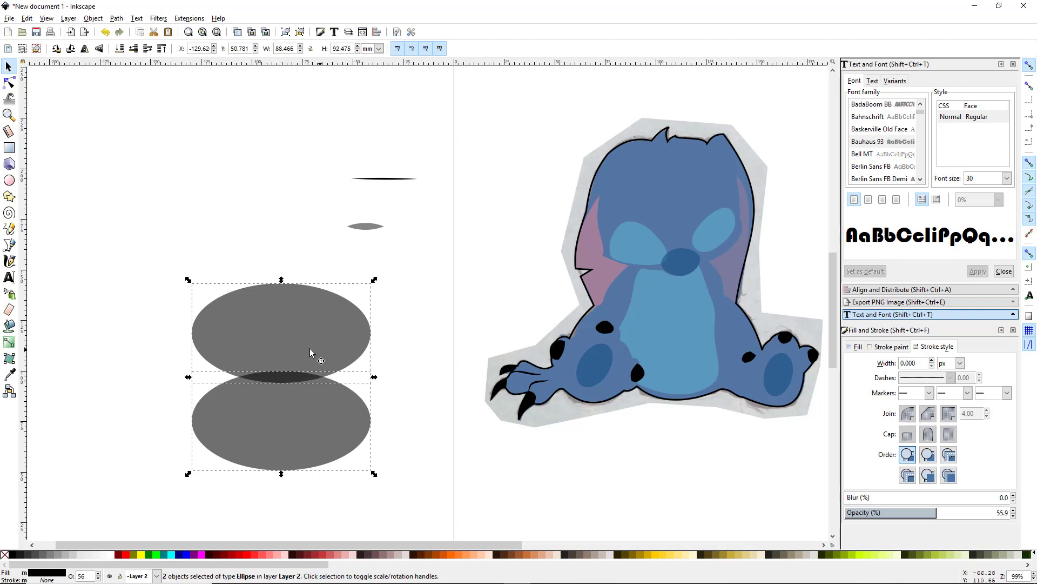
{"action": "left_click", "coordinate": [117, 18]}
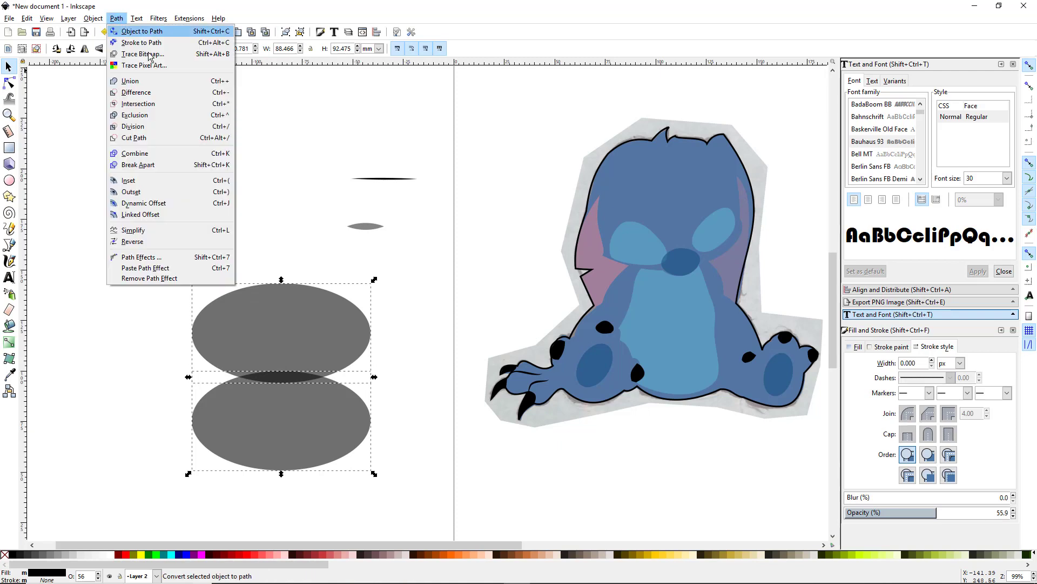
{"action": "left_click", "coordinate": [174, 104]}
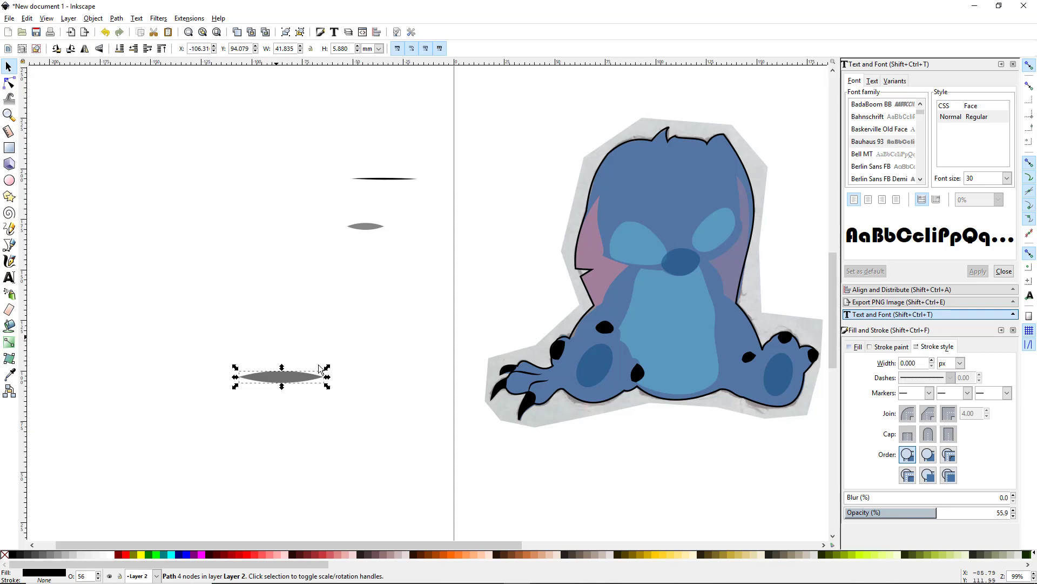
Bring up the copy command for the small lens shape and delete the larger lens shape made from the ellipses.
{"action": "left_click", "coordinate": [368, 232]}
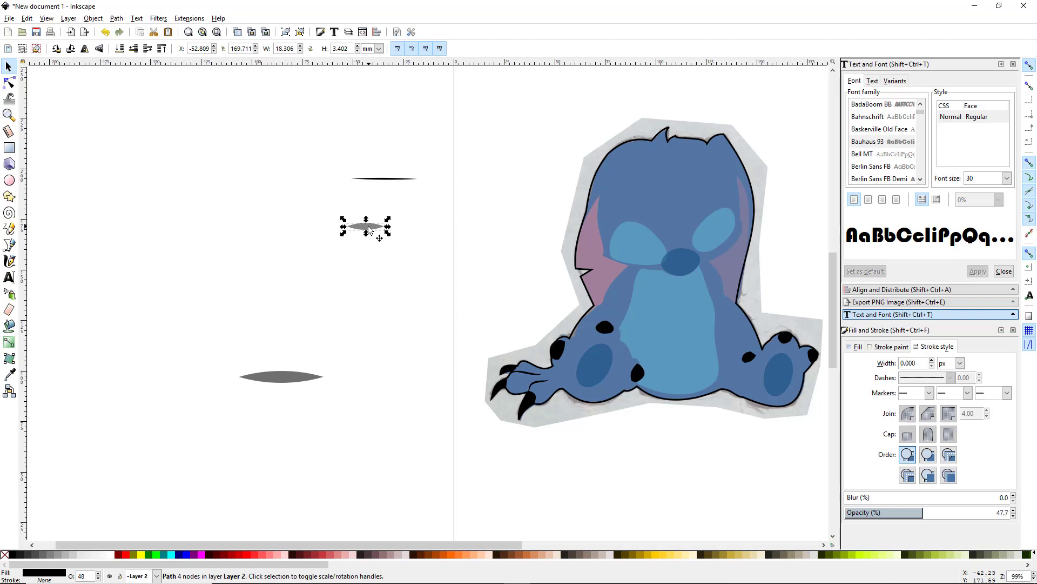
{"action": "key", "text": "ctrl"}
{"action": "right_click", "coordinate": [370, 228]}
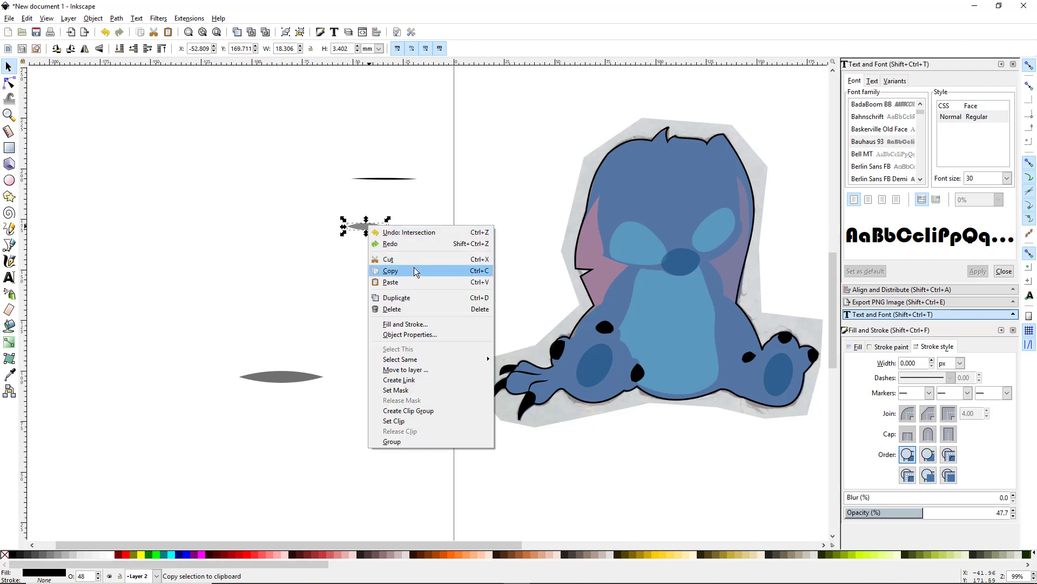
{"action": "left_click", "coordinate": [334, 297]}
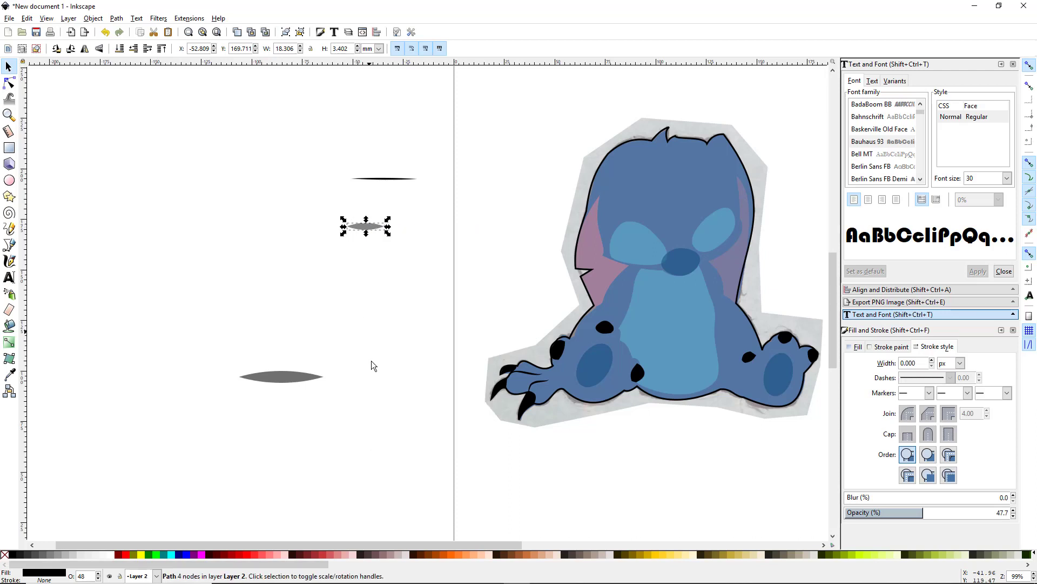
{"action": "left_click", "coordinate": [277, 380]}
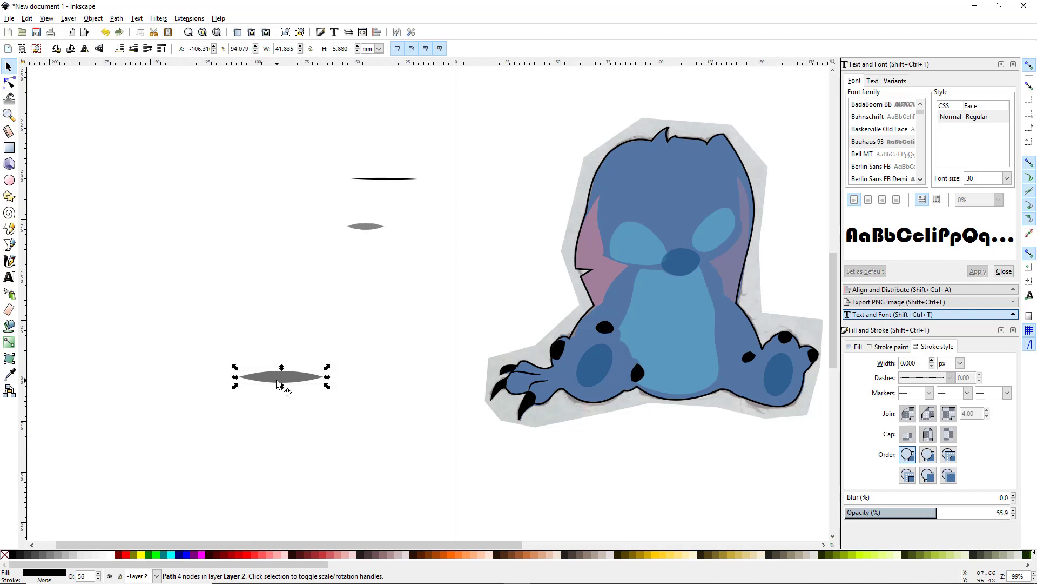
{"action": "key", "text": "Delete"}
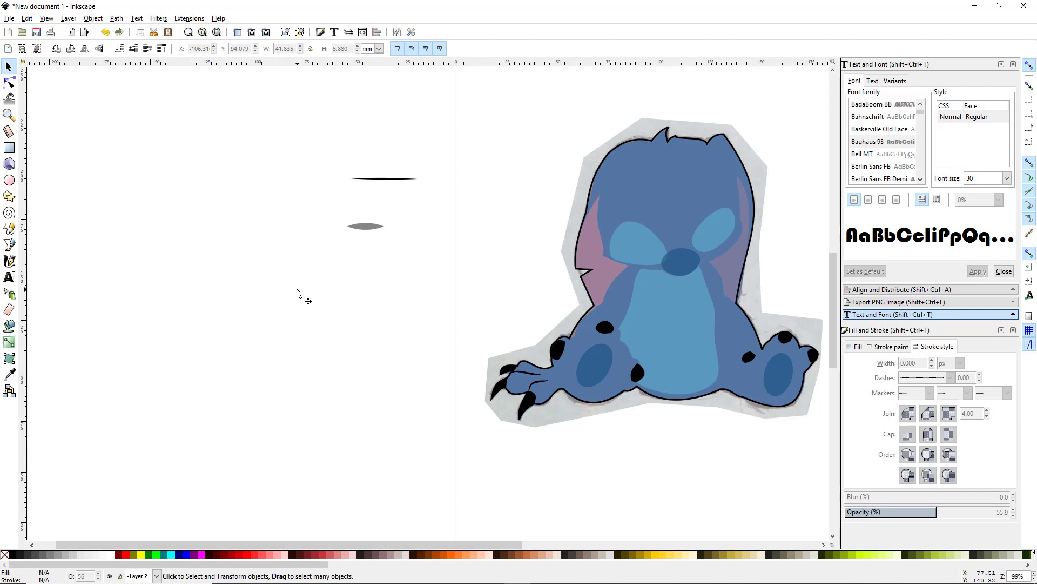
Set the Pen tool's stroke shape option to None.
{"action": "key", "text": "b"}
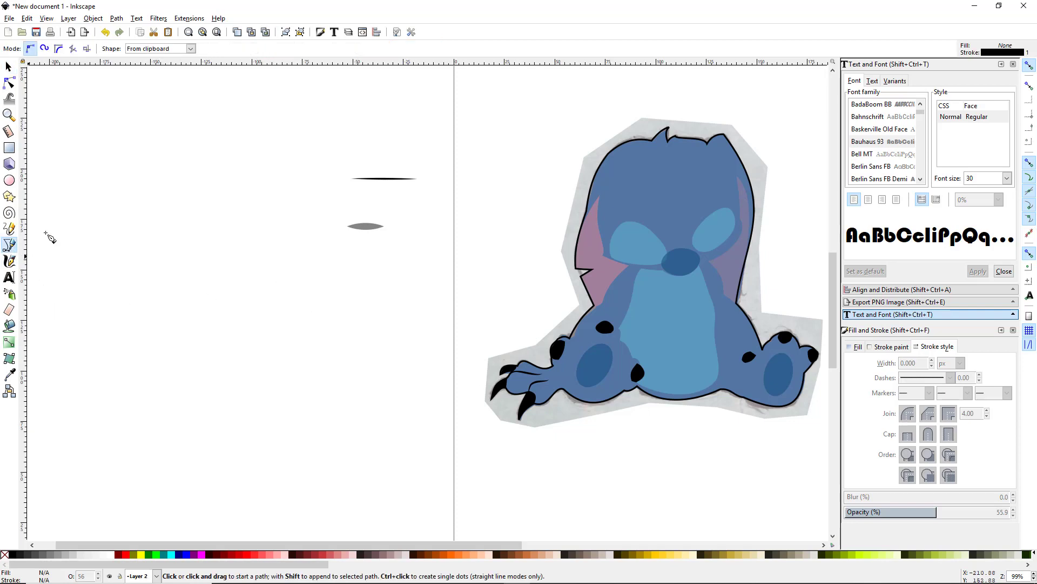
{"action": "left_click", "coordinate": [191, 49]}
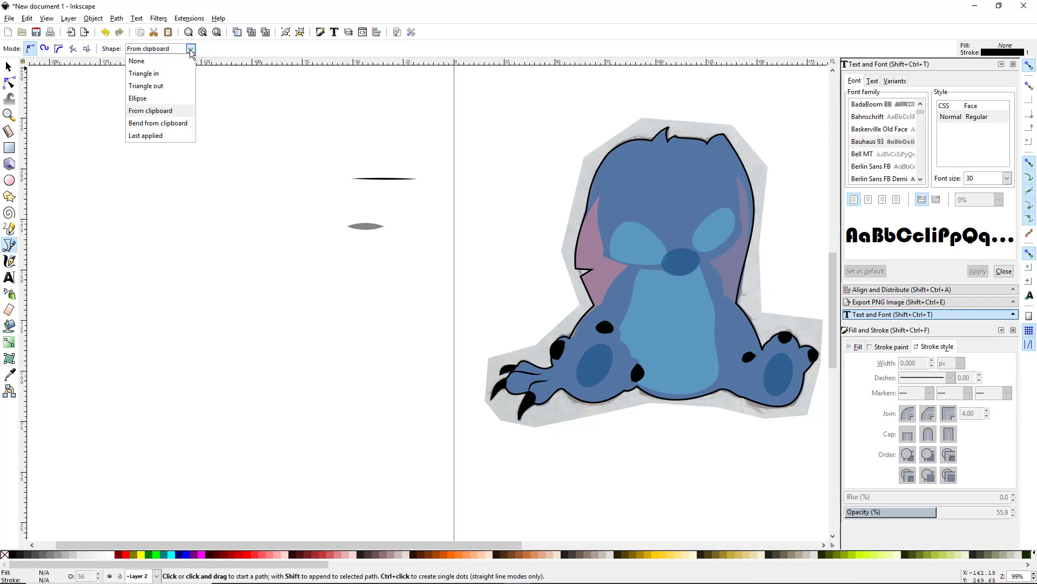
{"action": "left_click", "coordinate": [147, 61]}
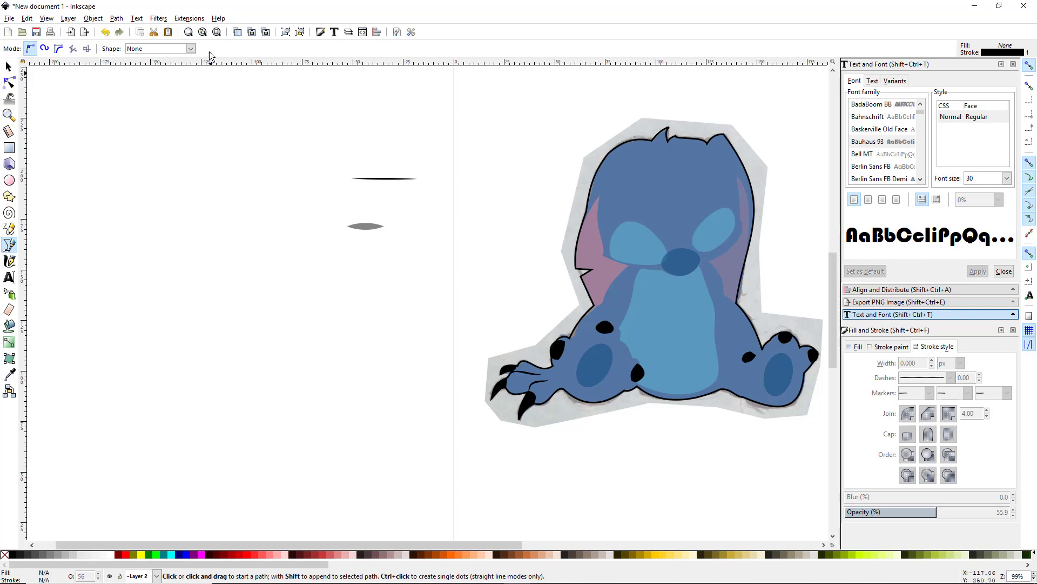
Draw a plain straight line about 53 mm long in the empty area beside the page and remove it.
{"action": "left_click", "coordinate": [134, 268]}
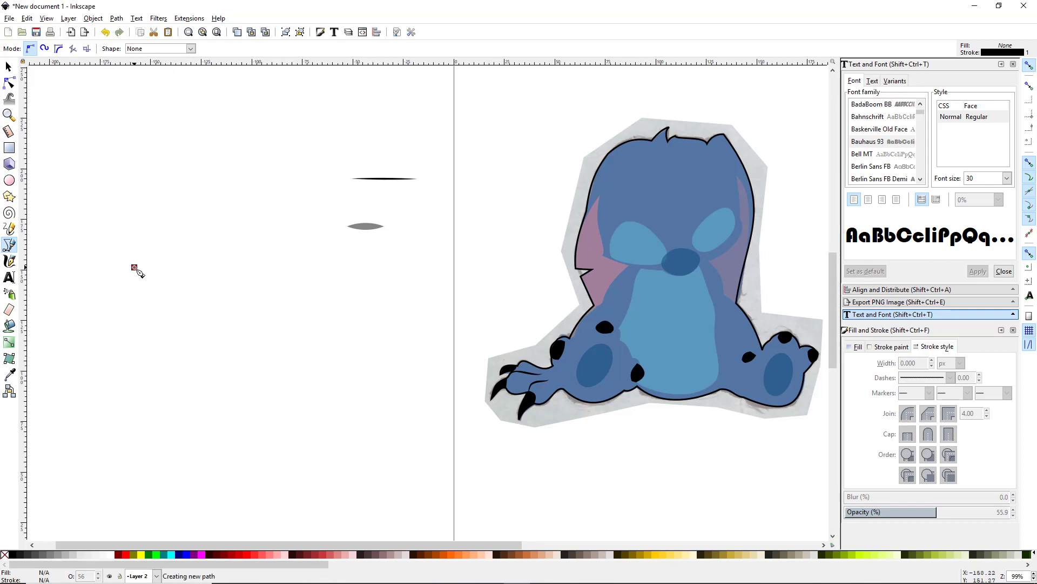
{"action": "left_click", "coordinate": [241, 264]}
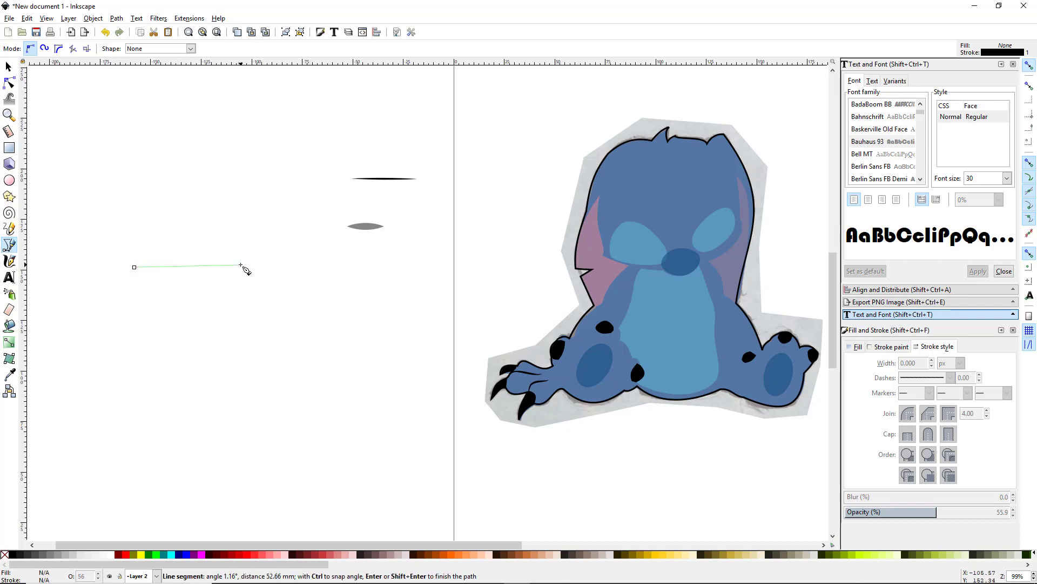
{"action": "key", "text": "Return"}
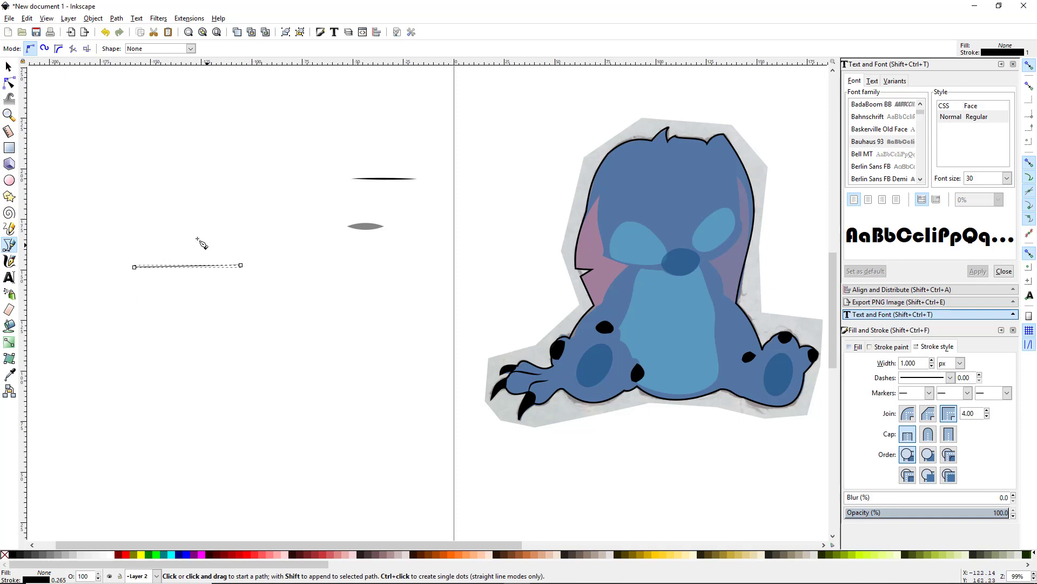
{"action": "left_click", "coordinate": [8, 65]}
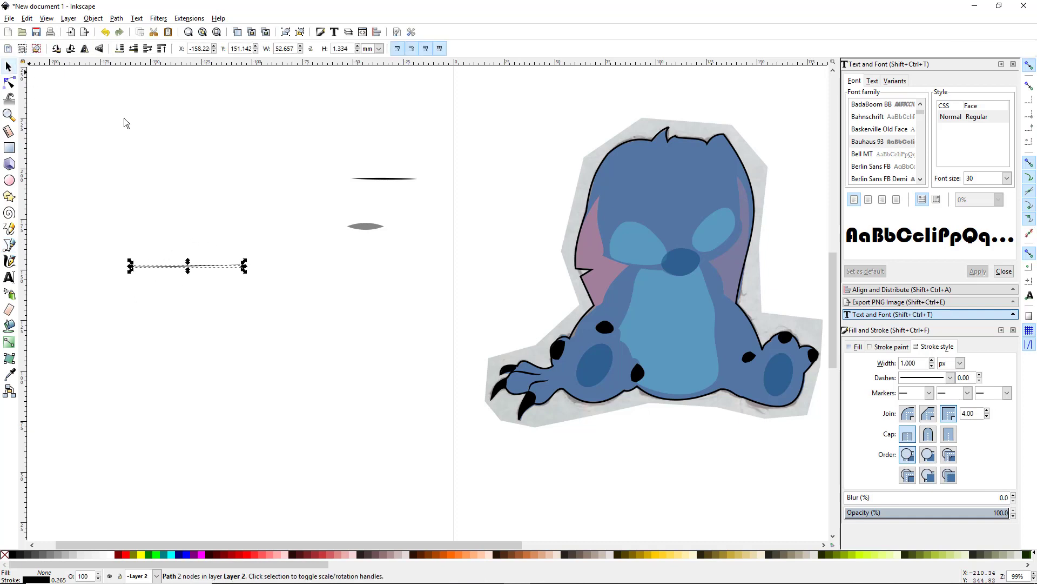
{"action": "left_click", "coordinate": [215, 271]}
{"action": "key", "text": "Escape"}
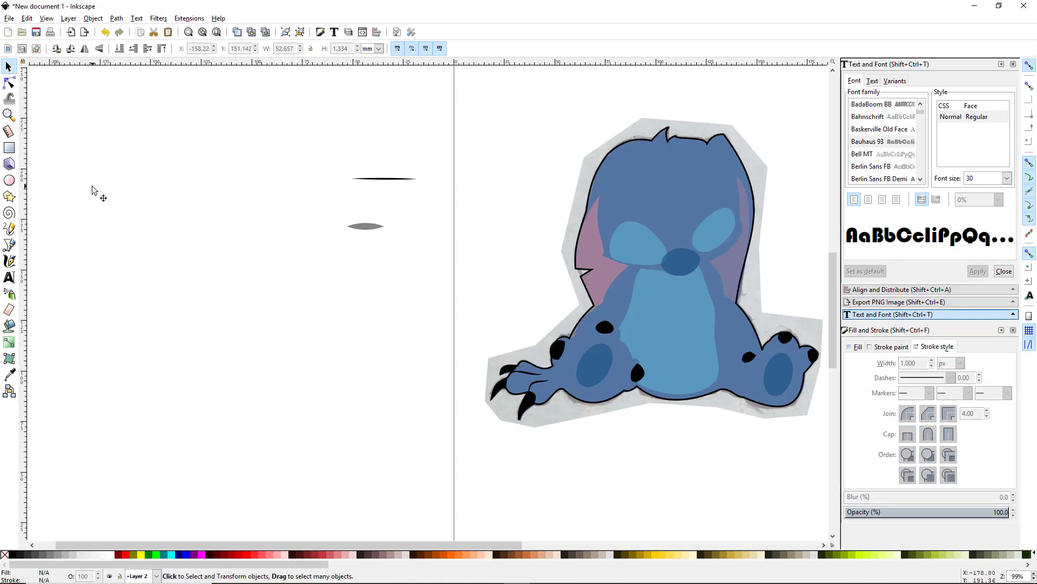
Set the Pen tool's stroke shape option to From clipboard.
{"action": "key", "text": "b"}
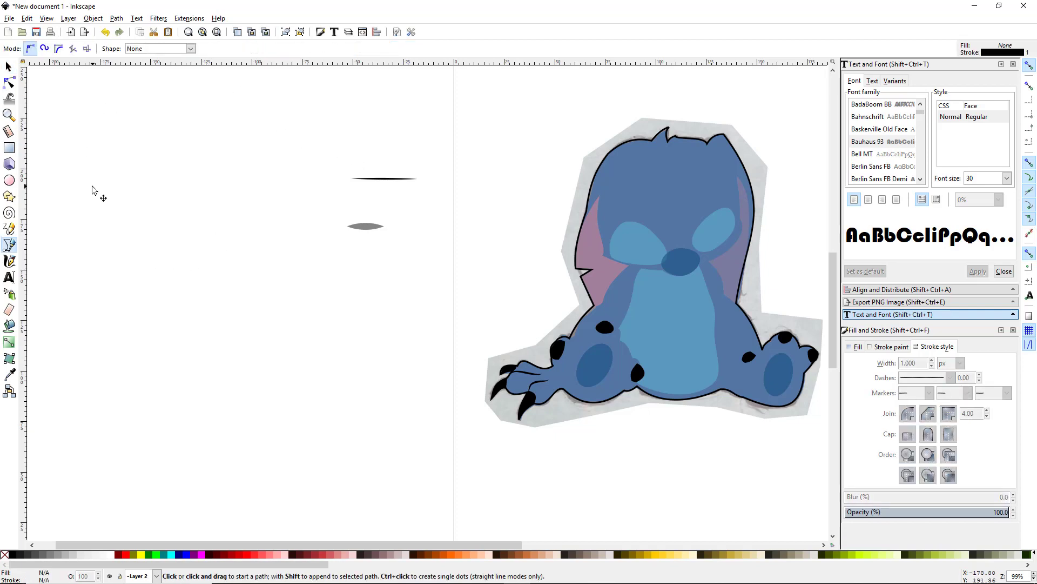
{"action": "left_click", "coordinate": [190, 50]}
{"action": "left_click", "coordinate": [184, 112]}
Draw a tapered test line about 58 mm long beside the page, inspect it up close and delete it.
{"action": "left_click", "coordinate": [131, 292]}
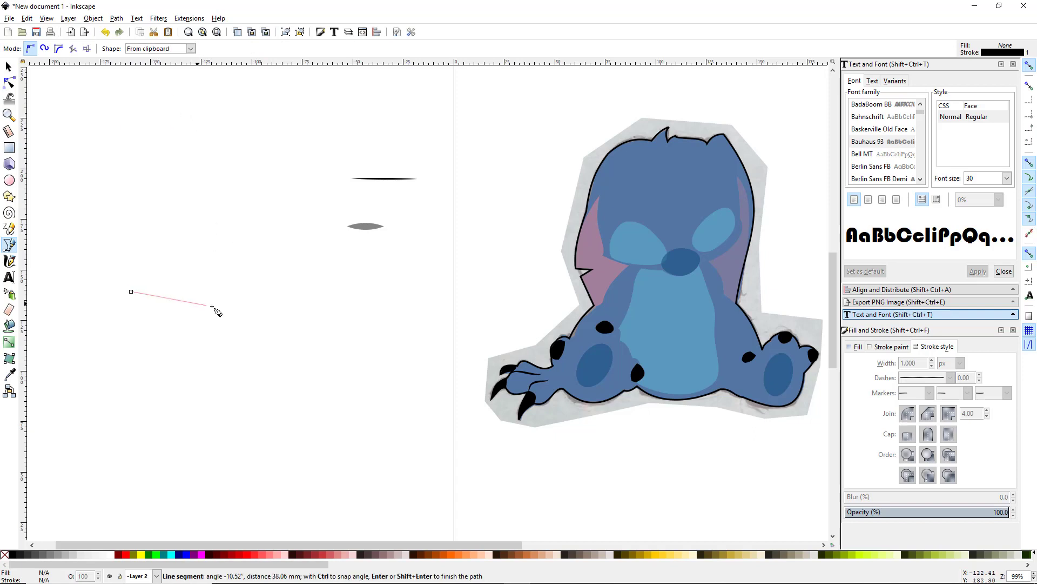
{"action": "double_click", "coordinate": [248, 291]}
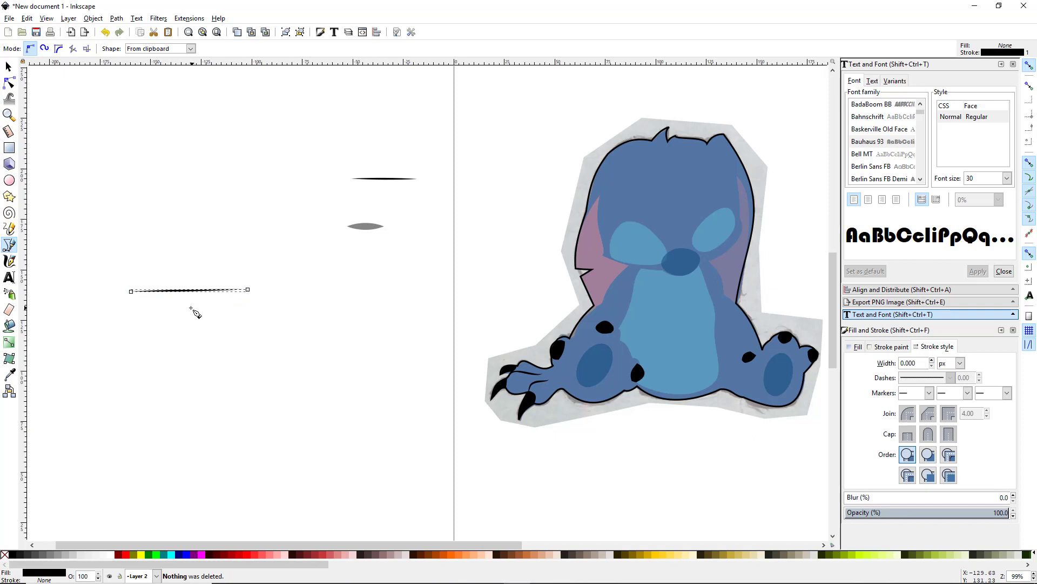
{"action": "scroll", "coordinate": [180, 294], "scroll_direction": "up", "scroll_amount": 3}
{"action": "scroll", "coordinate": [180, 294], "scroll_direction": "down", "scroll_amount": 1}
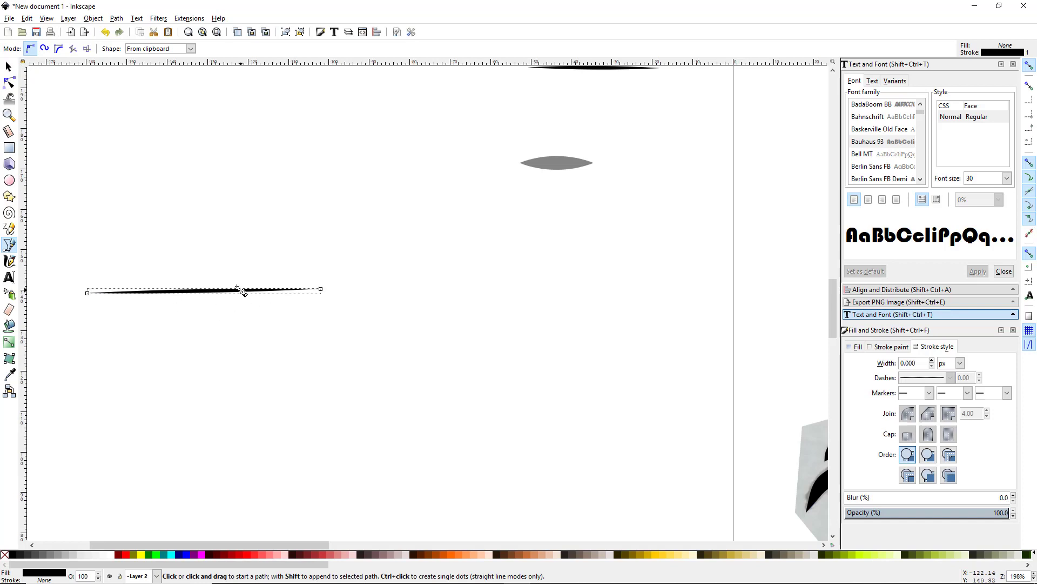
{"action": "key", "text": "Delete"}
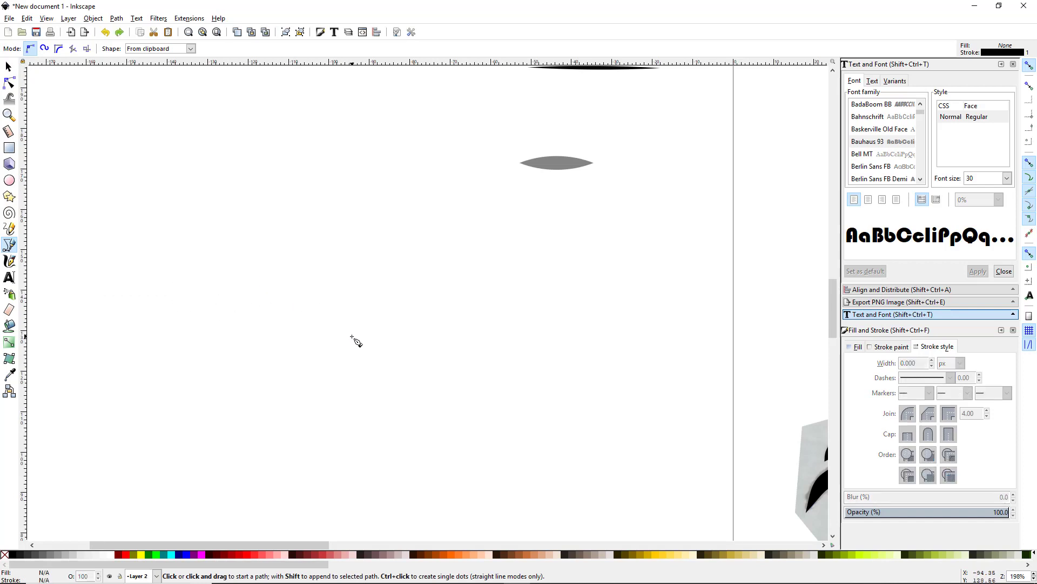
Select the whole traced Stitch figure and lower its opacity to 51% so the underlying sketch shows through.
{"action": "scroll", "coordinate": [355, 340], "scroll_direction": "down", "scroll_amount": 3}
{"action": "scroll", "coordinate": [567, 384], "scroll_direction": "up", "scroll_amount": 3}
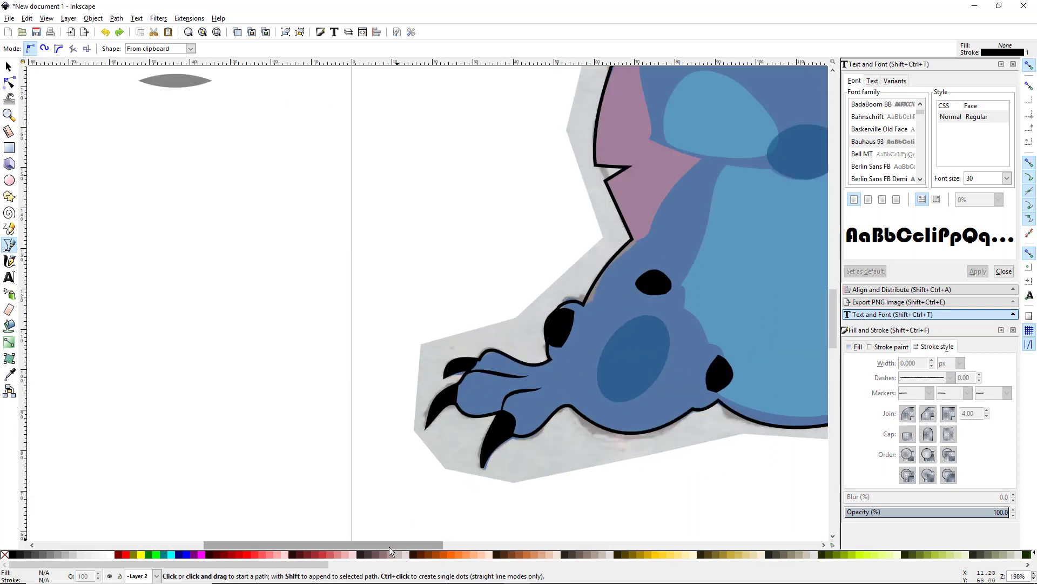
{"action": "left_click_drag", "start_coordinate": [389, 545], "coordinate": [476, 535]}
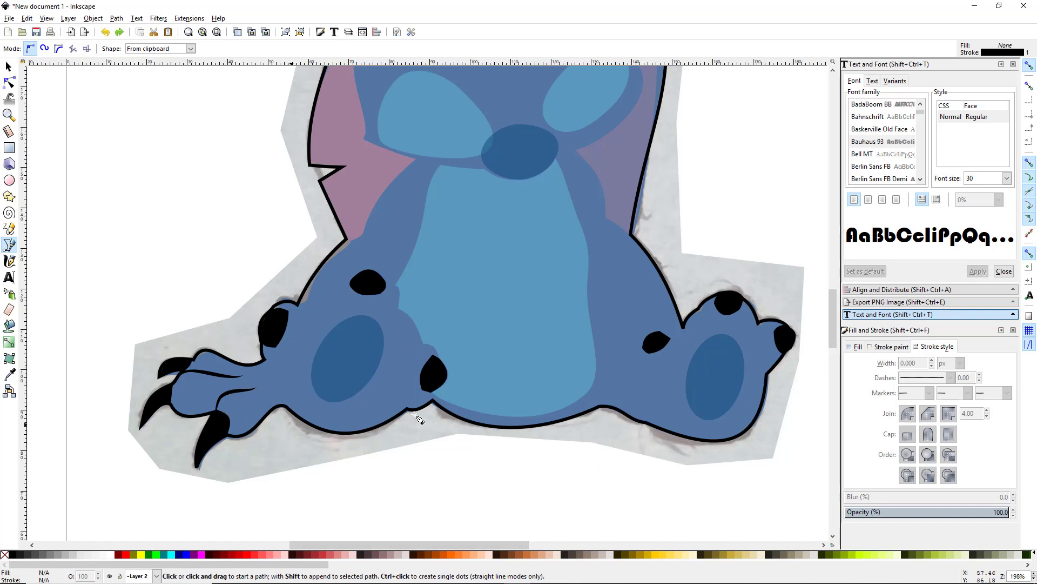
{"action": "scroll", "coordinate": [474, 411], "scroll_direction": "down", "scroll_amount": 1}
{"action": "scroll", "coordinate": [474, 411], "scroll_direction": "down", "scroll_amount": 1}
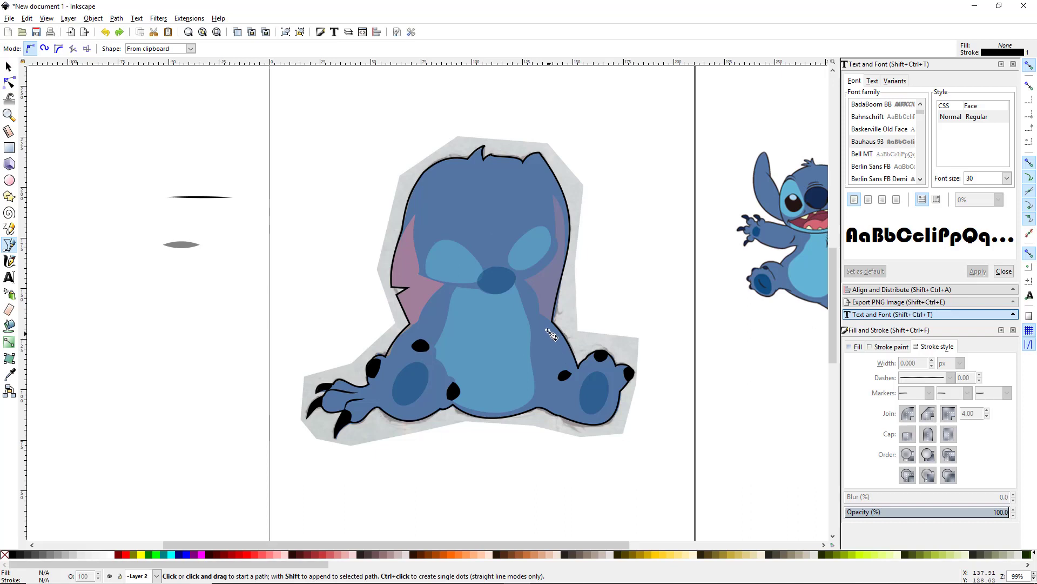
{"action": "key", "text": "s"}
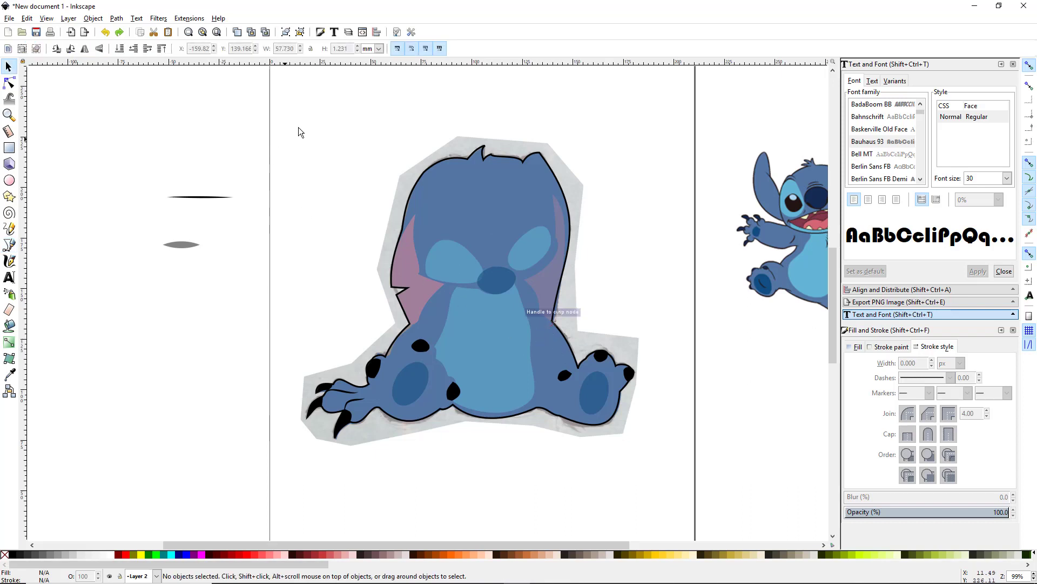
{"action": "left_click_drag", "start_coordinate": [274, 83], "coordinate": [680, 504]}
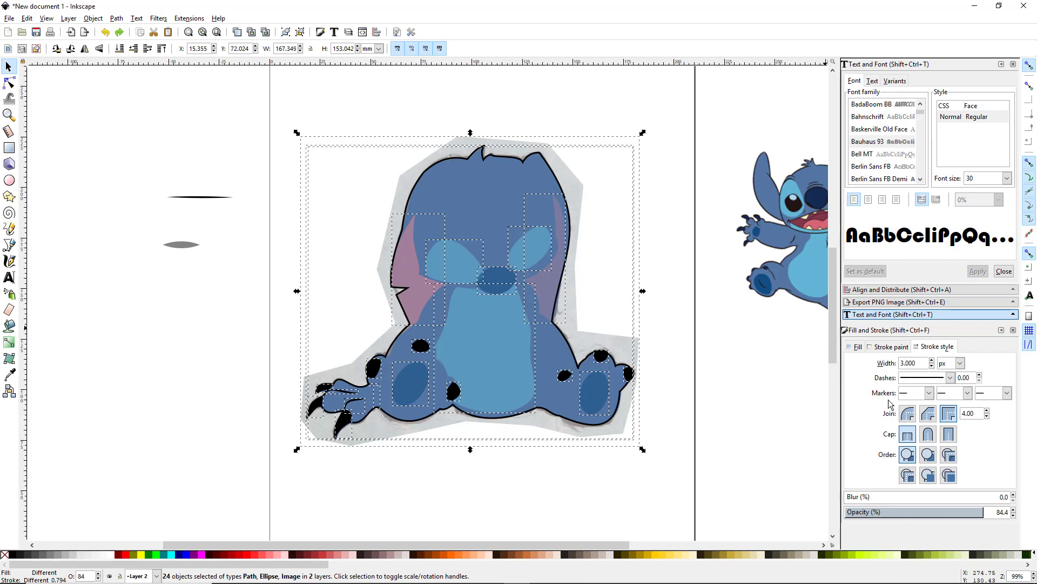
{"action": "left_click", "coordinate": [860, 347]}
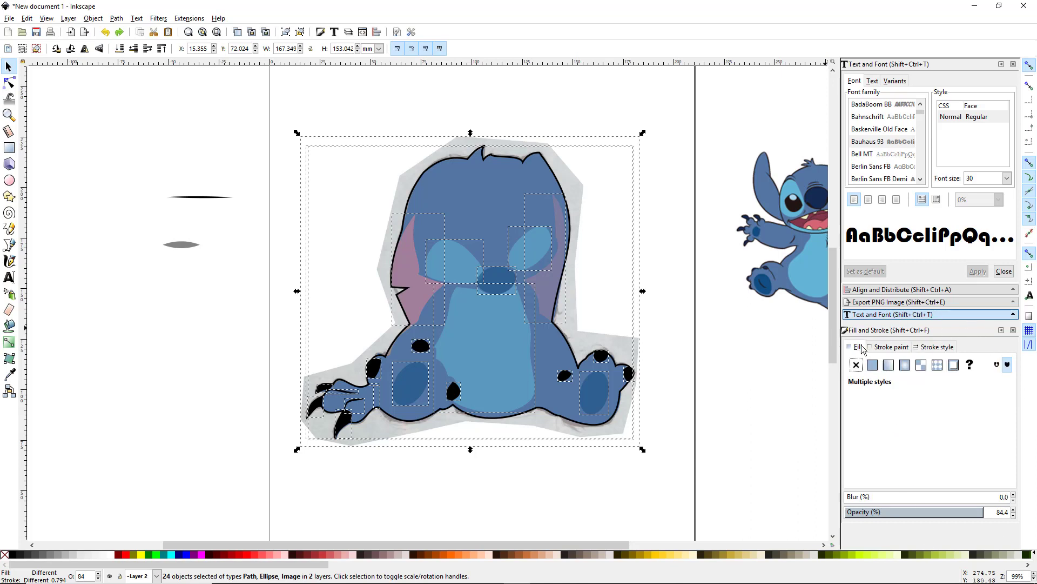
{"action": "left_click", "coordinate": [928, 514]}
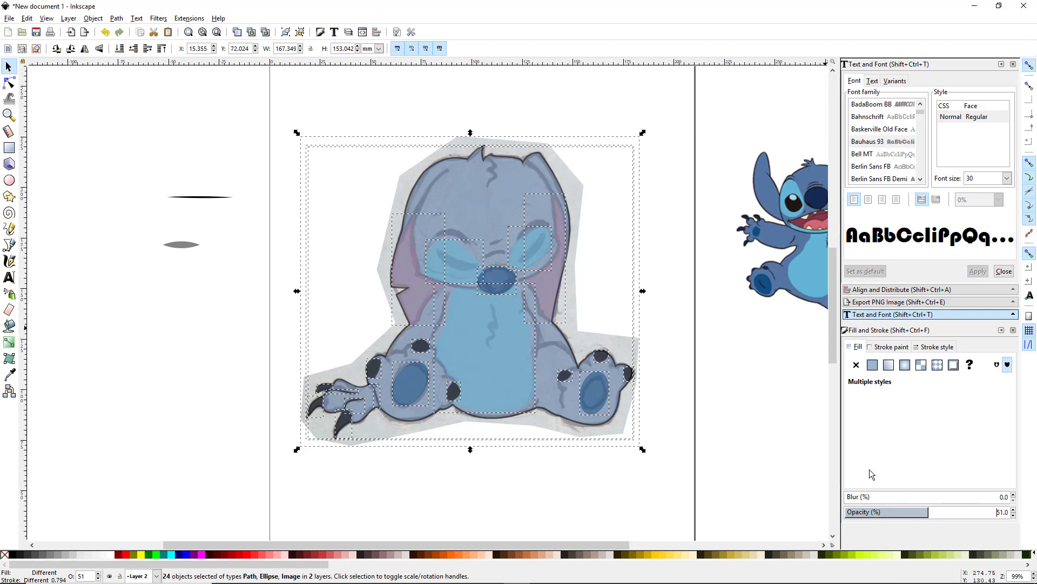
{"action": "left_click", "coordinate": [534, 490]}
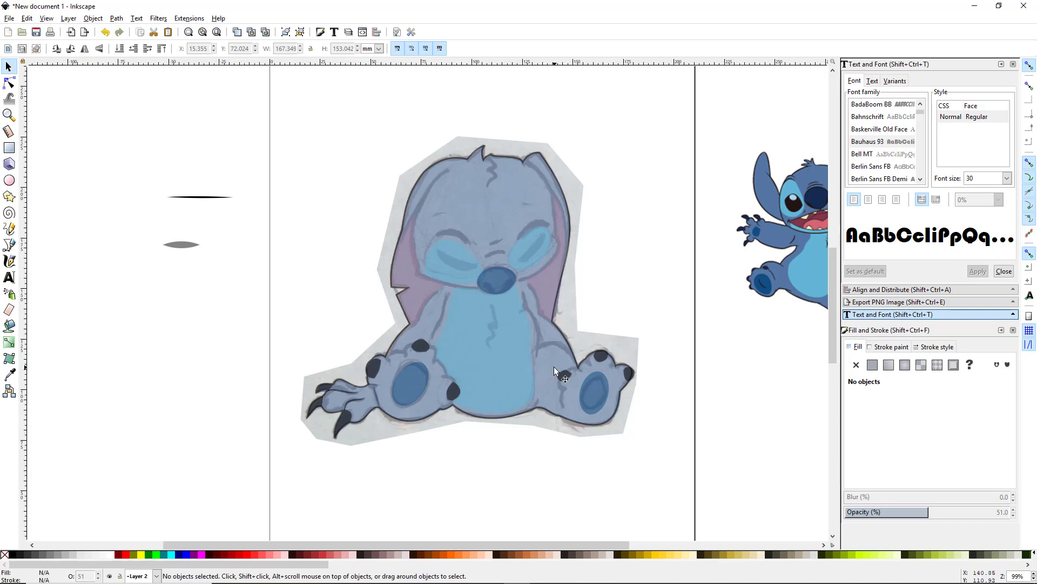
On Layer 1, draw two straight tapered lines where the clawed hand meets the foot, a short horizontal one and a longer one beneath it.
{"action": "scroll", "coordinate": [332, 455], "scroll_direction": "up", "scroll_amount": 3, "text": "ctrl"}
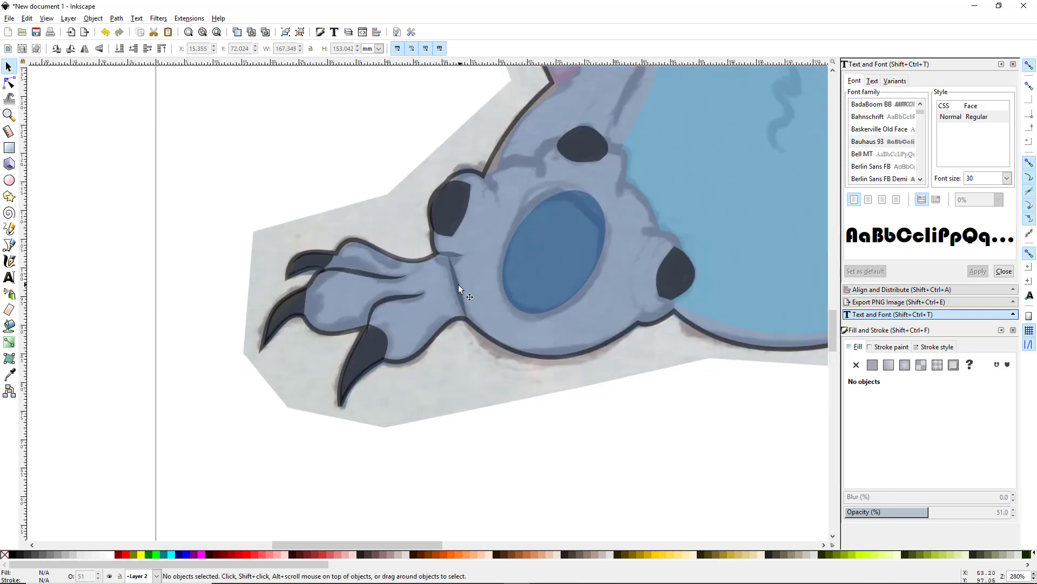
{"action": "left_click", "coordinate": [457, 284]}
{"action": "scroll", "coordinate": [510, 402], "scroll_direction": "down", "scroll_amount": 1, "text": "ctrl"}
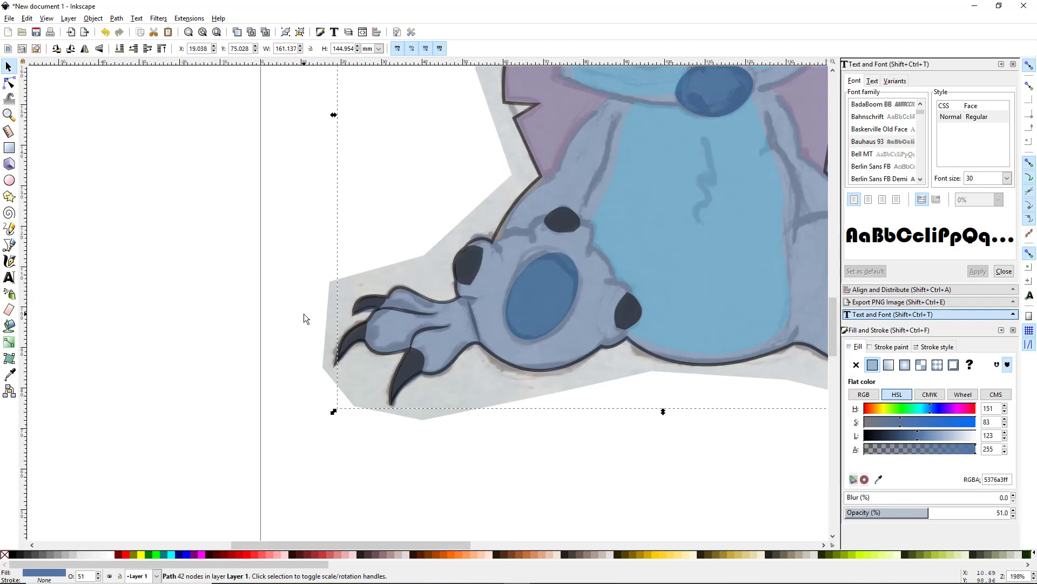
{"action": "key", "text": "b"}
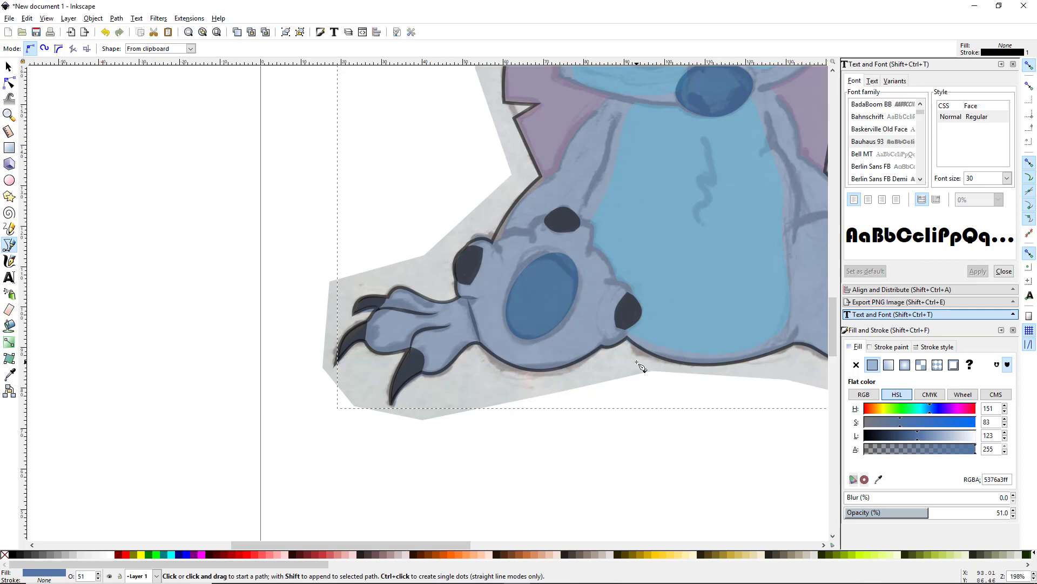
{"action": "left_click_drag", "start_coordinate": [442, 543], "coordinate": [511, 541]}
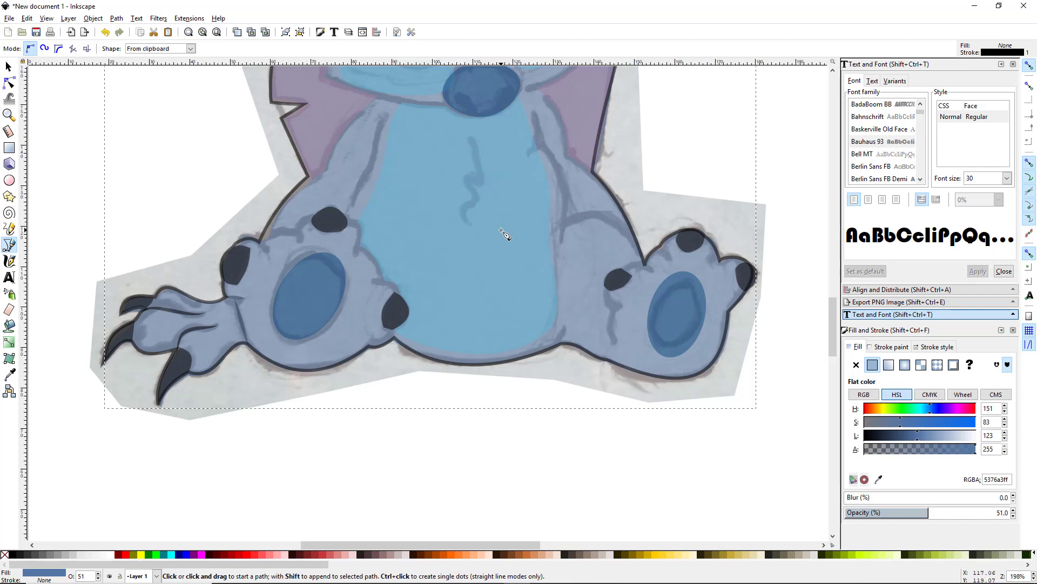
{"action": "scroll", "coordinate": [278, 308], "scroll_direction": "up", "scroll_amount": 3, "text": "ctrl"}
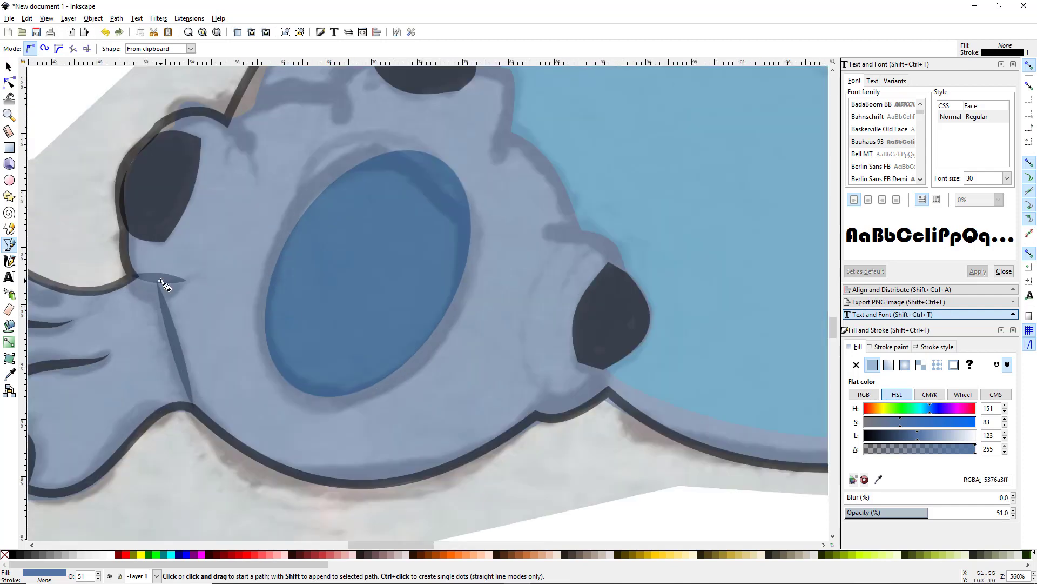
{"action": "key", "text": "n"}
{"action": "key", "text": "b"}
{"action": "left_click", "coordinate": [186, 280]}
{"action": "double_click", "coordinate": [133, 276]}
{"action": "left_click", "coordinate": [194, 410]}
{"action": "double_click", "coordinate": [157, 282]}
Draw three straight tapered lines along the foot's belly-side edge, between its upper and lower black toe pads.
{"action": "left_click", "coordinate": [546, 233]}
{"action": "double_click", "coordinate": [625, 269]}
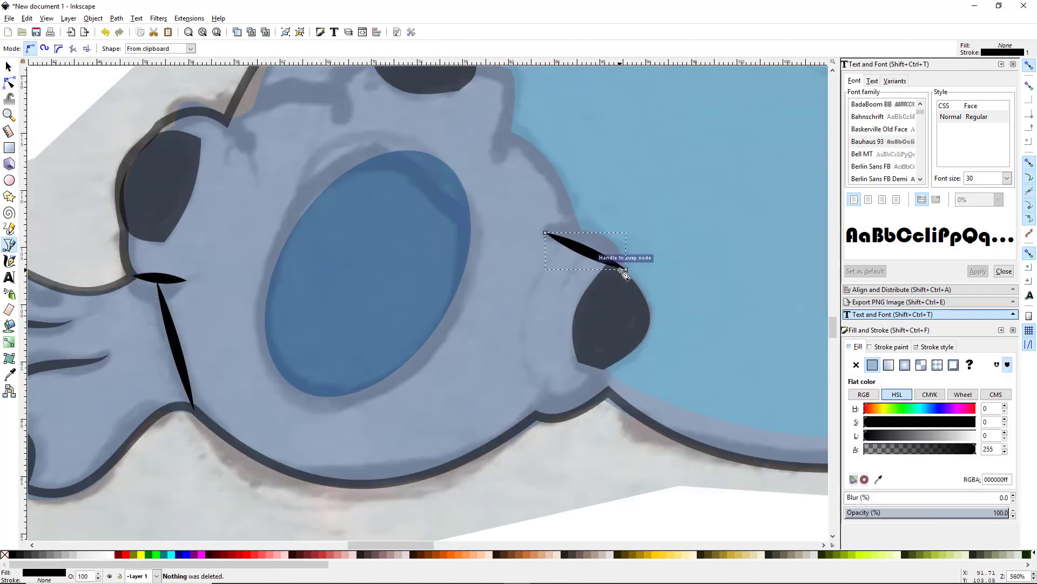
{"action": "left_click", "coordinate": [511, 132]}
{"action": "double_click", "coordinate": [586, 245]}
{"action": "left_click", "coordinate": [521, 322]}
{"action": "double_click", "coordinate": [494, 217]}
Draw three straight tapered lines between the foot's upper toe pad and the outline notch, including a short one running down from the notch.
{"action": "left_click", "coordinate": [402, 207]}
{"action": "double_click", "coordinate": [360, 283]}
{"action": "left_click", "coordinate": [246, 283]}
{"action": "double_click", "coordinate": [369, 258]}
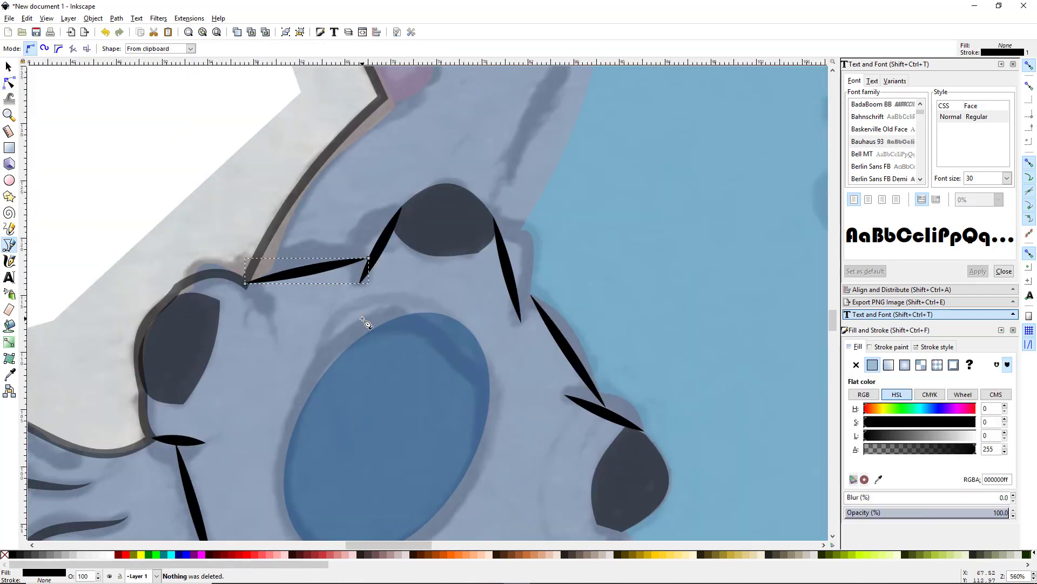
{"action": "left_click", "coordinate": [273, 331]}
{"action": "double_click", "coordinate": [245, 284]}
{"action": "scroll", "coordinate": [414, 358], "scroll_direction": "down", "scroll_amount": 2, "text": "ctrl"}
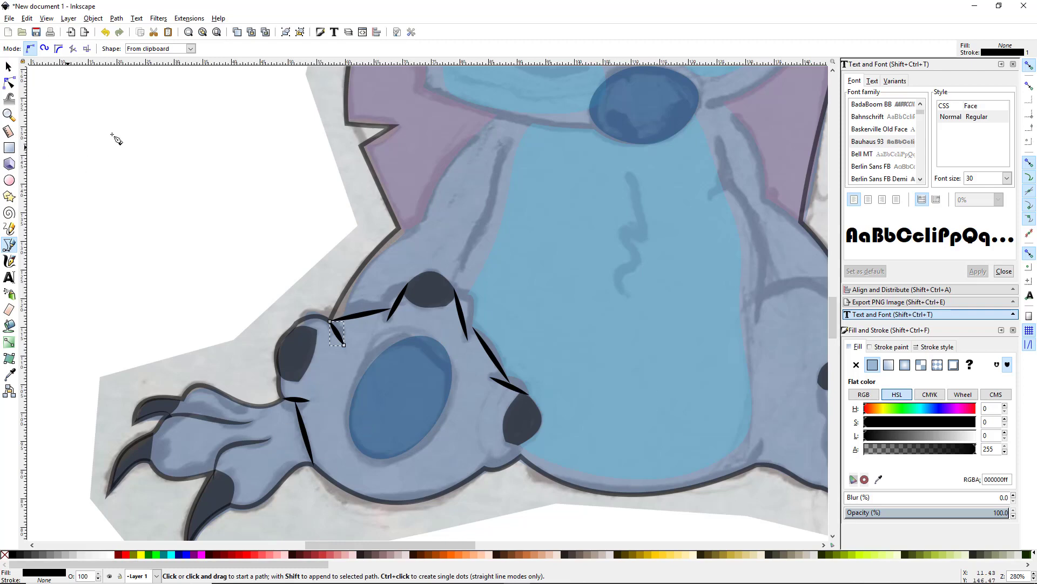
Bend the short tapered line between the hand and foot downward into a curve with the Node tool.
{"action": "left_click", "coordinate": [9, 82]}
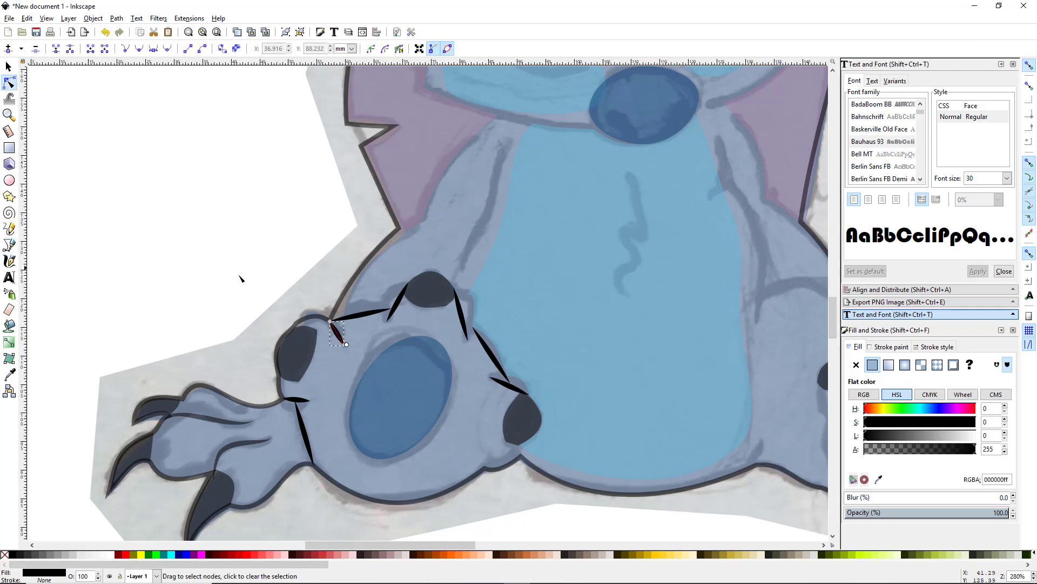
{"action": "scroll", "coordinate": [326, 449], "scroll_direction": "up", "scroll_amount": 1, "text": "ctrl"}
{"action": "scroll", "coordinate": [327, 449], "scroll_direction": "up", "scroll_amount": 2, "text": "ctrl"}
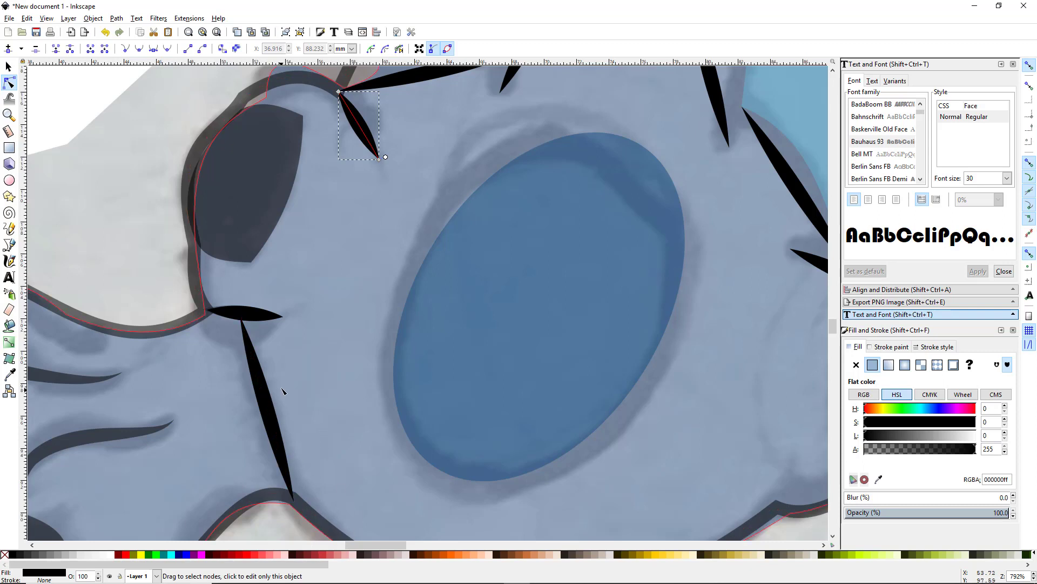
{"action": "left_click", "coordinate": [243, 313]}
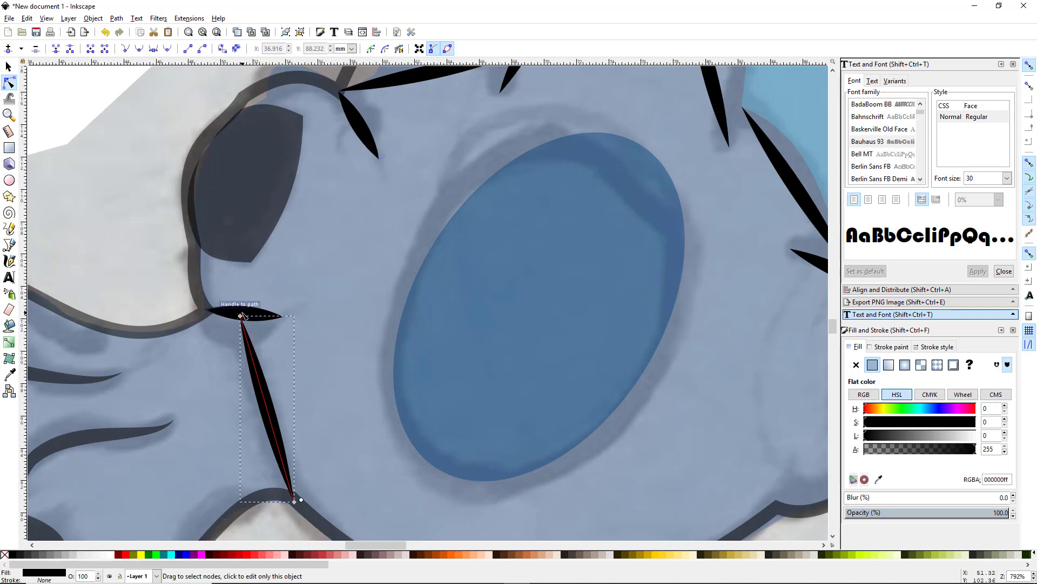
{"action": "left_click", "coordinate": [227, 315]}
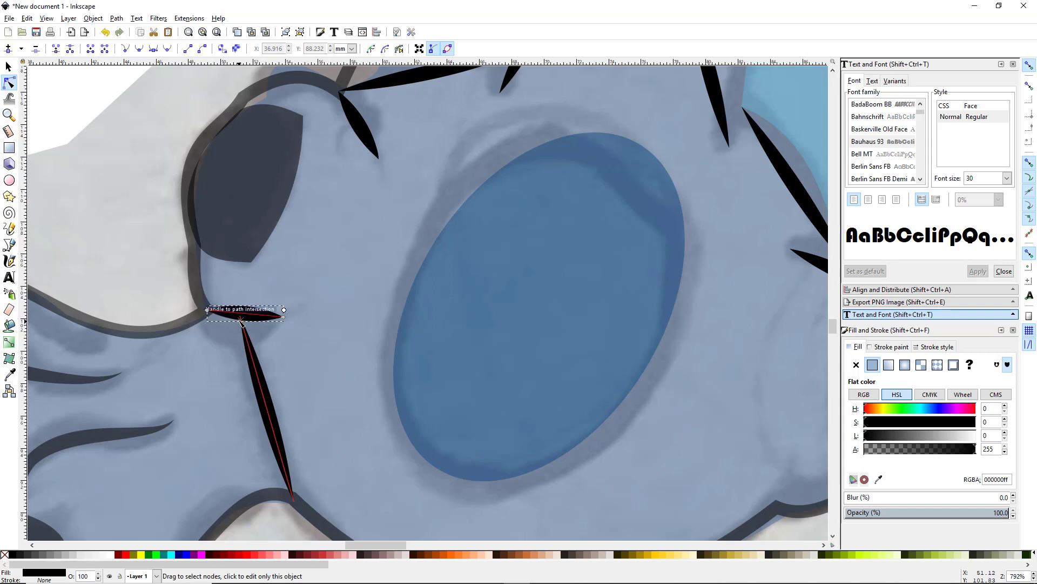
{"action": "left_click_drag", "start_coordinate": [232, 316], "coordinate": [246, 335]}
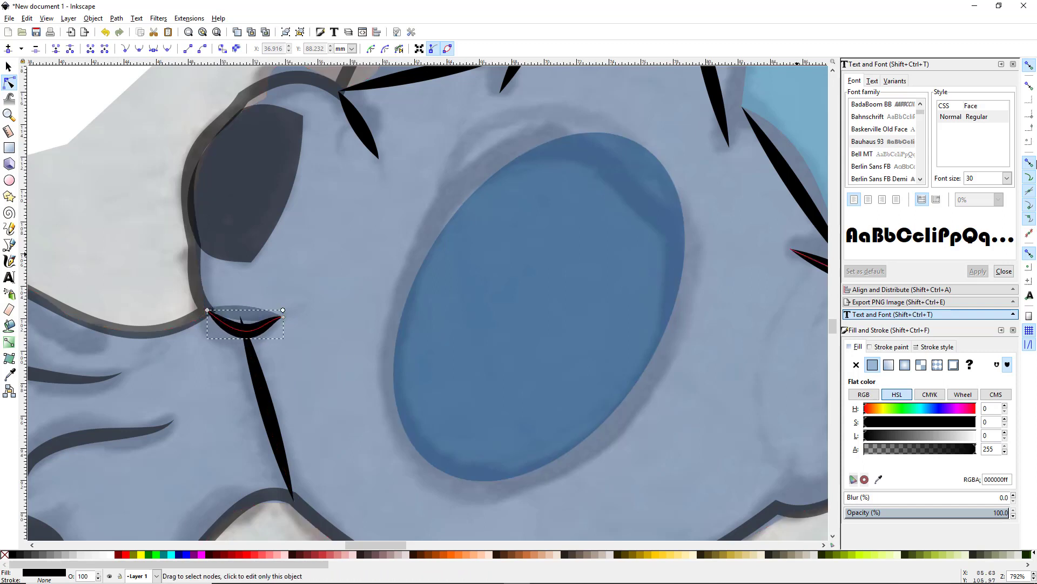
Turn off snapping and reshape the short curve between hand and foot, pulling its outer end up onto the body outline.
{"action": "left_click", "coordinate": [1030, 65]}
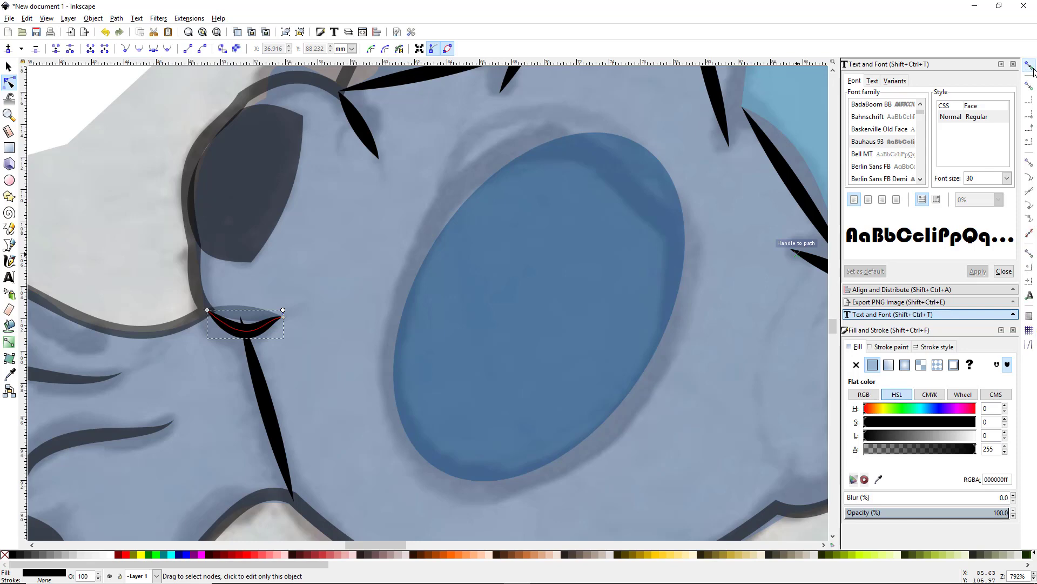
{"action": "scroll", "coordinate": [149, 369], "scroll_direction": "up", "scroll_amount": 2, "text": "ctrl"}
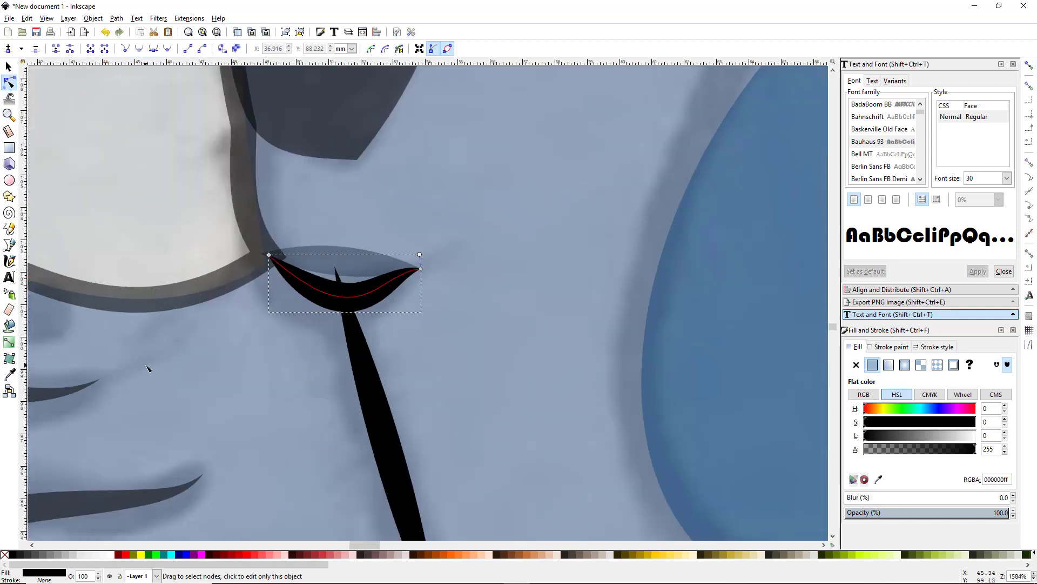
{"action": "left_click_drag", "start_coordinate": [255, 362], "coordinate": [311, 406]}
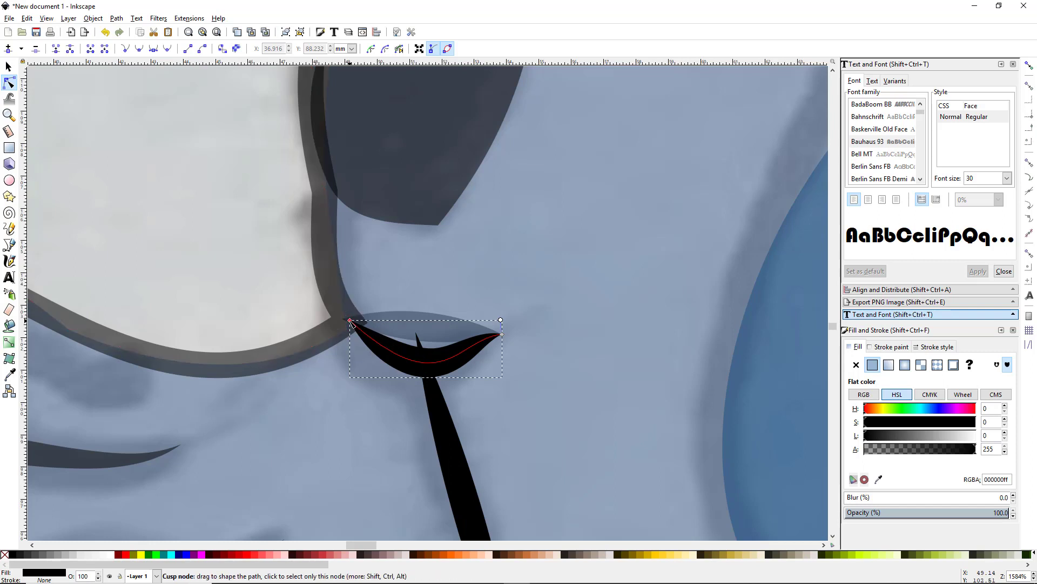
{"action": "left_click_drag", "start_coordinate": [351, 322], "coordinate": [330, 301]}
{"action": "left_click_drag", "start_coordinate": [419, 384], "coordinate": [415, 383]}
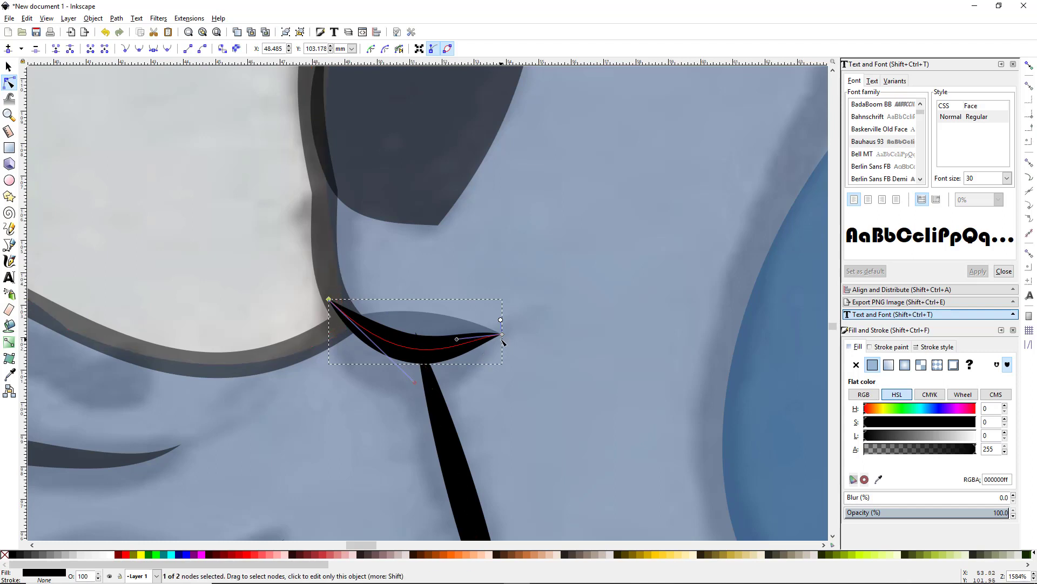
{"action": "left_click_drag", "start_coordinate": [502, 334], "coordinate": [470, 338]}
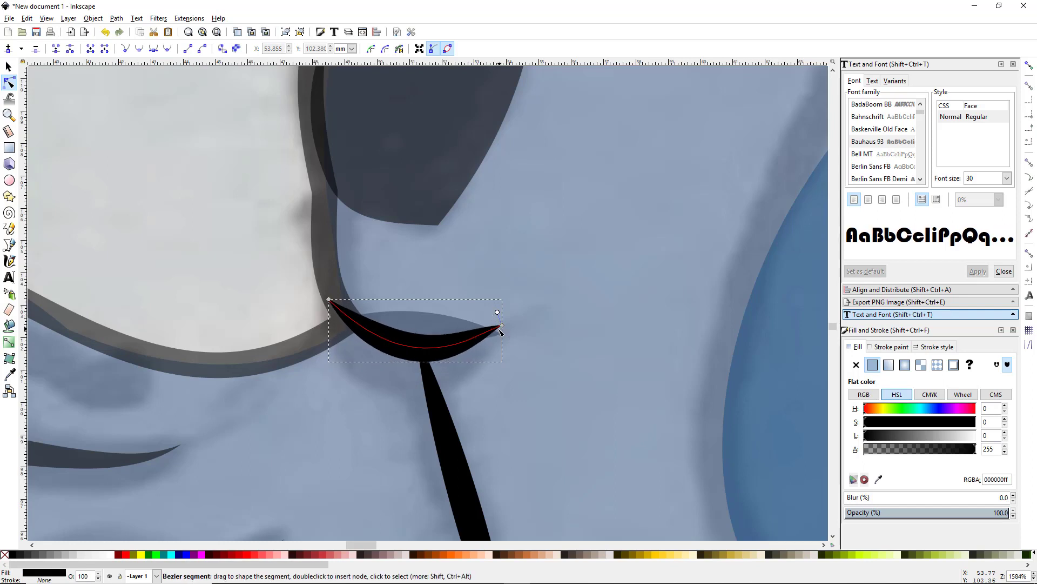
{"action": "mouse_move", "coordinate": [497, 313]}
{"action": "left_mouse_down"}
{"action": "mouse_move", "coordinate": [481, 273]}
{"action": "mouse_move", "coordinate": [498, 326]}
{"action": "mouse_move", "coordinate": [495, 311]}
{"action": "left_mouse_up"}
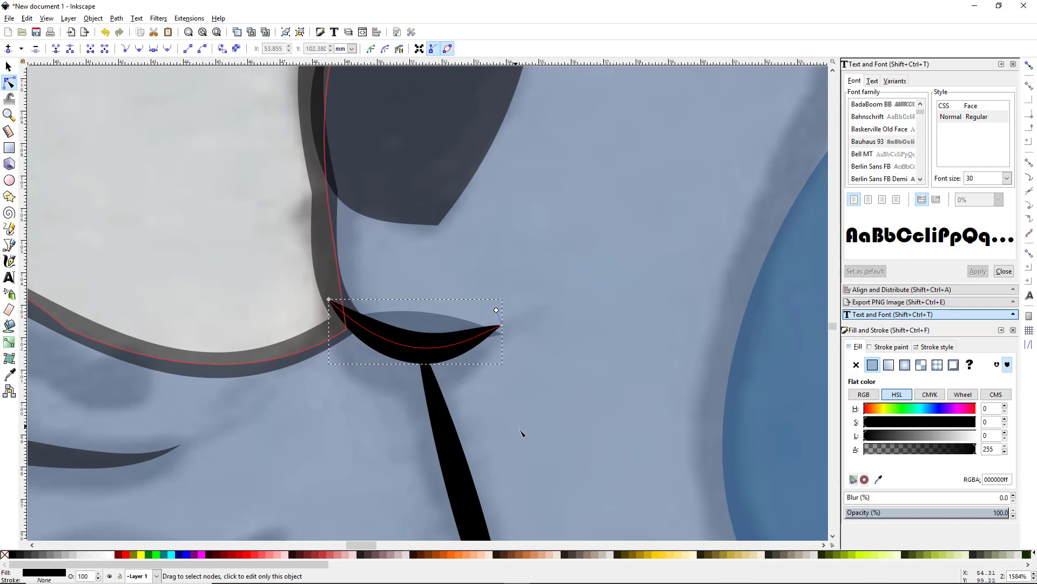
Extend the longer tapered line beneath it onto the foot's lower outline and bend it into a curve.
{"action": "scroll", "coordinate": [537, 430], "scroll_direction": "down", "scroll_amount": 4}
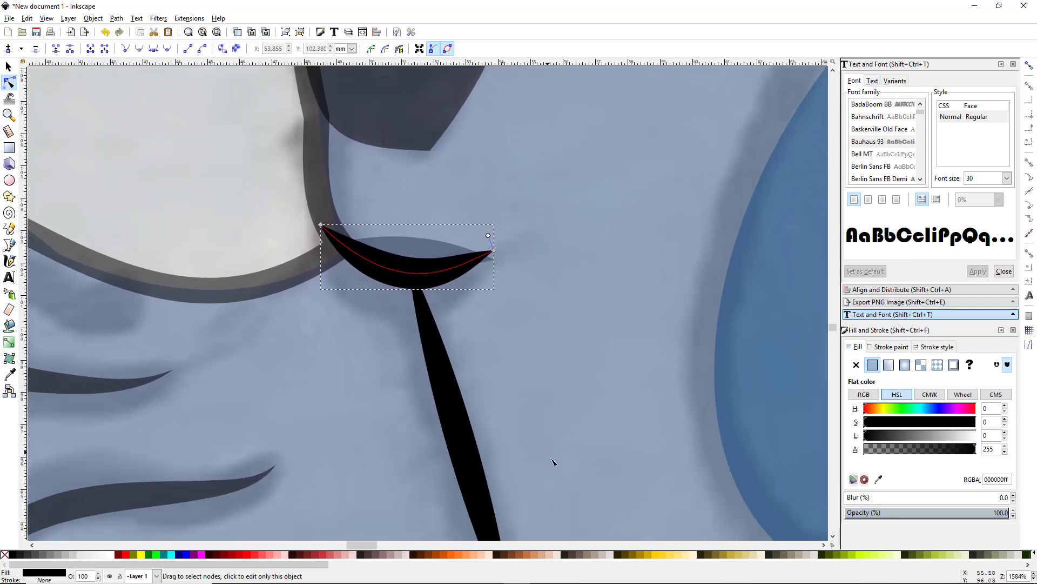
{"action": "scroll", "coordinate": [540, 213], "scroll_direction": "down", "scroll_amount": 8}
{"action": "scroll", "coordinate": [528, 192], "scroll_direction": "down", "scroll_amount": 1, "text": "ctrl"}
{"action": "scroll", "coordinate": [540, 334], "scroll_direction": "down", "scroll_amount": 2, "text": "ctrl"}
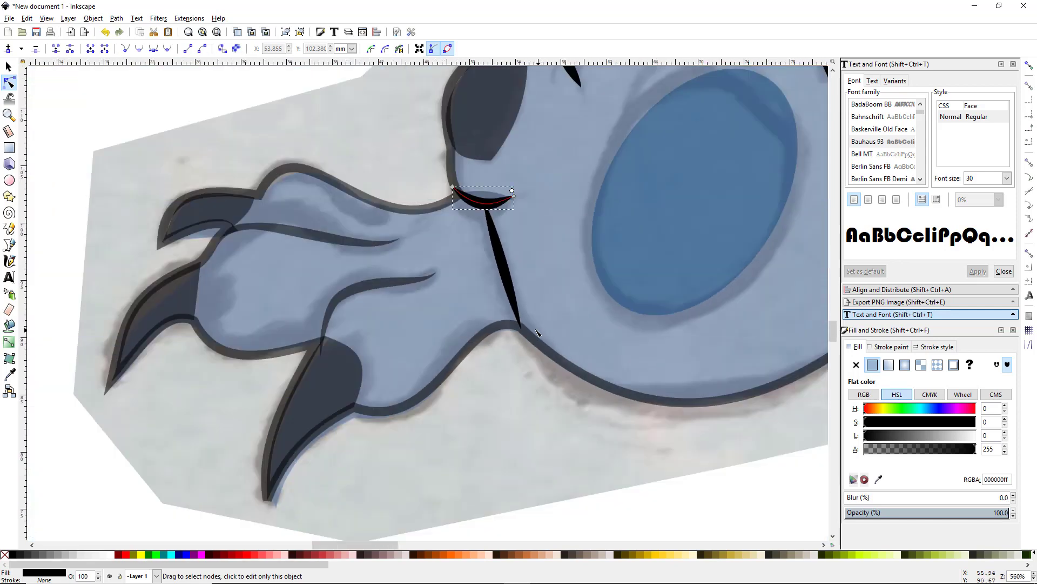
{"action": "left_click", "coordinate": [515, 306]}
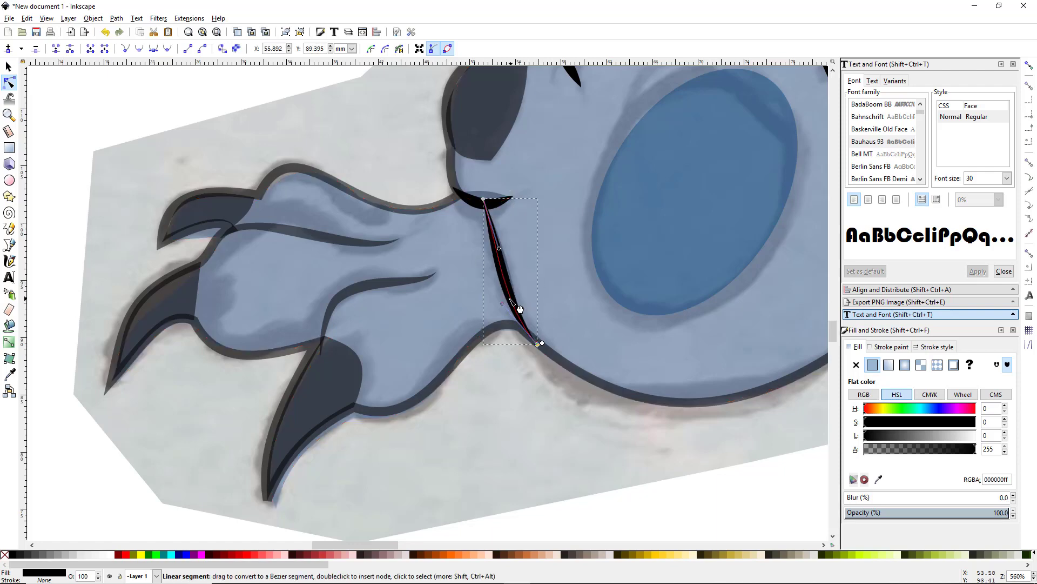
{"action": "scroll", "coordinate": [489, 229], "scroll_direction": "up", "scroll_amount": 3, "text": "ctrl"}
{"action": "left_click", "coordinate": [485, 210]}
Bend the short tapered line running down from the foot's outline notch into a curve and adjust its ends.
{"action": "scroll", "coordinate": [512, 347], "scroll_direction": "down", "scroll_amount": 4, "text": "ctrl"}
{"action": "left_click", "coordinate": [553, 195]}
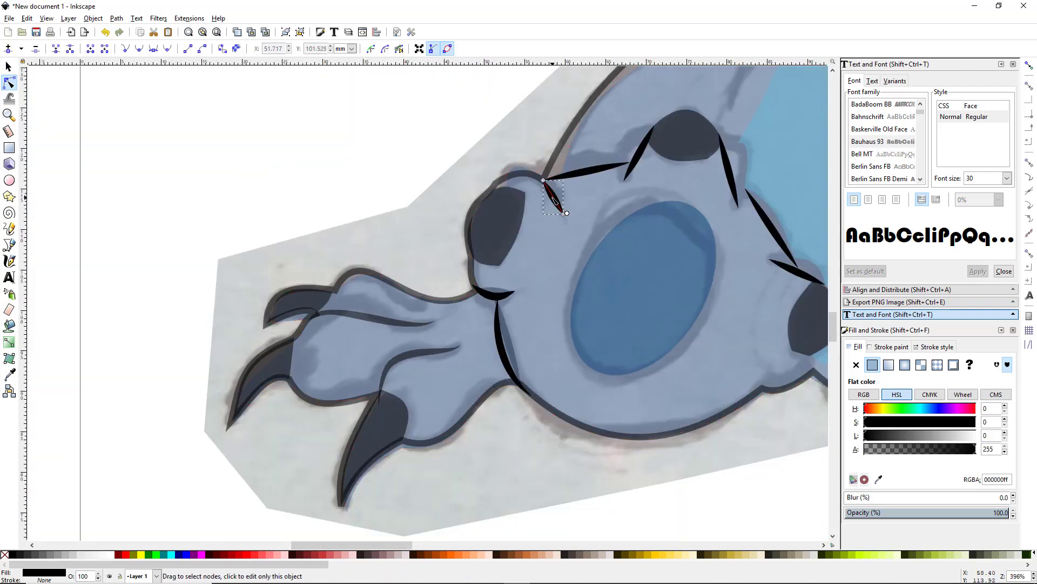
{"action": "scroll", "coordinate": [552, 195], "scroll_direction": "up", "scroll_amount": 4, "text": "ctrl"}
{"action": "left_click_drag", "start_coordinate": [553, 195], "coordinate": [574, 186]}
{"action": "left_click_drag", "start_coordinate": [504, 123], "coordinate": [493, 124]}
{"action": "left_click_drag", "start_coordinate": [613, 226], "coordinate": [601, 232]}
{"action": "scroll", "coordinate": [665, 349], "scroll_direction": "down", "scroll_amount": 3, "text": "ctrl"}
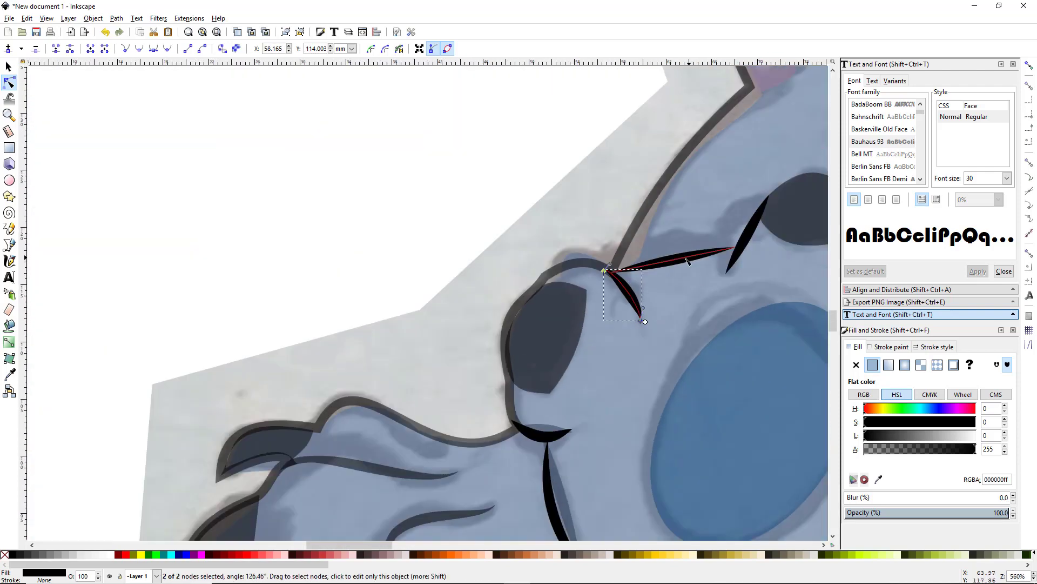
Bend the two tapered lines between the outline notch and the foot's upper toe pad to follow the sketch.
{"action": "left_click", "coordinate": [688, 258]}
{"action": "left_click_drag", "start_coordinate": [686, 258], "coordinate": [681, 243]}
{"action": "left_click", "coordinate": [743, 233]}
{"action": "left_click_drag", "start_coordinate": [743, 233], "coordinate": [733, 230]}
Bend the three tapered lines along the foot's belly-side edge, between the upper and lower toe pads, into curves.
{"action": "mouse_move", "coordinate": [737, 221]}
{"action": "left_mouse_down"}
{"action": "mouse_move", "coordinate": [717, 216]}
{"action": "mouse_move", "coordinate": [725, 245]}
{"action": "mouse_move", "coordinate": [438, 200]}
{"action": "left_mouse_up"}
{"action": "left_click", "coordinate": [714, 247]}
{"action": "left_click", "coordinate": [590, 213]}
{"action": "left_click_drag", "start_coordinate": [591, 213], "coordinate": [617, 203]}
{"action": "left_click_drag", "start_coordinate": [574, 162], "coordinate": [570, 166]}
{"action": "left_click_drag", "start_coordinate": [648, 294], "coordinate": [657, 288]}
{"action": "left_click", "coordinate": [693, 358]}
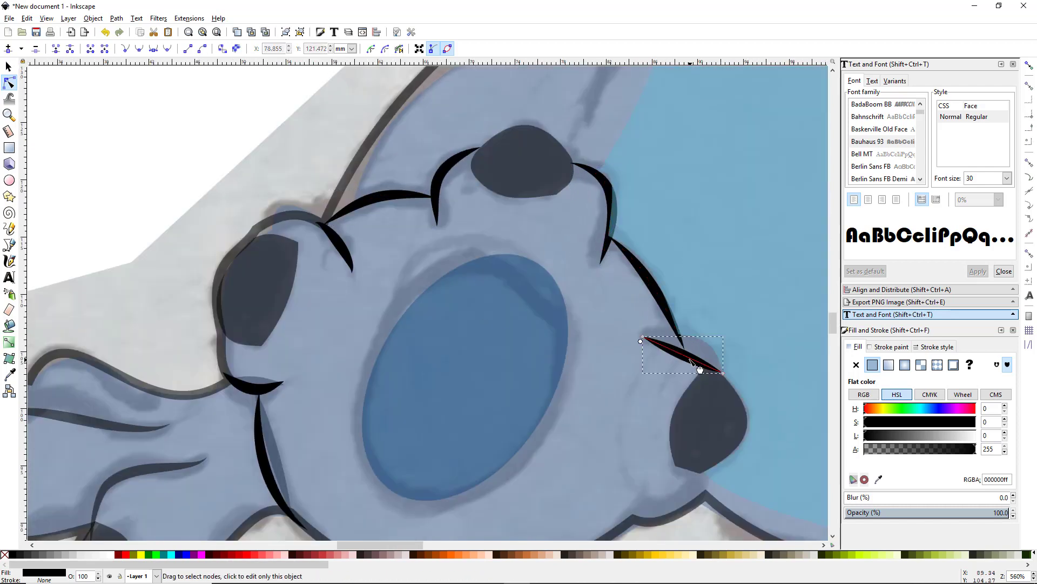
{"action": "left_click_drag", "start_coordinate": [694, 359], "coordinate": [703, 347]}
Draw a short tapered line just below the foot's lower toe pad and bend it to the sketch.
{"action": "mouse_move", "coordinate": [723, 481]}
{"action": "left_mouse_down"}
{"action": "mouse_move", "coordinate": [660, 324]}
{"action": "mouse_move", "coordinate": [648, 330]}
{"action": "left_mouse_up"}
{"action": "key", "text": "b"}
{"action": "left_click", "coordinate": [642, 314]}
{"action": "double_click", "coordinate": [642, 339]}
{"action": "key", "text": "n"}
{"action": "scroll", "coordinate": [658, 360], "scroll_direction": "up", "scroll_amount": 3, "text": "ctrl"}
{"action": "scroll", "coordinate": [586, 394], "scroll_direction": "down", "scroll_amount": 5, "text": "ctrl"}
Draw five short straight tapered lines on the other foot, along its inner edge and around its toe pads.
{"action": "left_click_drag", "start_coordinate": [586, 394], "coordinate": [390, 453]}
{"action": "key", "text": "b"}
{"action": "left_click", "coordinate": [412, 334]}
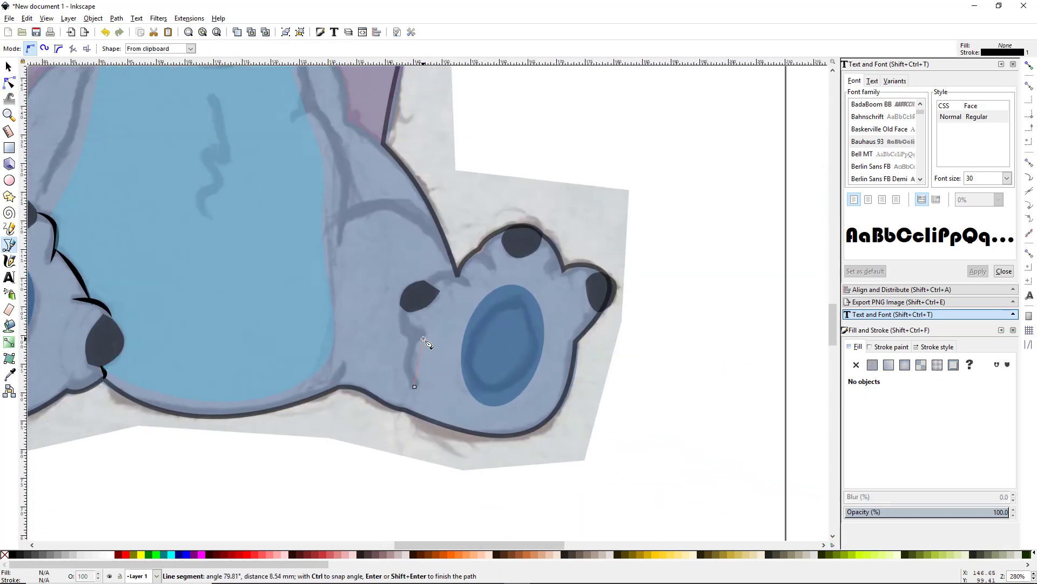
{"action": "double_click", "coordinate": [414, 386]}
{"action": "left_click", "coordinate": [404, 308]}
{"action": "double_click", "coordinate": [425, 334]}
{"action": "left_click", "coordinate": [480, 250]}
{"action": "double_click", "coordinate": [494, 266]}
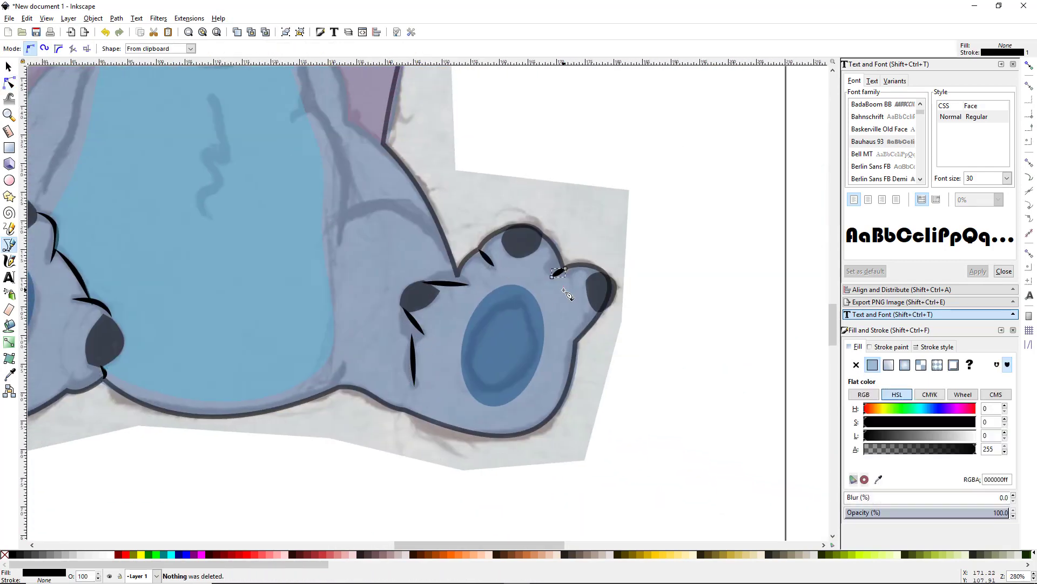
Draw straight tapered lines along both arms and the thigh, and a zigzag of tapered lines for the chest fur.
{"action": "scroll", "coordinate": [597, 492], "scroll_direction": "down", "scroll_amount": 2, "text": "ctrl"}
{"action": "left_click", "coordinate": [329, 280]}
{"action": "double_click", "coordinate": [289, 324]}
{"action": "left_click", "coordinate": [407, 298]}
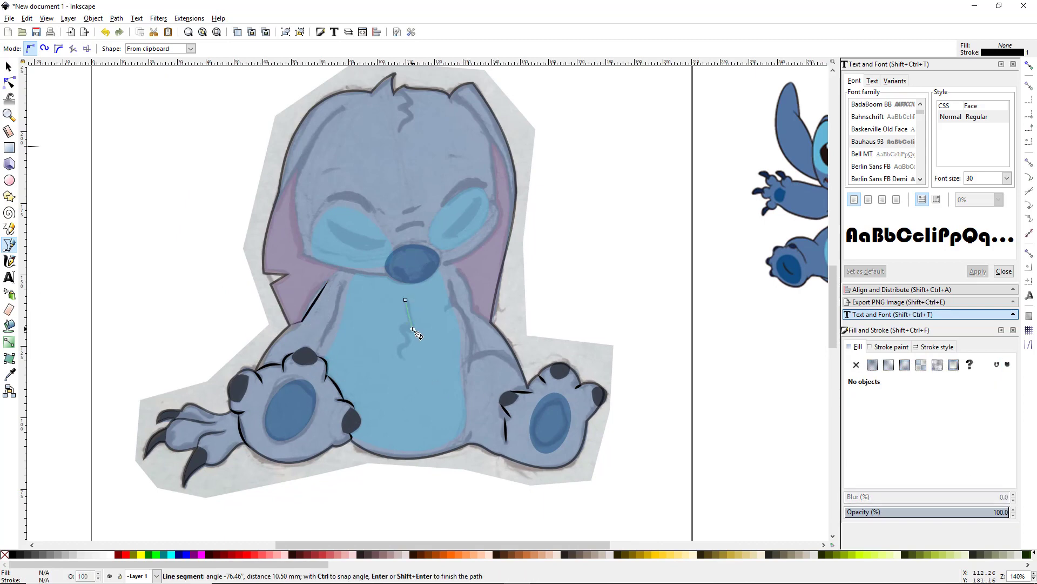
{"action": "double_click", "coordinate": [412, 339]}
{"action": "left_click", "coordinate": [412, 339]}
{"action": "double_click", "coordinate": [404, 358]}
{"action": "left_click", "coordinate": [451, 281]}
{"action": "double_click", "coordinate": [470, 365]}
Draw straight tapered lines for the inner edges of both ears and for the cheeks and jaw around the face.
{"action": "left_click", "coordinate": [343, 108]}
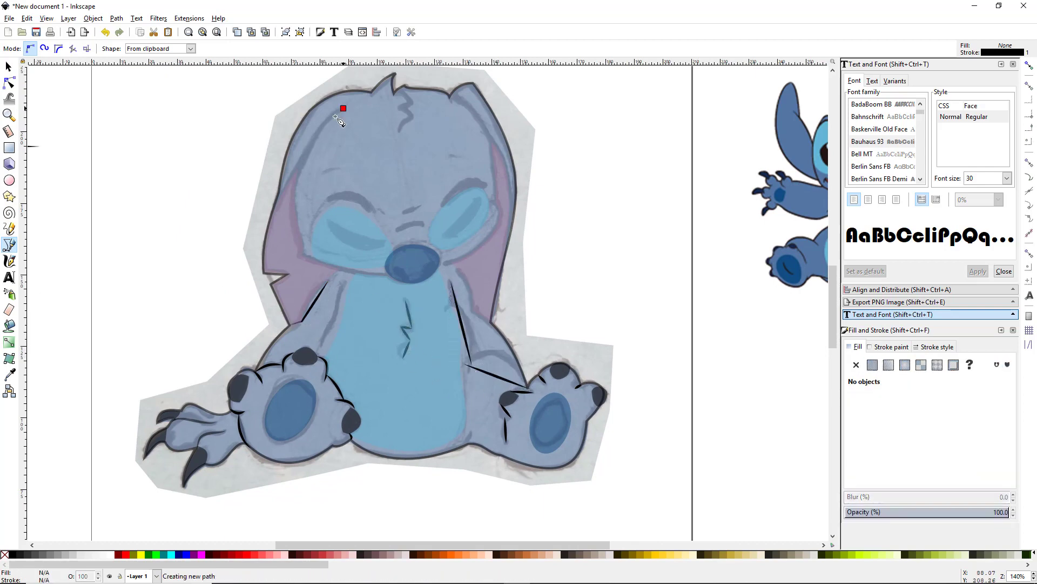
{"action": "left_click", "coordinate": [306, 163]}
{"action": "left_click", "coordinate": [301, 254]}
{"action": "double_click", "coordinate": [386, 273]}
{"action": "left_click", "coordinate": [439, 266]}
{"action": "double_click", "coordinate": [495, 201]}
{"action": "left_click", "coordinate": [450, 99]}
{"action": "double_click", "coordinate": [496, 201]}
Draw straight tapered lines for the nose wrinkles, brow marks and eyelids, plus a zigzag hair tuft on the forehead.
{"action": "left_click", "coordinate": [424, 226]}
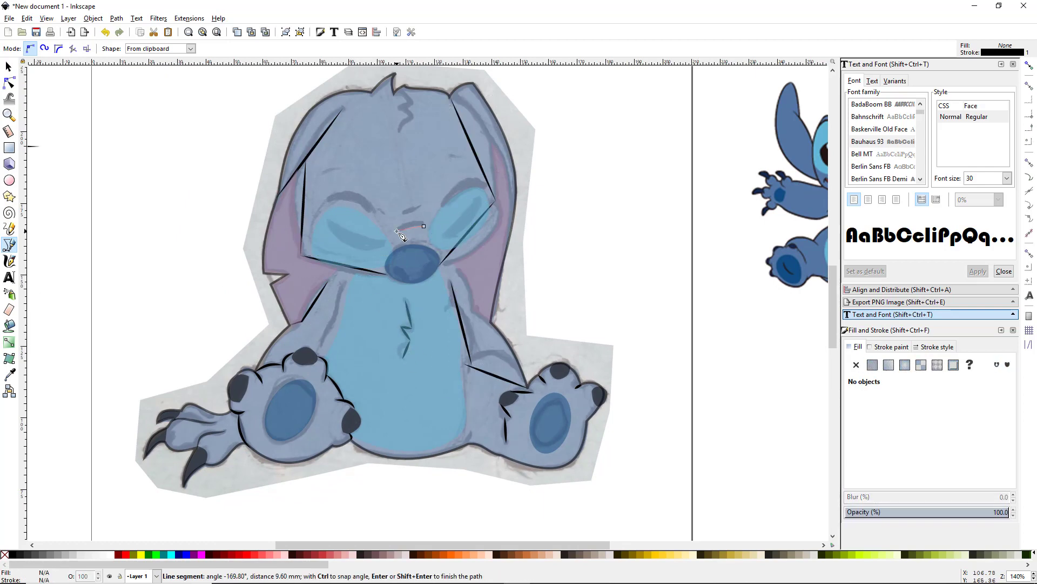
{"action": "double_click", "coordinate": [396, 231]}
{"action": "left_click", "coordinate": [403, 211]}
{"action": "double_click", "coordinate": [420, 207]}
{"action": "left_click", "coordinate": [328, 202]}
{"action": "double_click", "coordinate": [372, 214]}
{"action": "left_click", "coordinate": [413, 114]}
{"action": "double_click", "coordinate": [399, 131]}
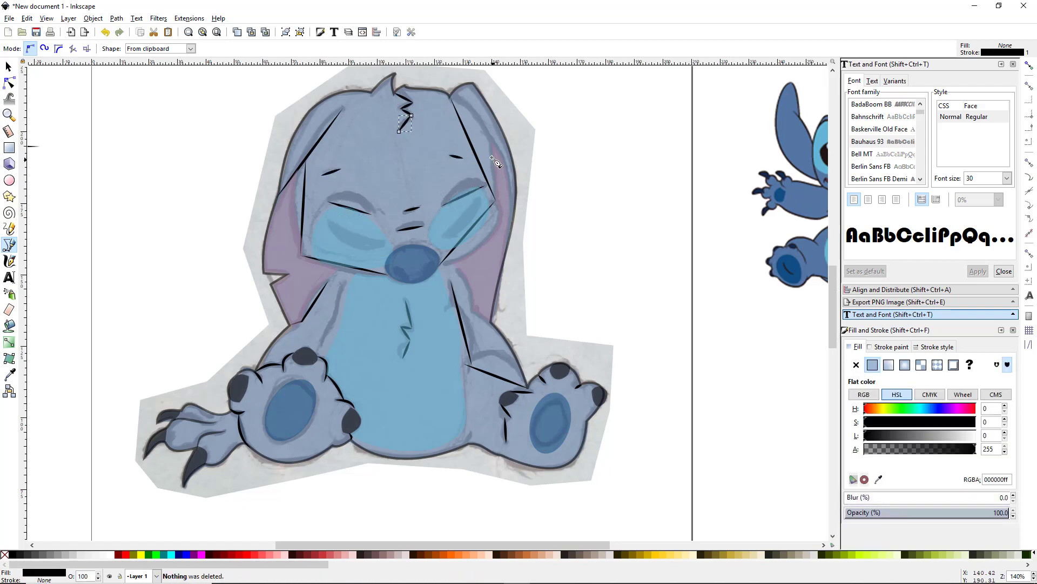
Draw straight tapered lines along the ear beside the slanted eye and from the head down the inner edges of the arms.
{"action": "left_click", "coordinate": [450, 99]}
{"action": "double_click", "coordinate": [505, 250]}
{"action": "left_click", "coordinate": [491, 139]}
{"action": "double_click", "coordinate": [496, 200]}
{"action": "left_click", "coordinate": [448, 263]}
{"action": "double_click", "coordinate": [473, 314]}
{"action": "left_click", "coordinate": [346, 279]}
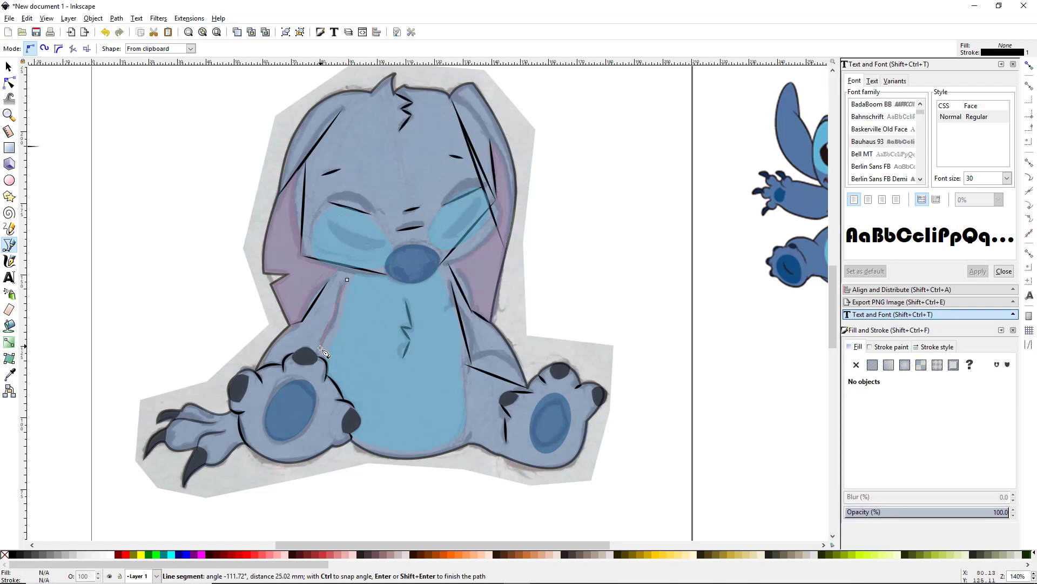
{"action": "double_click", "coordinate": [316, 354]}
Bend the arm line beside the notched ear, extend its upper end to the jaw, and match the purple ear shape's corner.
{"action": "key", "text": "n"}
{"action": "left_click", "coordinate": [287, 315]}
{"action": "scroll", "coordinate": [286, 334], "scroll_direction": "up", "scroll_amount": 6}
{"action": "left_click", "coordinate": [403, 222]}
{"action": "left_click_drag", "start_coordinate": [288, 259], "coordinate": [229, 320]}
{"action": "left_click_drag", "start_coordinate": [347, 252], "coordinate": [344, 228]}
{"action": "scroll", "coordinate": [403, 525], "scroll_direction": "down", "scroll_amount": 2}
{"action": "left_click_drag", "start_coordinate": [400, 377], "coordinate": [411, 363]}
{"action": "left_click_drag", "start_coordinate": [444, 311], "coordinate": [432, 307]}
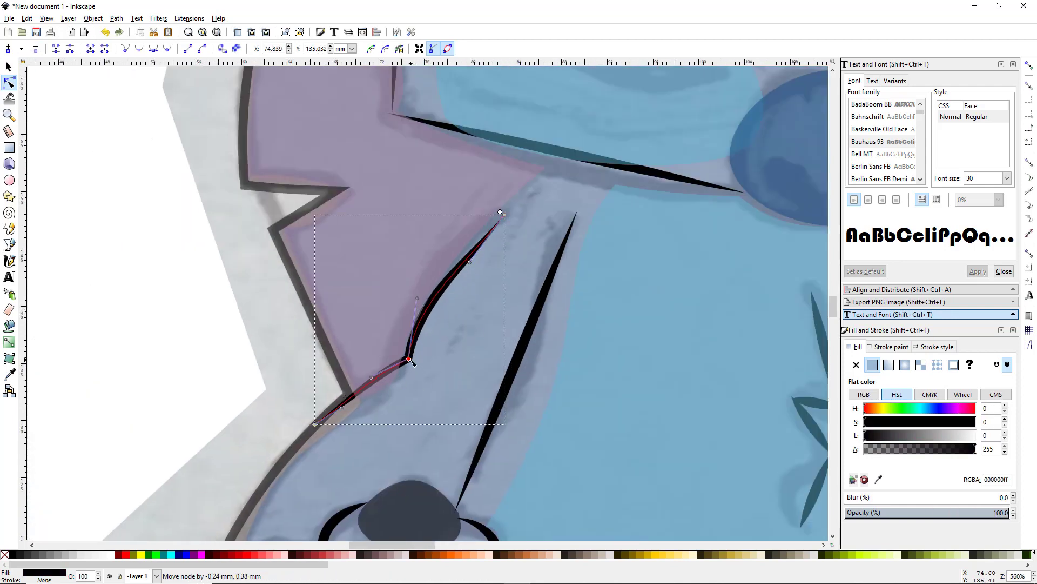
{"action": "left_click_drag", "start_coordinate": [500, 213], "coordinate": [539, 163]}
{"action": "left_click", "coordinate": [539, 236]}
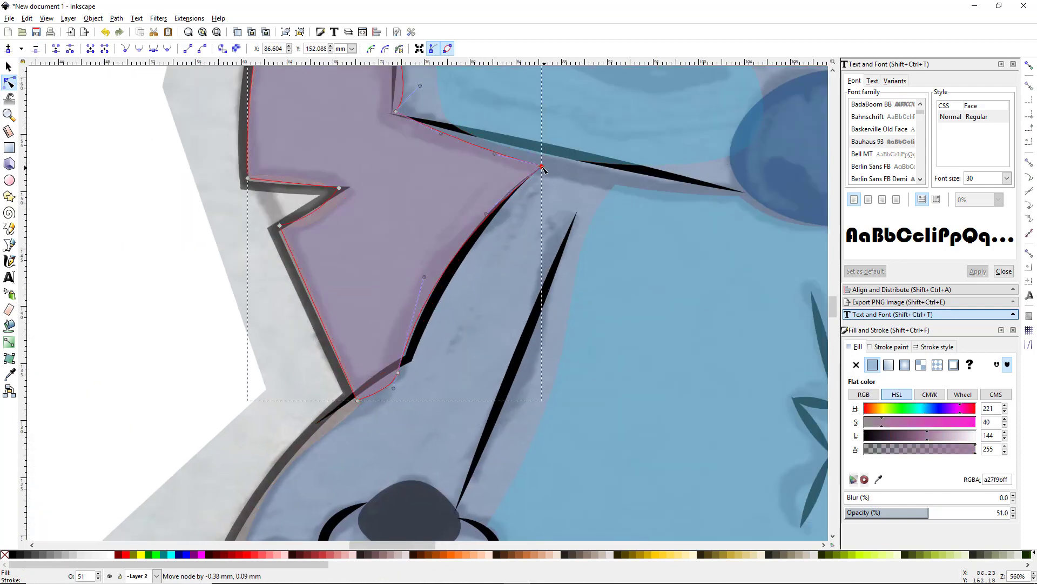
Bend the jaw and cheek lines beside the notched ear and the wrinkles above the nose into gentle curves.
{"action": "left_click", "coordinate": [643, 173]}
{"action": "scroll", "coordinate": [441, 244], "scroll_direction": "down", "scroll_amount": 2}
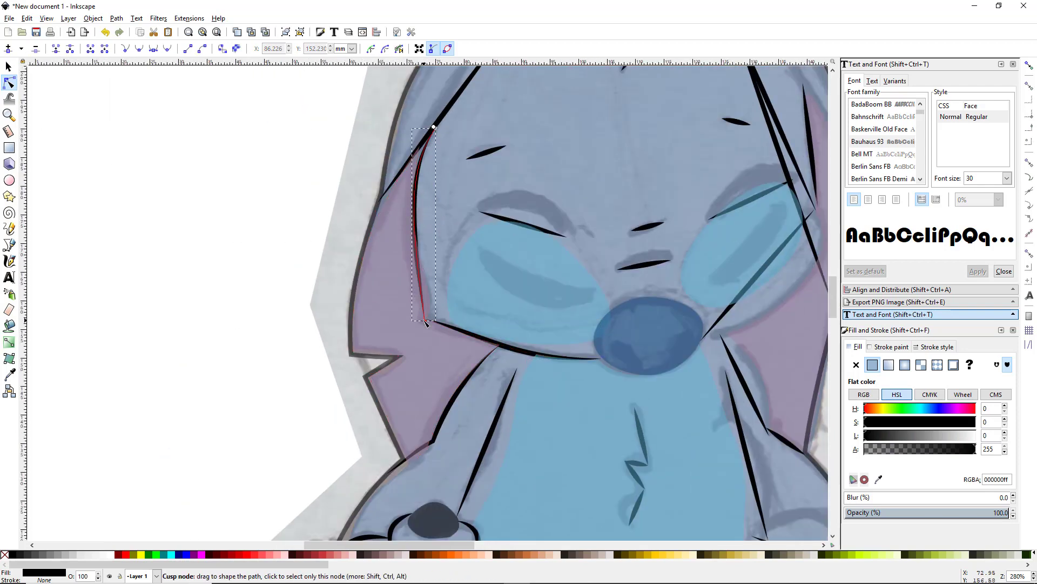
{"action": "left_click", "coordinate": [651, 227]}
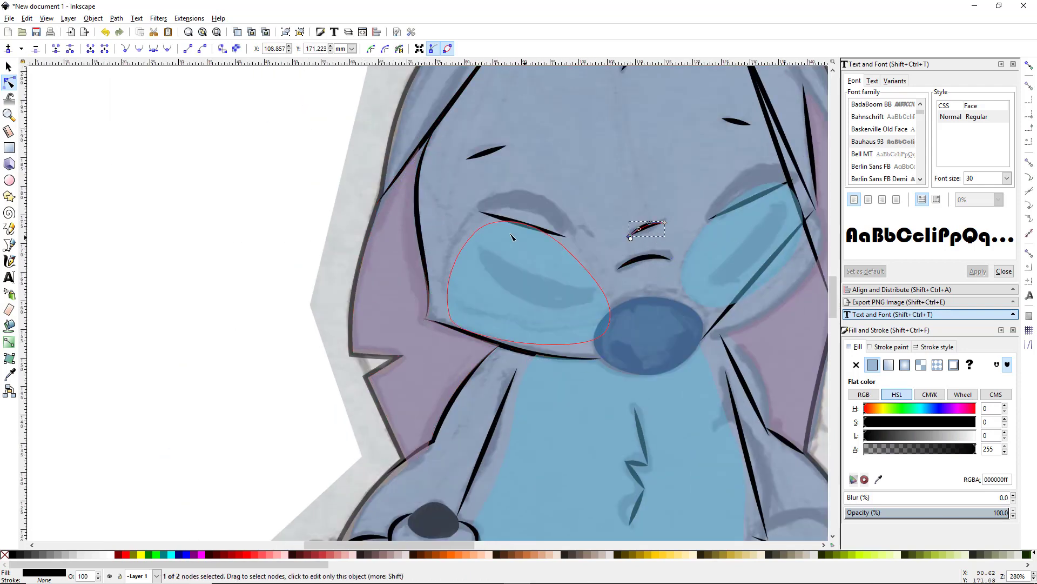
Move the blue eye shape beside the notched ear aside and arch its eyelid line, stretching both ends to the sketched brow.
{"action": "left_click", "coordinate": [483, 231]}
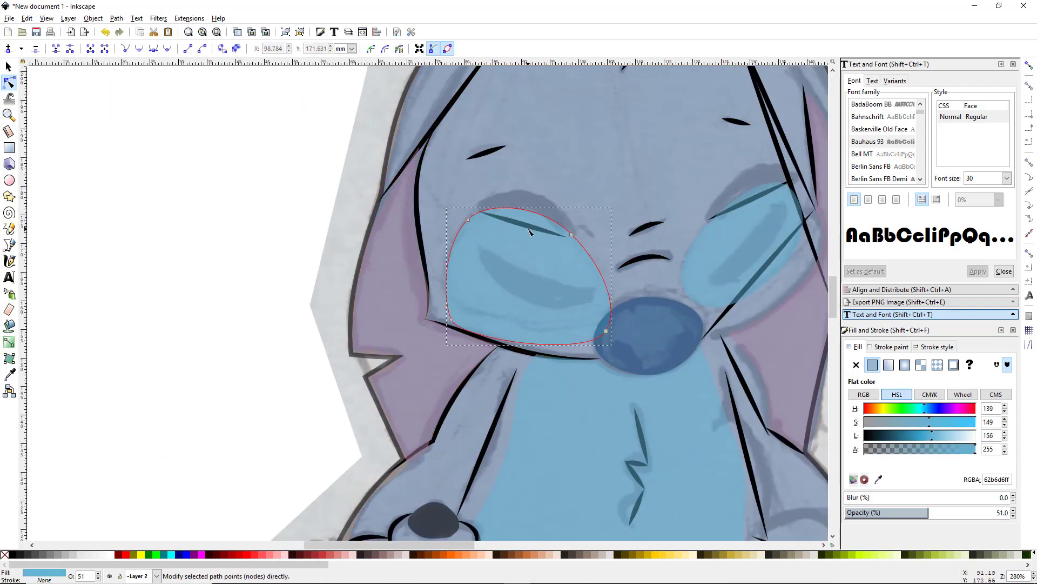
{"action": "key", "text": "s"}
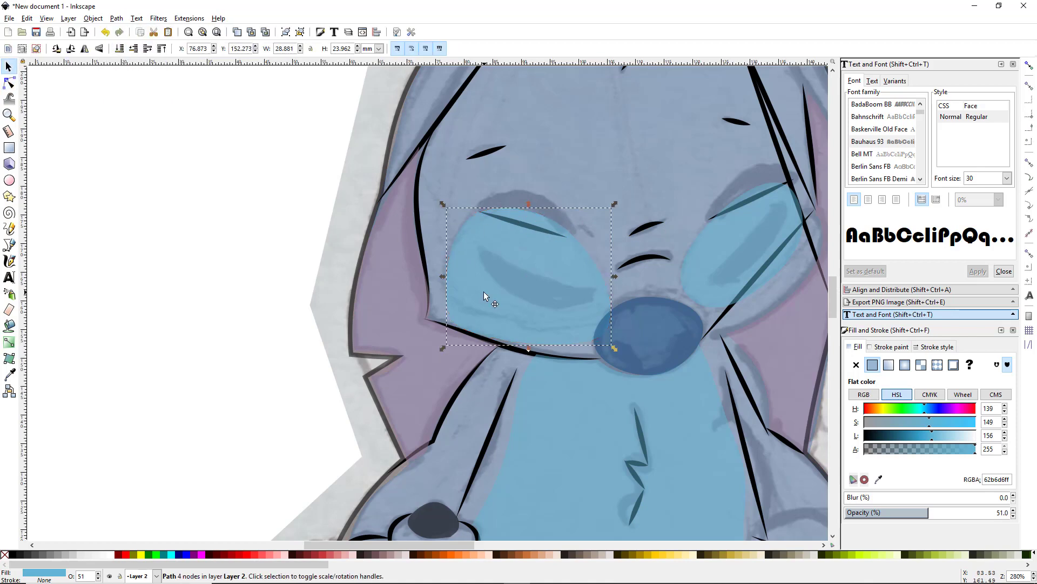
{"action": "left_click_drag", "start_coordinate": [485, 295], "coordinate": [600, 169]}
{"action": "left_click", "coordinate": [519, 195]}
{"action": "left_click", "coordinate": [8, 83]}
{"action": "left_click_drag", "start_coordinate": [570, 237], "coordinate": [573, 237]}
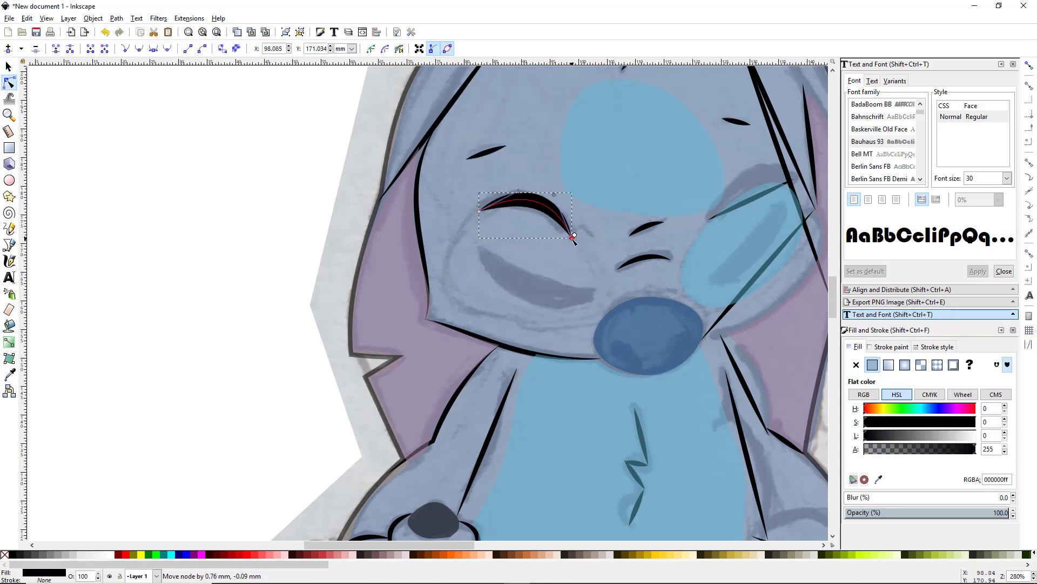
{"action": "left_click_drag", "start_coordinate": [478, 211], "coordinate": [469, 213]}
{"action": "left_click_drag", "start_coordinate": [572, 238], "coordinate": [577, 245]}
Move the blue eye shape back beneath the arched eyelid and extend the eyelid's end toward the nose.
{"action": "key", "text": "s"}
{"action": "left_click_drag", "start_coordinate": [687, 165], "coordinate": [604, 321]}
{"action": "key", "text": "n"}
{"action": "left_click", "coordinate": [569, 226]}
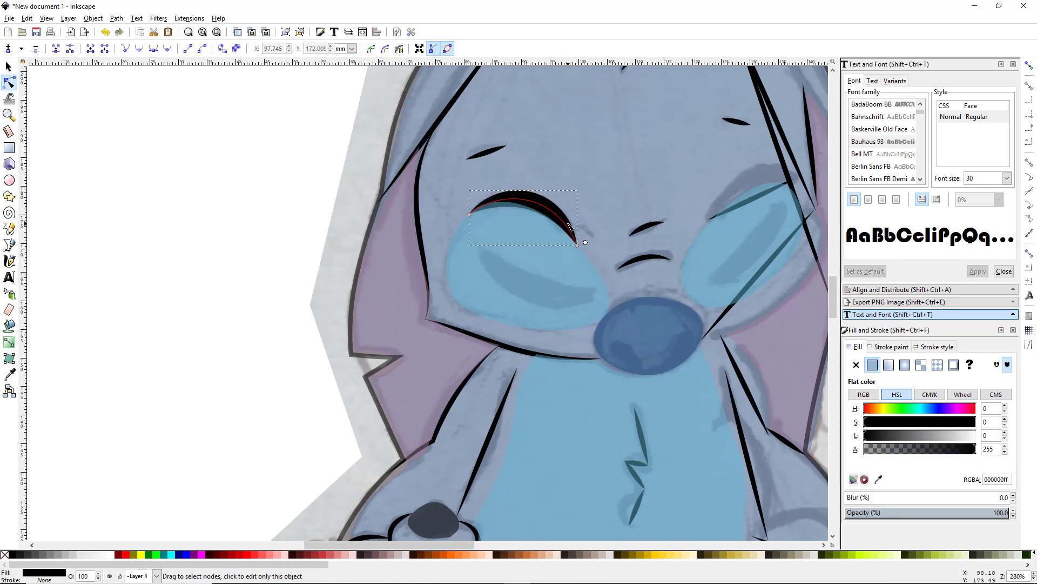
{"action": "left_click_drag", "start_coordinate": [577, 245], "coordinate": [585, 252]}
Bend the short brow marks above both eyes into small arches.
{"action": "left_click", "coordinate": [714, 224]}
{"action": "scroll", "coordinate": [716, 226], "scroll_direction": "up", "scroll_amount": 1}
{"action": "left_click_drag", "start_coordinate": [715, 225], "coordinate": [519, 233]}
{"action": "left_click", "coordinate": [197, 128]}
{"action": "left_click_drag", "start_coordinate": [197, 127], "coordinate": [195, 123]}
{"action": "left_click", "coordinate": [548, 85]}
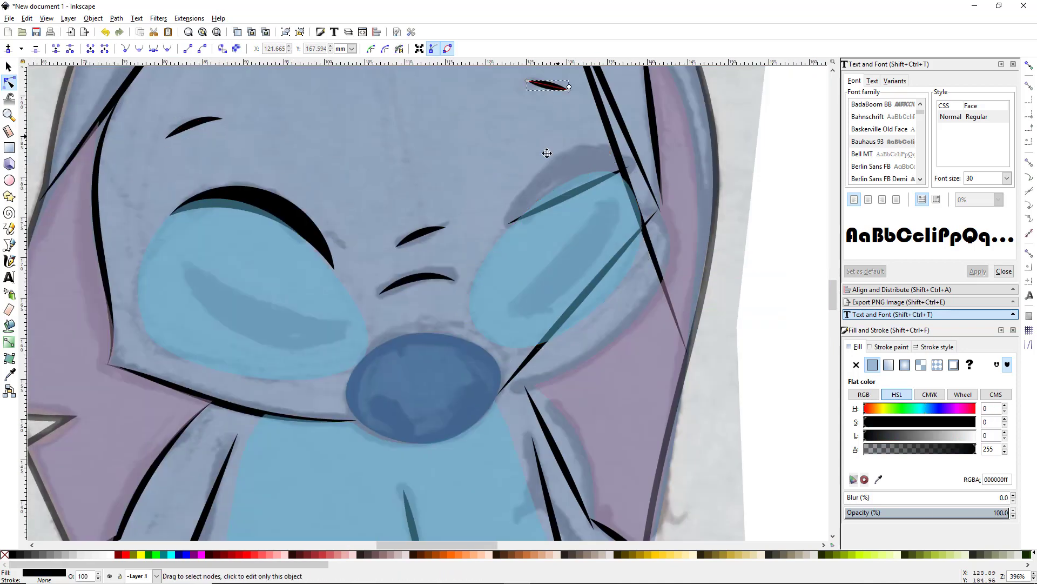
{"action": "left_click_drag", "start_coordinate": [547, 153], "coordinate": [485, 270]}
{"action": "left_click_drag", "start_coordinate": [487, 201], "coordinate": [487, 196]}
{"action": "left_click_drag", "start_coordinate": [466, 197], "coordinate": [461, 204]}
Arch the eyelid line over the other eye and move both of its ends to the sketched brow's corners.
{"action": "left_click", "coordinate": [510, 311]}
{"action": "left_click_drag", "start_coordinate": [510, 311], "coordinate": [507, 280]}
{"action": "left_click_drag", "start_coordinate": [450, 343], "coordinate": [453, 346]}
{"action": "left_click_drag", "start_coordinate": [569, 284], "coordinate": [568, 293]}
{"action": "left_click_drag", "start_coordinate": [453, 346], "coordinate": [431, 363]}
{"action": "left_click_drag", "start_coordinate": [513, 290], "coordinate": [511, 283]}
Bend the straight cheek line running from the nose past the slanted eye outward to follow the sketched cheek.
{"action": "scroll", "coordinate": [508, 342], "scroll_direction": "down", "scroll_amount": 1}
{"action": "left_click", "coordinate": [481, 436]}
{"action": "left_click_drag", "start_coordinate": [481, 436], "coordinate": [541, 430]}
{"action": "left_click_drag", "start_coordinate": [563, 365], "coordinate": [597, 354]}
Bend the long ear line beside the slanted eye outward, adjust its width and attach its upper end to the outline notch.
{"action": "left_click", "coordinate": [571, 374]}
{"action": "left_click_drag", "start_coordinate": [519, 192], "coordinate": [533, 164]}
{"action": "scroll", "coordinate": [489, 131], "scroll_direction": "up", "scroll_amount": 2}
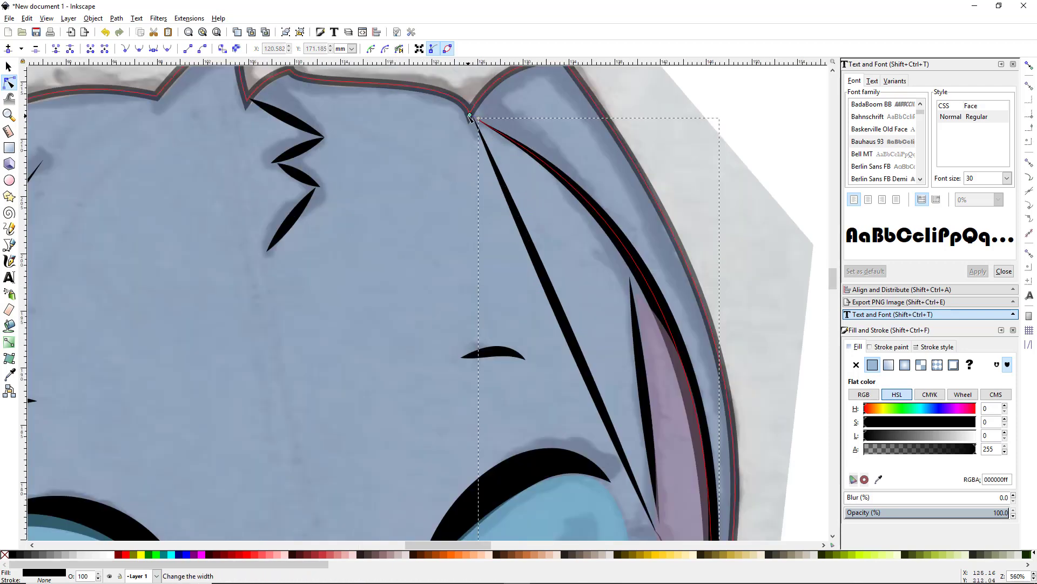
{"action": "left_click_drag", "start_coordinate": [478, 118], "coordinate": [466, 108]}
Adjust the purple inner-ear shape beside the slanted eye so its edge meets the cheek line.
{"action": "scroll", "coordinate": [531, 213], "scroll_direction": "down", "scroll_amount": 2}
{"action": "left_click", "coordinate": [614, 362]}
{"action": "left_click_drag", "start_coordinate": [620, 369], "coordinate": [625, 378]}
{"action": "scroll", "coordinate": [585, 388], "scroll_direction": "down", "scroll_amount": 1}
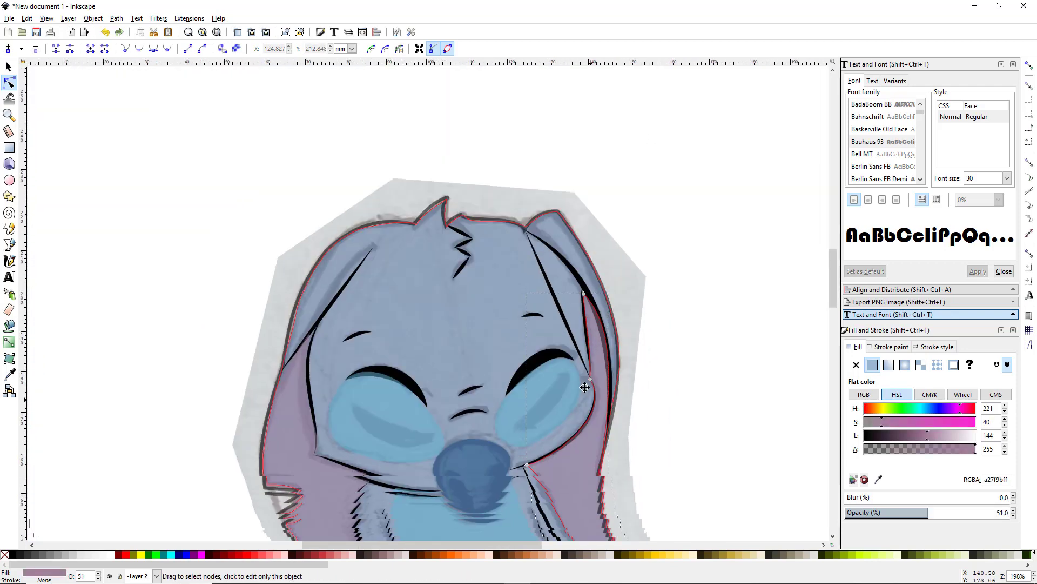
Delete the leftover straight tapered line running from the ear's top notch down to the slanted eye.
{"action": "key", "text": "s"}
{"action": "left_click", "coordinate": [548, 279]}
{"action": "key", "text": "Delete"}
Draw one diagonal tapered line inside each blue eye shape for the closed-eye marks.
{"action": "scroll", "coordinate": [546, 405], "scroll_direction": "down", "scroll_amount": 3}
{"action": "key", "text": "b"}
{"action": "left_click", "coordinate": [614, 271]}
{"action": "double_click", "coordinate": [560, 325]}
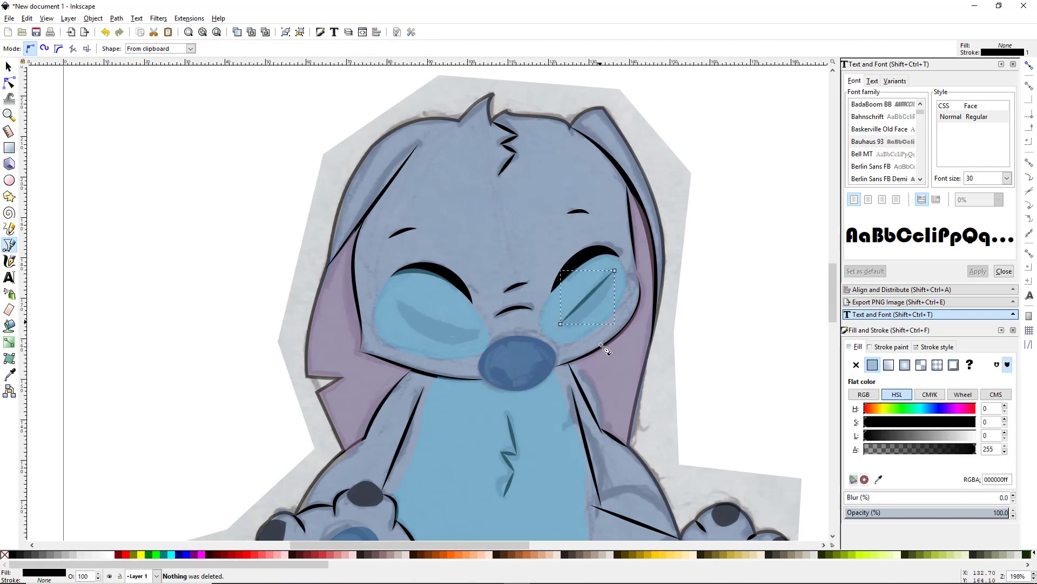
{"action": "left_click", "coordinate": [478, 334]}
{"action": "double_click", "coordinate": [397, 301]}
Select both blue eye shapes and lower them to the bottom of their layer.
{"action": "key", "text": "s"}
{"action": "left_click", "coordinate": [427, 343]}
{"action": "left_click", "coordinate": [581, 324], "text": "shift"}
{"action": "left_click", "coordinate": [120, 49]}
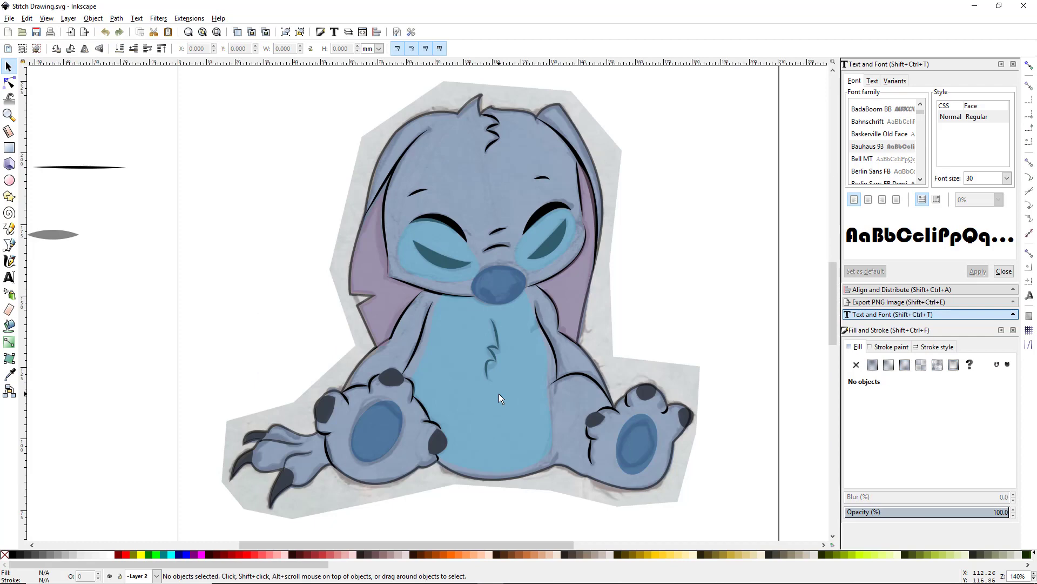
Select the whole character with its background sketch and raise the opacity to the maximum.
{"action": "scroll", "coordinate": [471, 426], "scroll_direction": "down", "scroll_amount": 1}
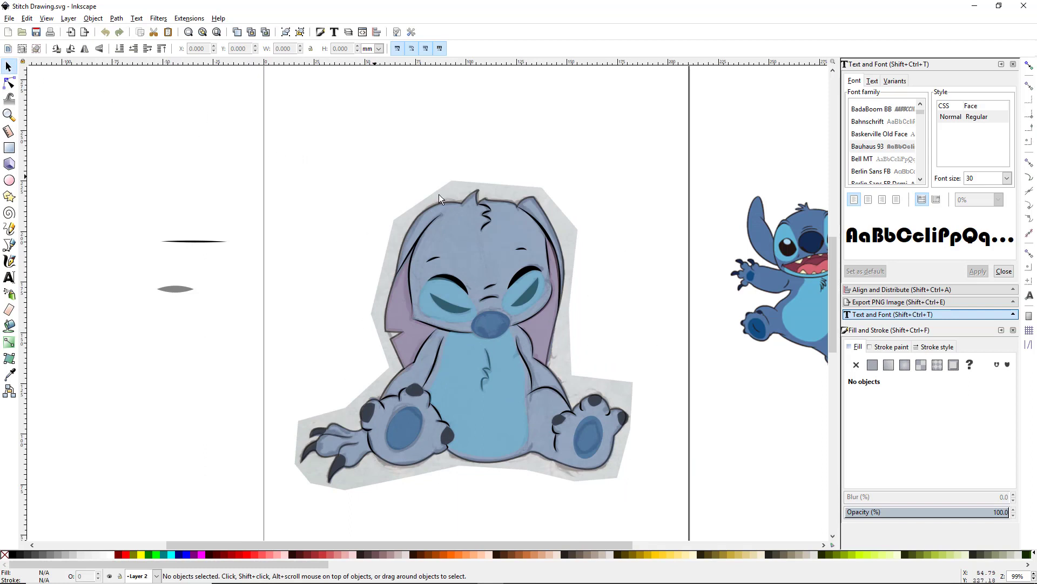
{"action": "left_click_drag", "start_coordinate": [267, 119], "coordinate": [678, 514]}
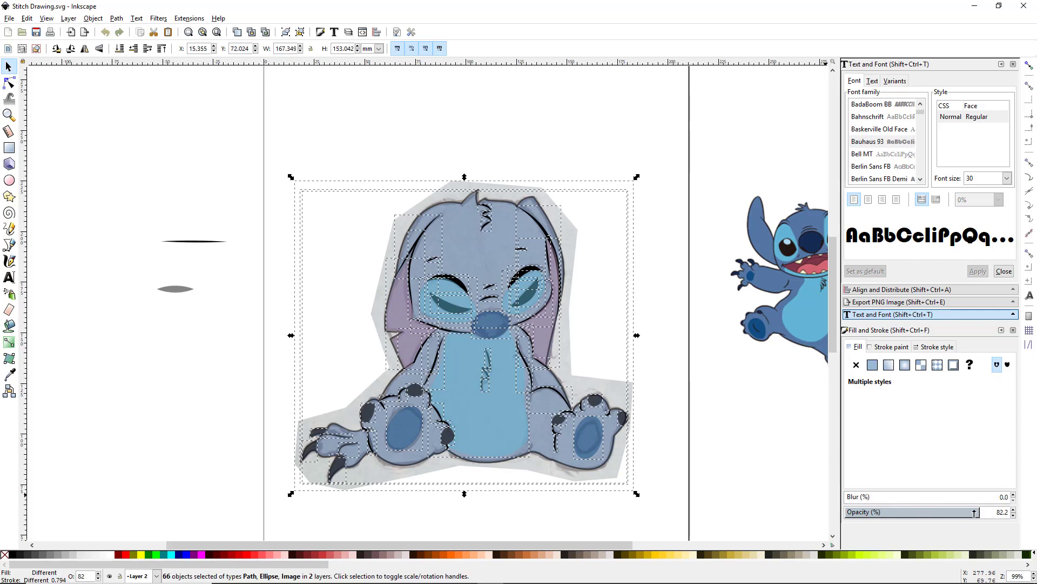
{"action": "left_click_drag", "start_coordinate": [977, 511], "coordinate": [1035, 511]}
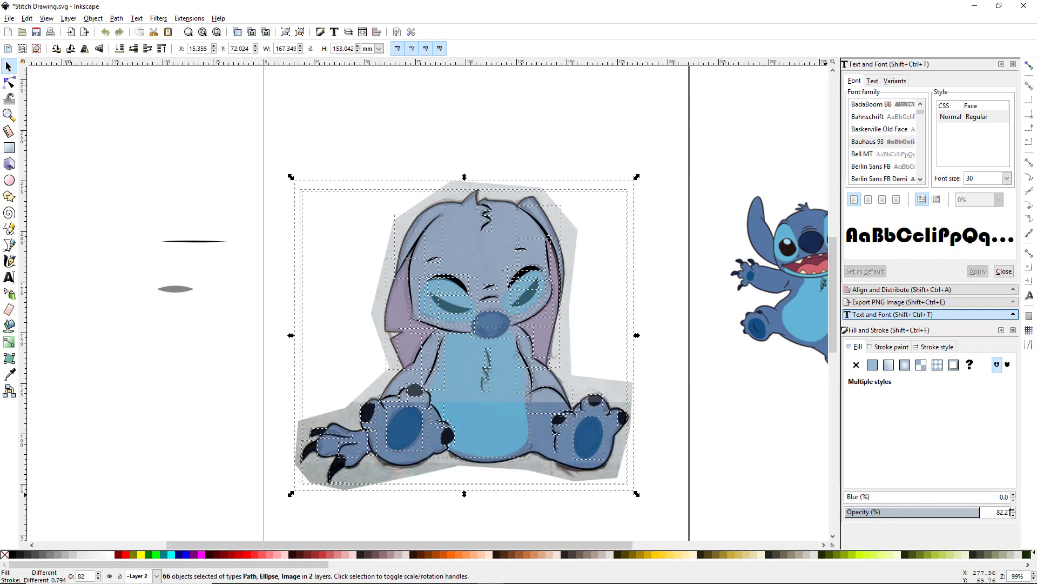
Switch to Layer 1 and move the clipped sketch image off the page to the left of the character.
{"action": "left_click", "coordinate": [656, 411]}
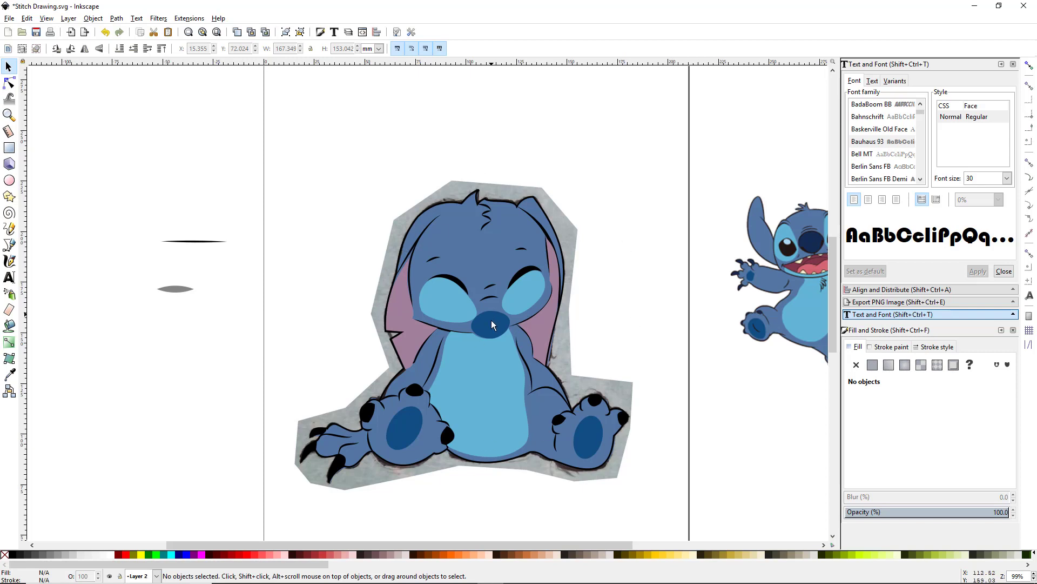
{"action": "left_click", "coordinate": [156, 575]}
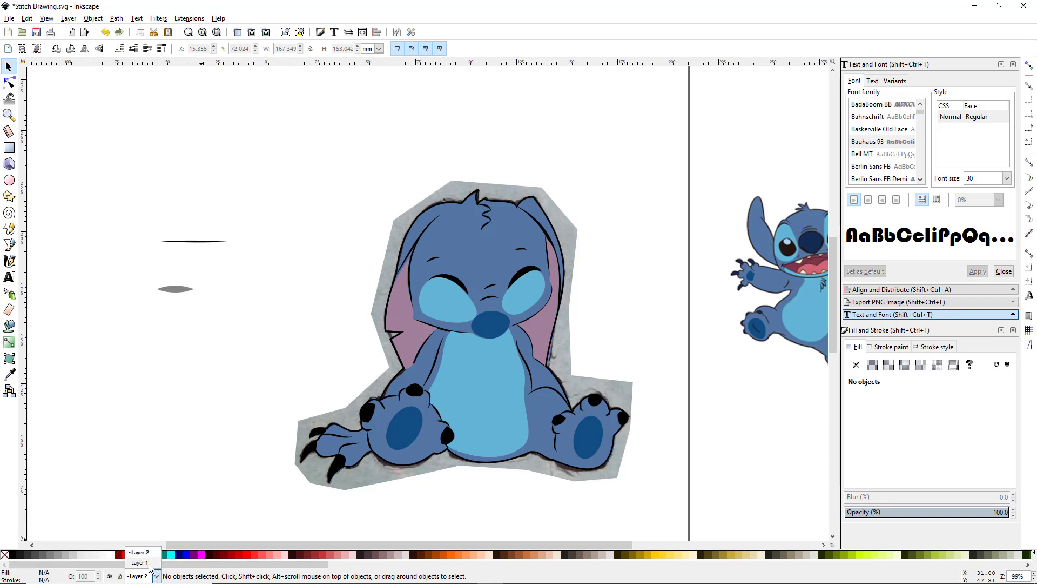
{"action": "left_click", "coordinate": [149, 563]}
{"action": "left_click", "coordinate": [362, 480]}
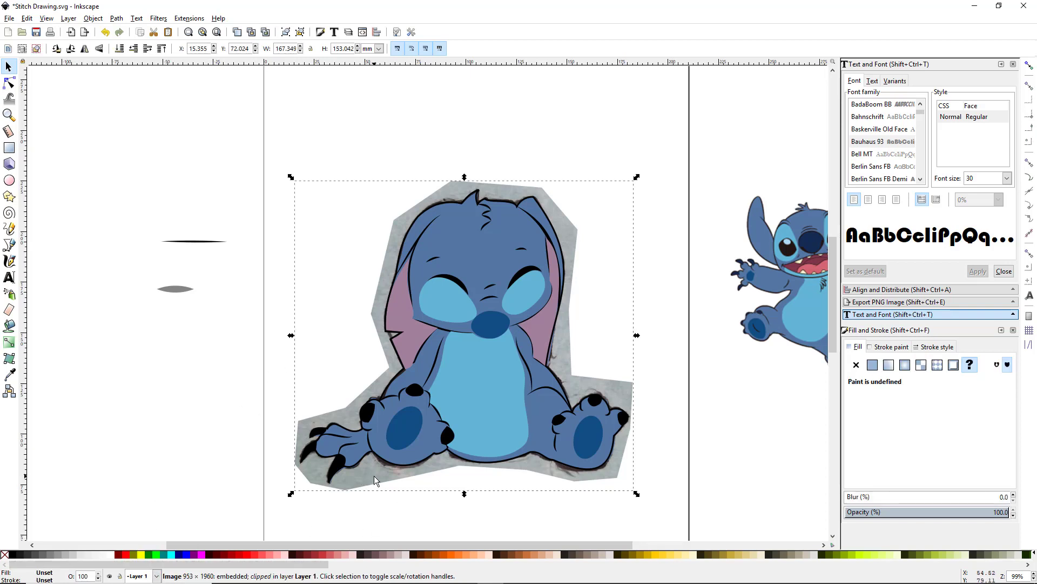
{"action": "mouse_move", "coordinate": [374, 475]}
{"action": "left_mouse_down"}
{"action": "mouse_move", "coordinate": [336, 475]}
{"action": "mouse_move", "coordinate": [81, 398]}
{"action": "mouse_move", "coordinate": [5, 451]}
{"action": "left_mouse_up"}
{"action": "left_click_drag", "start_coordinate": [199, 409], "coordinate": [174, 423]}
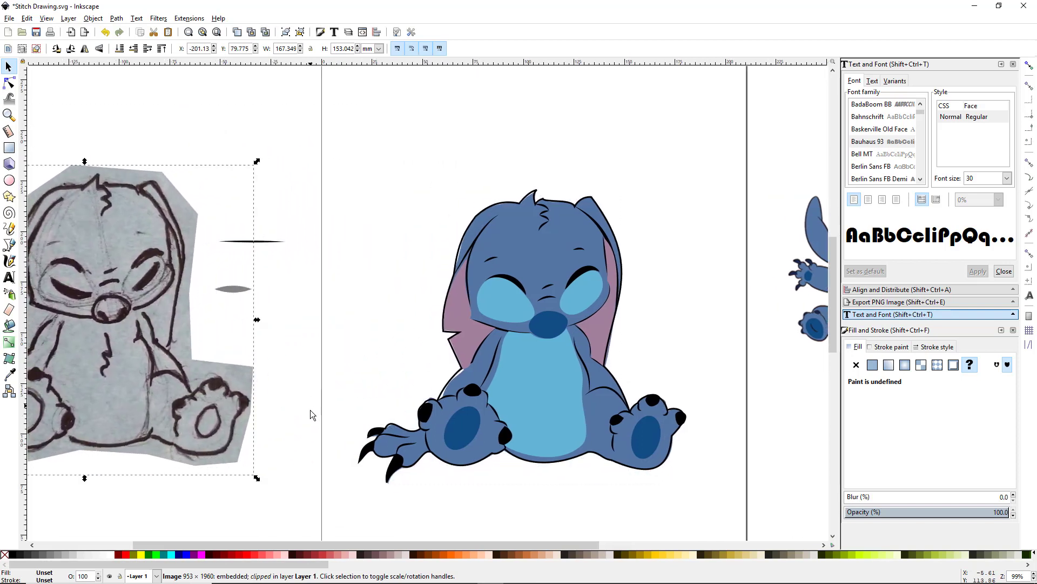
Select the entire vector character and transfer all its pieces into Layer 2 by cutting and pasting.
{"action": "mouse_move", "coordinate": [331, 136]}
{"action": "left_mouse_down"}
{"action": "mouse_move", "coordinate": [409, 174]}
{"action": "mouse_move", "coordinate": [729, 521]}
{"action": "left_mouse_up"}
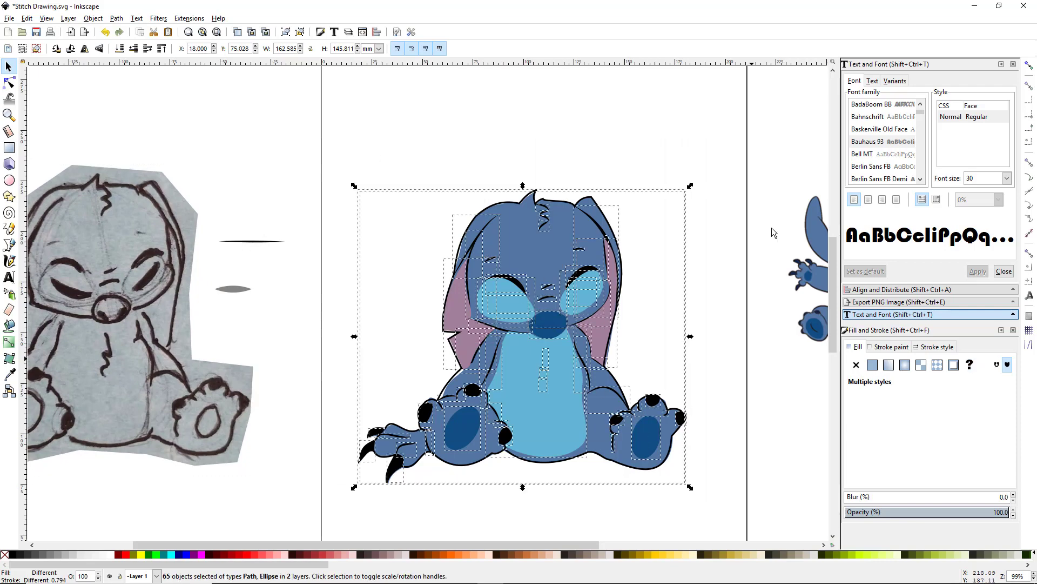
{"action": "key", "text": "ctrl"}
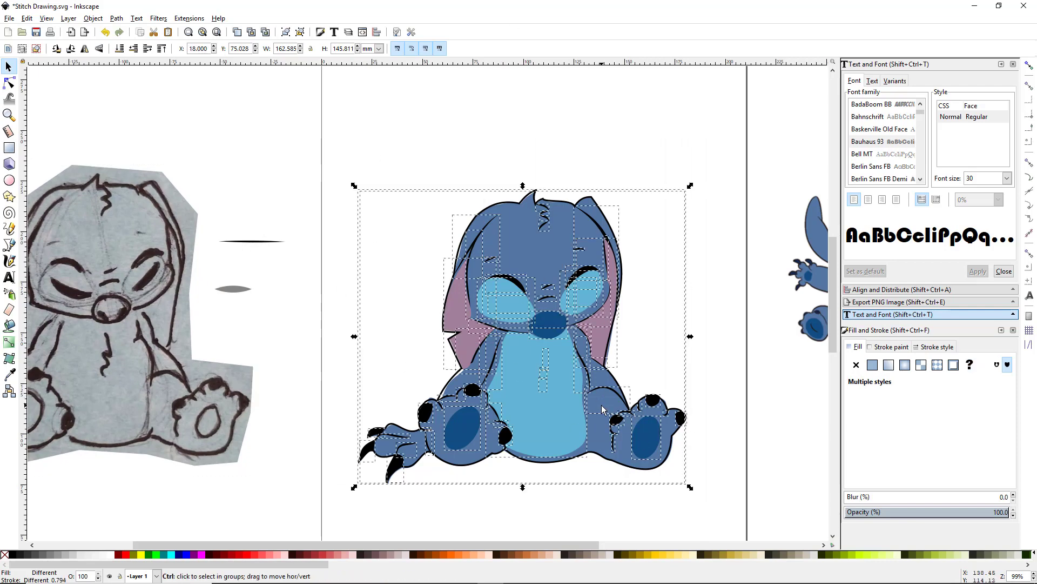
{"action": "key", "text": "ctrl+x"}
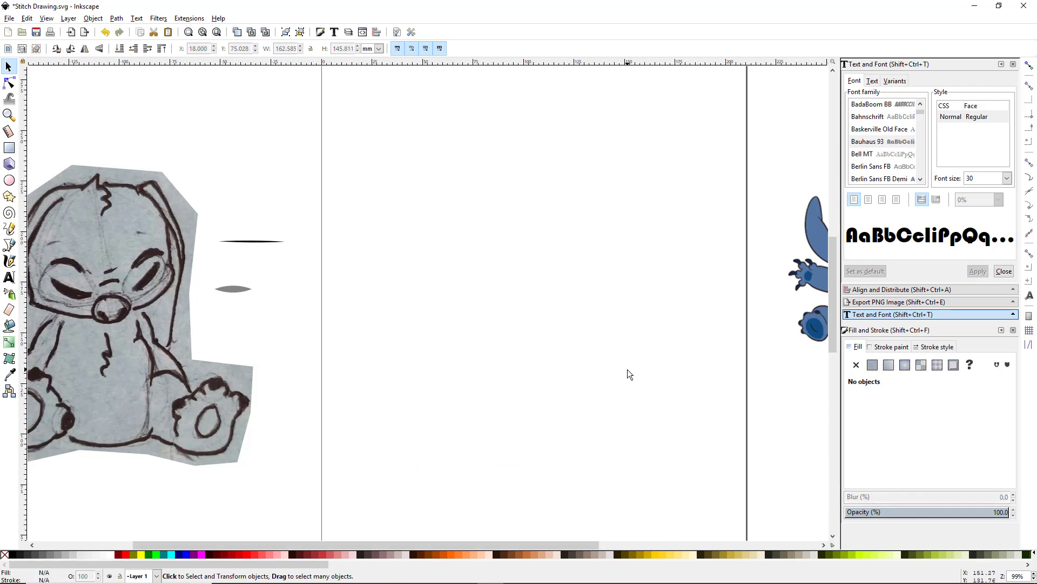
{"action": "left_click", "coordinate": [156, 576]}
{"action": "left_click", "coordinate": [142, 552]}
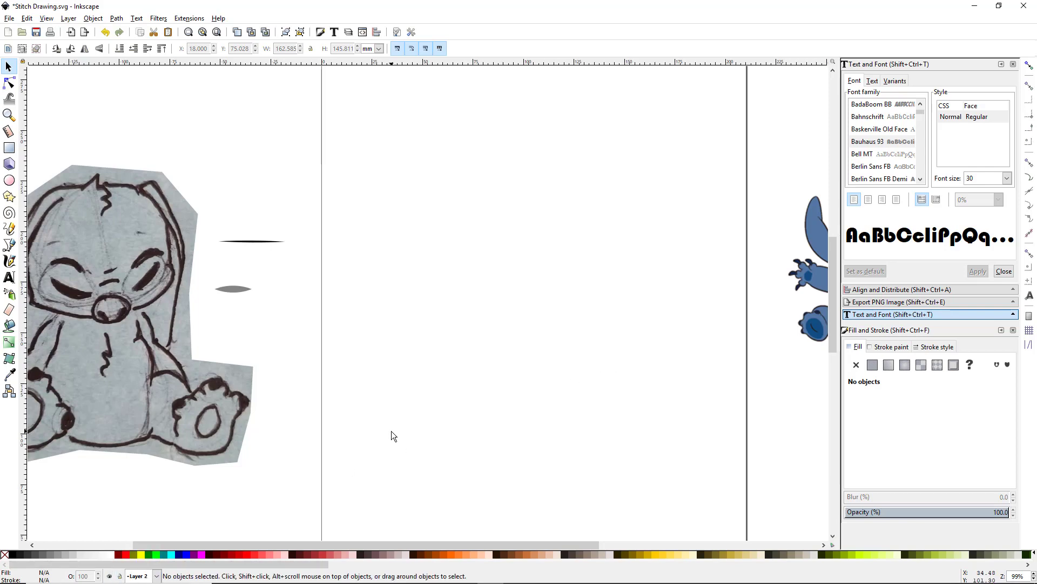
{"action": "key", "text": "ctrl"}
{"action": "key", "text": "ctrl+v"}
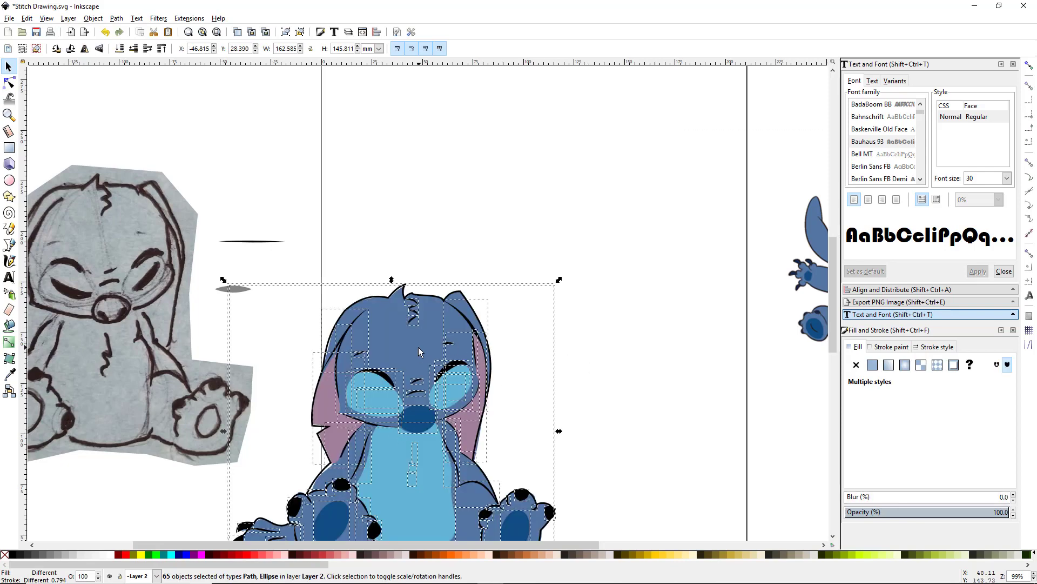
Position the pasted character in the middle of the page, at about X 19 mm, Y 81 mm, and deselect it.
{"action": "left_click_drag", "start_coordinate": [419, 349], "coordinate": [546, 211]}
{"action": "scroll", "coordinate": [541, 313], "scroll_direction": "down", "scroll_amount": 2}
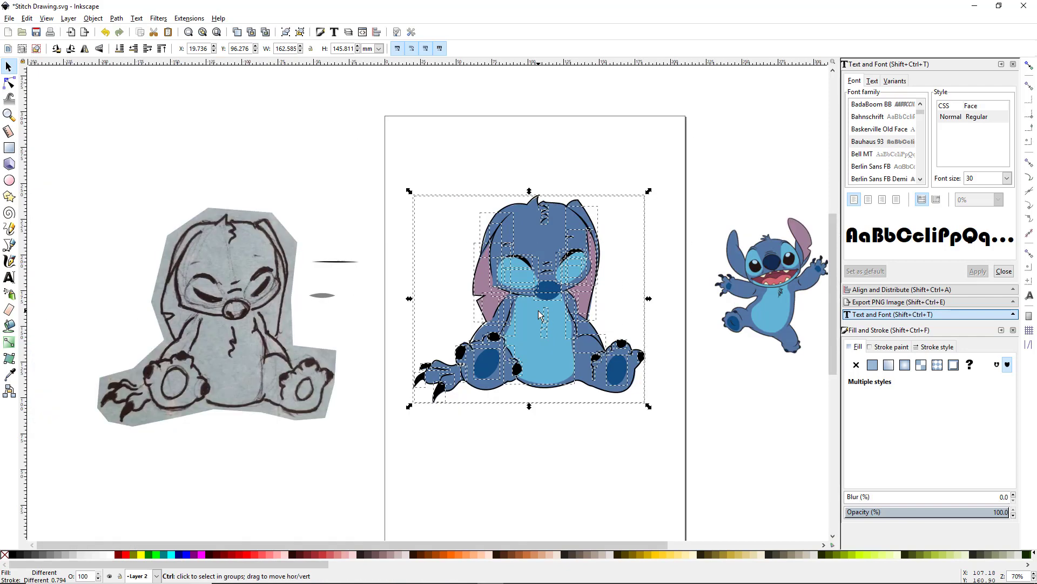
{"action": "left_click_drag", "start_coordinate": [546, 355], "coordinate": [545, 371]}
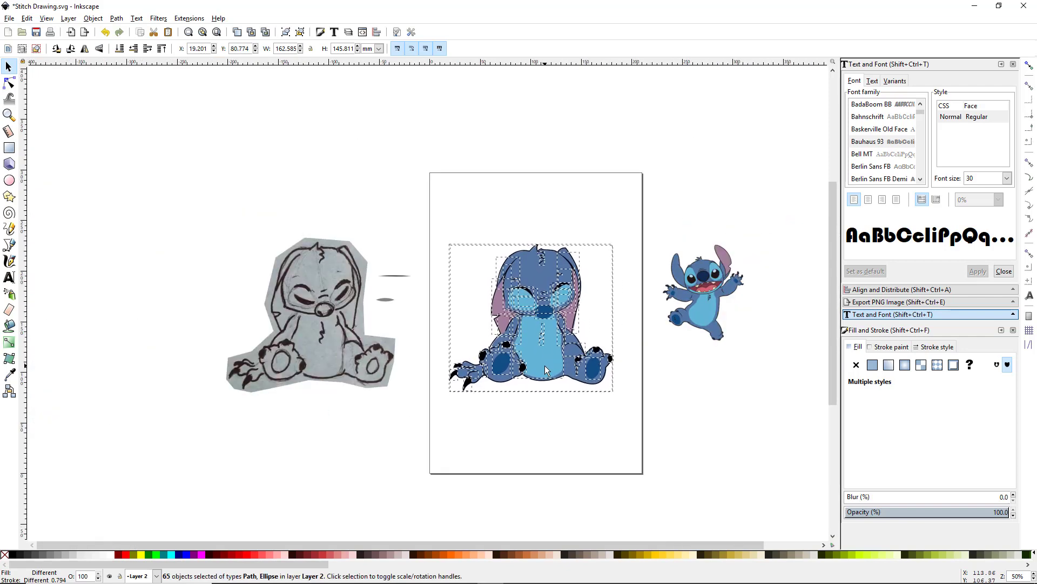
{"action": "left_click", "coordinate": [549, 429]}
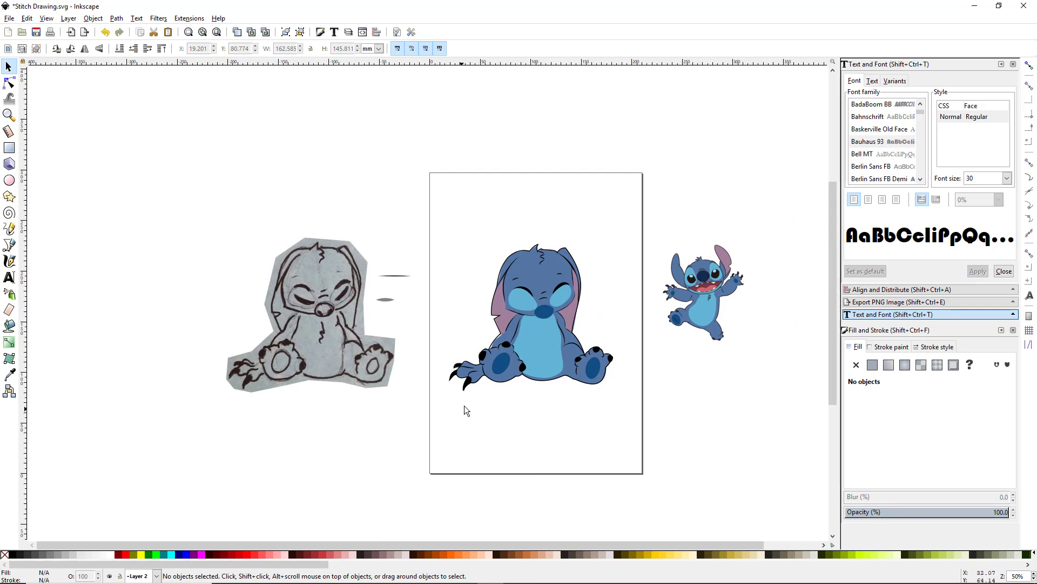
{"action": "scroll", "coordinate": [466, 405], "scroll_direction": "up", "scroll_amount": 1}
{"action": "scroll", "coordinate": [637, 414], "scroll_direction": "up", "scroll_amount": 1}
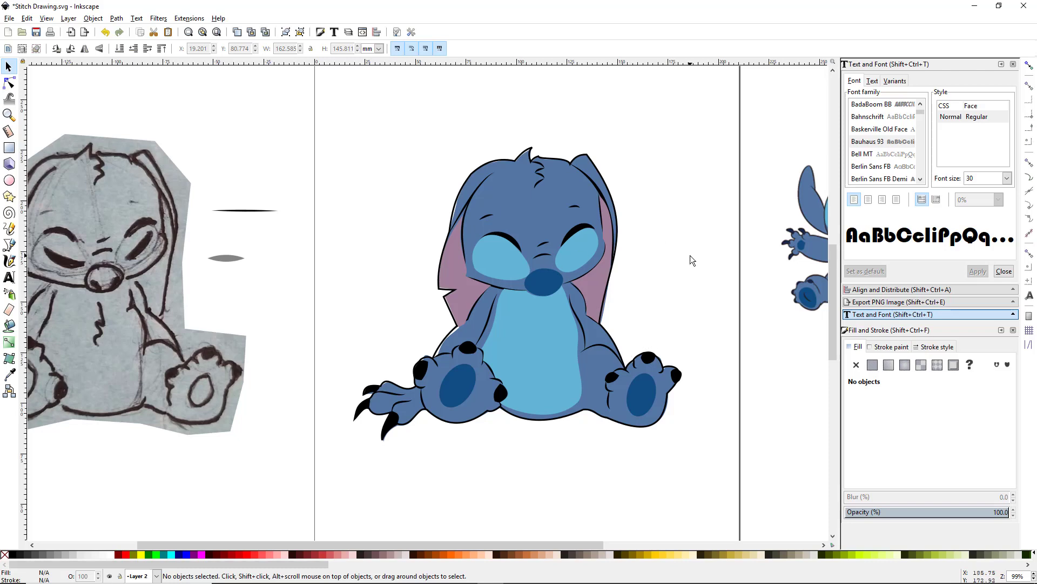
Lower both light-blue eye shapes and the belly to the bottom, and raise them stepwise above the body fills but below the black lines.
{"action": "left_click", "coordinate": [501, 255]}
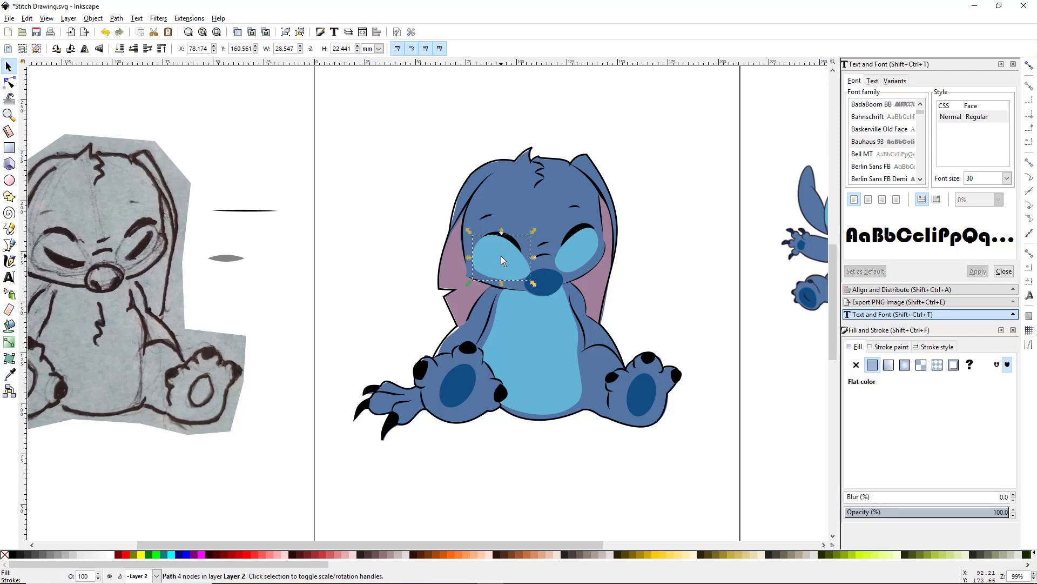
{"action": "left_click", "coordinate": [580, 248], "text": "shift"}
{"action": "left_click", "coordinate": [541, 334], "text": "shift"}
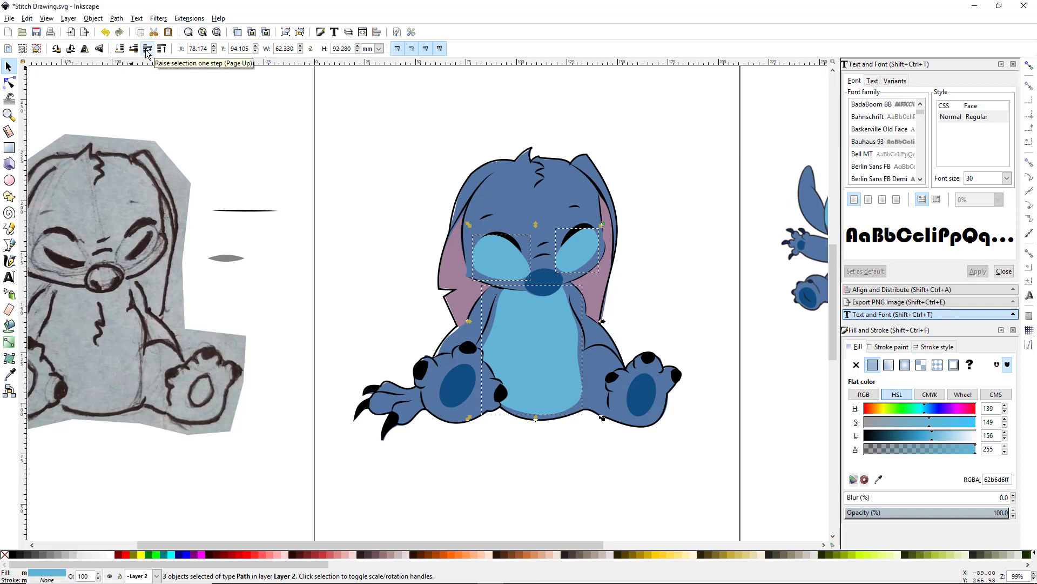
{"action": "left_click", "coordinate": [118, 49]}
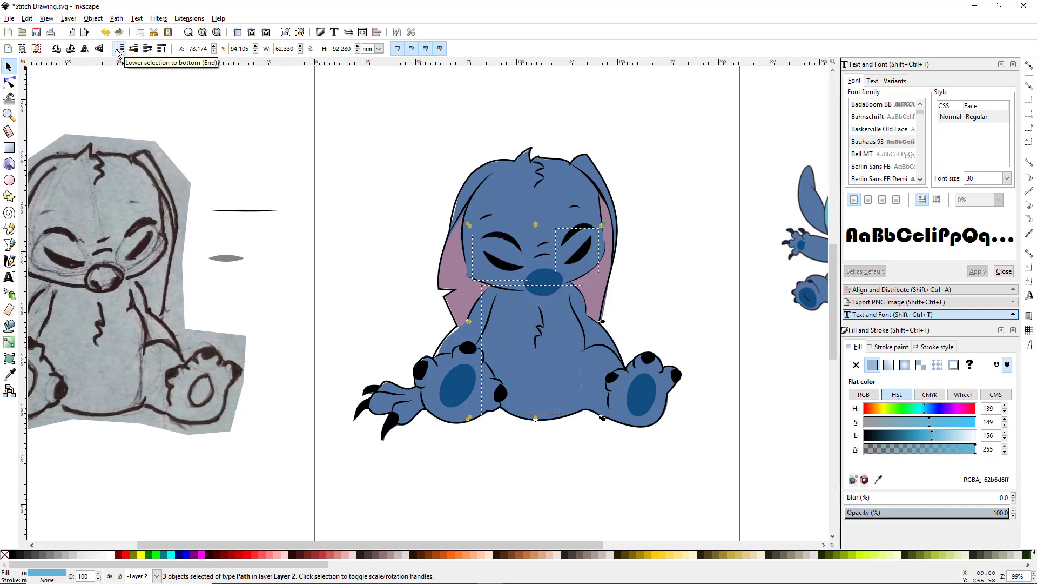
{"action": "left_click", "coordinate": [147, 50]}
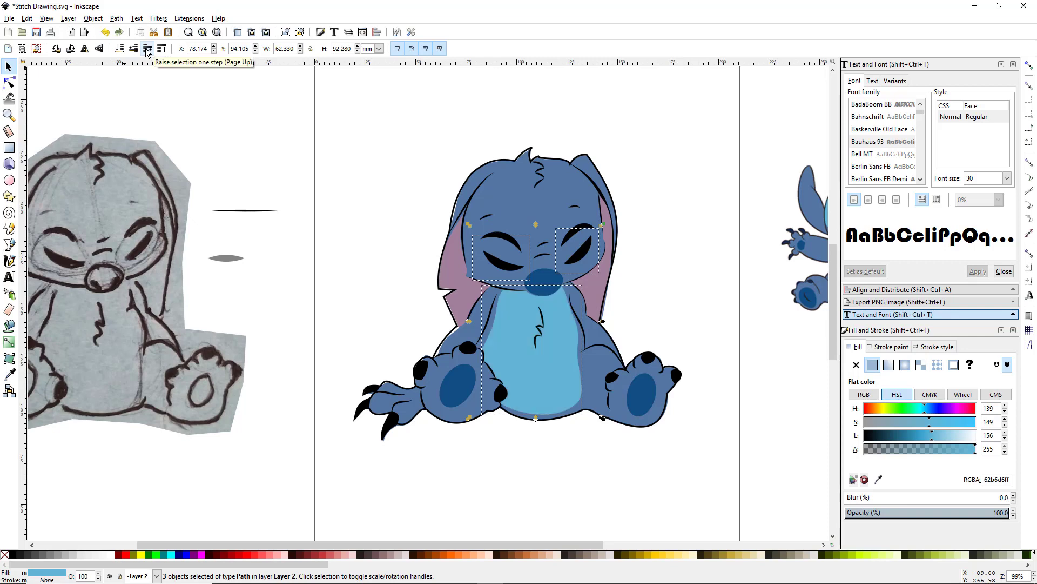
{"action": "left_click", "coordinate": [147, 50]}
{"action": "left_click", "coordinate": [147, 50]}
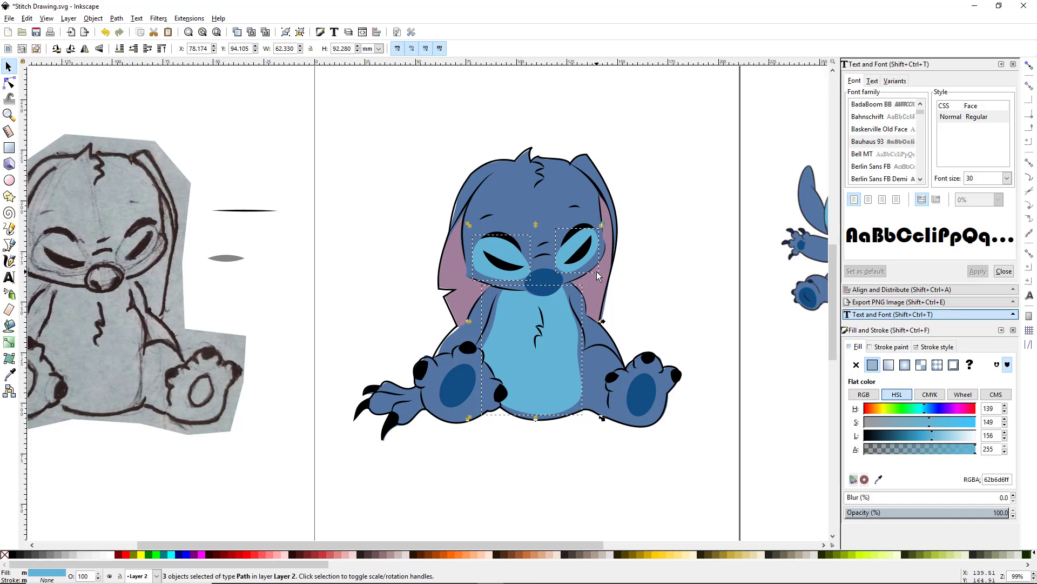
{"action": "left_click", "coordinate": [652, 310]}
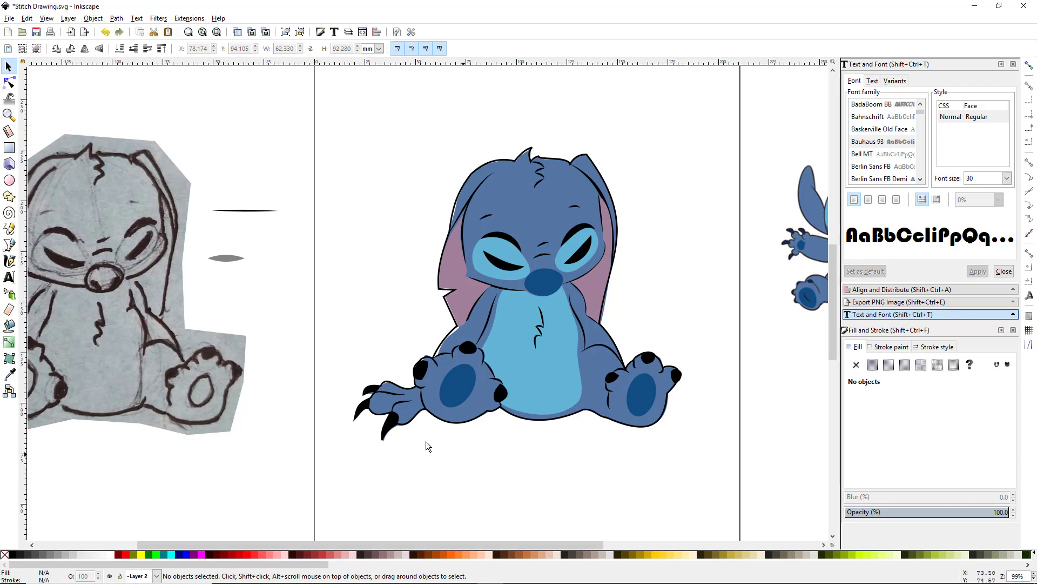
Delete the body shape's extra node above the clawed leg's foot and reshape the arm edge to meet its black outline.
{"action": "scroll", "coordinate": [450, 368], "scroll_direction": "up", "scroll_amount": 5}
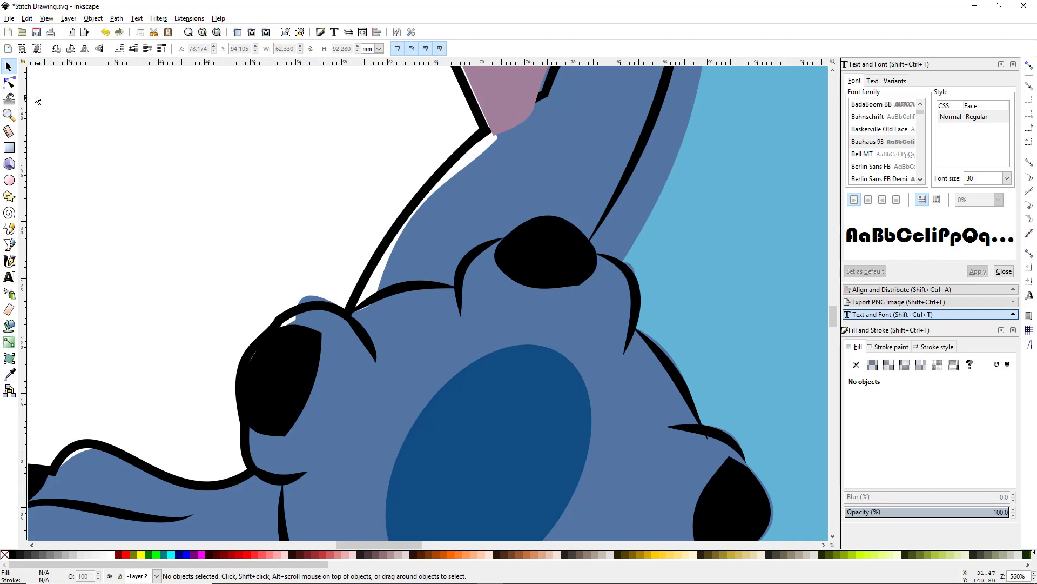
{"action": "left_click", "coordinate": [10, 83]}
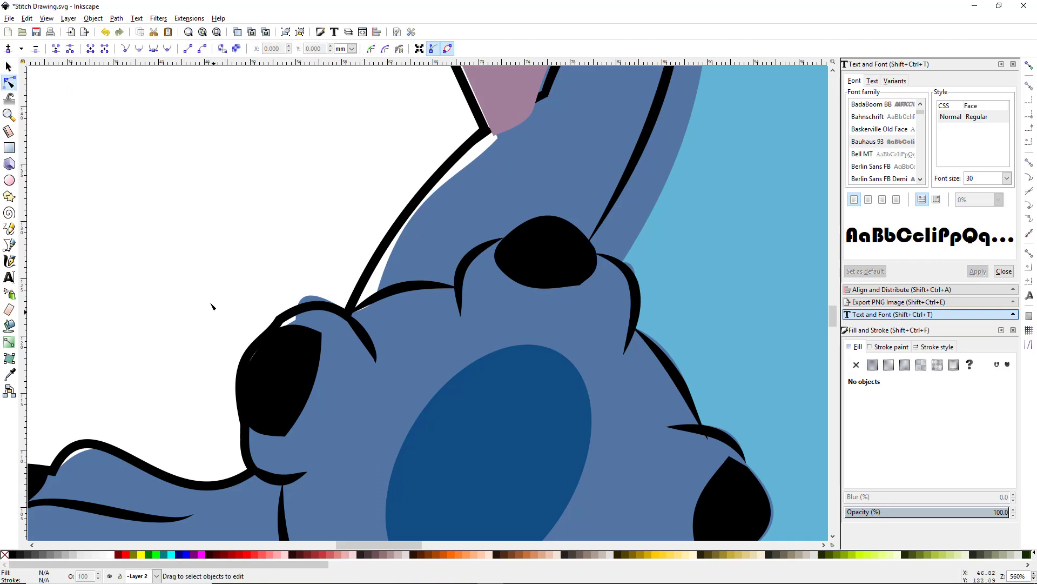
{"action": "left_click", "coordinate": [440, 250]}
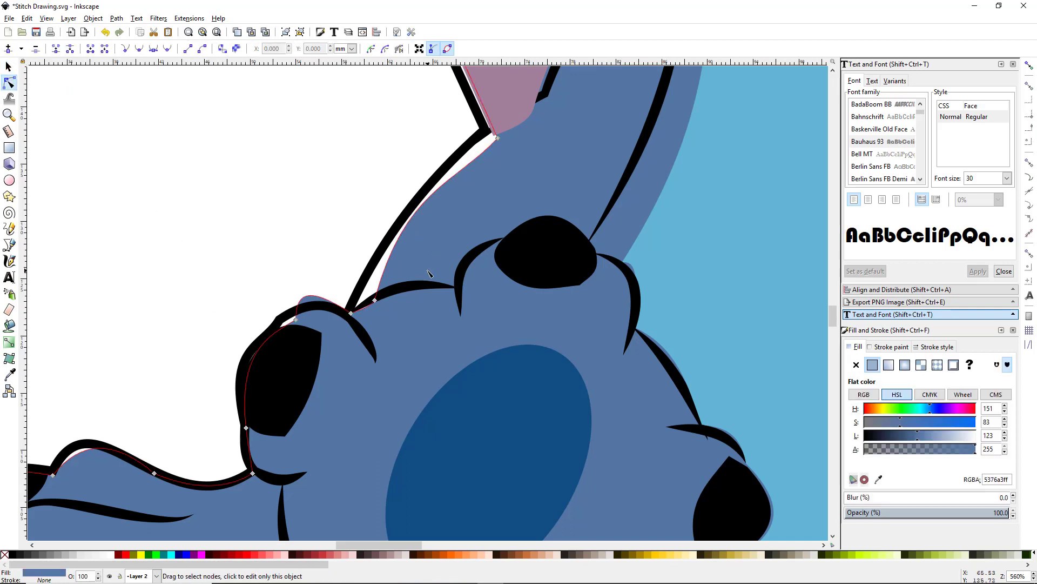
{"action": "left_click", "coordinate": [375, 300]}
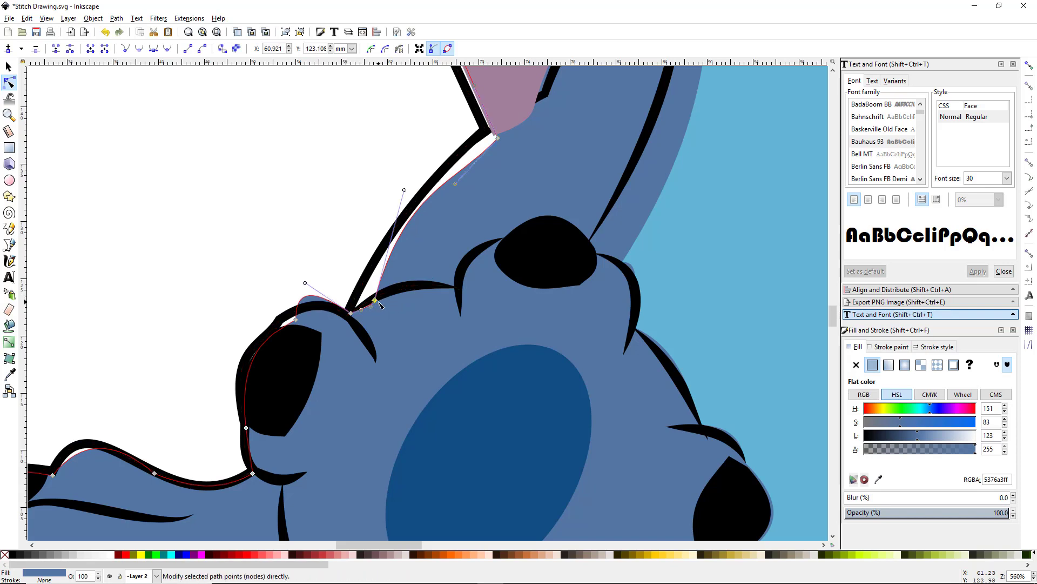
{"action": "key", "text": "Delete"}
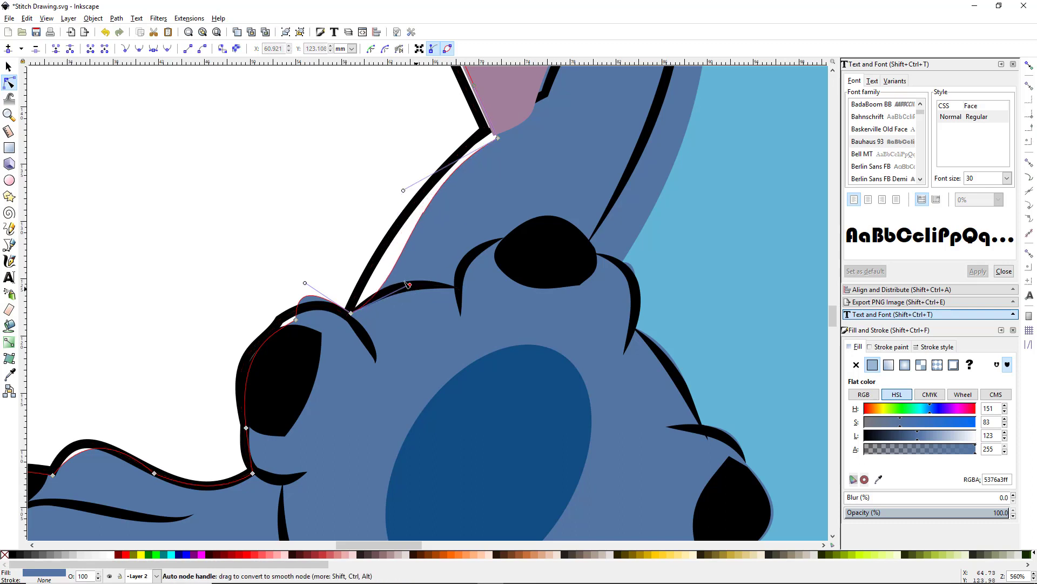
{"action": "left_click_drag", "start_coordinate": [409, 285], "coordinate": [357, 290]}
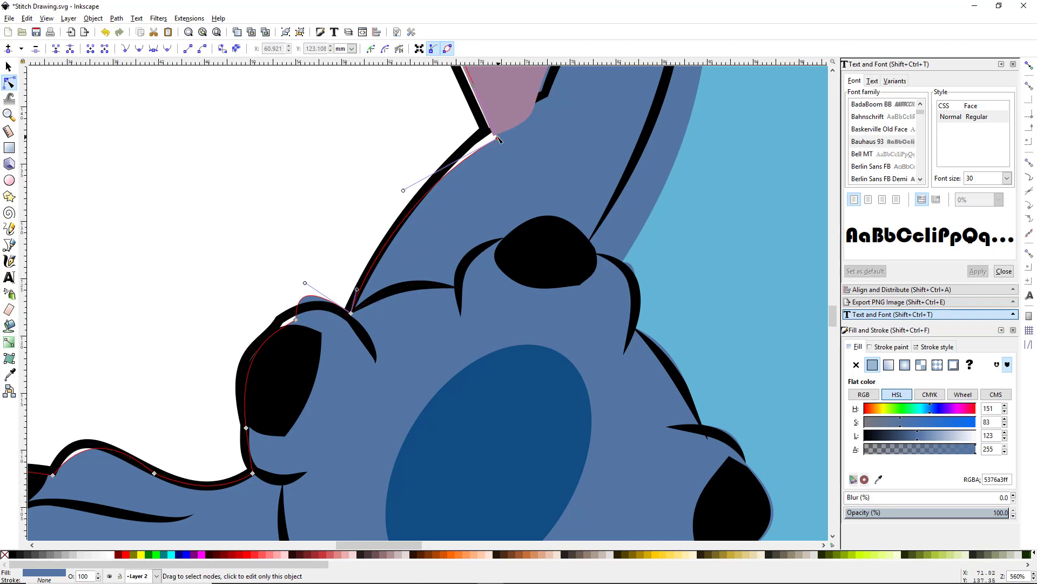
{"action": "left_click_drag", "start_coordinate": [499, 139], "coordinate": [495, 131]}
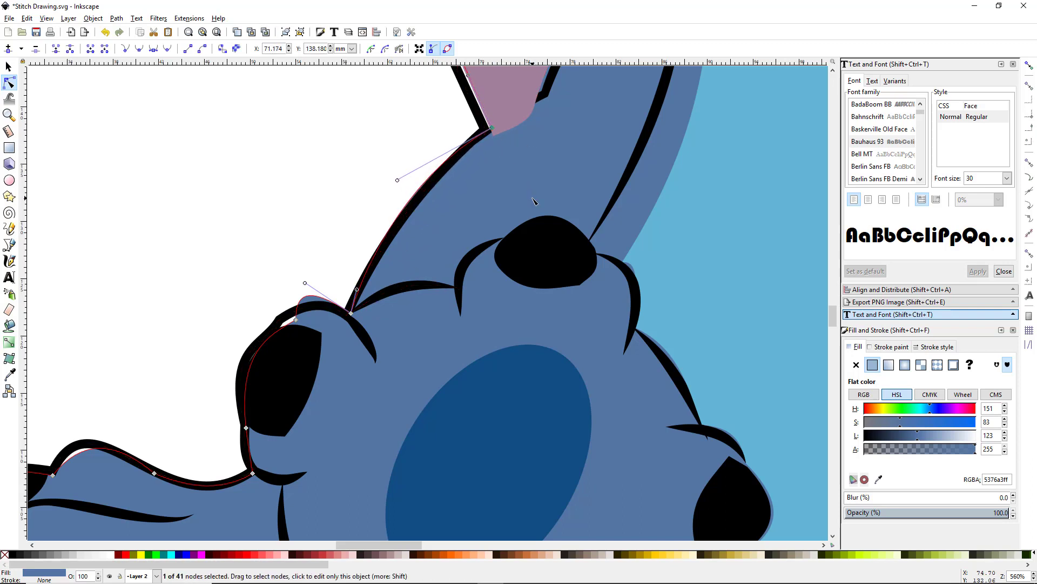
Lower the notched pink ear shape to the bottom and raise it until it sits above the blue body but below the black lines.
{"action": "scroll", "coordinate": [535, 178], "scroll_direction": "up", "scroll_amount": 10}
{"action": "scroll", "coordinate": [535, 178], "scroll_direction": "right", "scroll_amount": 5}
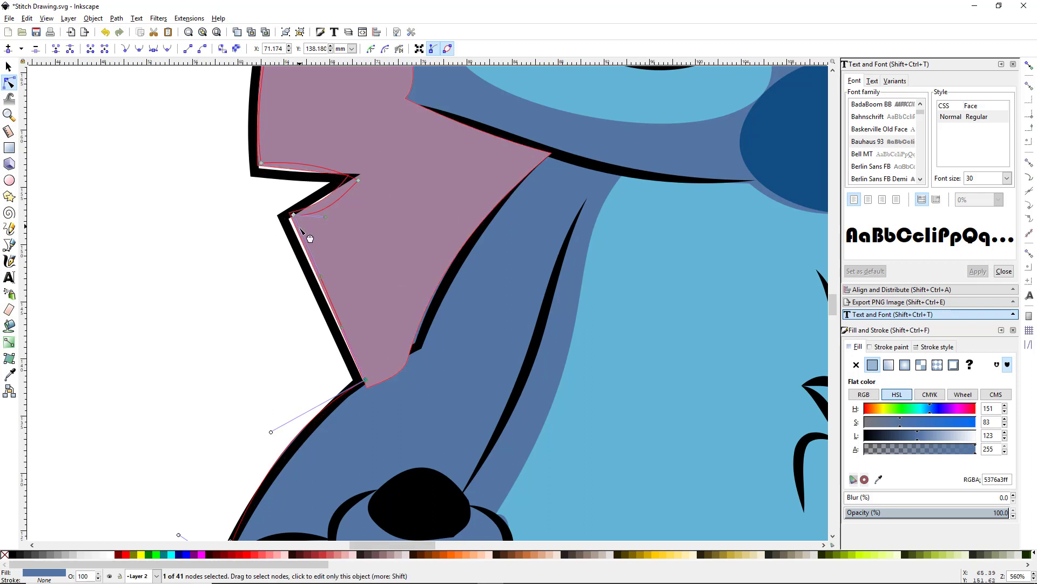
{"action": "key", "text": "s"}
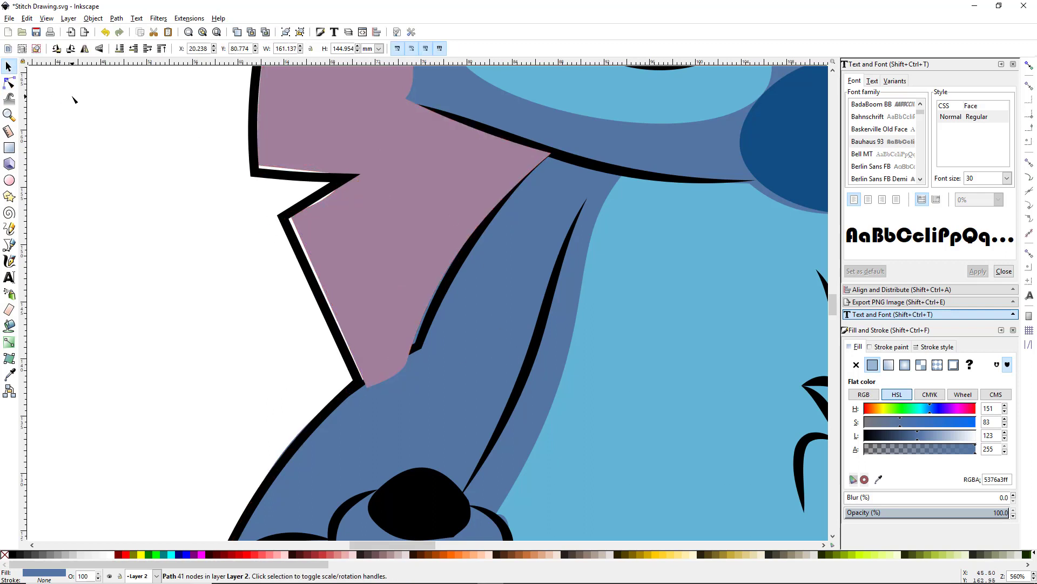
{"action": "left_click", "coordinate": [398, 220]}
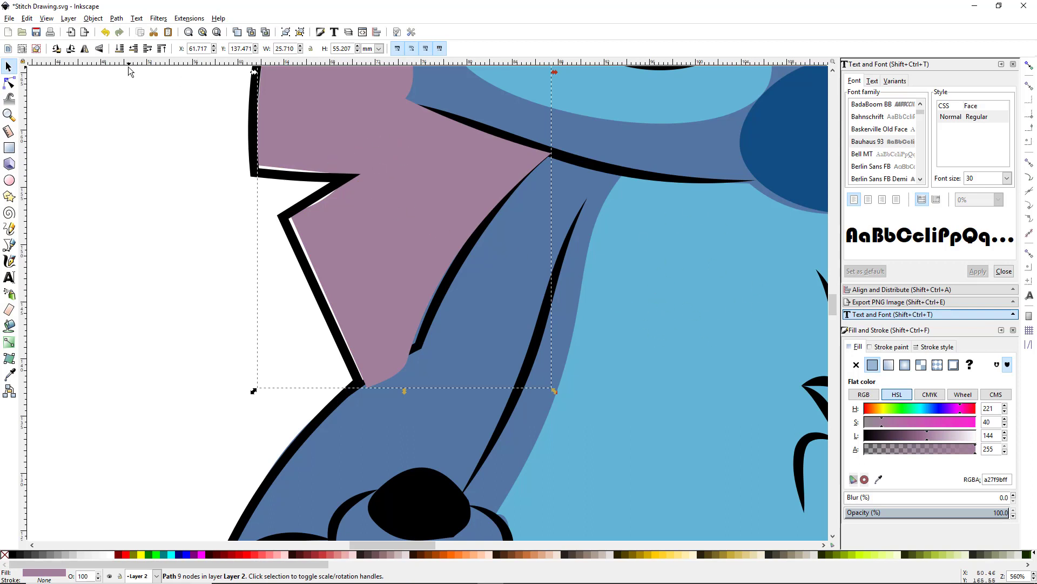
{"action": "left_click", "coordinate": [119, 49]}
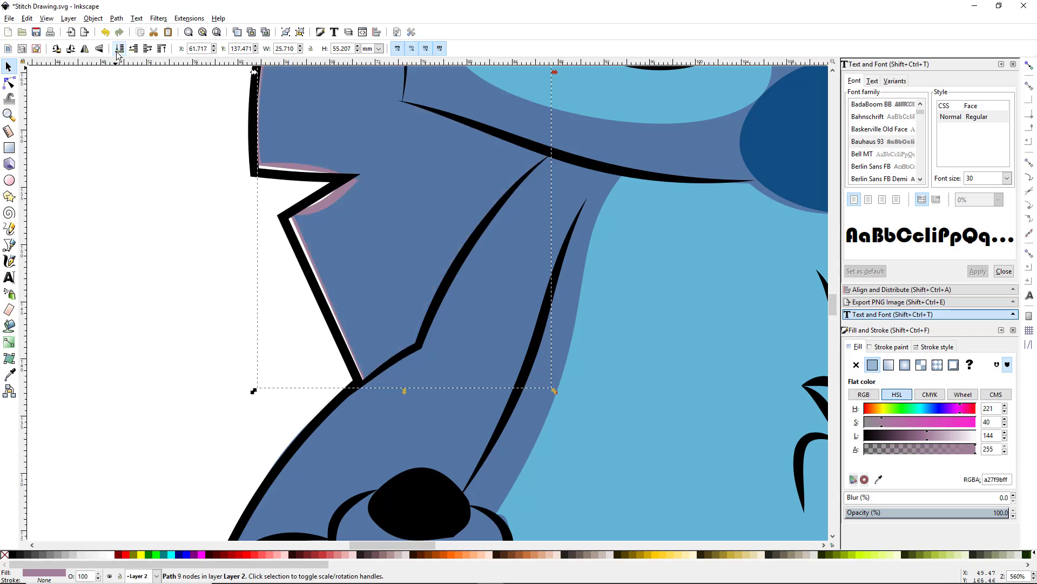
{"action": "left_click", "coordinate": [147, 49]}
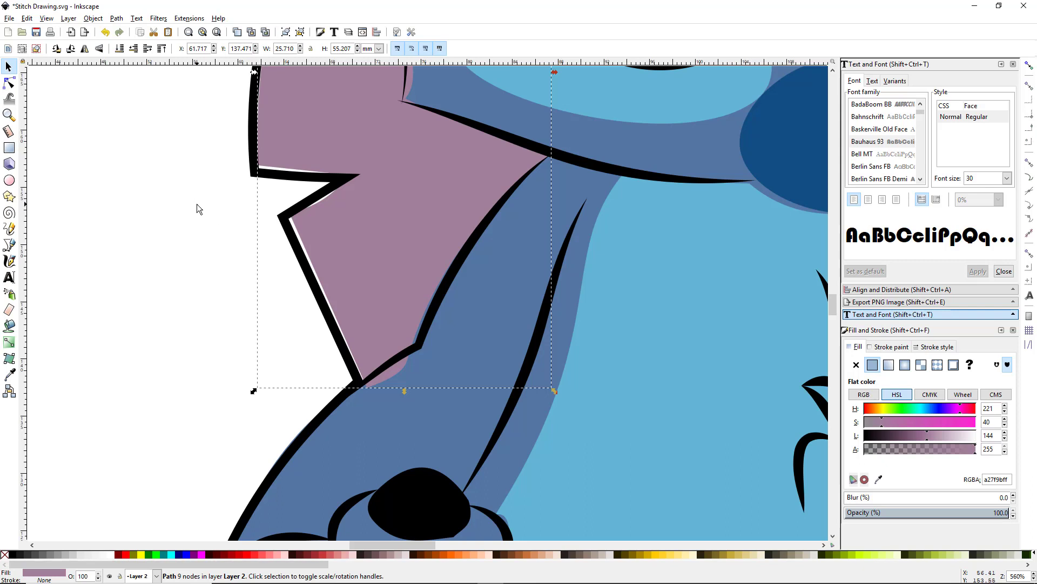
Reshape the lower tip and inner curve of the notched pink ear to follow the black outline.
{"action": "left_click", "coordinate": [10, 83]}
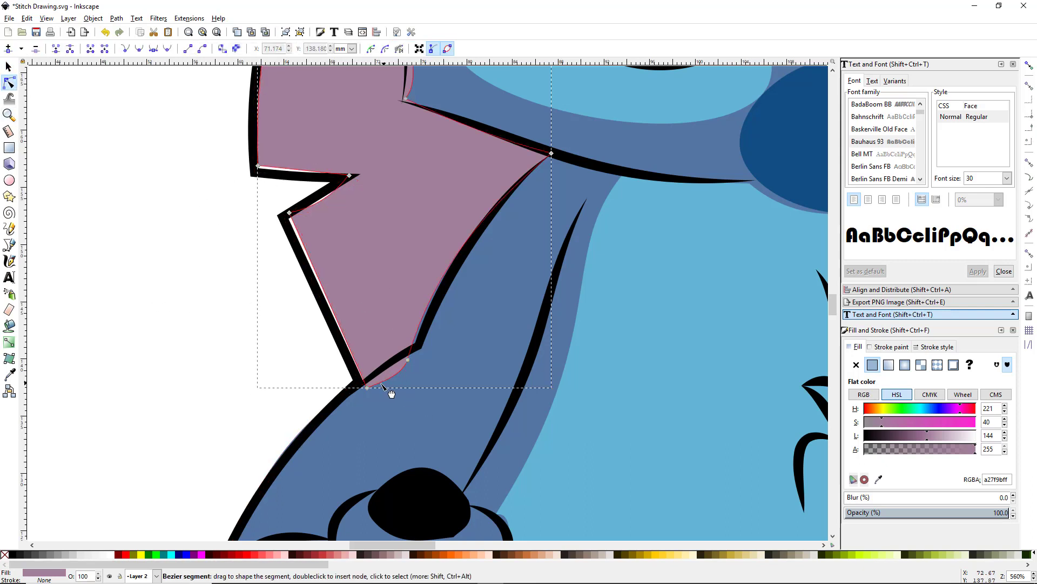
{"action": "left_click_drag", "start_coordinate": [367, 387], "coordinate": [424, 332]}
{"action": "key", "text": "ctrl+z"}
{"action": "key", "text": "ctrl+z"}
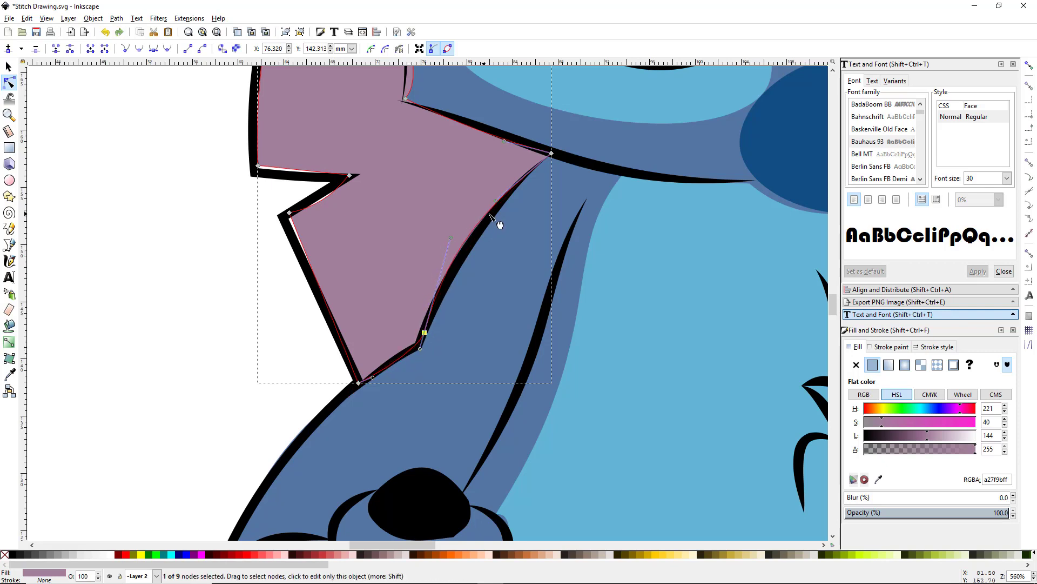
{"action": "left_click_drag", "start_coordinate": [474, 226], "coordinate": [481, 230]}
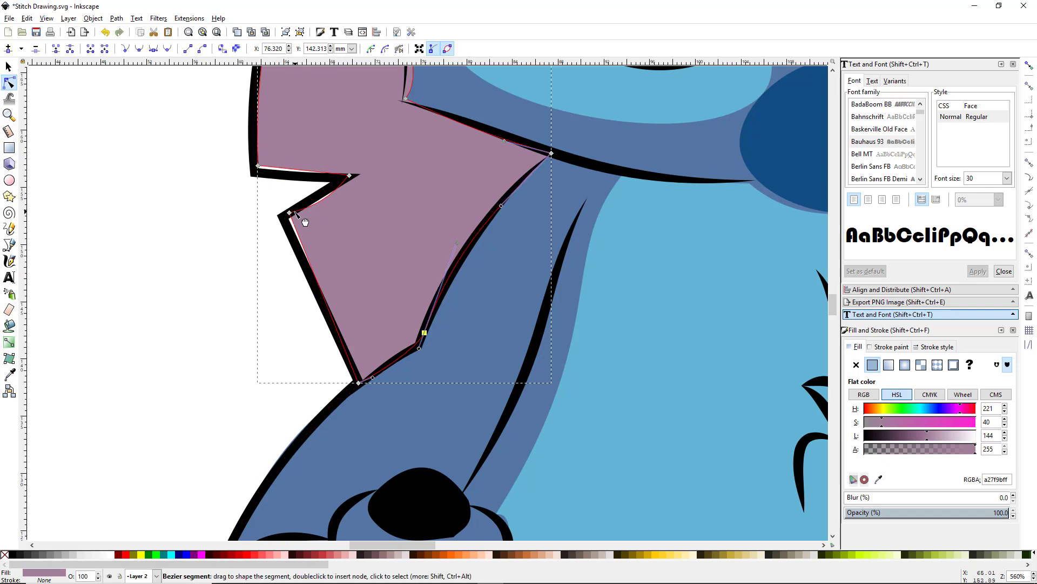
Move the pink ear's two outer notch corners onto the black outline to close the white gaps.
{"action": "left_click_drag", "start_coordinate": [291, 213], "coordinate": [326, 207]}
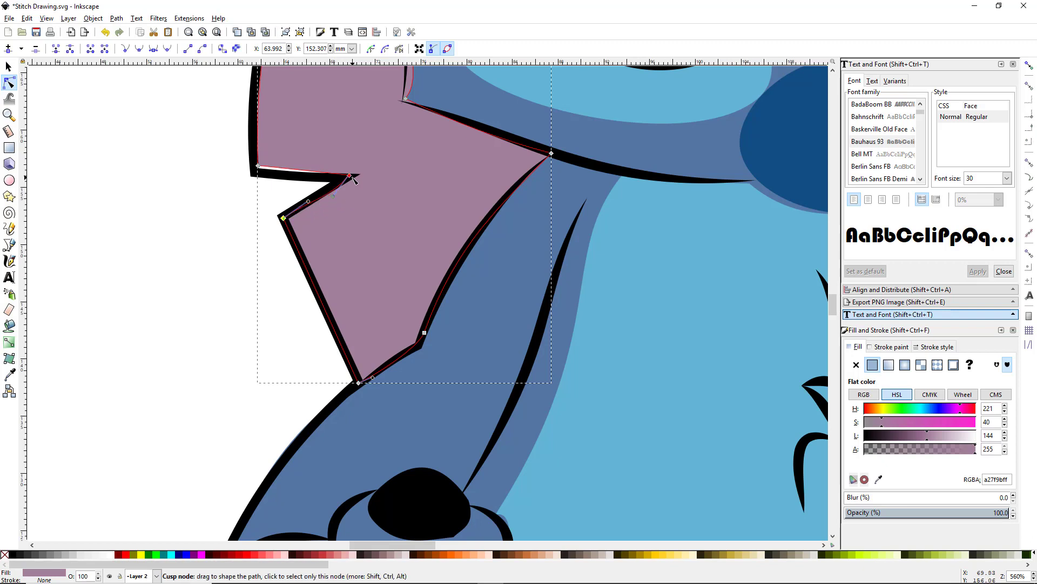
{"action": "left_click_drag", "start_coordinate": [258, 166], "coordinate": [255, 174]}
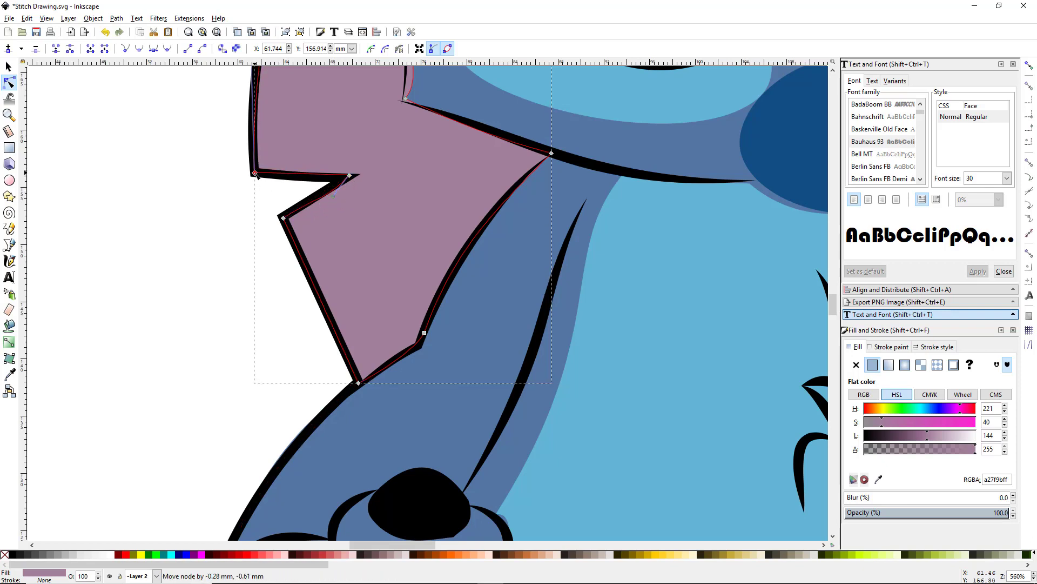
{"action": "left_click_drag", "start_coordinate": [308, 153], "coordinate": [307, 421]}
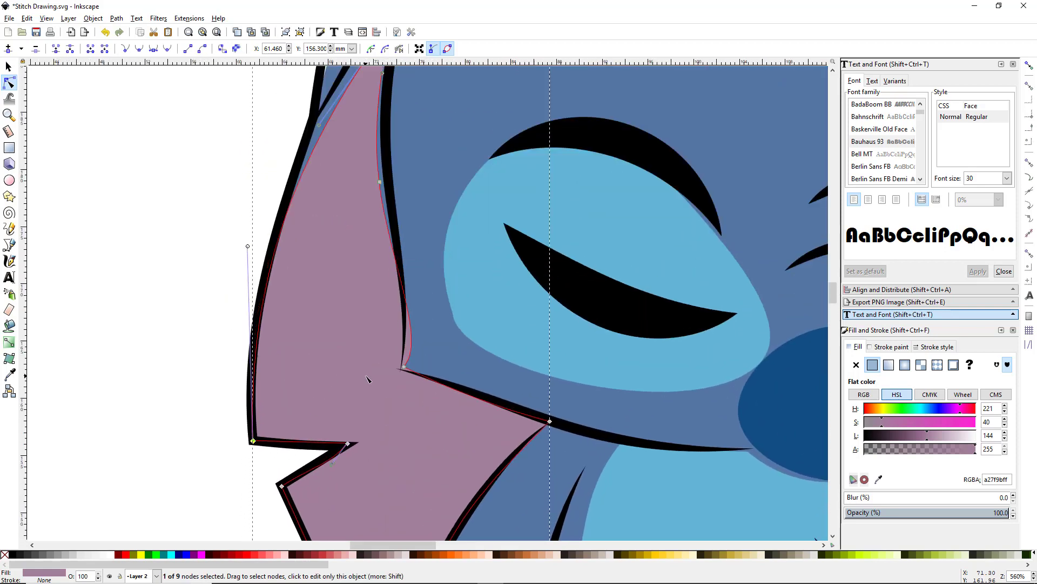
{"action": "scroll", "coordinate": [485, 342], "scroll_direction": "down", "scroll_amount": 1}
{"action": "scroll", "coordinate": [485, 342], "scroll_direction": "down", "scroll_amount": 3}
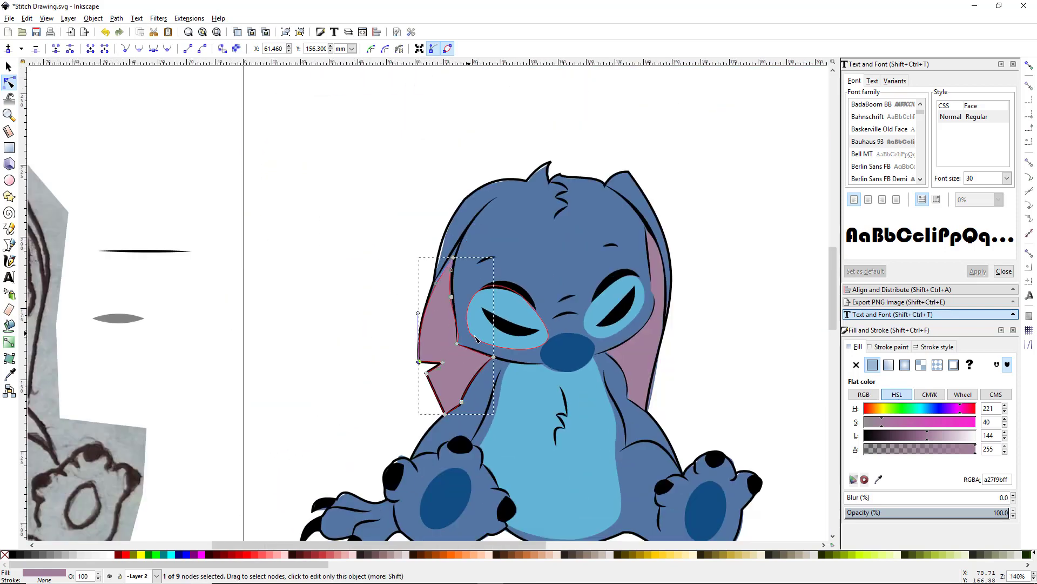
{"action": "scroll", "coordinate": [537, 417], "scroll_direction": "down", "scroll_amount": 1}
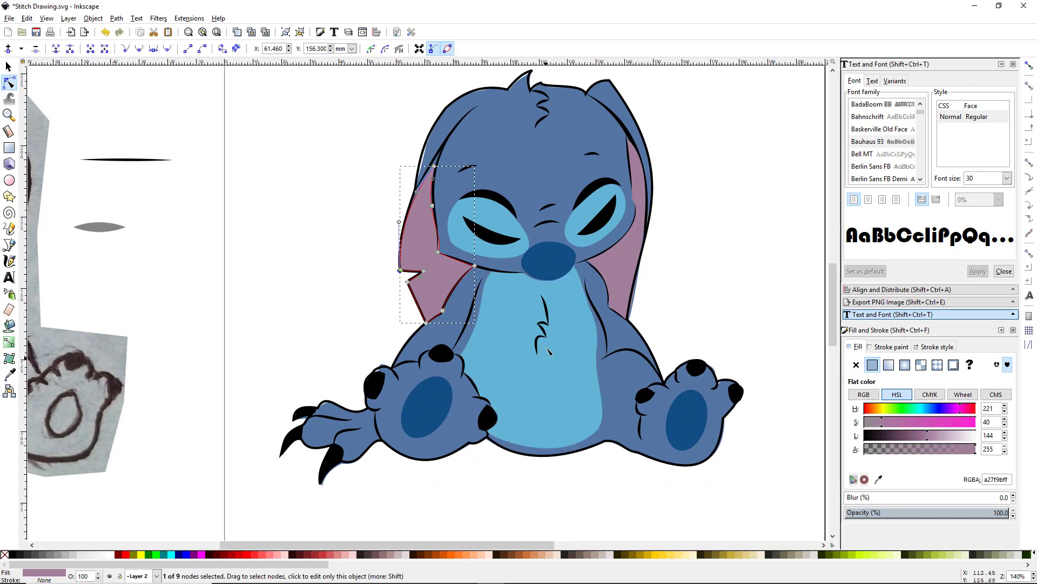
{"action": "scroll", "coordinate": [550, 361], "scroll_direction": "down", "scroll_amount": 1}
{"action": "scroll", "coordinate": [540, 362], "scroll_direction": "down", "scroll_amount": 1}
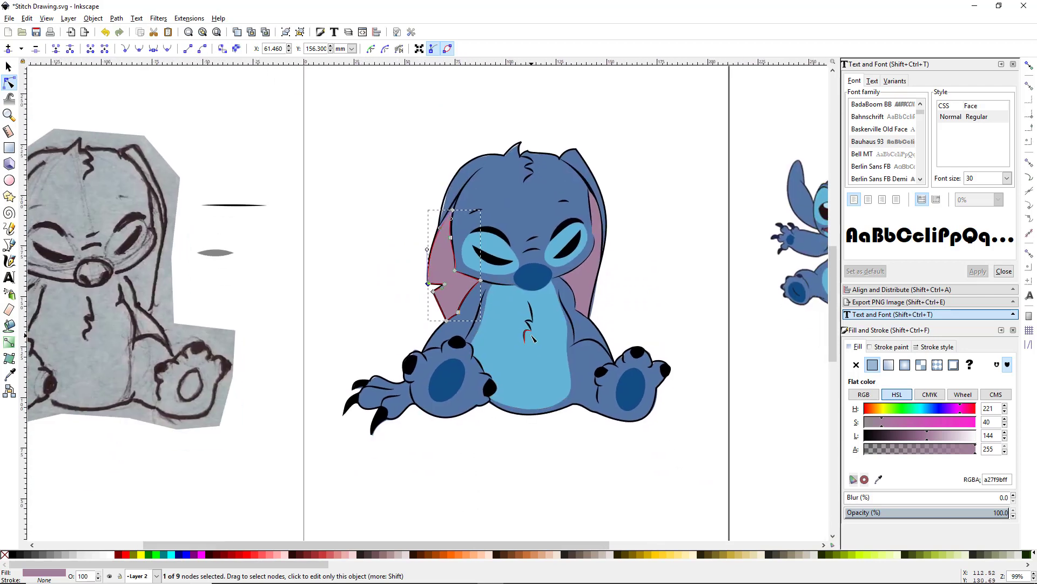